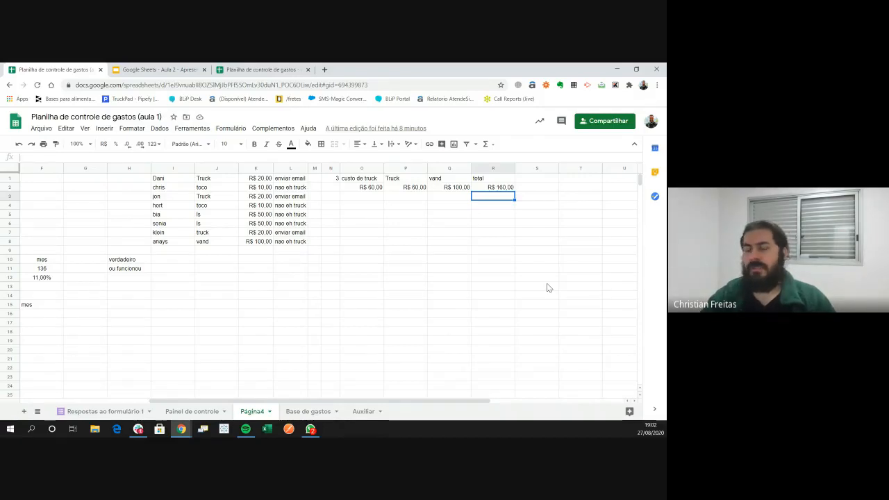
Abandon the SOMASE entry in R3 and copy P2's truck SOMASE formula into P3
type("=")
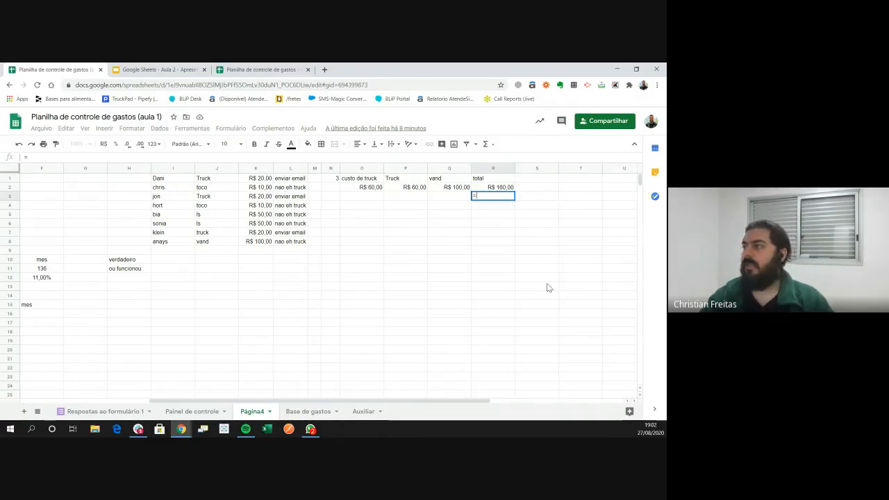
type("somase")
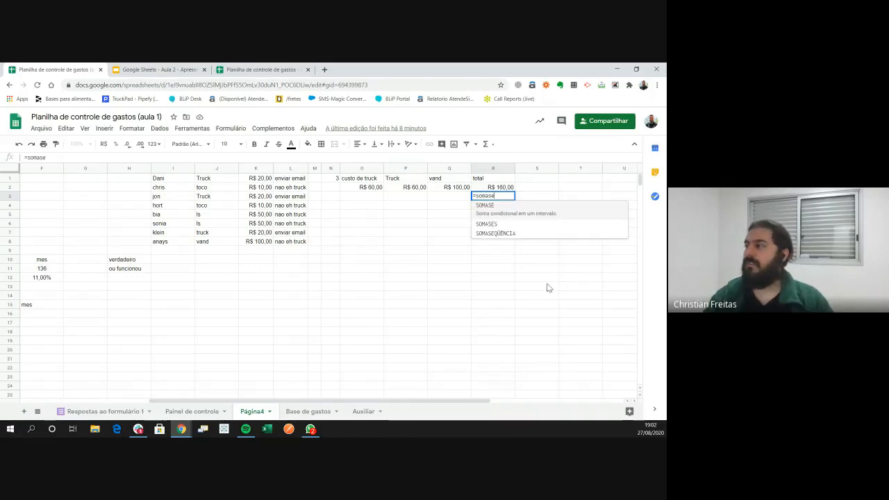
key("Escape")
key("Up")
key("Left")
key("Left")
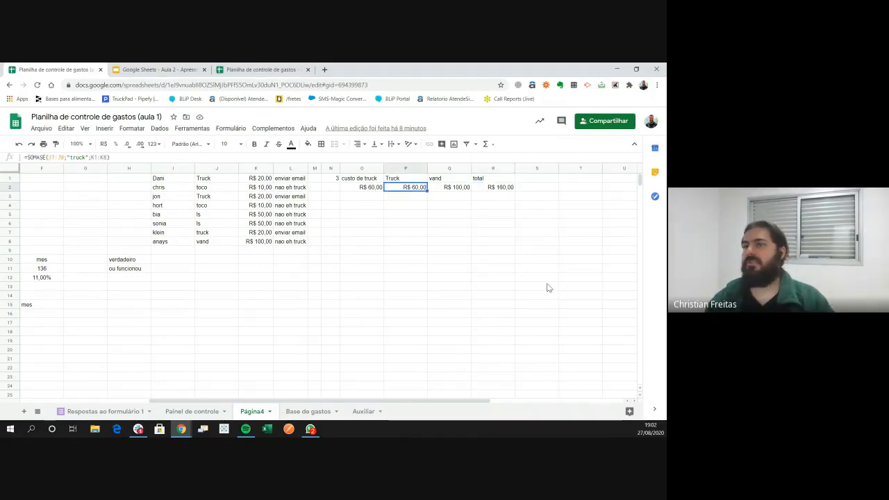
key("F2")
key("Escape")
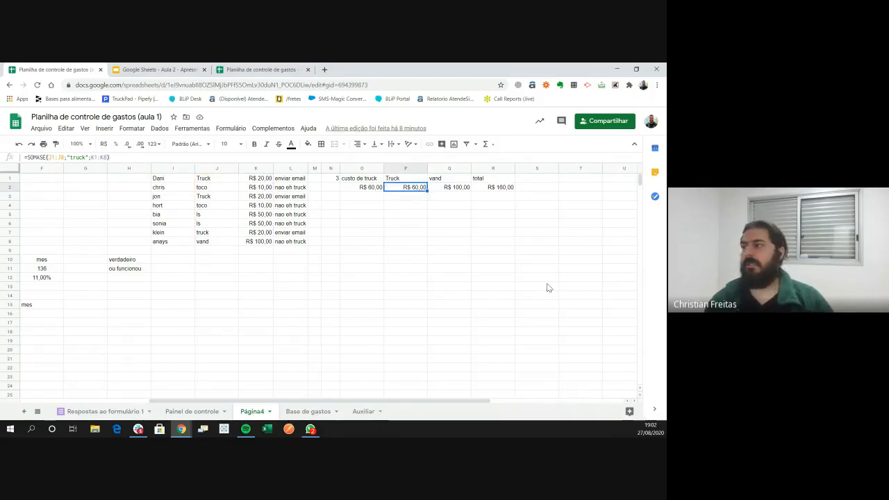
key("F2")
key("ctrl+a")
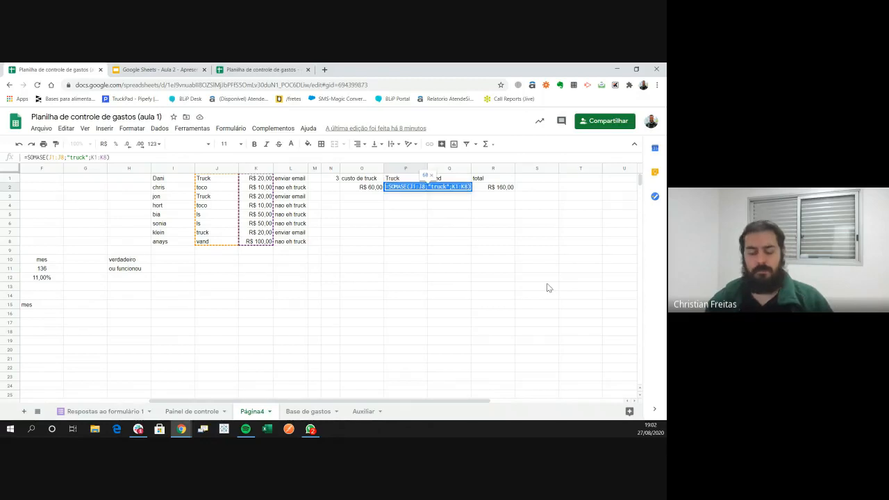
key("ctrl+c")
key("Return")
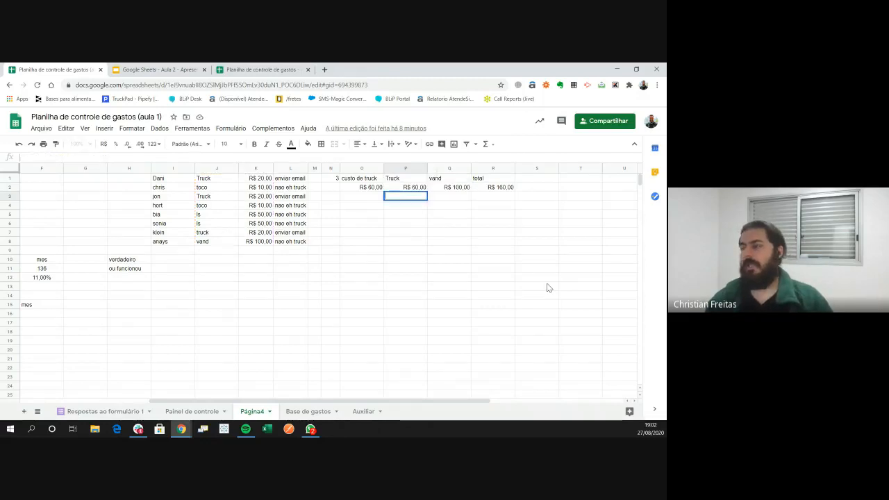
key("ctrl+v")
key("Return")
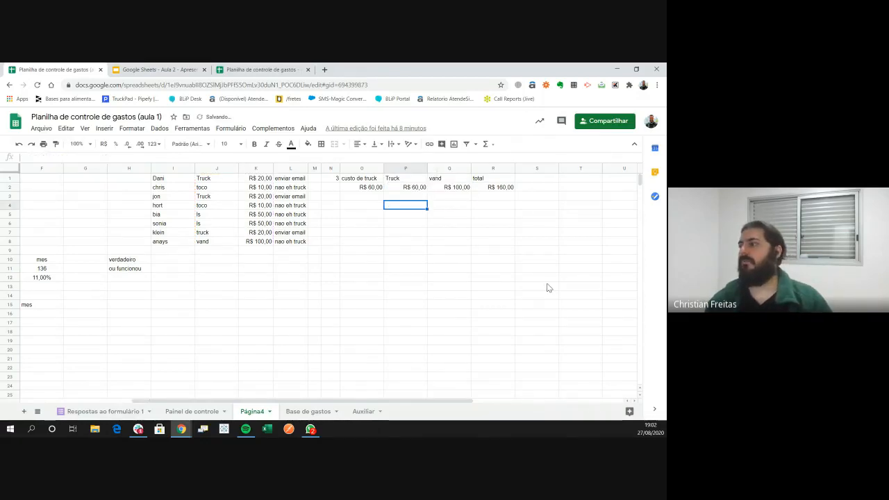
Take the SOMASE part of Q2's vand formula, without the equals sign, and return to P3
key("Up")
key("Up")
key("Right")
key("F2")
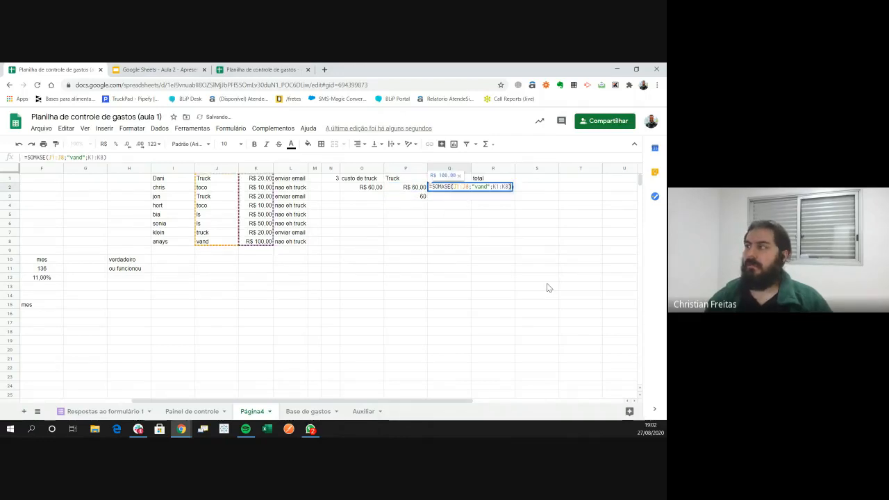
key("shift+Left")
key("shift+Left")
key("shift+Left")
key("shift+Left")
key("shift+Left")
key("shift+Left")
key("shift+Left")
key("shift+Left")
key("shift+Left")
key("shift+Left")
key("shift+Left")
key("shift+Left")
key("shift+Left")
key("shift+Left")
key("shift+Left")
key("shift+Left")
key("shift+Left")
key("shift+Left")
key("shift+Left")
key("shift+Left")
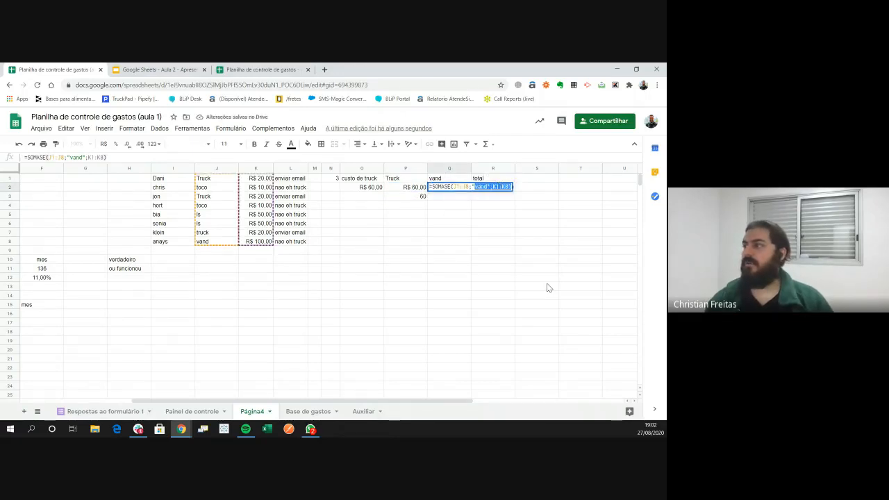
key("shift+Right")
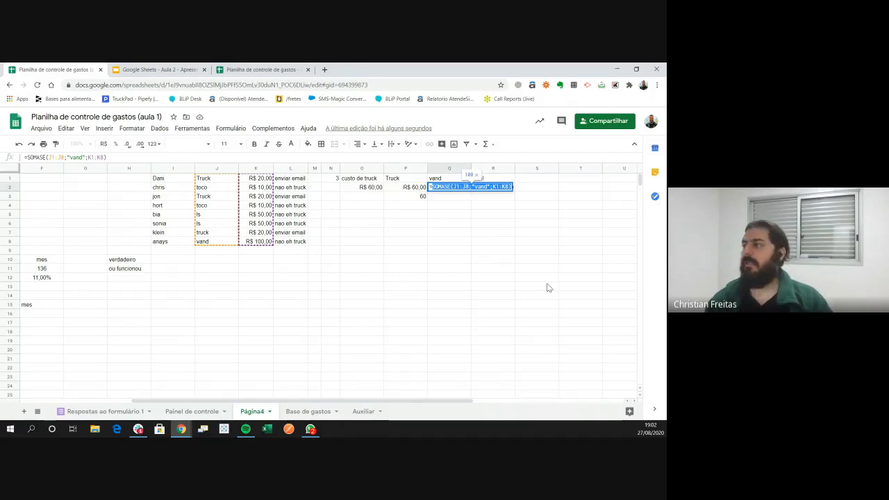
key("Escape")
key("Down")
key("Left")
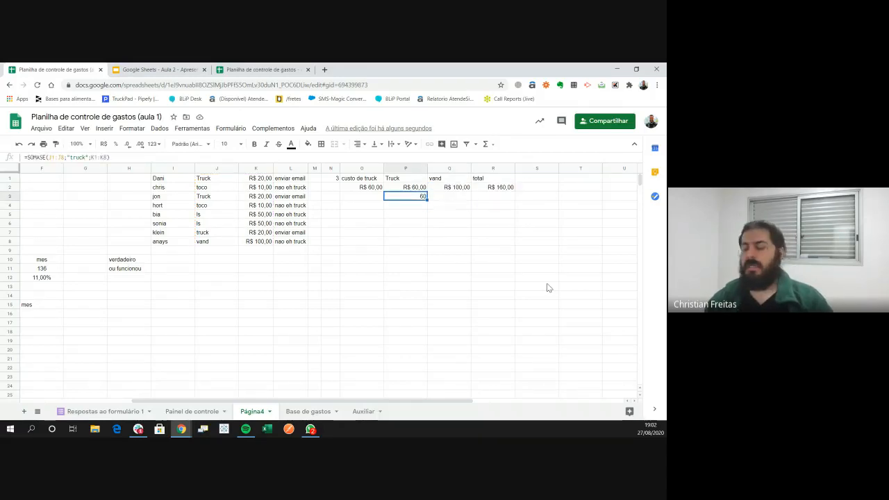
Append '+' and the vand SOMASE to P3's truck formula, then format P3 as R$ currency, showing R$ 160,00
key("Return")
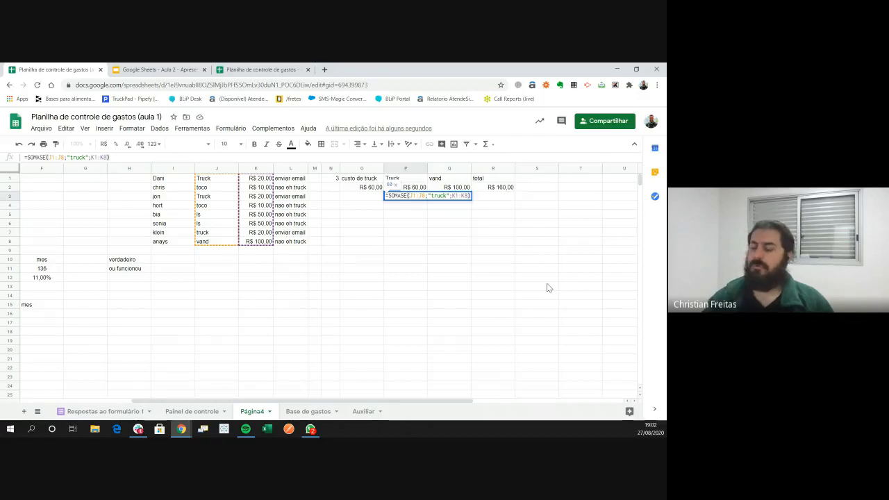
type("+")
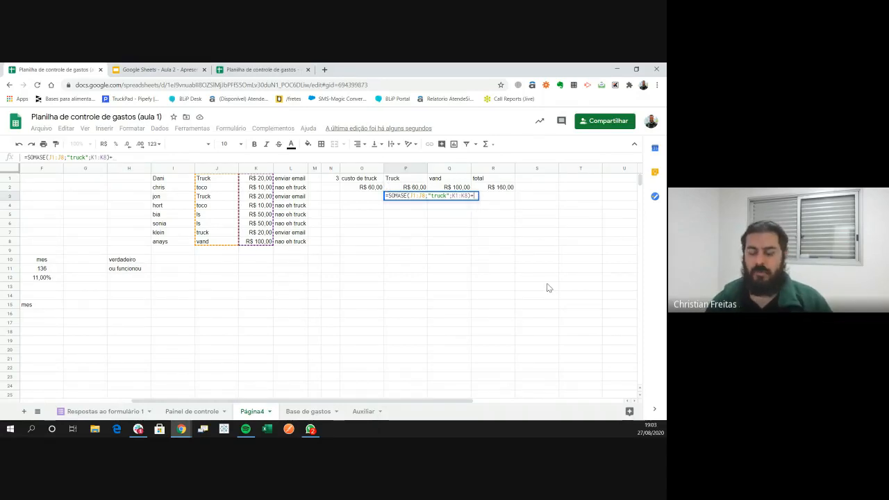
key("ctrl+v")
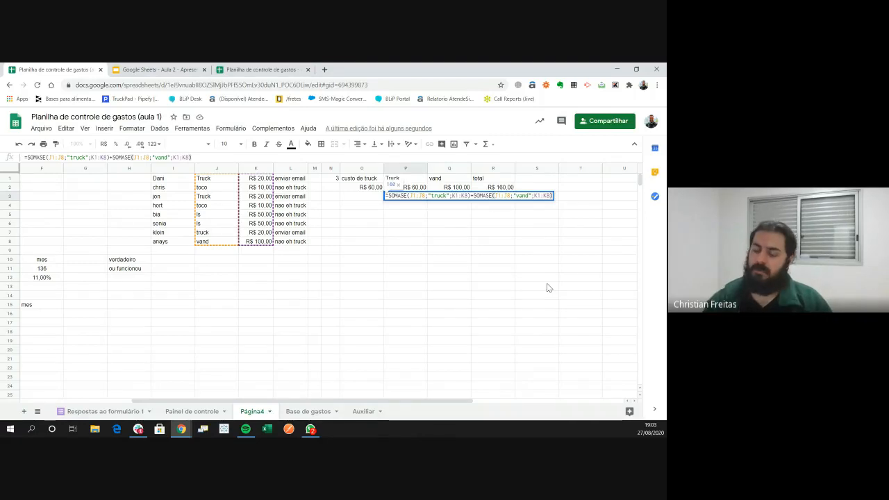
key("Return")
key("Up")
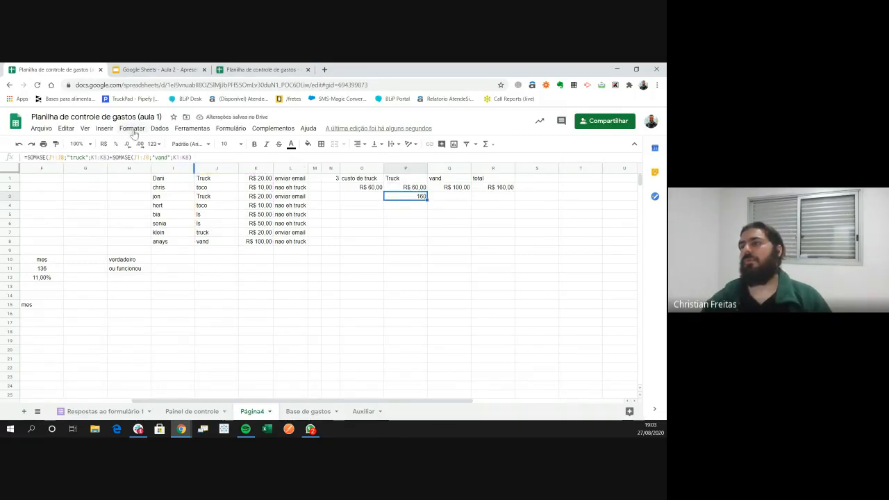
left_click(104, 144)
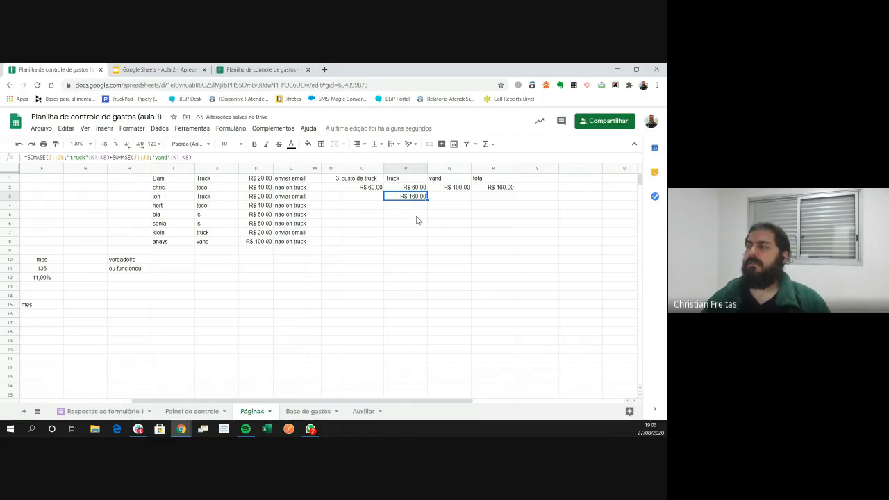
key("Up")
key("Up")
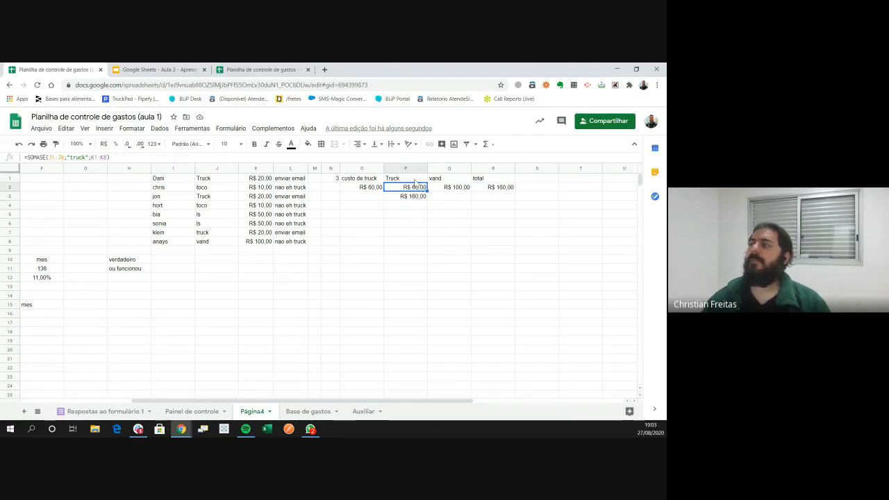
left_click_drag(218, 178, 212, 232)
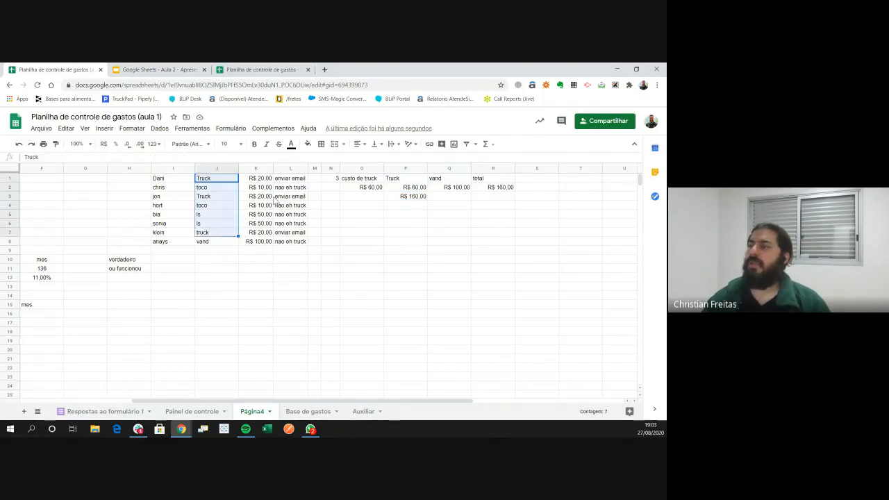
left_click(266, 198)
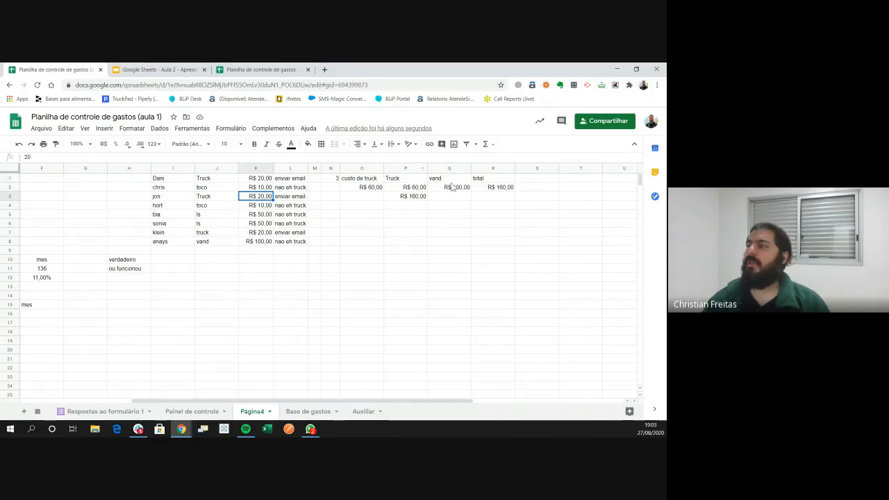
left_click(213, 243)
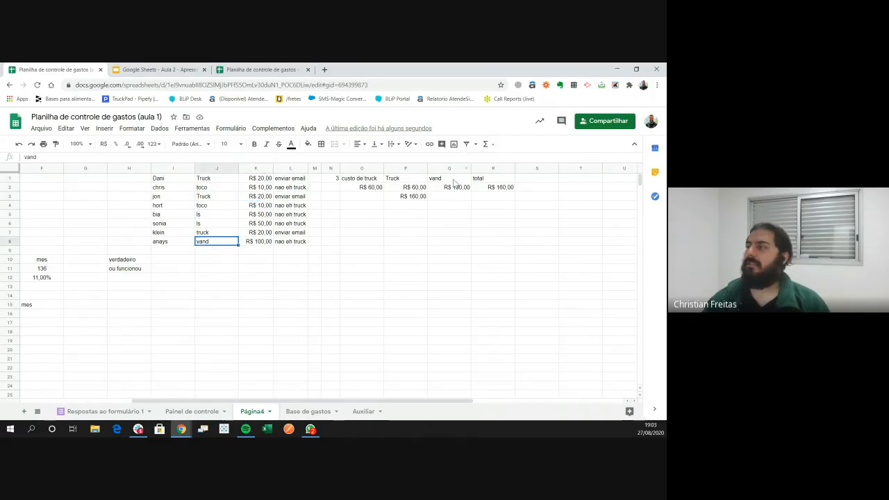
left_click(410, 187)
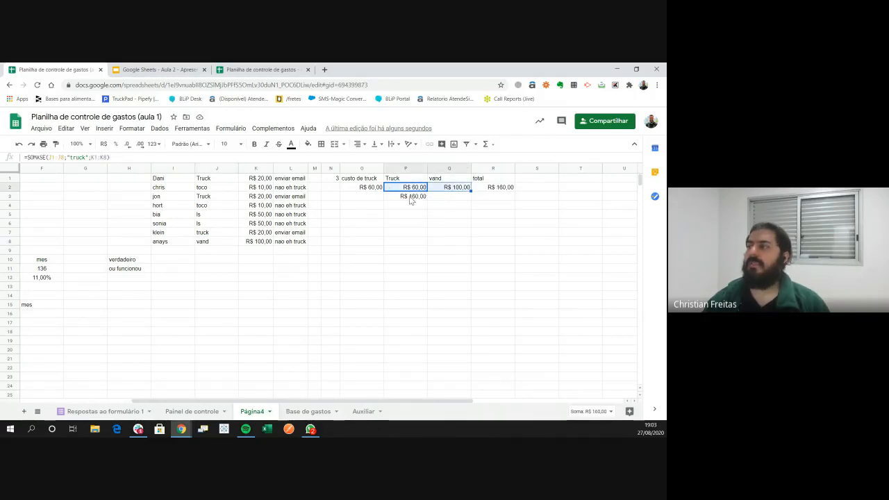
left_click(413, 198)
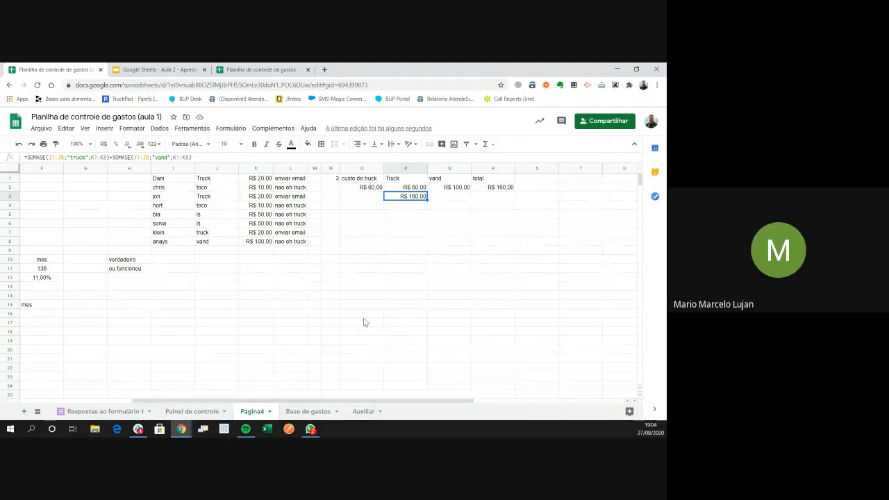
left_click(378, 286)
left_click(407, 223)
key("Up")
key("Up")
key("Up")
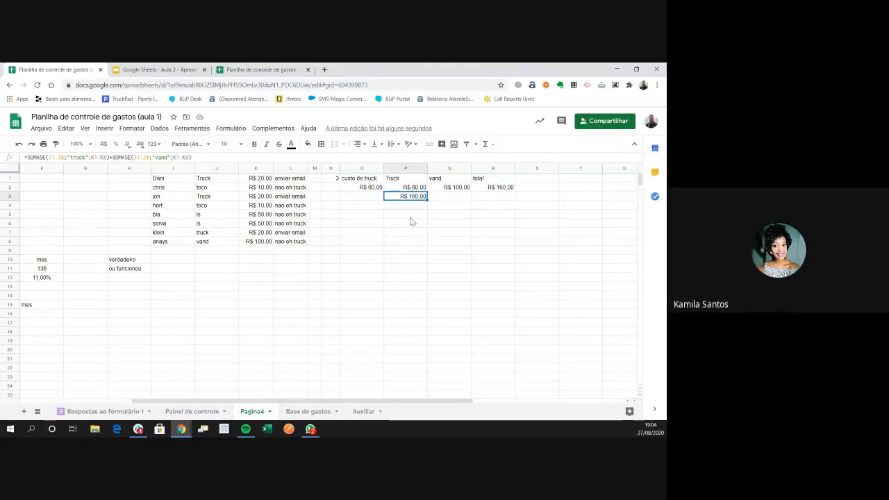
left_click(406, 226)
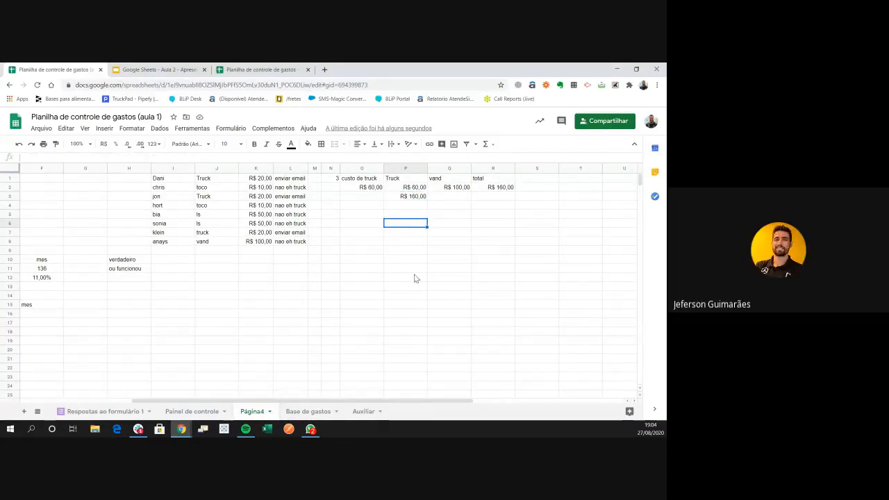
left_click(416, 196)
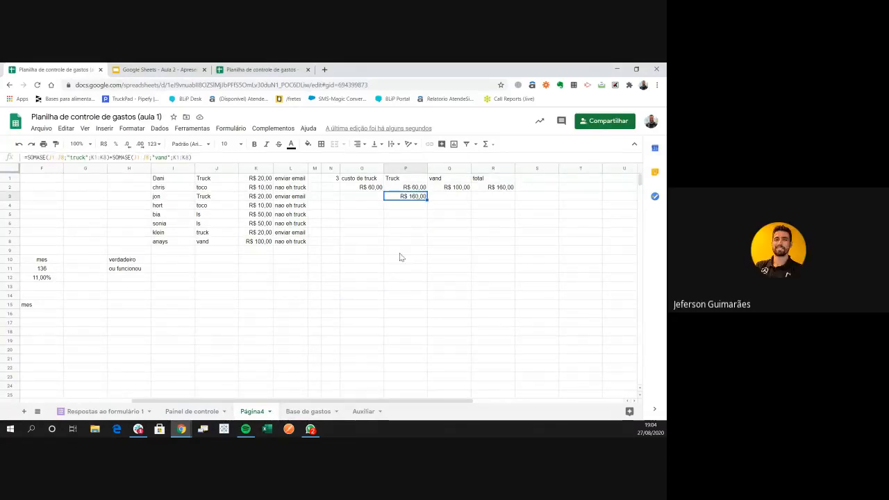
left_click(402, 216)
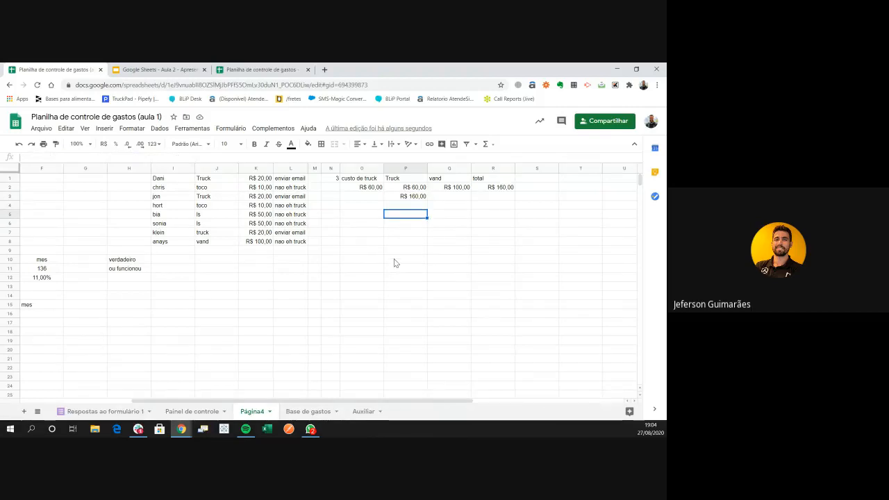
Enter =SOMASES(K1:K8;J1:J8;P1) in P5 to total Truck amounts, then clear P5 again
type("=soma")
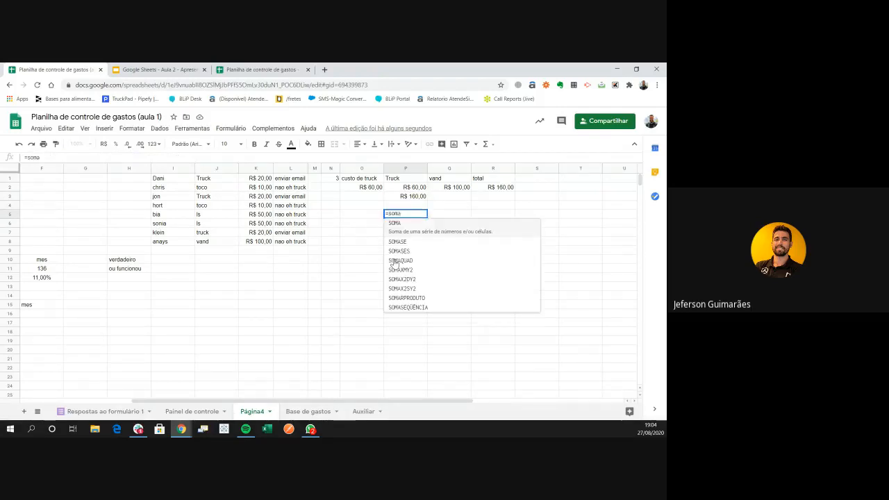
type("ses")
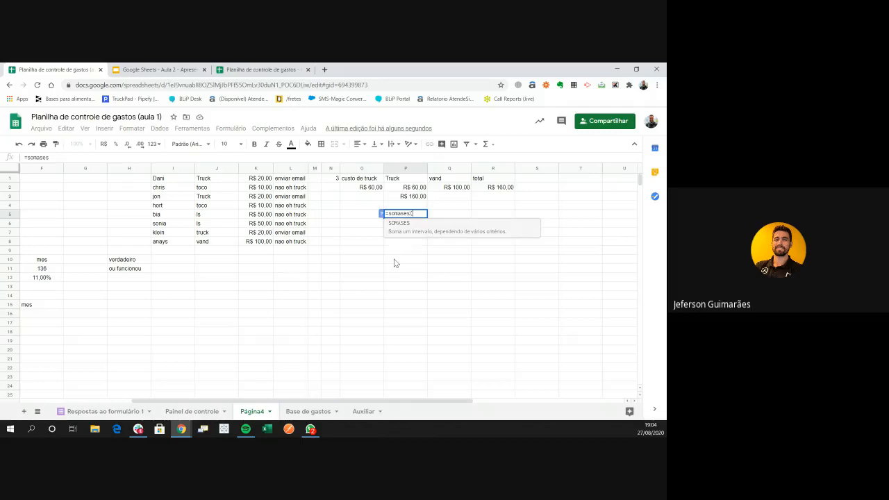
type("(")
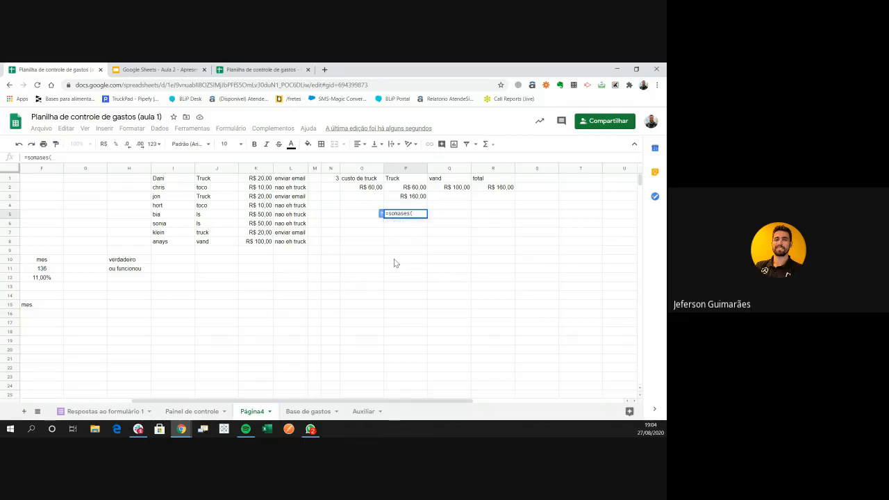
left_click(380, 214)
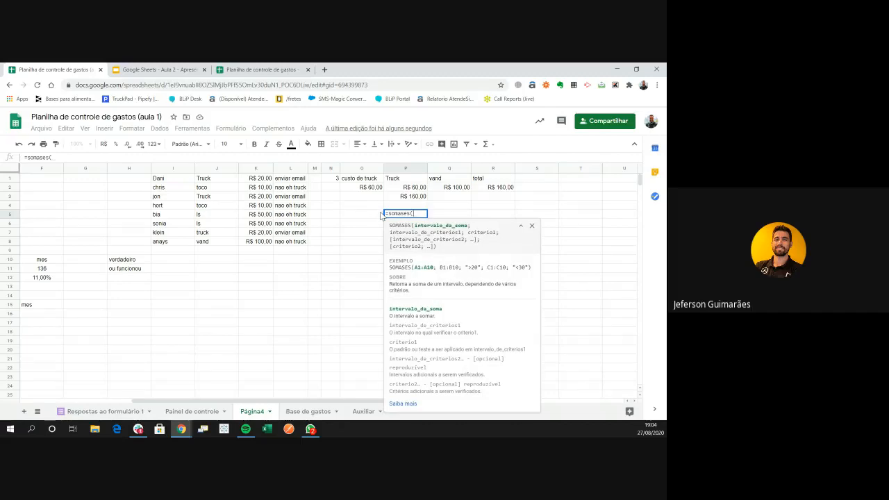
left_click(262, 179)
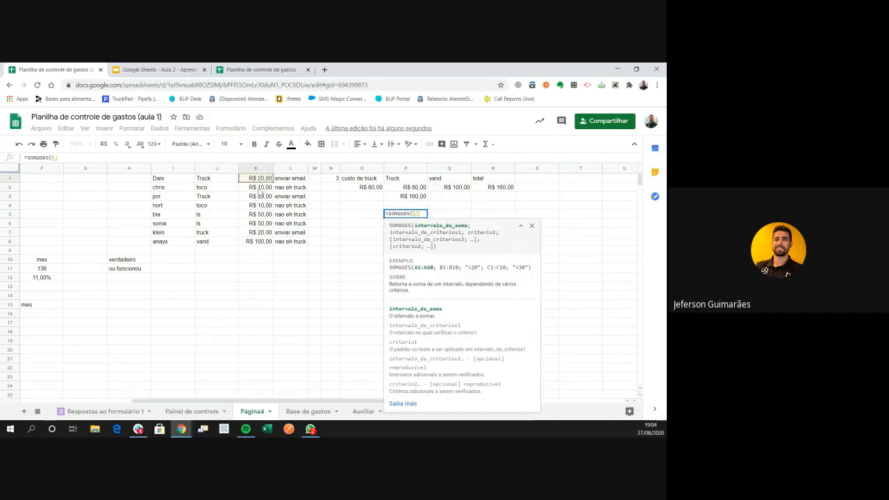
left_click_drag(259, 192, 268, 243)
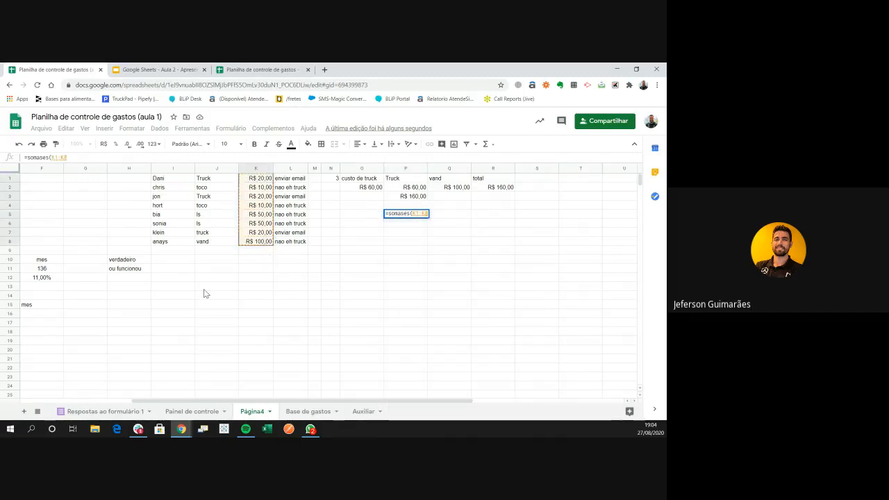
type(";")
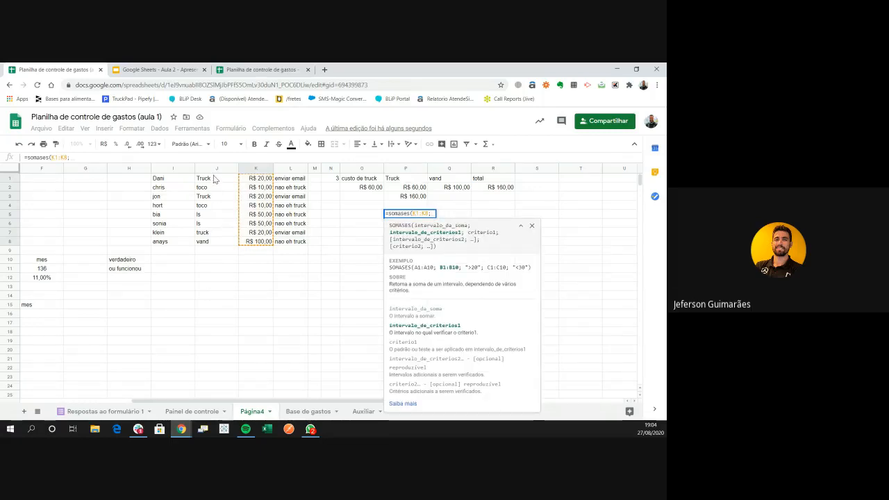
left_click_drag(215, 179, 218, 243)
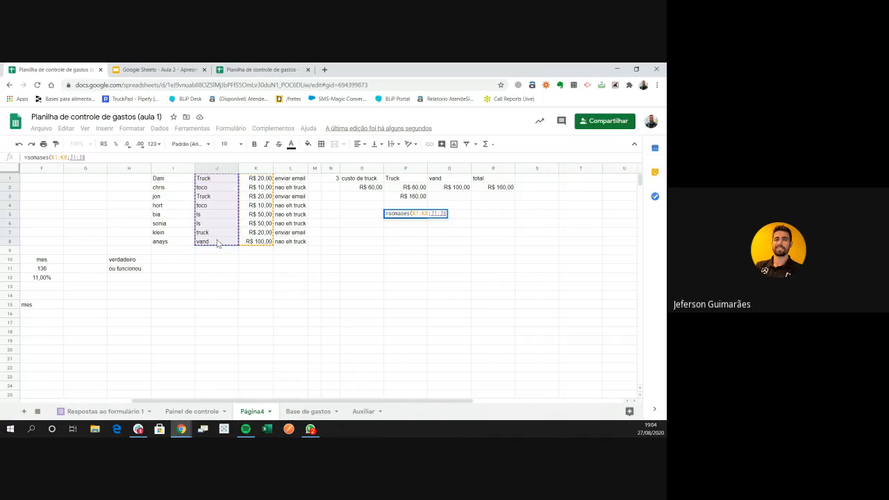
type(";")
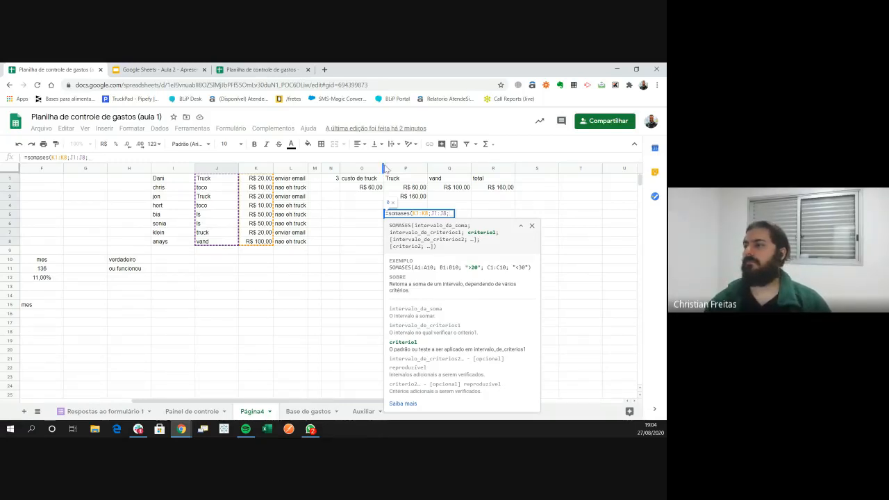
left_click(407, 180)
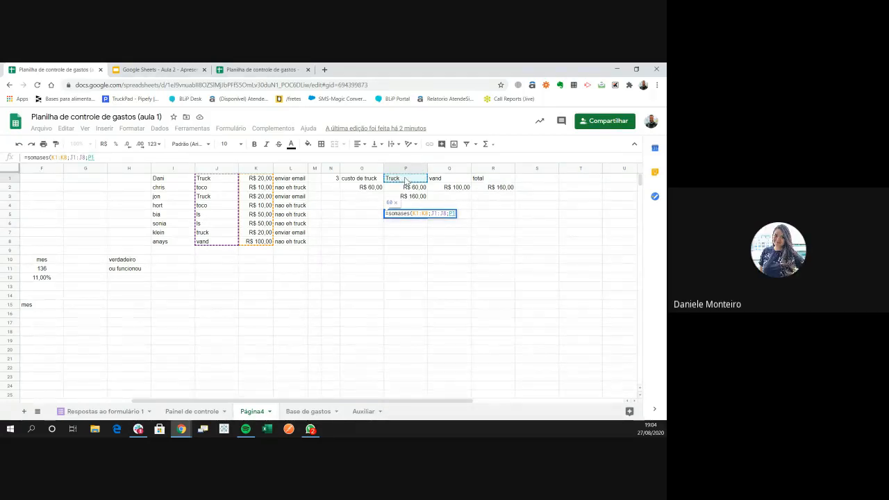
key("Return")
key("Up")
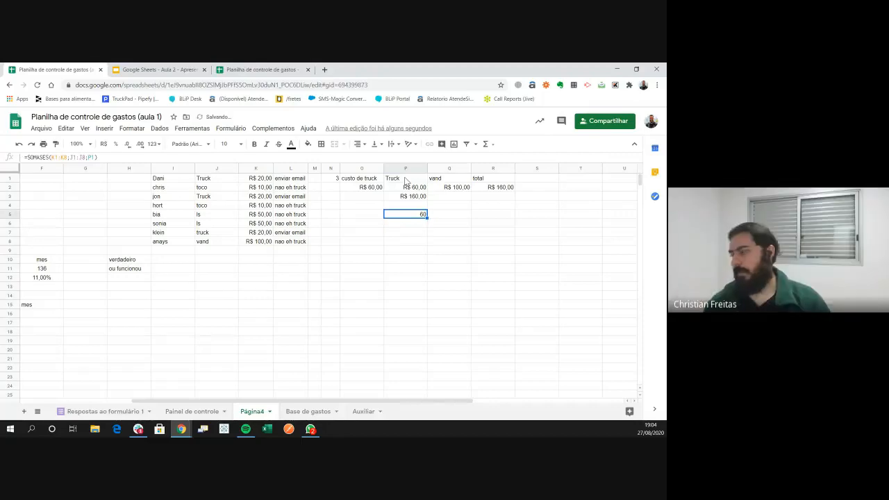
key("Delete")
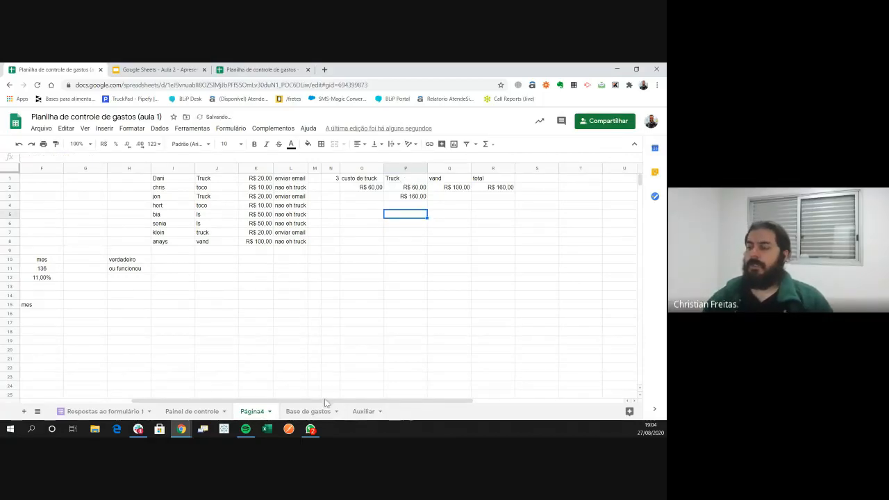
Look through the Painel de controle, Página4 and Auxiliar sheets, ending on Base de gastos
left_click(197, 412)
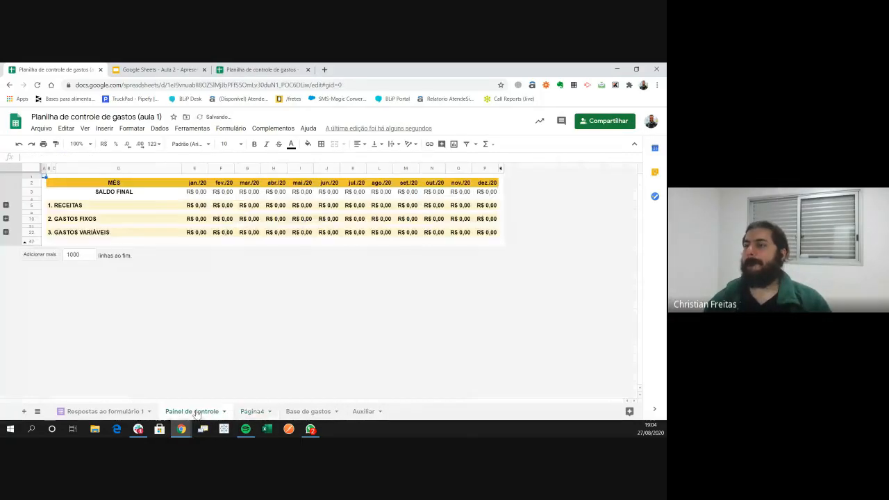
left_click(252, 411)
left_click(312, 413)
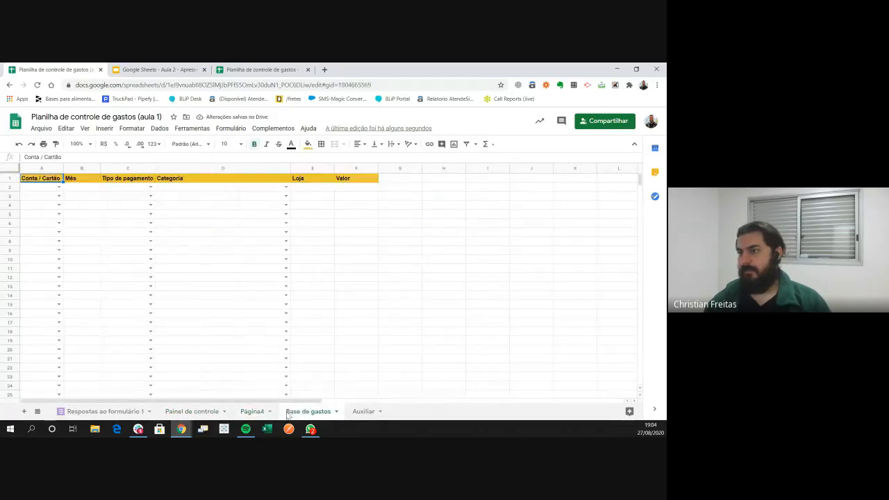
left_click(251, 412)
left_click(364, 411)
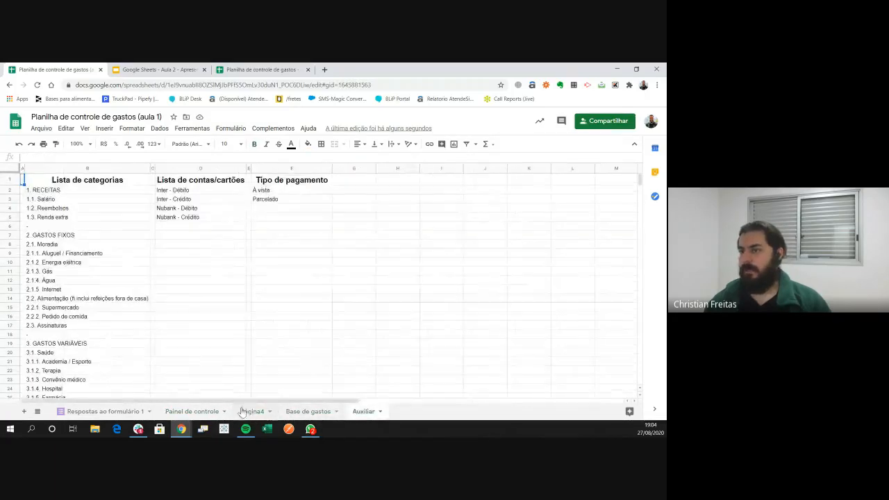
left_click(303, 413)
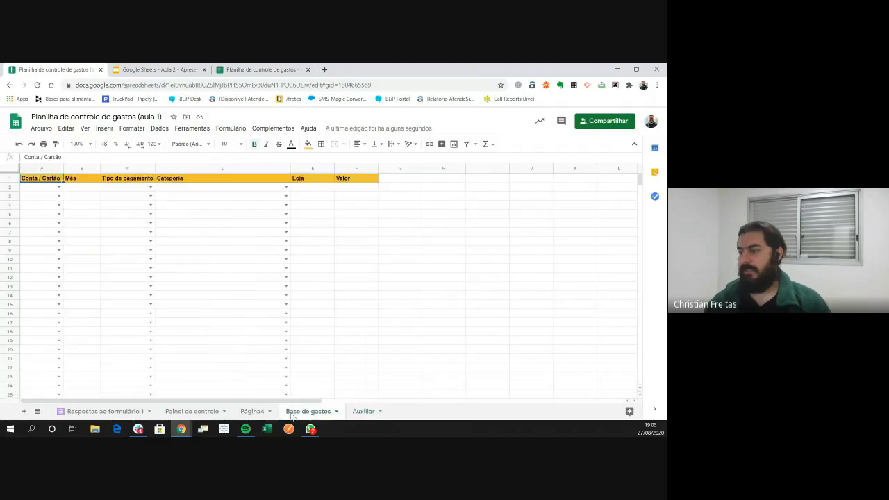
left_click(235, 68)
left_click(44, 68)
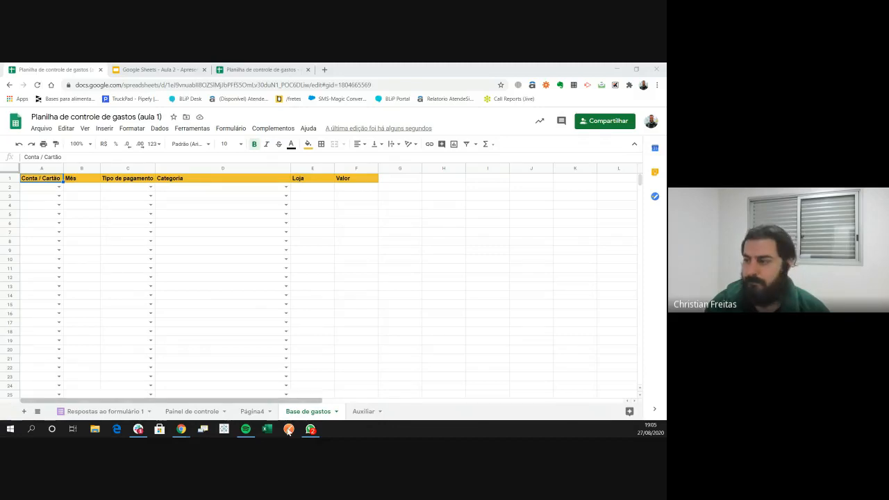
Switch to the filled-in Planilha de controle de gastos and scroll through its Base de gastos records
left_click(159, 69)
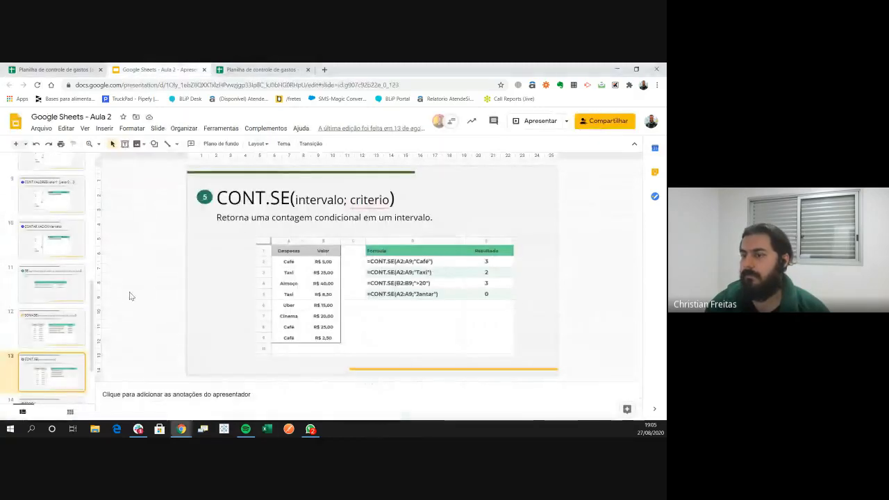
left_click(224, 69)
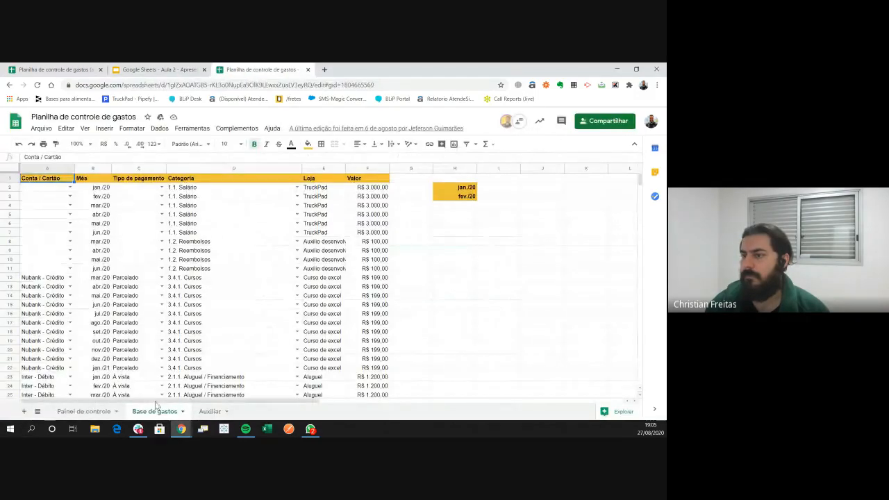
scroll(110, 340, "down", 10)
scroll(110, 340, "down", 15)
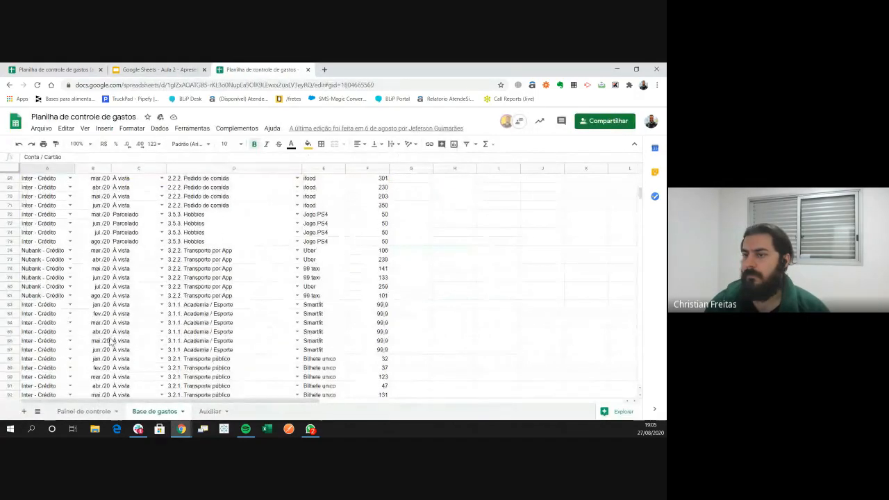
scroll(110, 344, "up", 4)
scroll(109, 347, "up", 20)
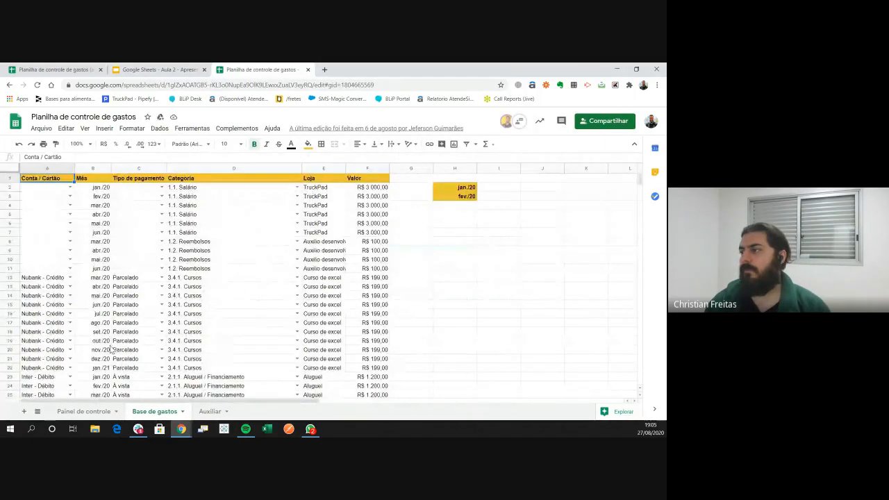
left_click(510, 324)
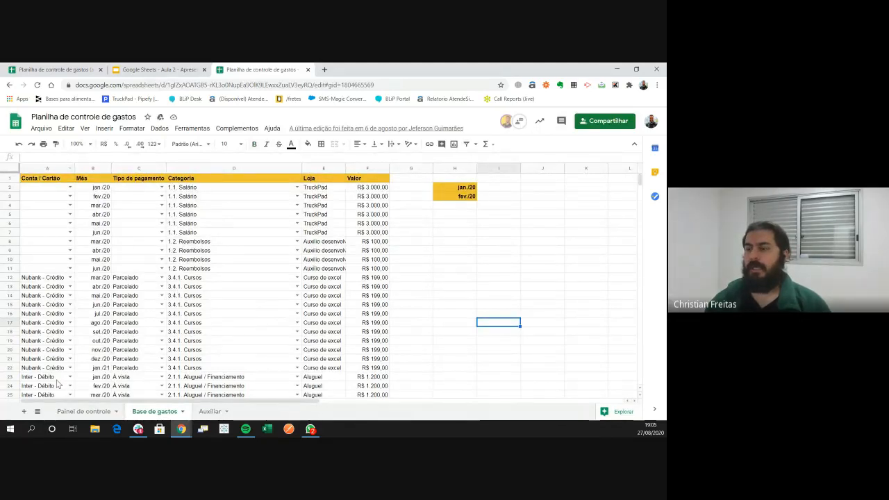
Download the sheet as Valores separados por vírgula (.csv, página atual) from the Arquivo menu
left_click(41, 129)
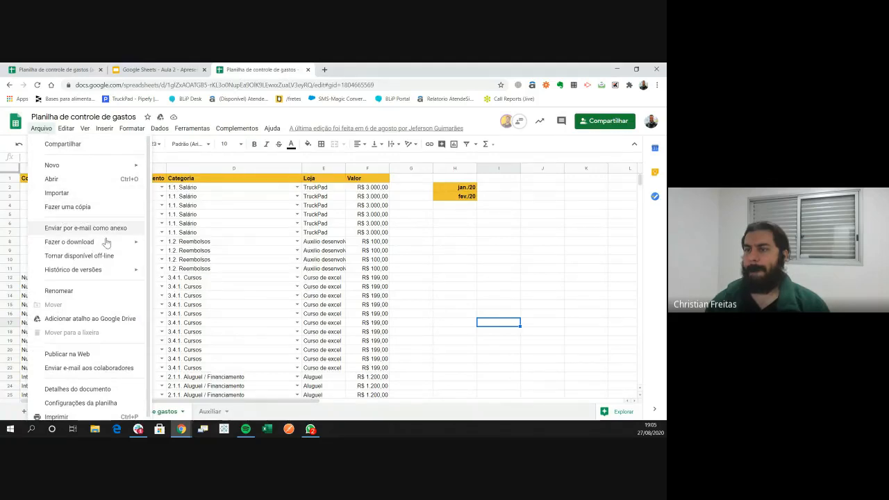
mouse_move(98, 243)
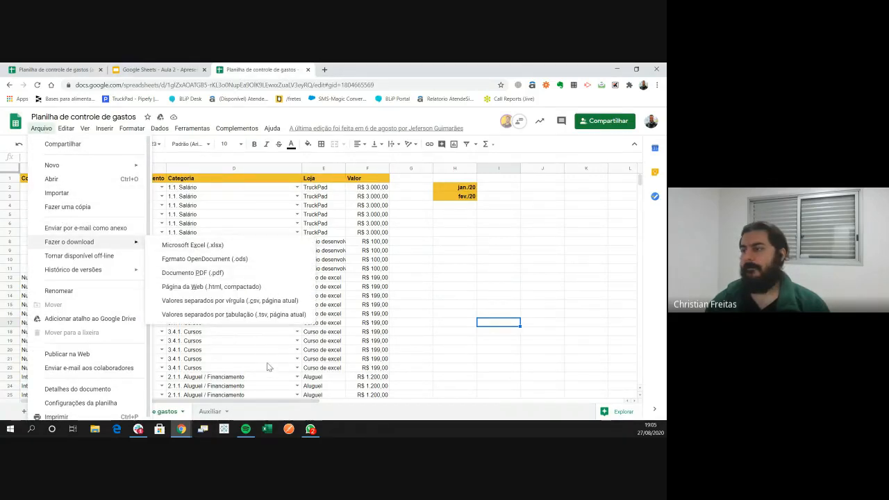
left_click(276, 303)
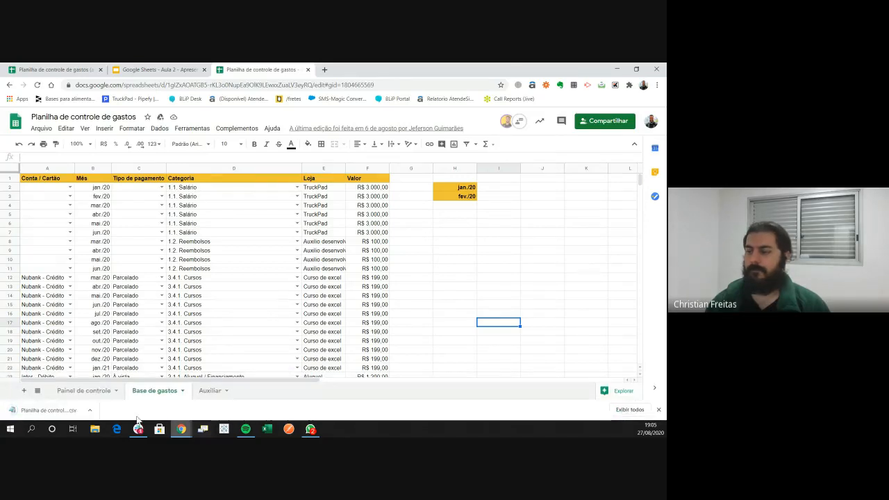
Open a new blank tab and drag it out into its own Chrome window
left_click(324, 70)
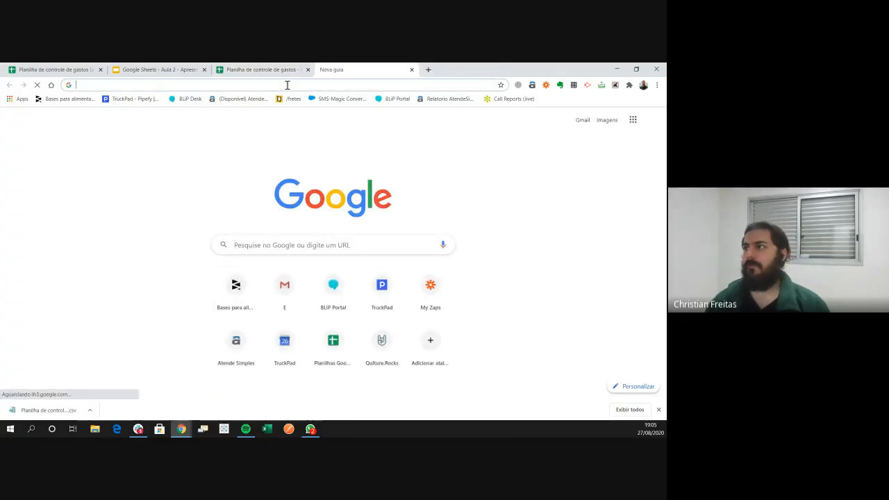
left_click_drag(364, 68, 0, 264)
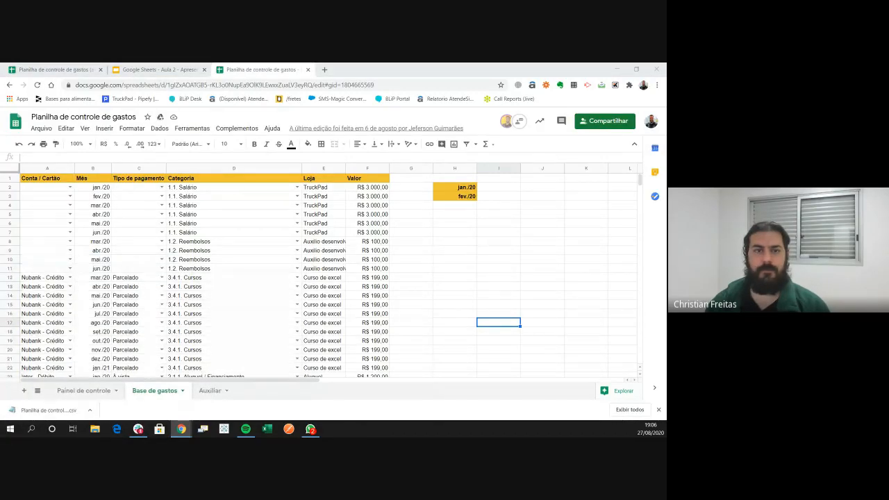
left_click(47, 411)
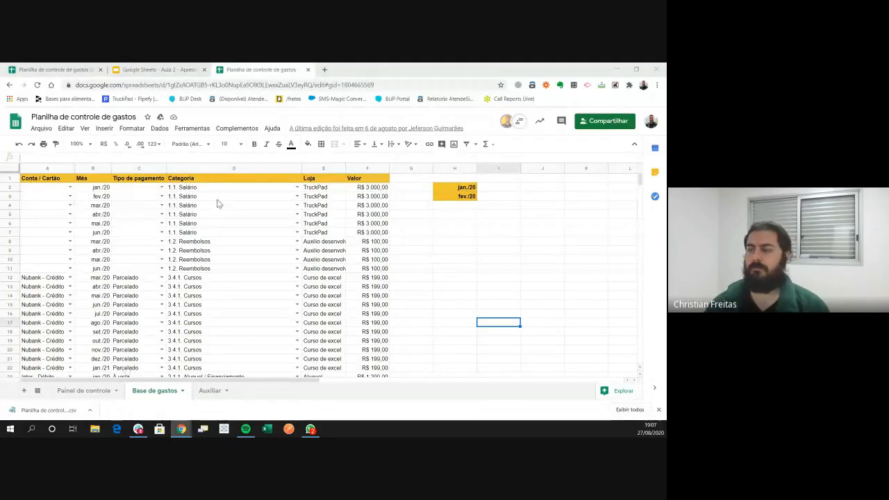
Return to the aula 1 spreadsheet after glancing at the other tabs, and show its Página4 sheet
left_click(97, 70)
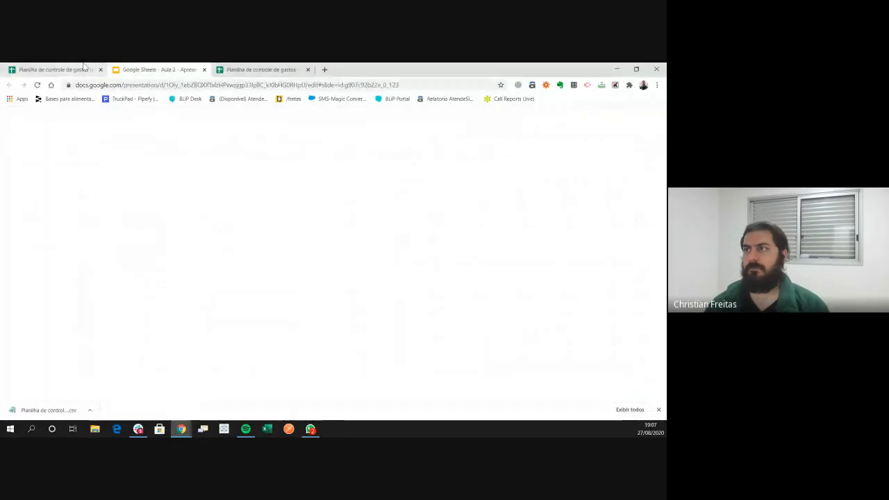
left_click(262, 69)
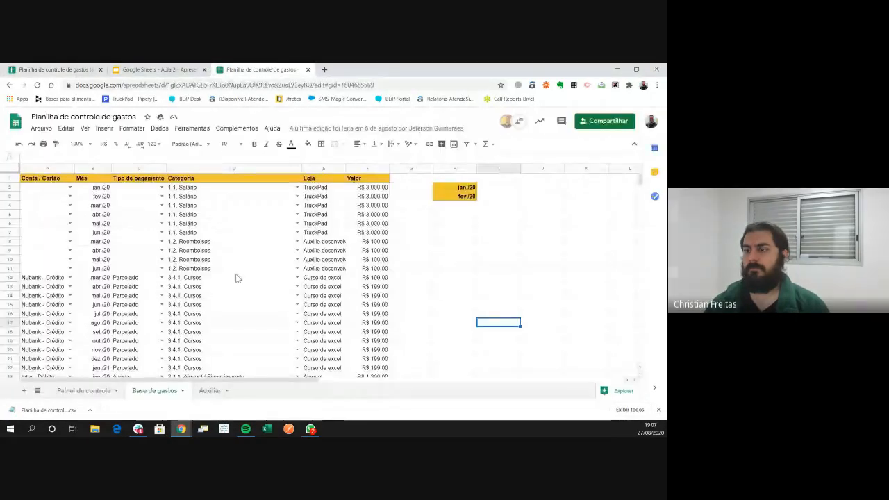
left_click(61, 69)
left_click(169, 69)
left_click(85, 68)
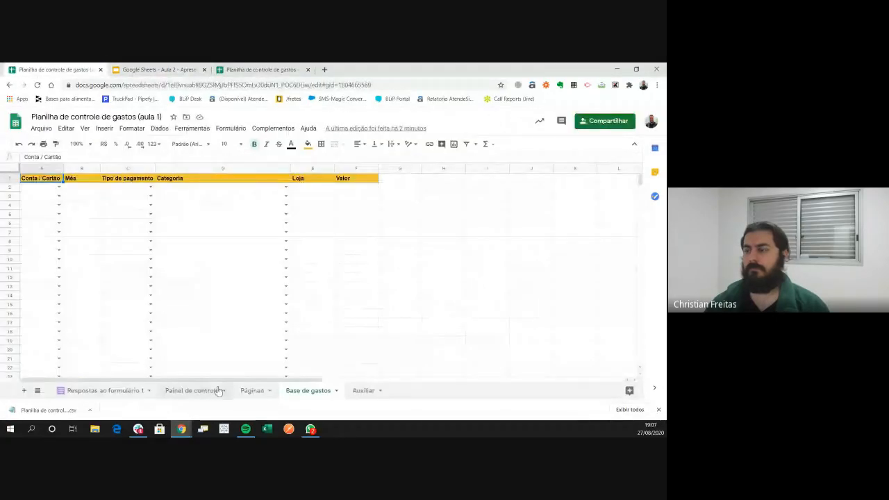
left_click(252, 390)
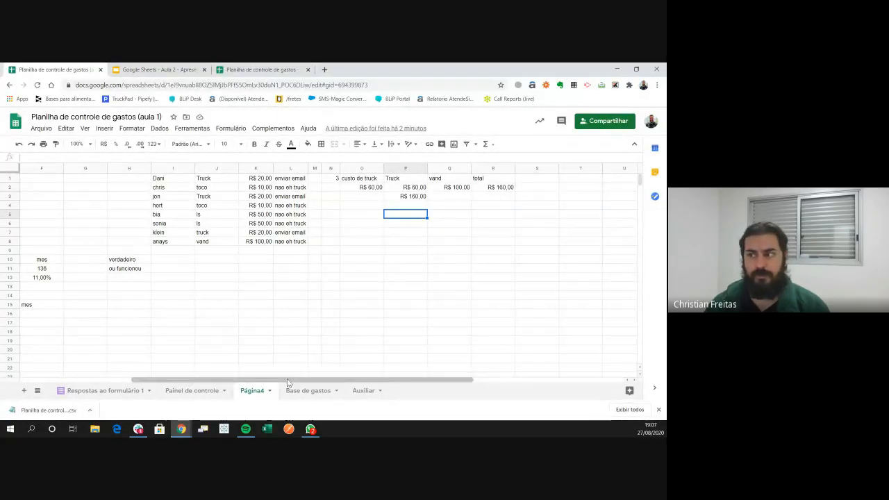
left_click_drag(530, 325, 546, 333)
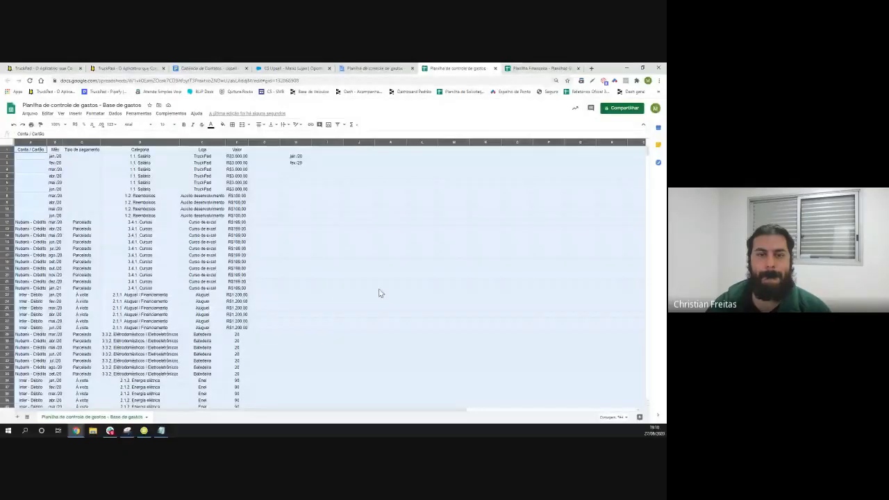
Close the TruckPad, Cadência de Contatos, CS and duplicate spreadsheet tabs, then drag the Base de gastos CSV into Chrome
left_click(381, 287)
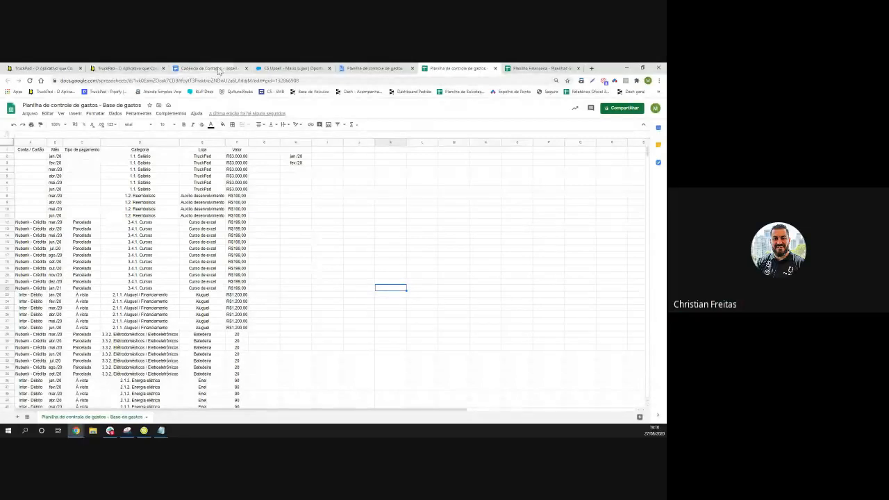
left_click(165, 69)
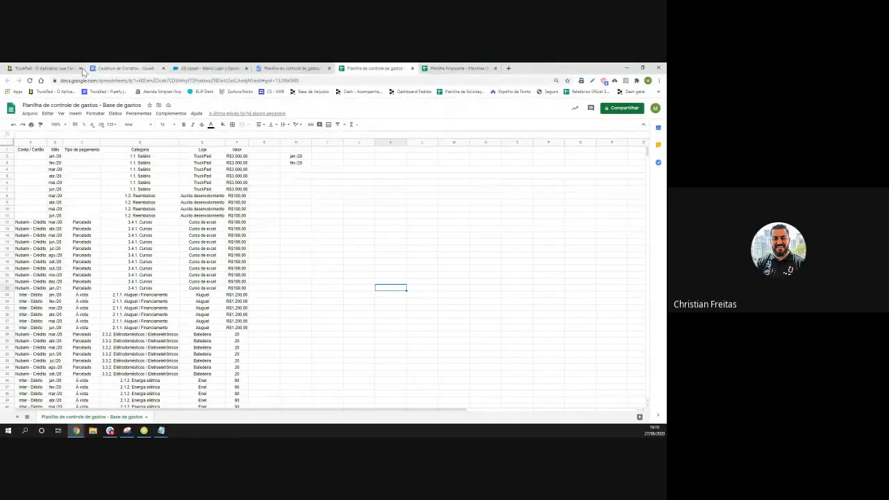
left_click(81, 70)
left_click(81, 69)
left_click(81, 69)
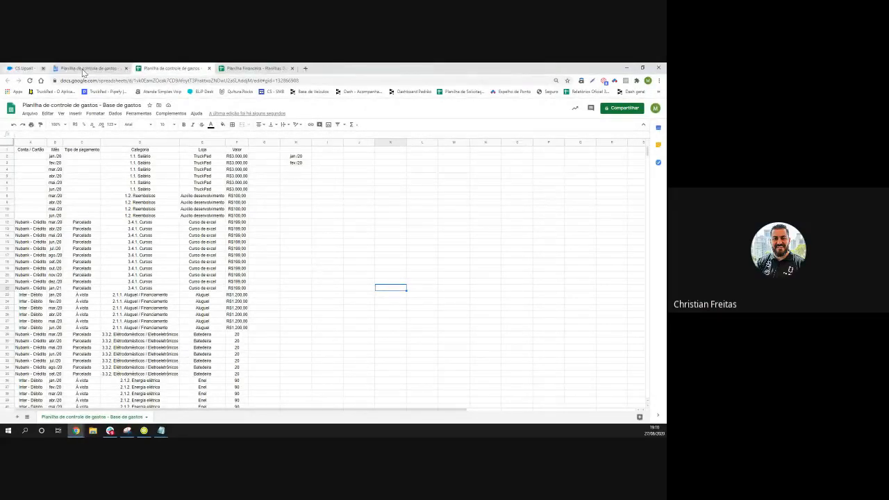
left_click(81, 69)
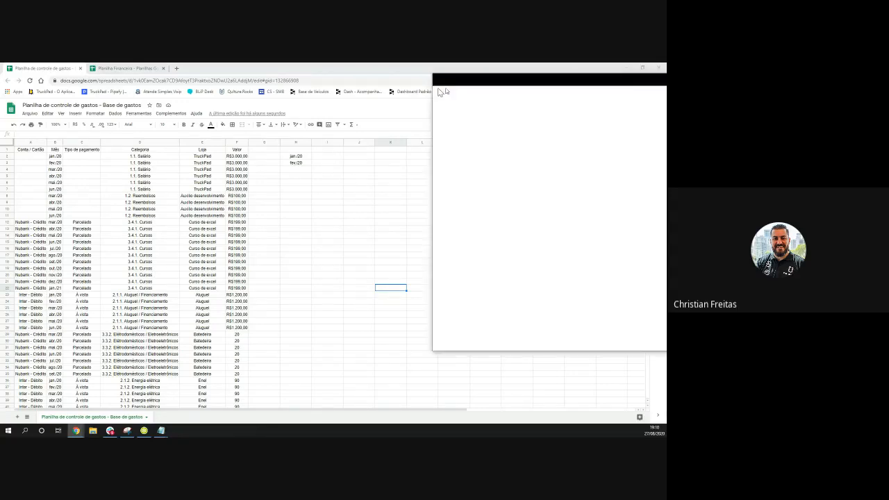
left_click_drag(202, 82, 190, 67)
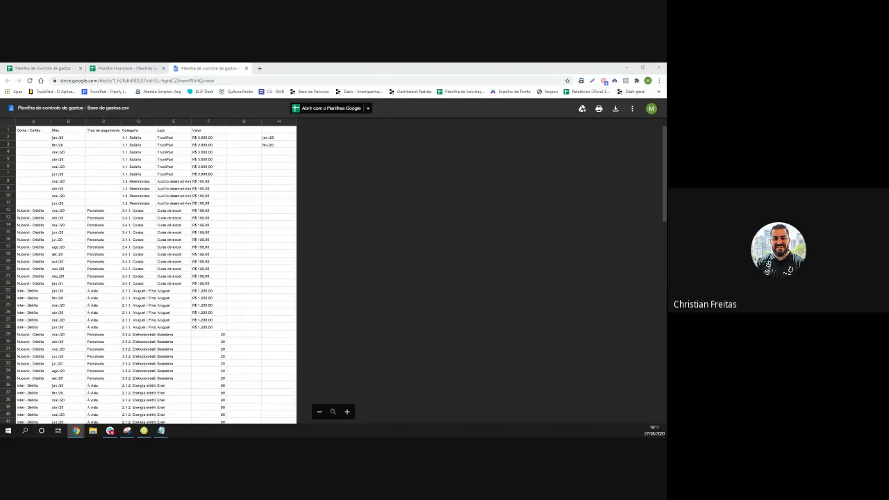
Open 'Planilha de controle de gastos - Base de gastos.csv' in the Google Drive previewer
left_click(617, 110)
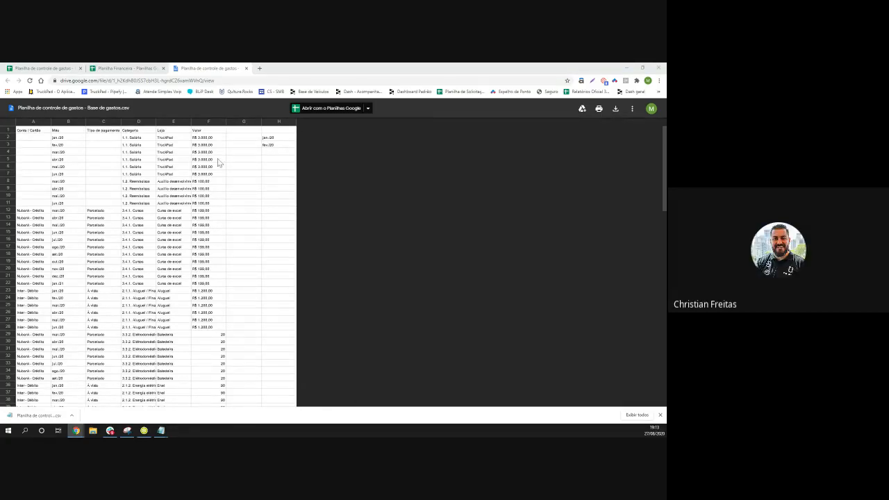
In Planilha Financeira, look through the Auxiliar and Painel de Controle sheets, then settle on Base de Gastos
left_click(122, 70)
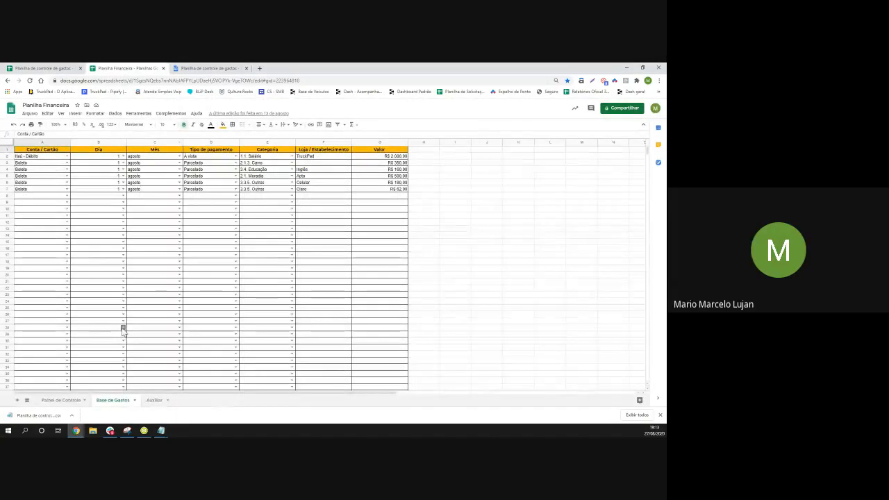
left_click(153, 401)
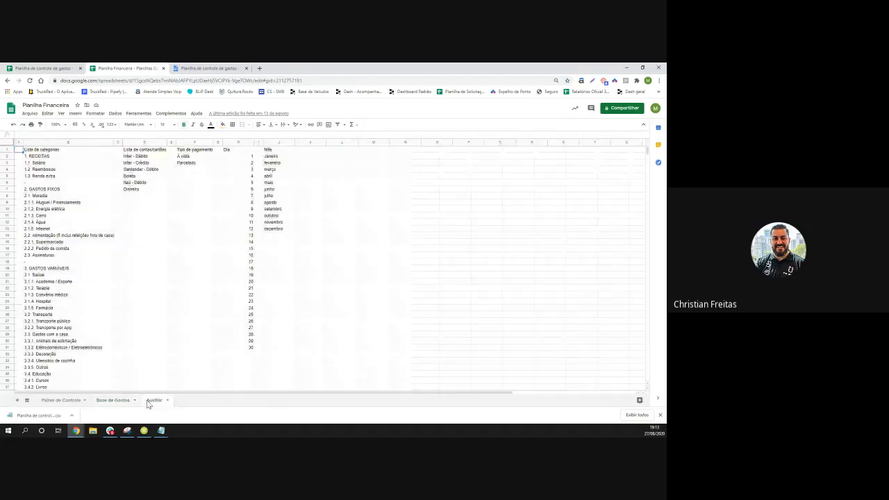
left_click(65, 401)
left_click(105, 400)
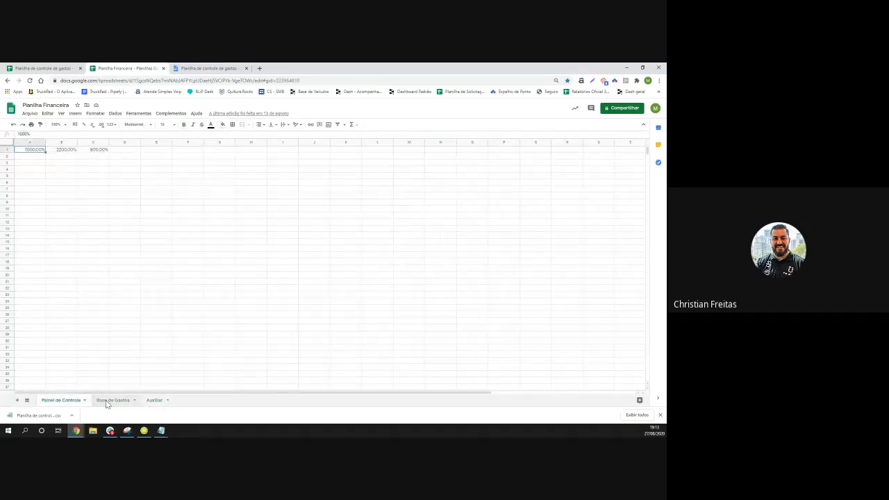
left_click(153, 401)
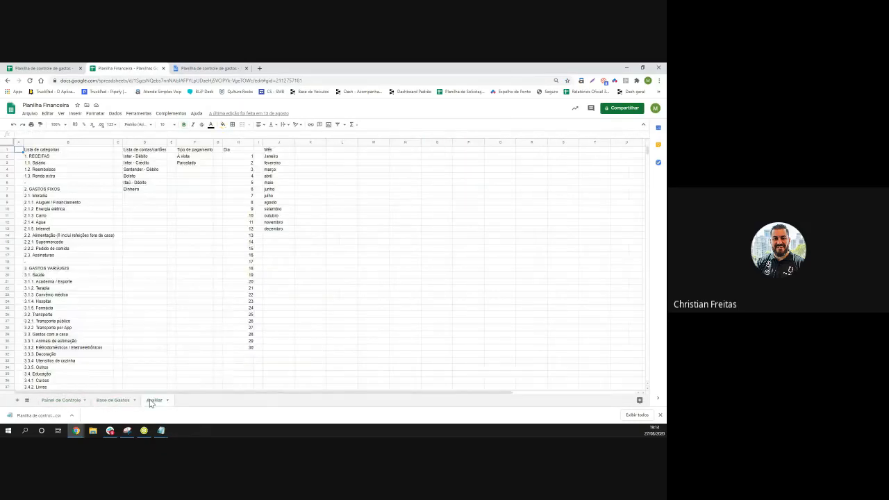
left_click(114, 401)
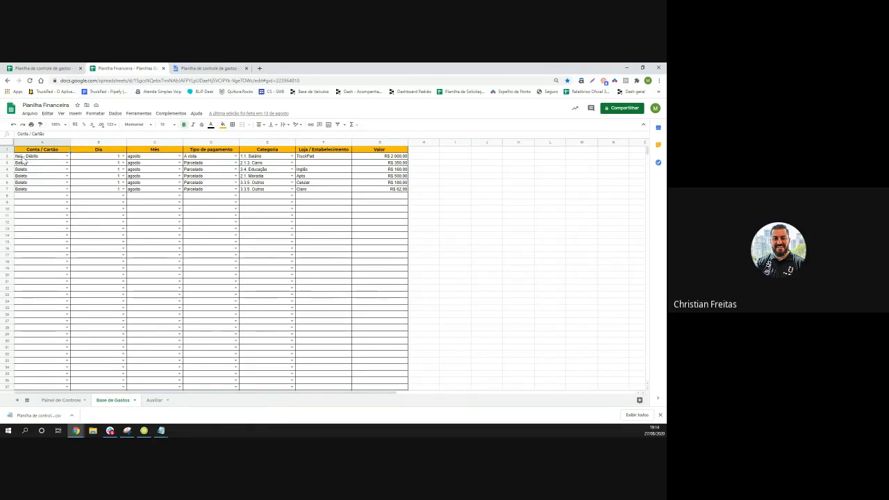
Choose Arquivo > Importar to bring up the Importar arquivo dialog
left_click(30, 114)
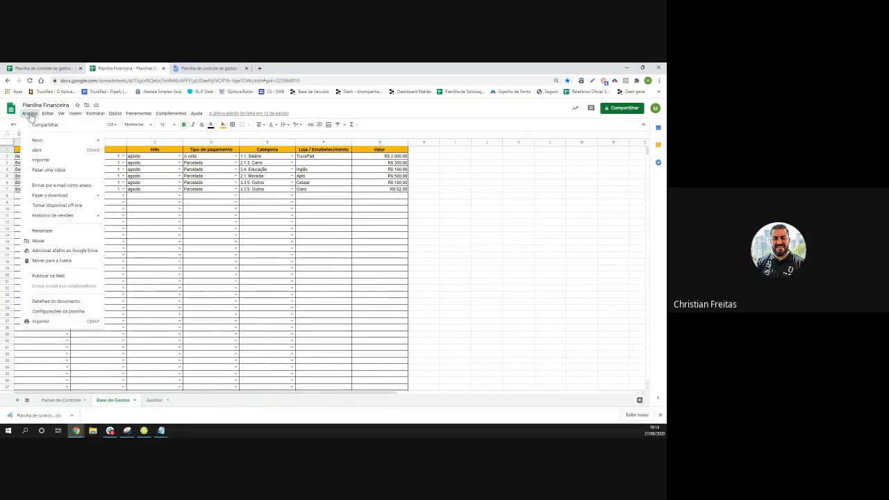
left_click(44, 161)
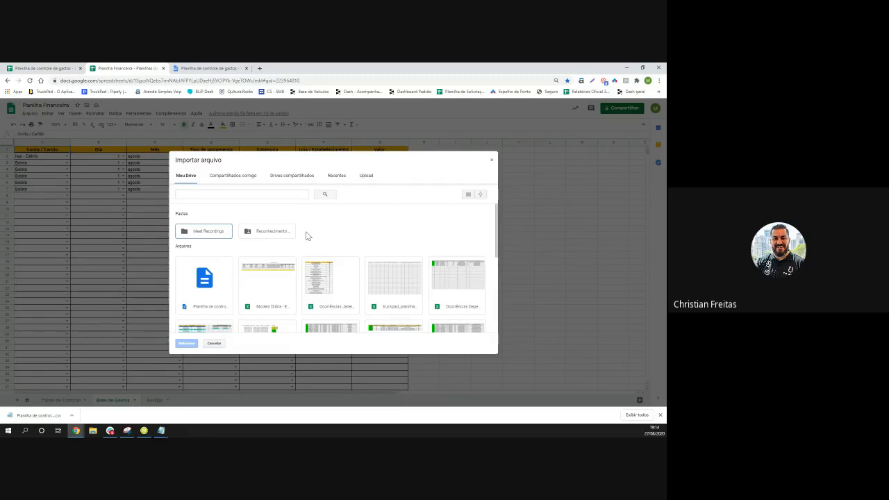
Upload 'Planilha de controle de gastos - Base de gastos.csv' from the download bar for import
left_click(366, 176)
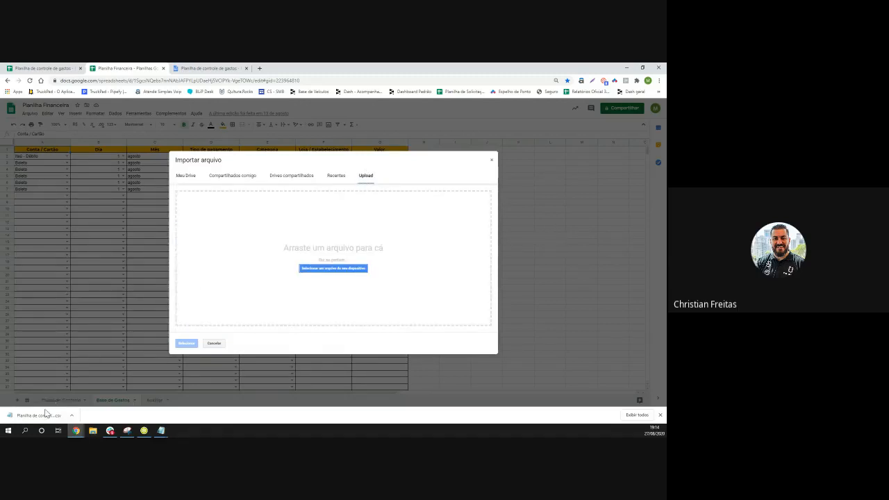
left_click_drag(45, 414, 314, 236)
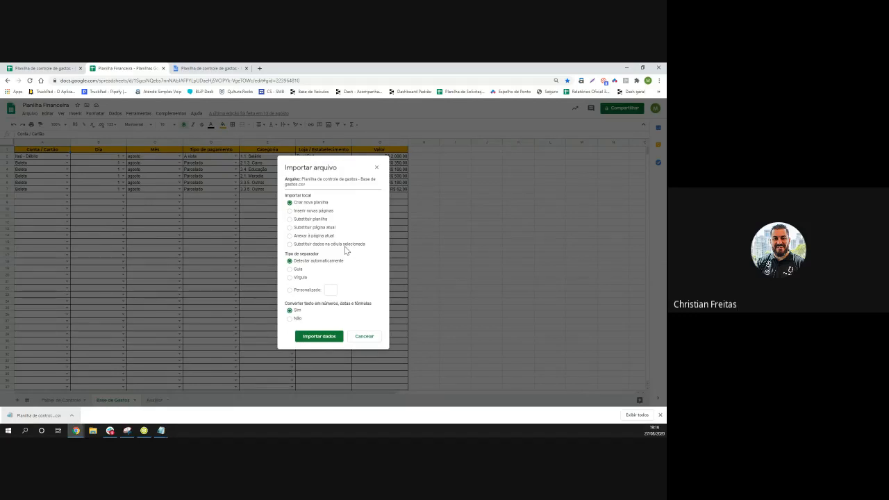
Set the import location to Inserir novas páginas
left_click(289, 211)
Locate the Base de gastos CSV in Downloads and open it with Bloco de notas
right_click(46, 416)
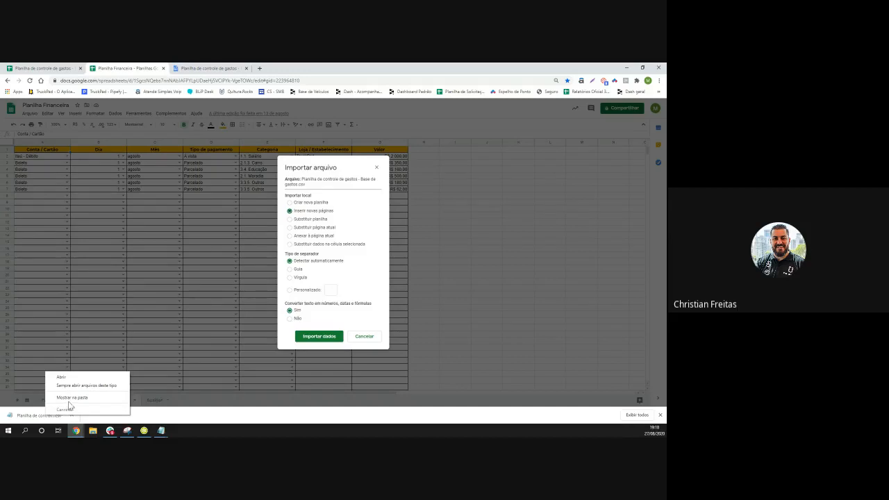
left_click(69, 399)
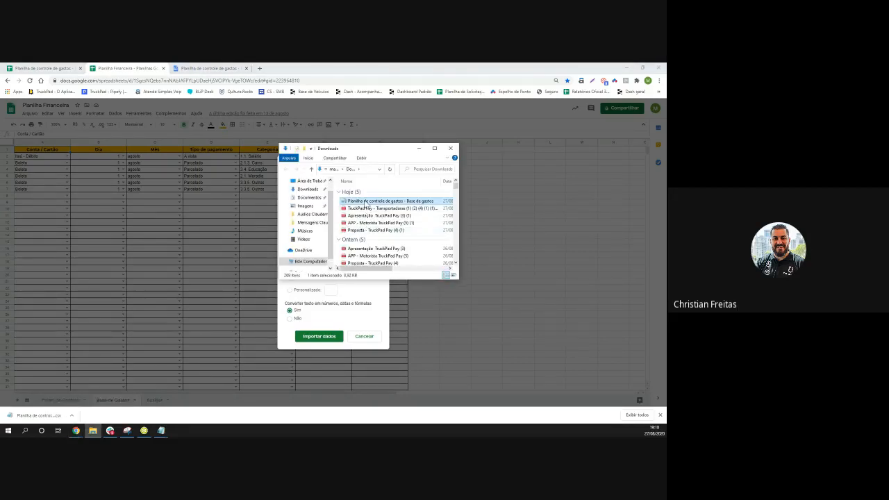
right_click(366, 203)
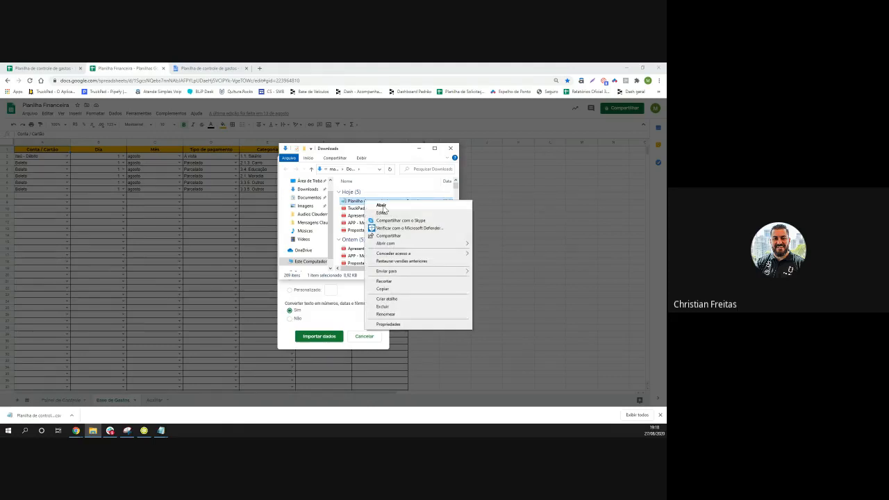
mouse_move(408, 244)
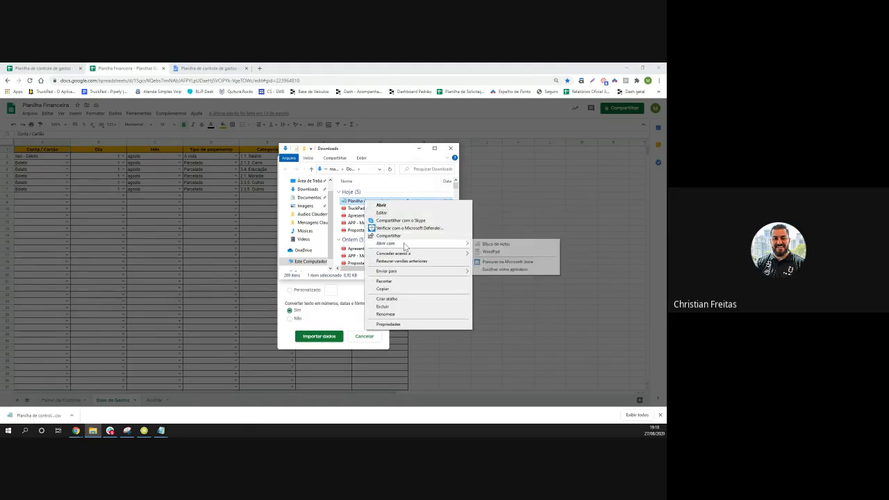
left_click(492, 245)
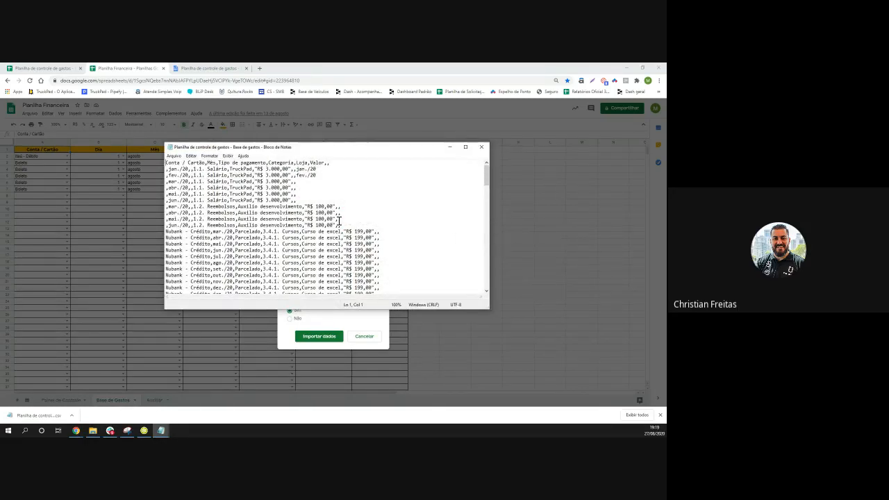
left_click(634, 99)
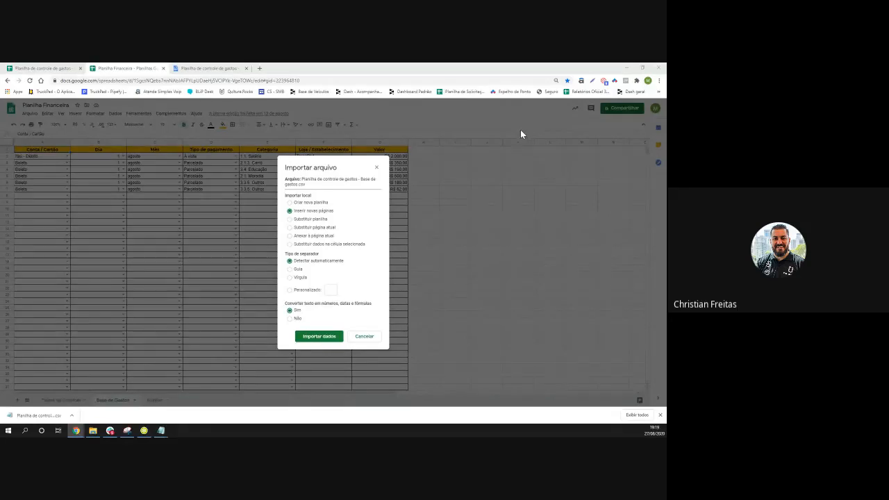
key("ctrl+plus")
key("ctrl+plus")
key("ctrl+plus")
key("ctrl+plus")
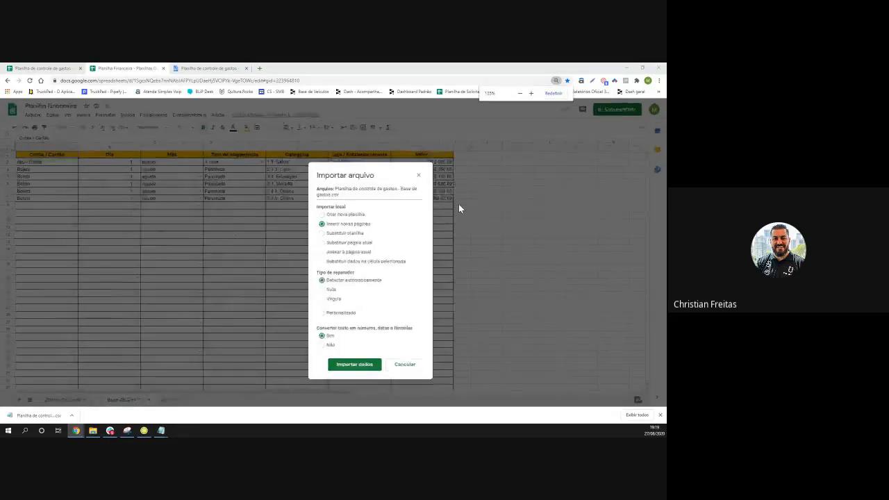
key("ctrl+plus")
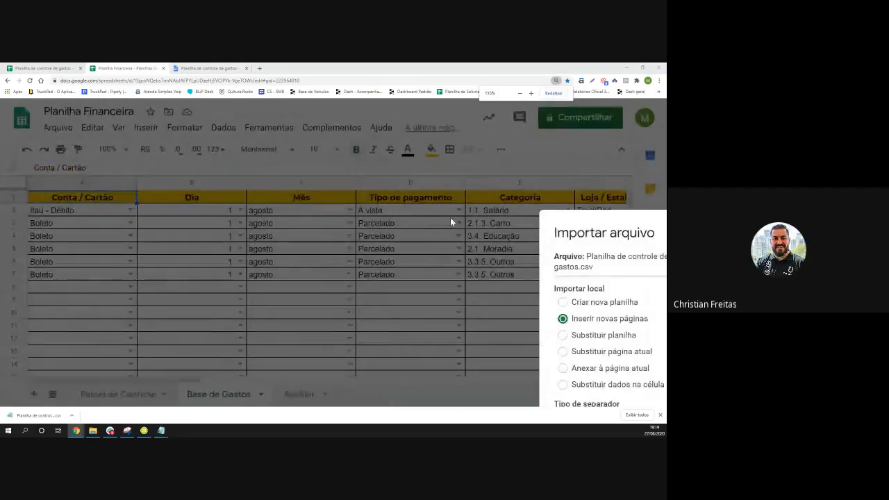
key("ctrl+minus")
key("ctrl+minus")
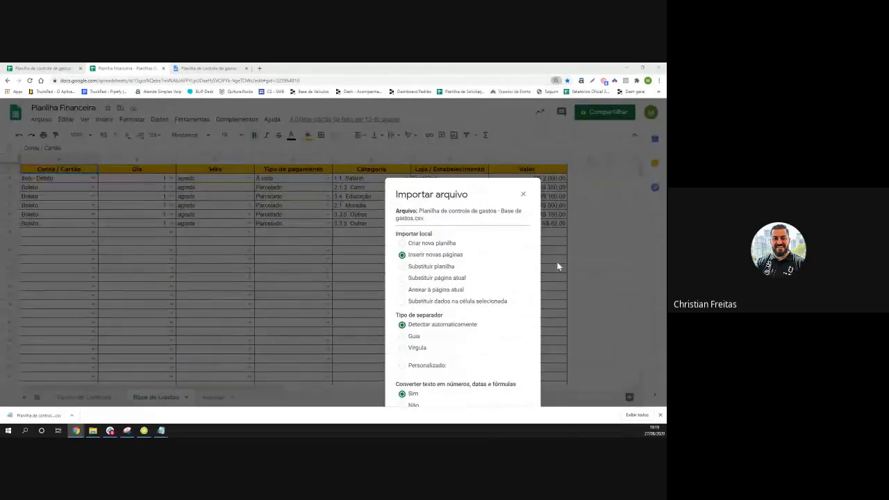
mouse_move(162, 431)
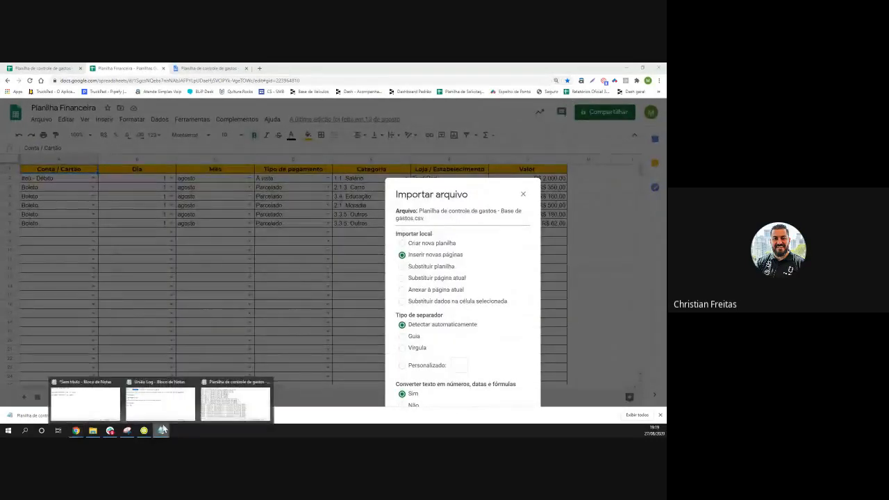
left_click(227, 408)
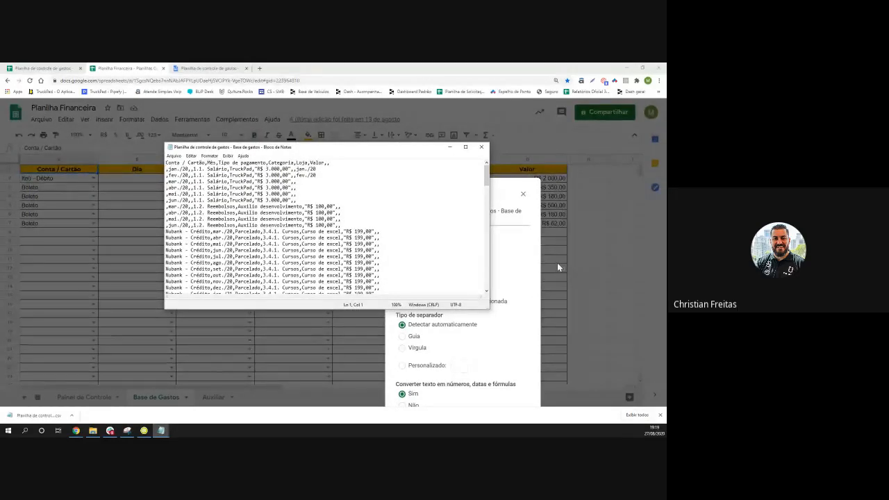
scroll(557, 267, "up", 1)
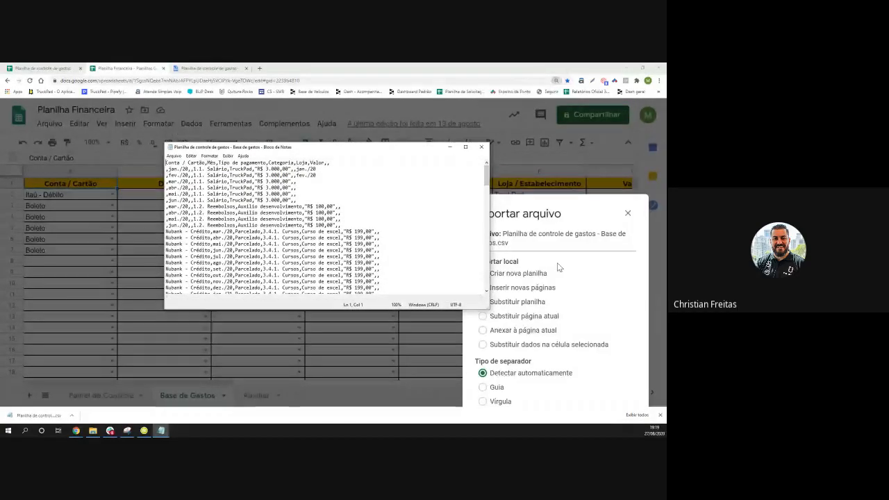
scroll(557, 268, "up", 1)
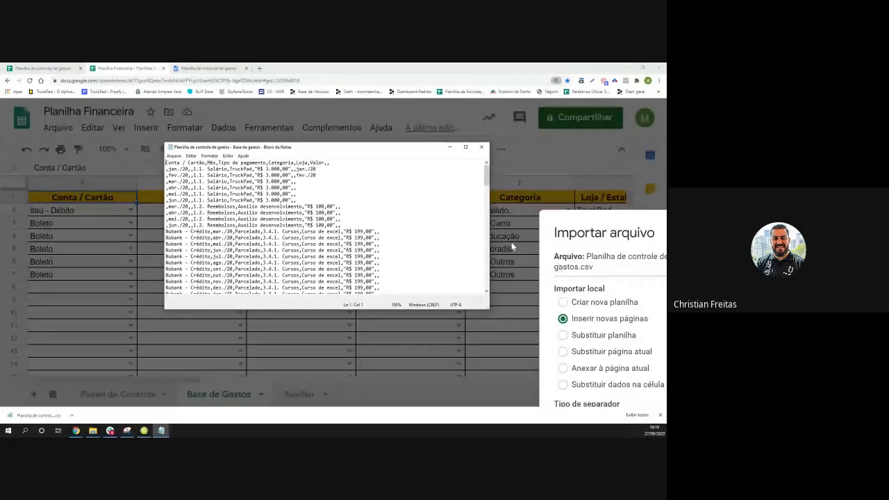
left_click(417, 210)
scroll(421, 211, "up", 2)
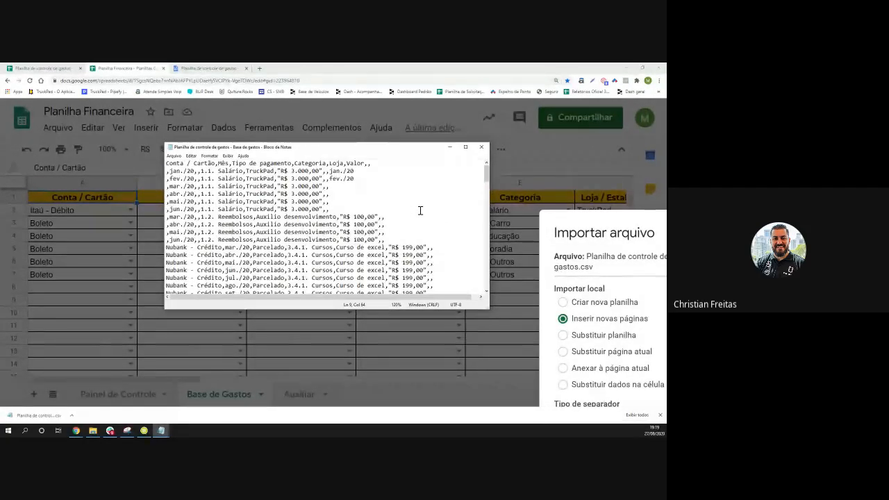
scroll(420, 210, "up", 1)
scroll(421, 210, "down", 1)
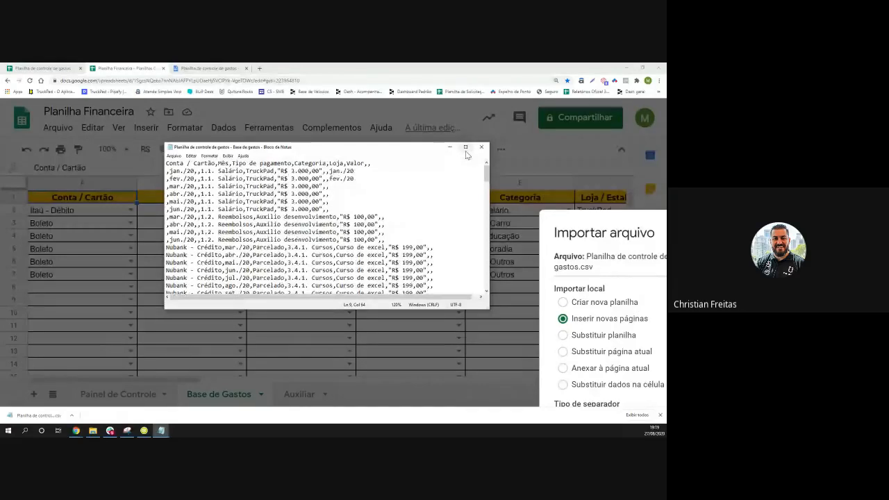
Maximize Notepad to read the CSV's comma-separated rows, then close it
left_click(466, 147)
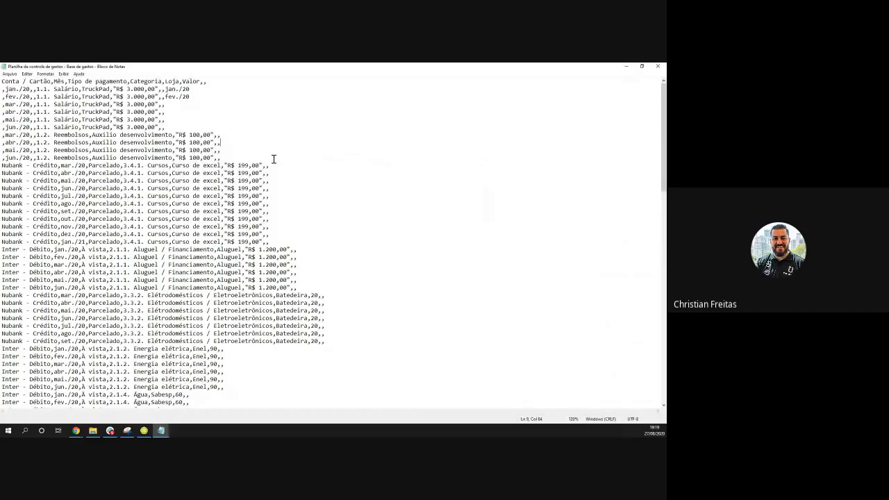
scroll(275, 160, "up", 5)
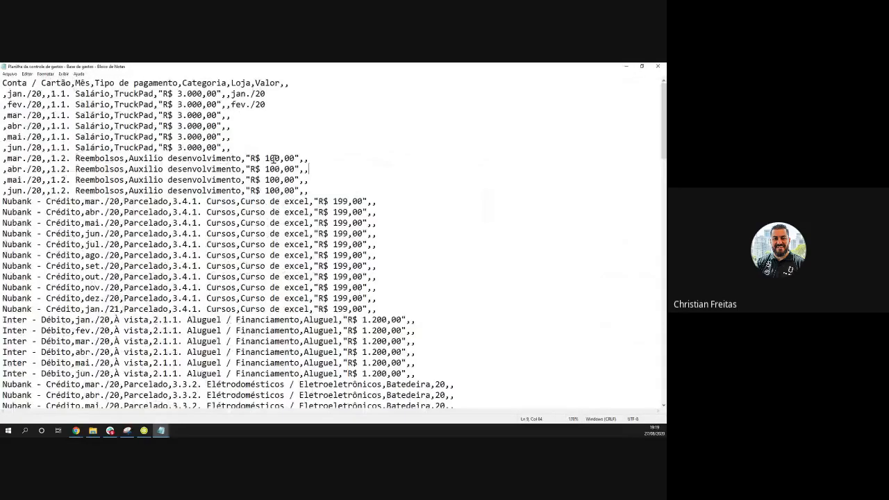
scroll(275, 159, "up", 2)
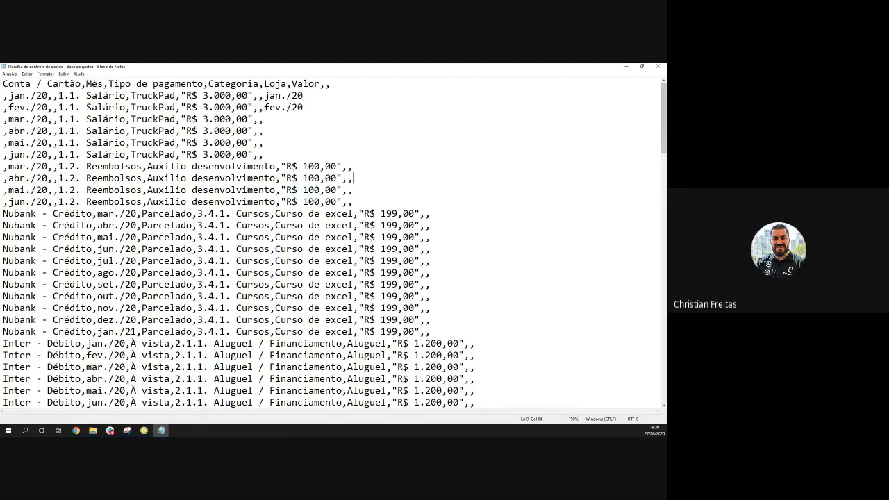
left_click(76, 431)
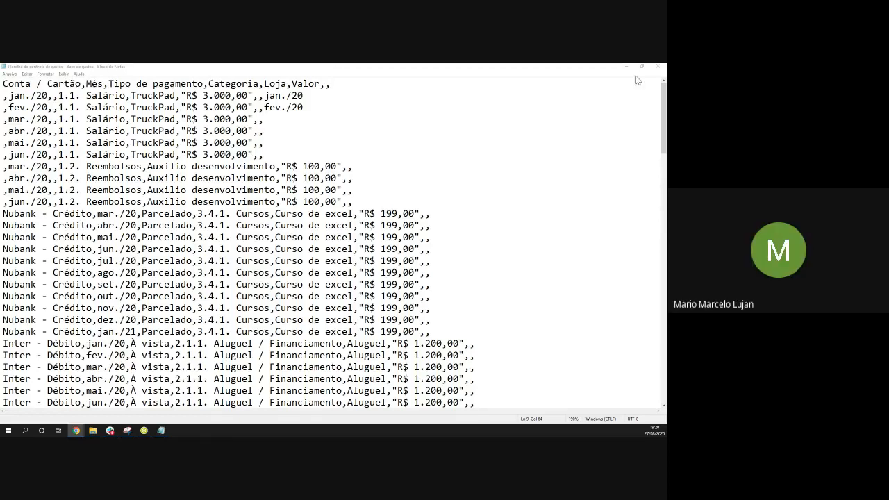
left_click(658, 67)
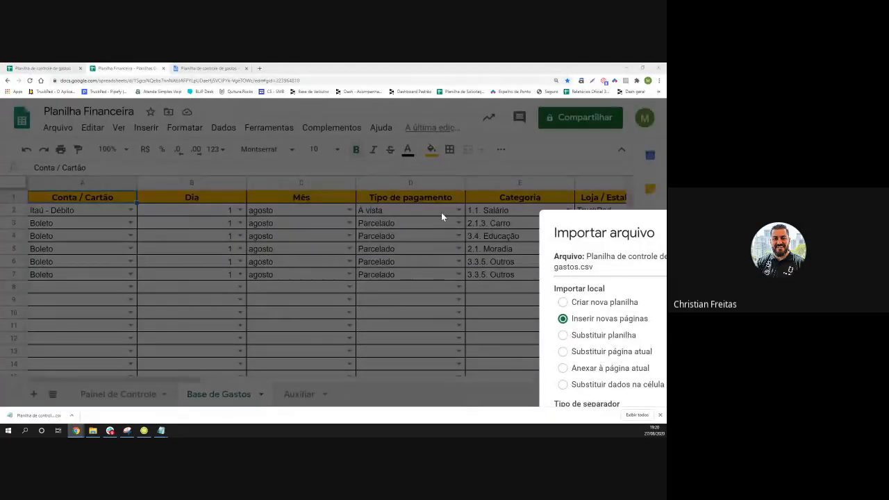
Restore page zoom, keep the separator on Detectar automaticamente, and import the CSV data
key("ctrl+minus")
key("ctrl+minus")
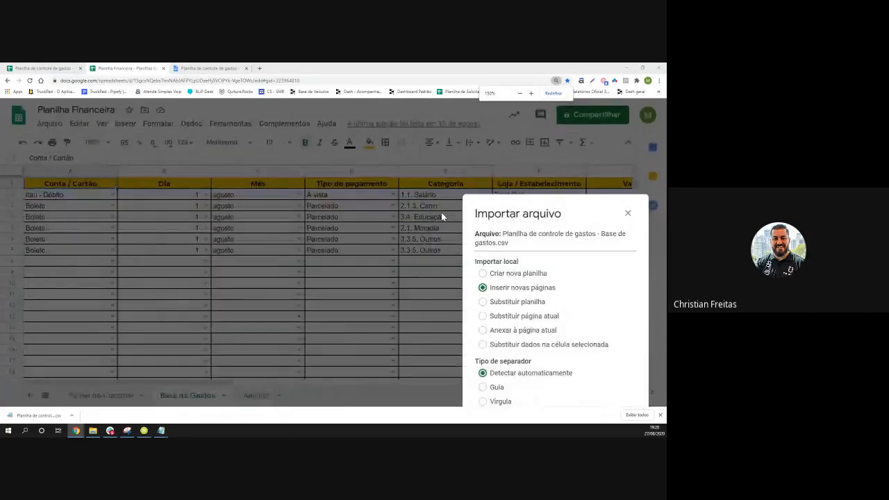
key("ctrl+minus")
key("ctrl+minus")
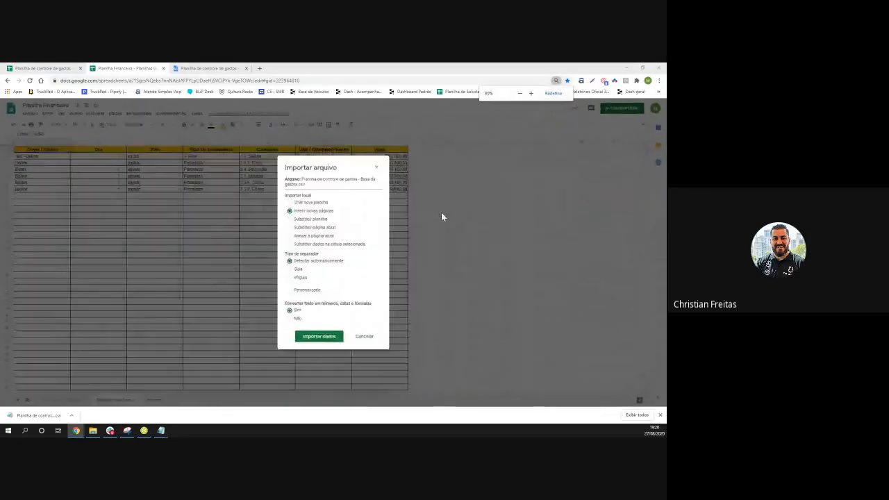
key("ctrl+minus")
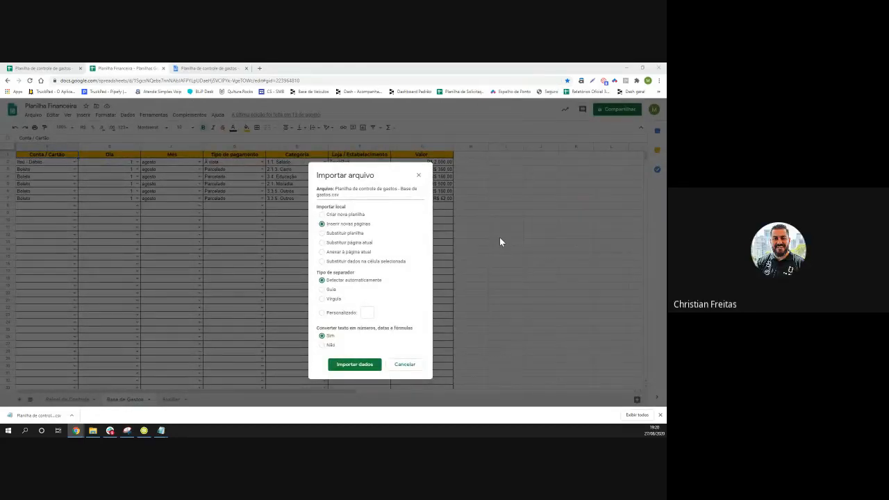
left_click(323, 299)
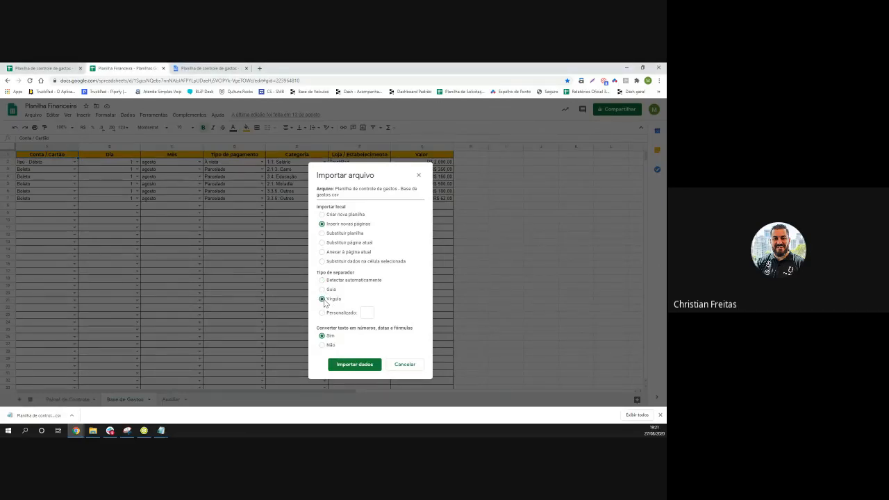
left_click(323, 280)
left_click(353, 366)
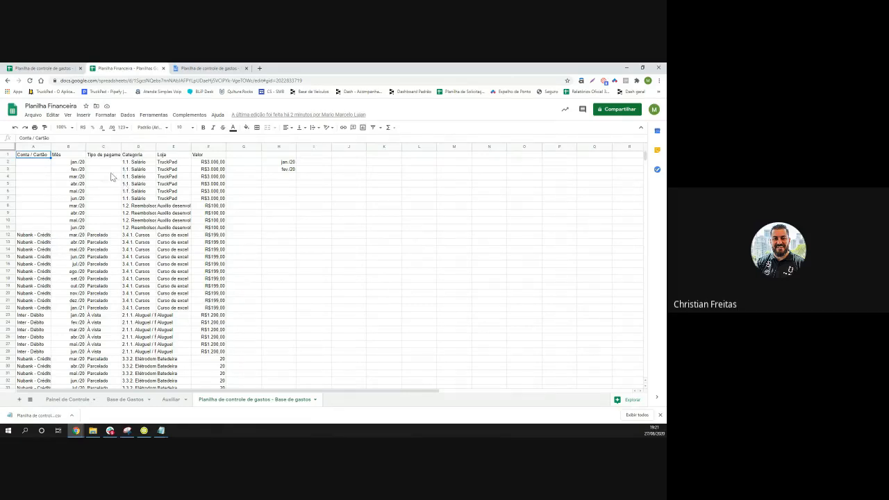
Close the separate CSV spreadsheet tab and return to the imported 'Planilha de controle de gastos - Base de gastos' sheet
left_click(80, 69)
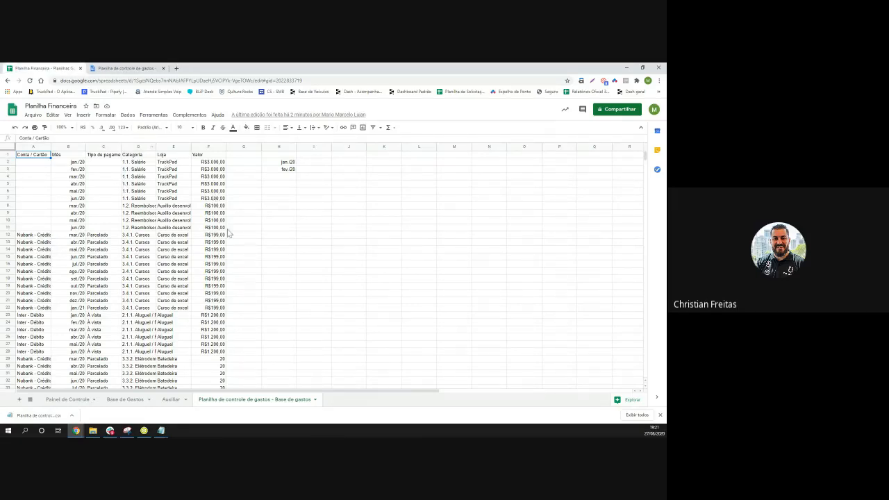
left_click(317, 259)
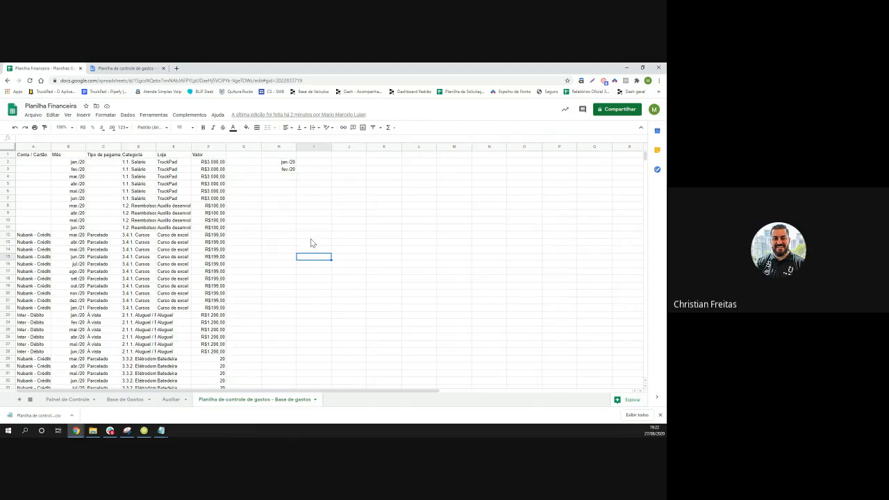
left_click(267, 238)
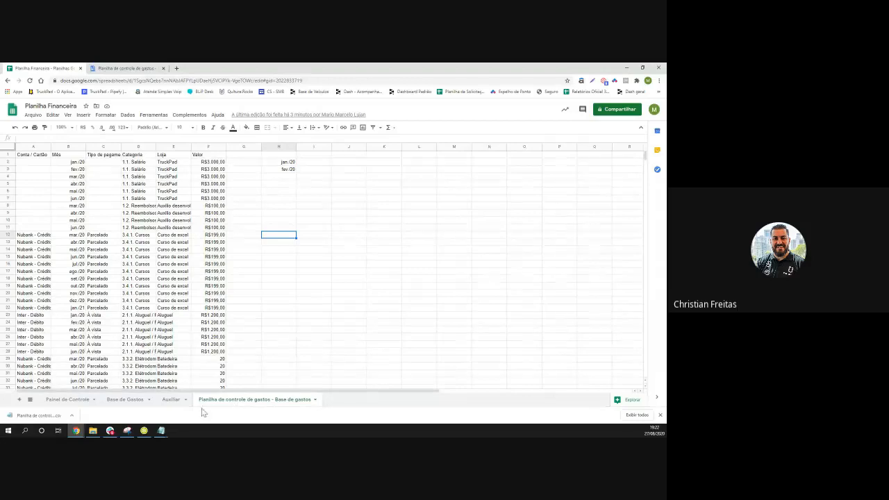
left_click(136, 402)
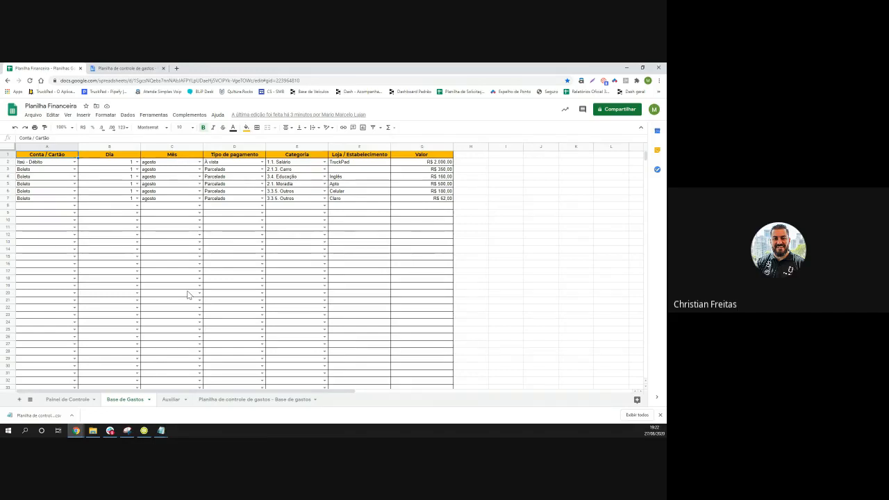
left_click(251, 400)
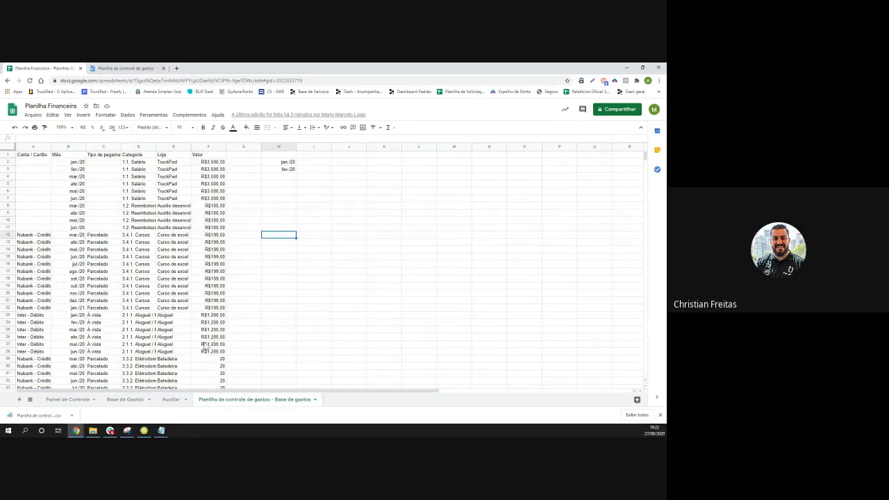
Insert a blank column B before Mês with 'Inserir 1 à esquerda'
right_click(79, 147)
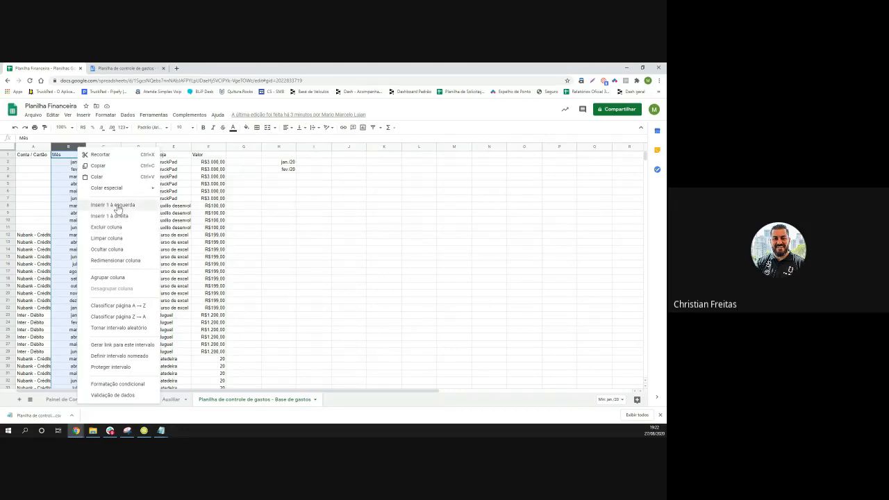
left_click(113, 206)
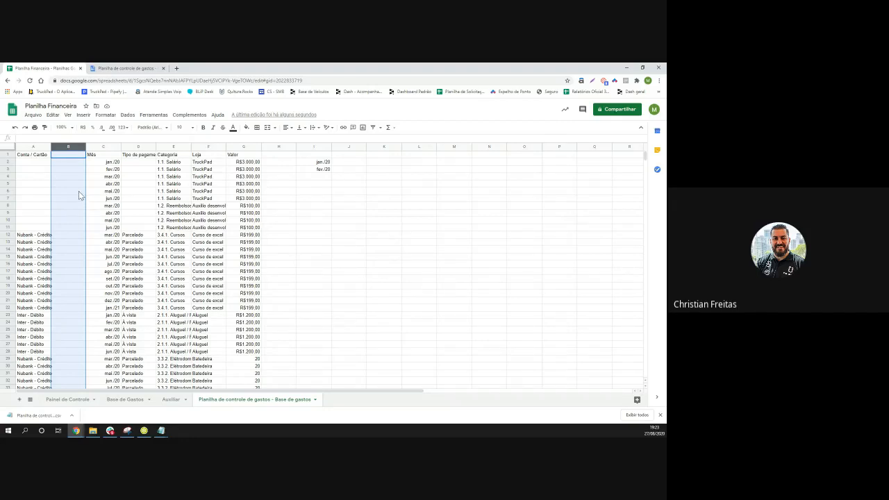
left_click(124, 401)
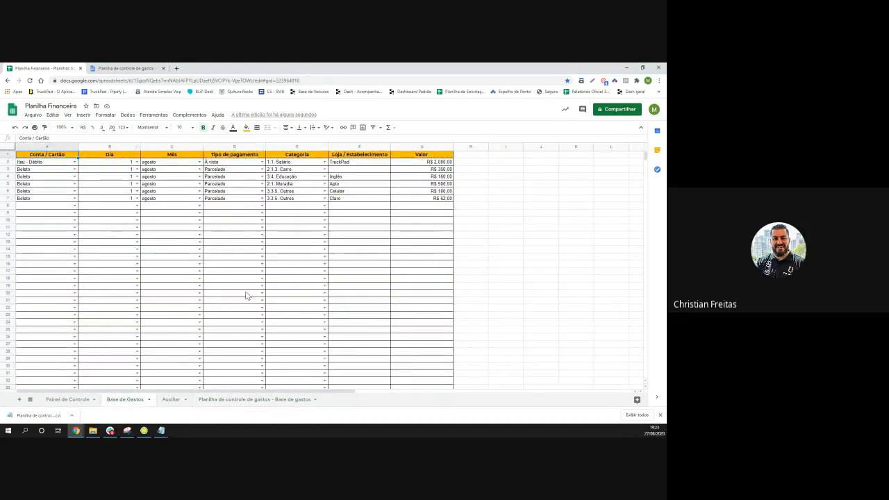
left_click(254, 402)
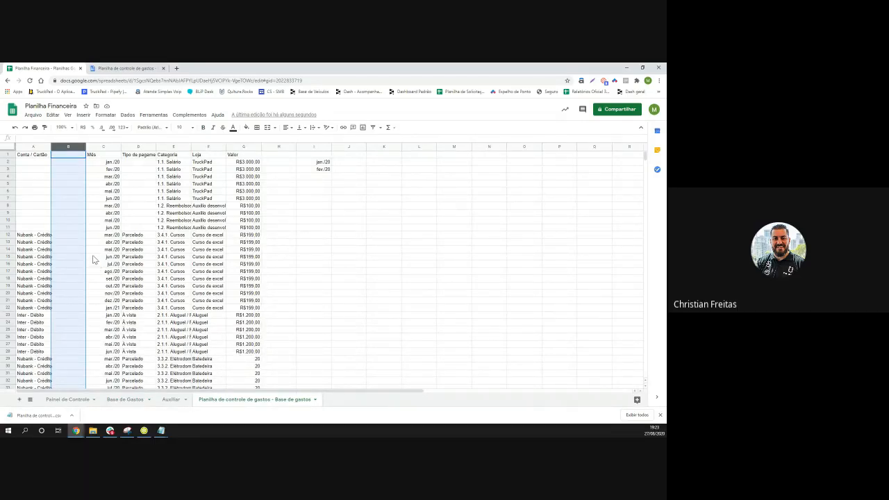
left_click(64, 156)
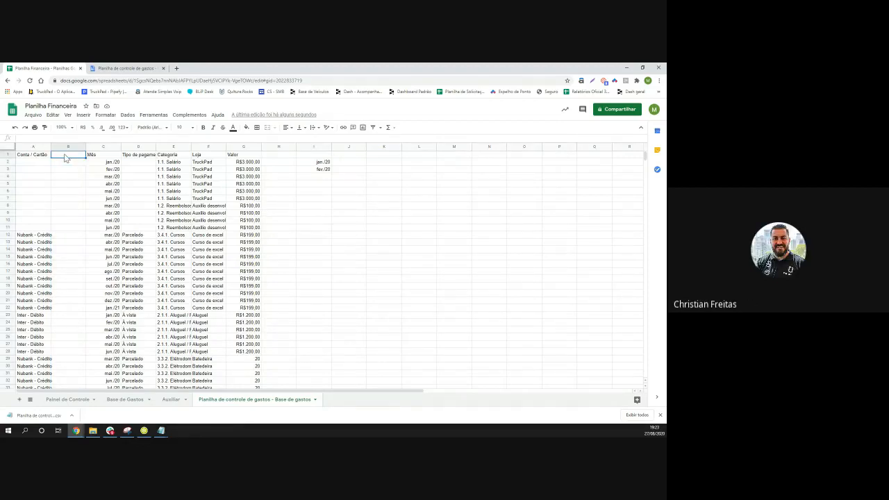
left_click(66, 161)
left_click(38, 165)
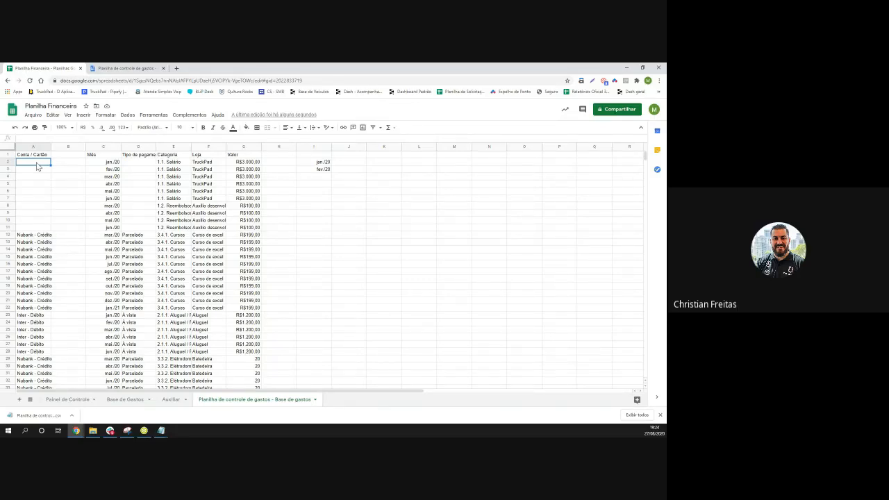
Try extending a selection down column A, then restart it at cell A2
key("ctrl+shift+Down")
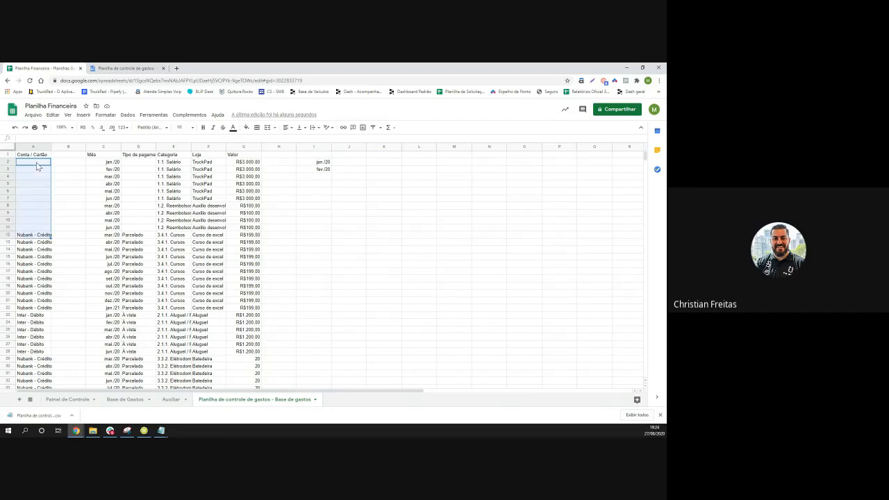
key("ctrl+shift+Down")
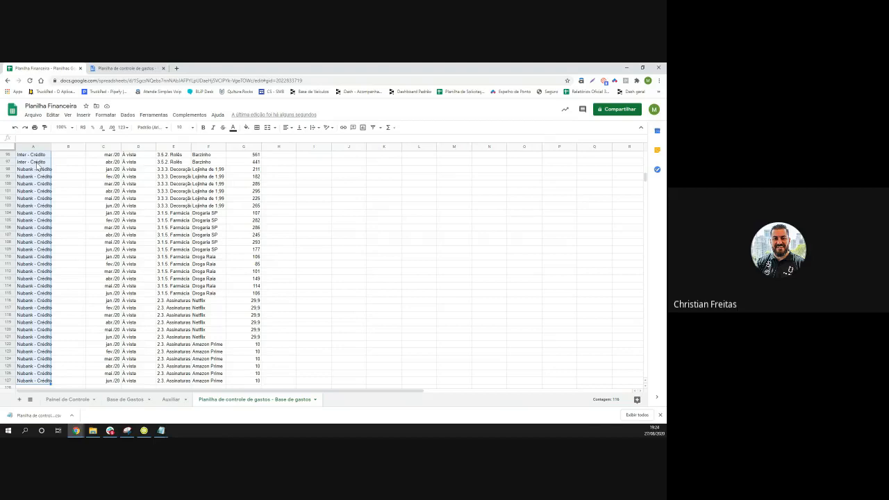
key("ctrl+Up")
key("ctrl+Up")
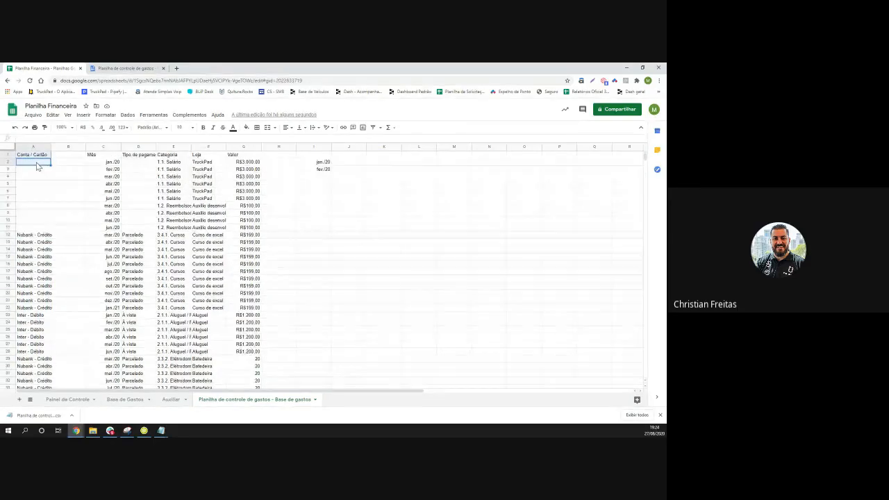
left_click(32, 178)
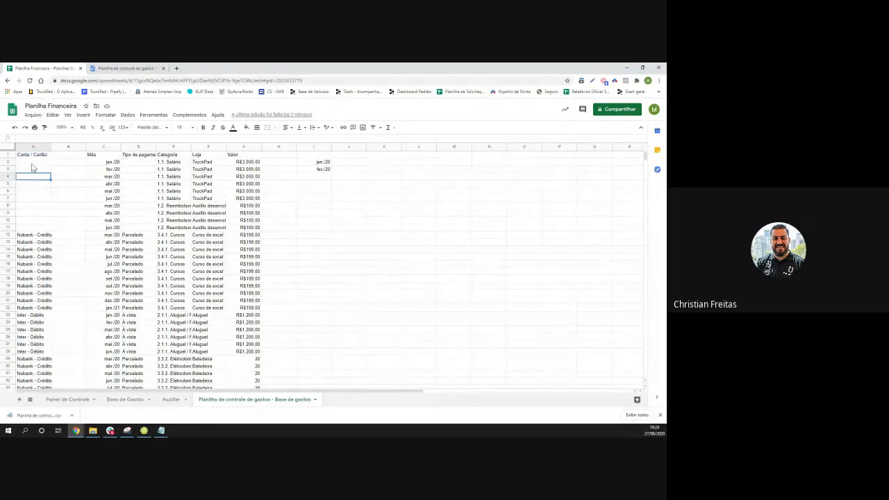
left_click(31, 163)
Select the expense records A2:G127 and copy them
key("ctrl+shift+Down")
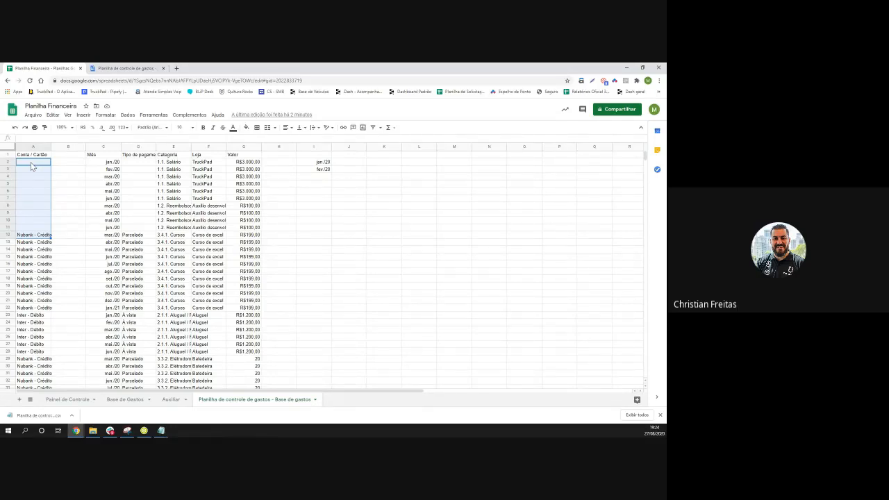
key("ctrl+shift+Down")
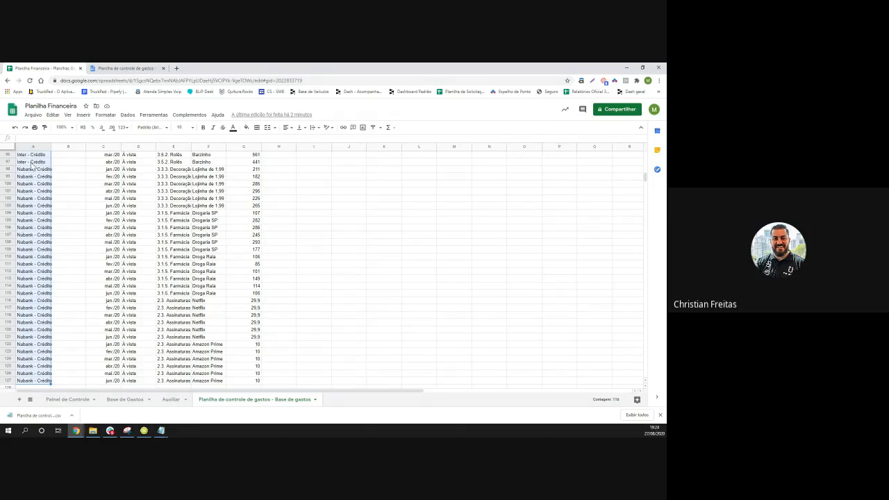
key("ctrl+shift+Down")
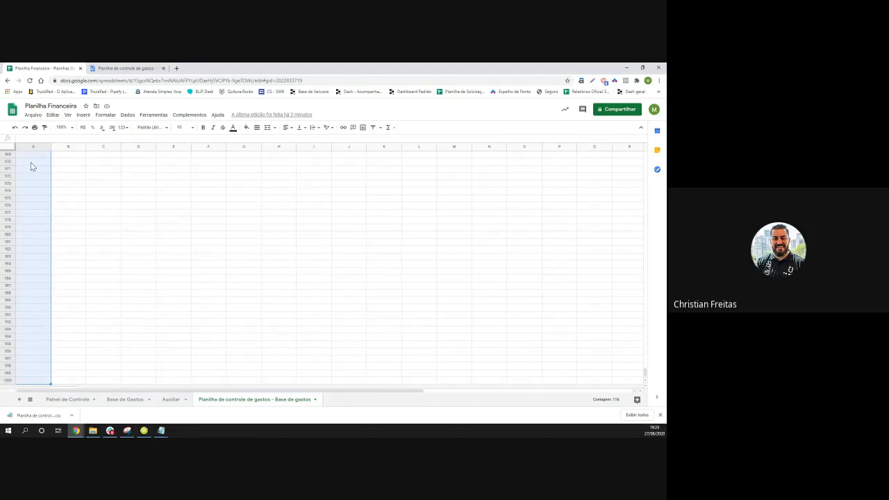
key("ctrl+shift+Up")
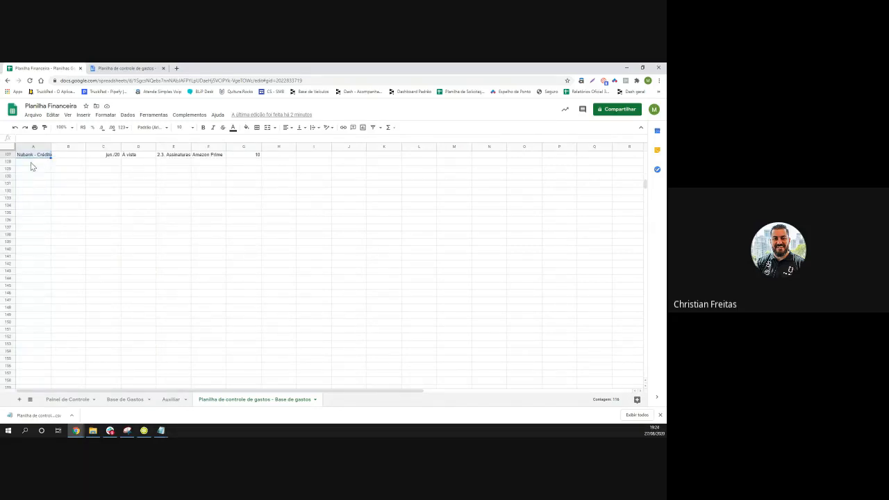
key("shift+Right")
key("shift+Right")
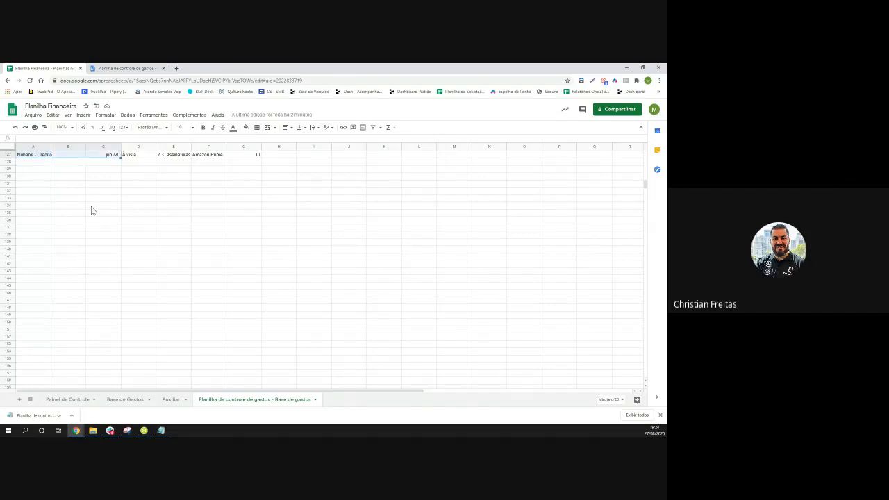
key("shift+Right")
key("shift+Right")
key("shift+Right")
key("shift+Right")
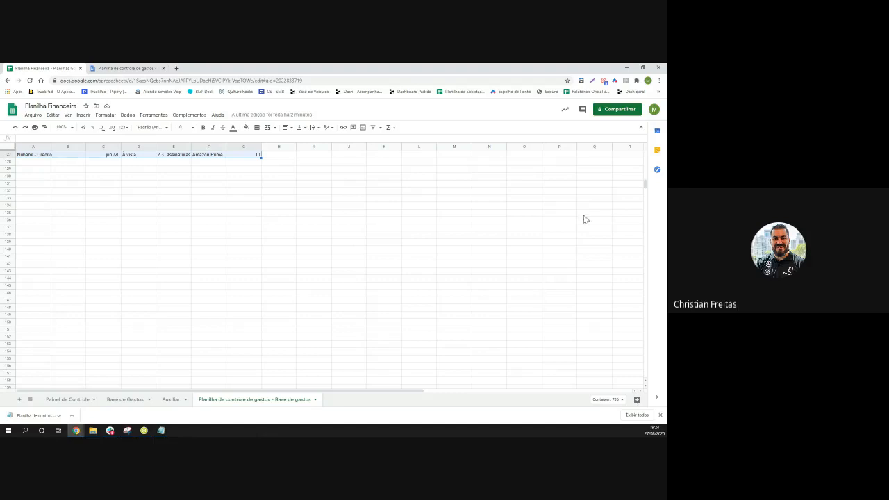
key("shift+Up")
key("shift+Up")
key("shift+Up")
key("shift+Up")
key("shift+Up")
key("shift+Up")
key("shift+Up")
scroll(299, 202, "up", 15)
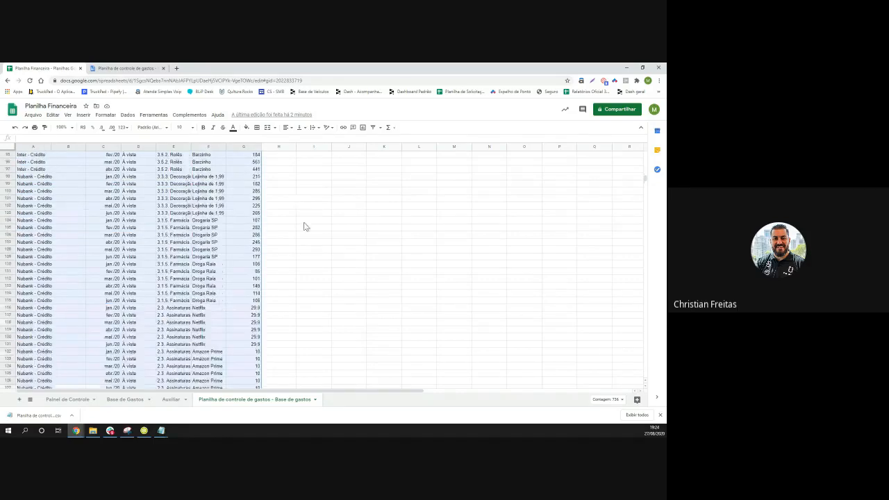
scroll(308, 227, "up", 3)
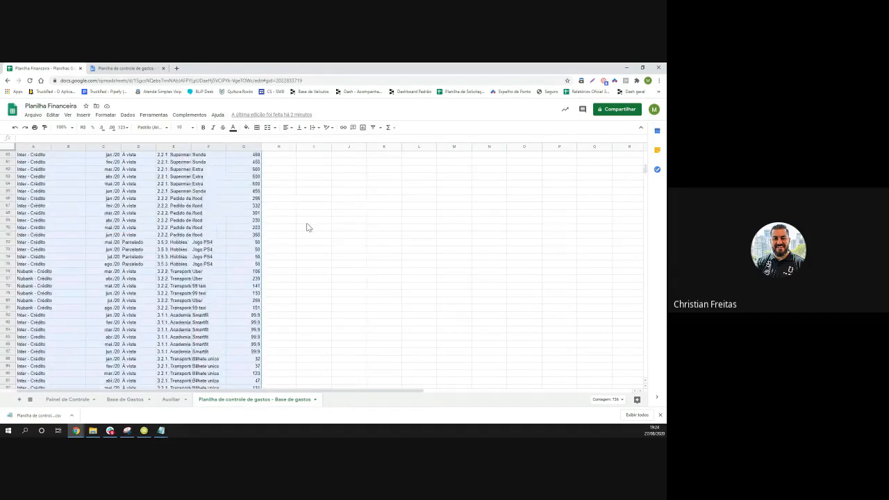
scroll(308, 228, "up", 7)
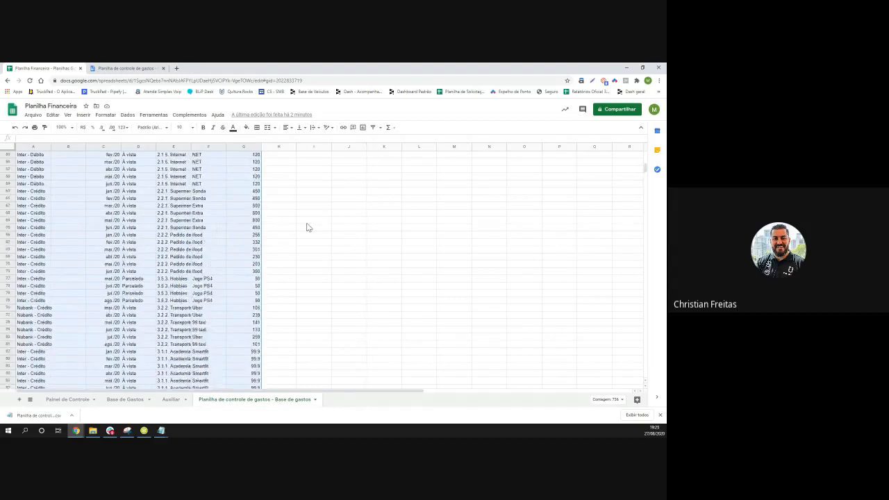
scroll(308, 227, "up", 12)
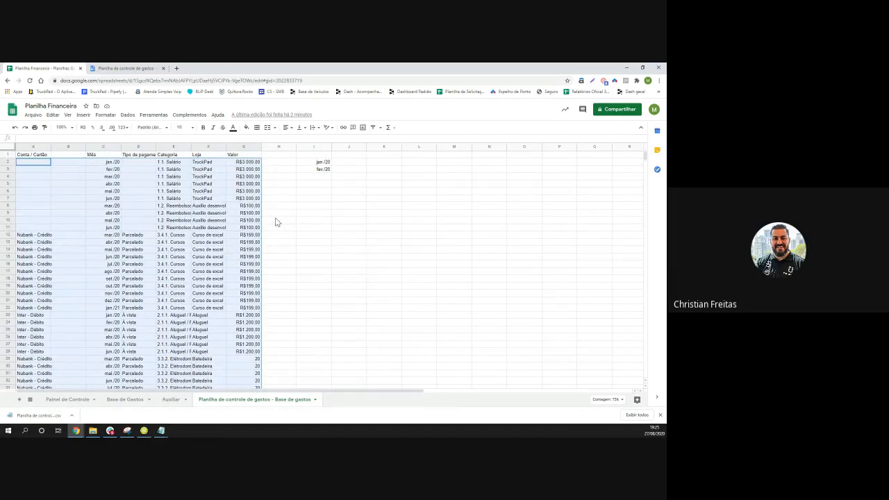
key("ctrl+c")
Reselect the data from A2 down to row 127 across columns A–C
left_click(320, 273)
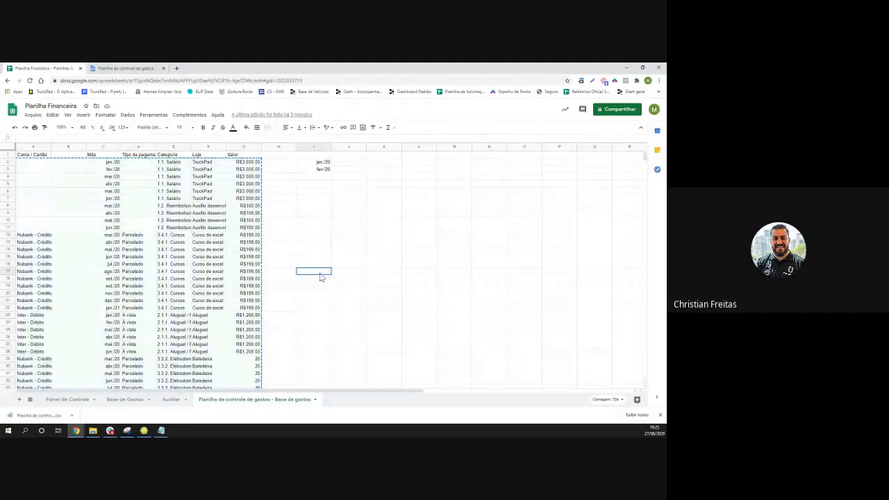
left_click(27, 164)
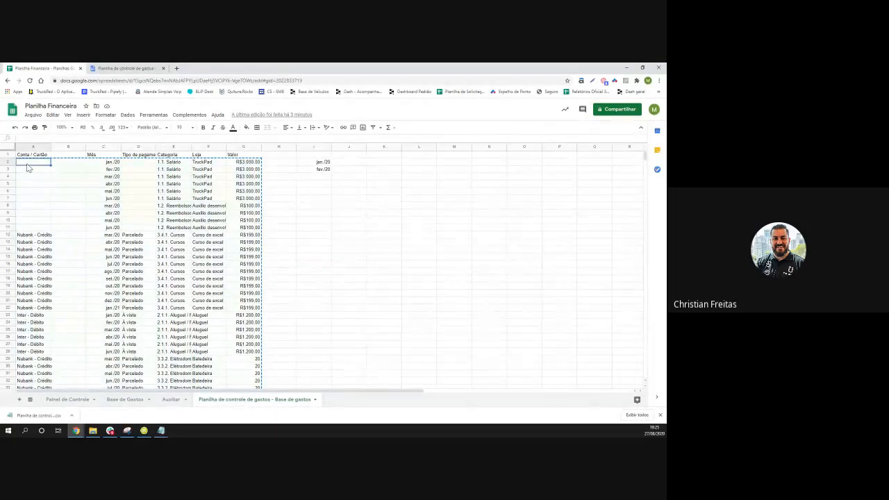
key("ctrl+shift+Down")
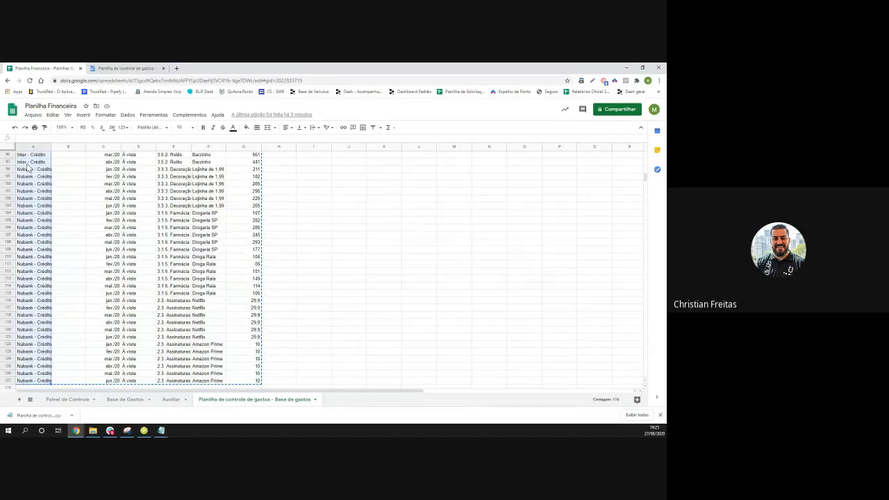
key("shift+Right")
key("shift+Right")
key("shift+Right")
key("shift+Right")
key("shift+Right")
key("shift+Right")
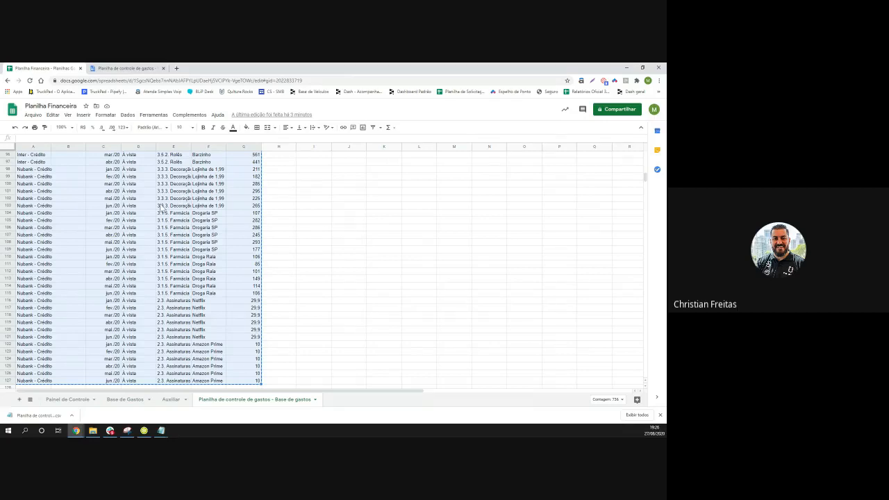
left_click(125, 399)
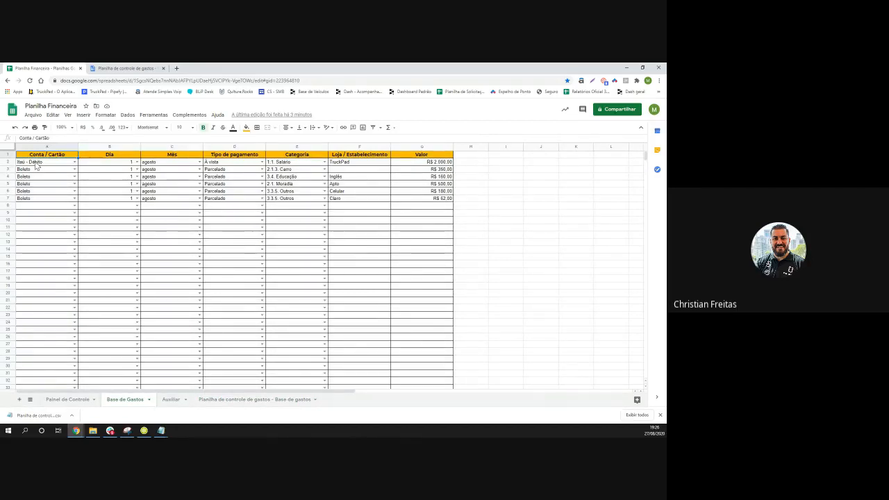
left_click(23, 199)
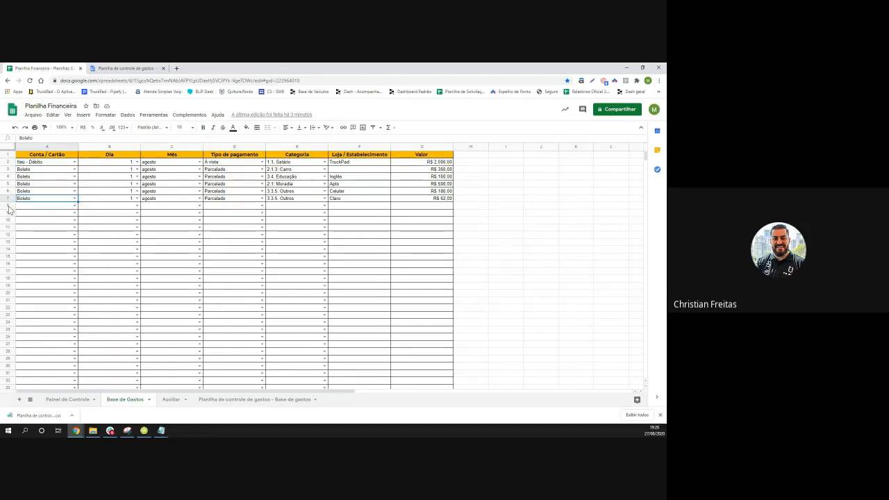
left_click(8, 205)
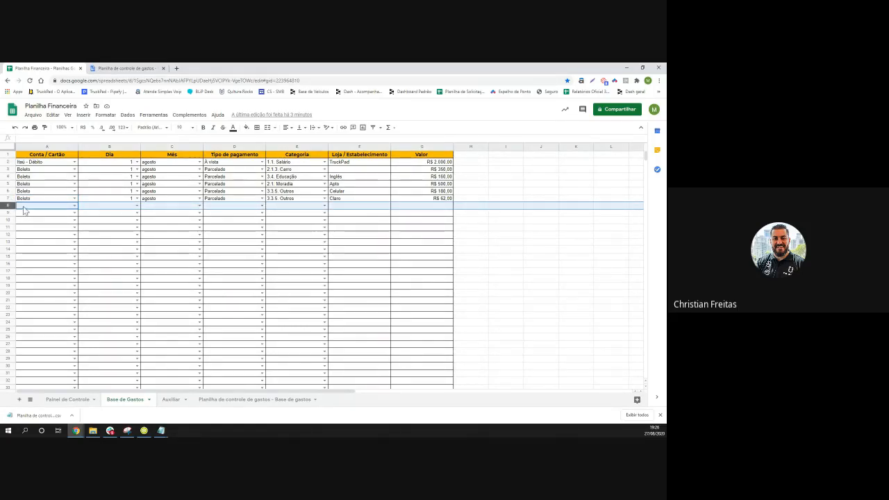
left_click(23, 207)
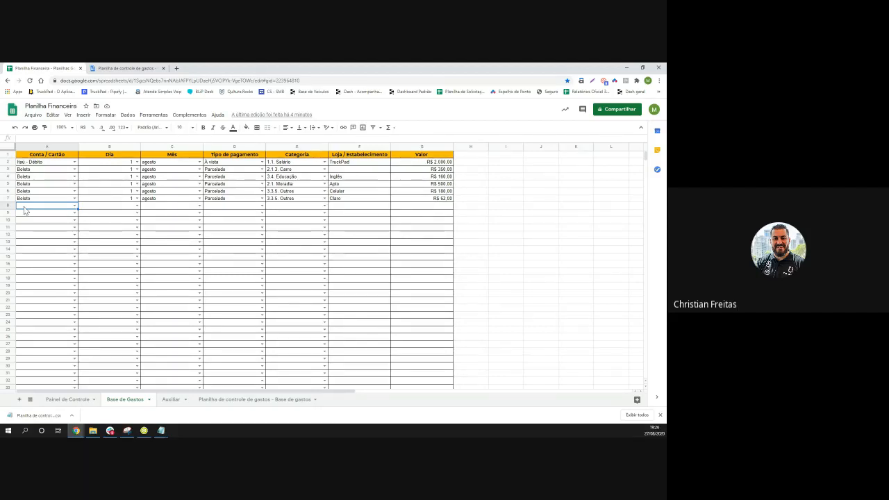
Paste the copied expense data into A8 via Colar especial > Colar somente os valores
right_click(23, 207)
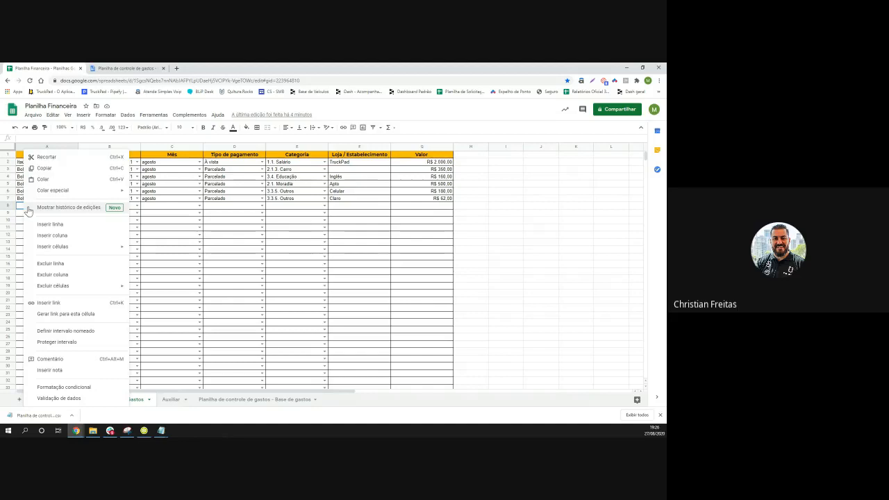
mouse_move(51, 195)
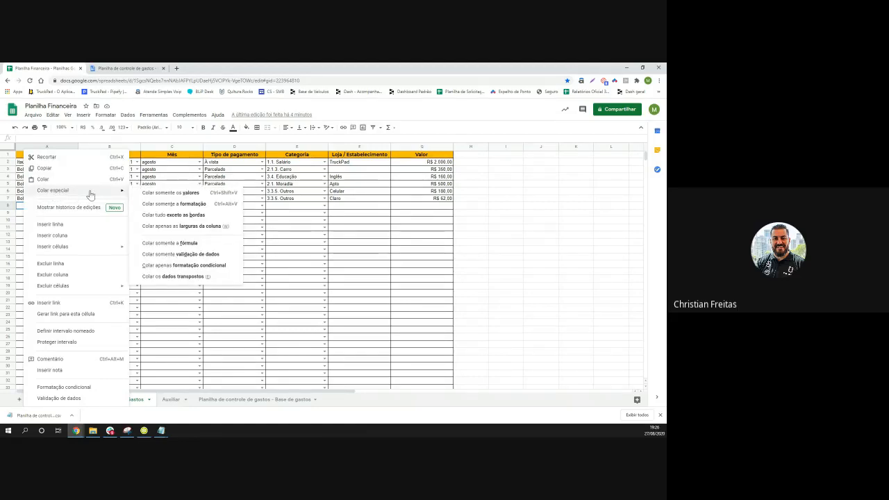
left_click(166, 193)
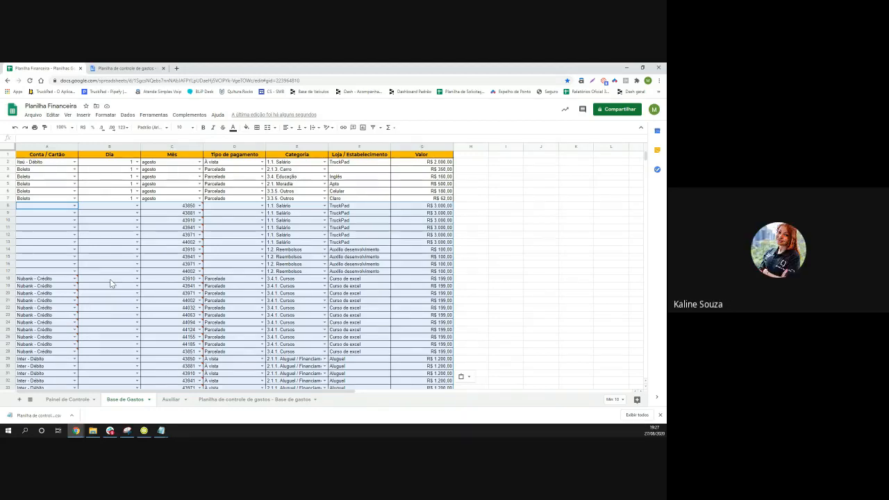
Check the Inválido warnings, then undo the values-only paste, leaving the six August entries
mouse_move(170, 329)
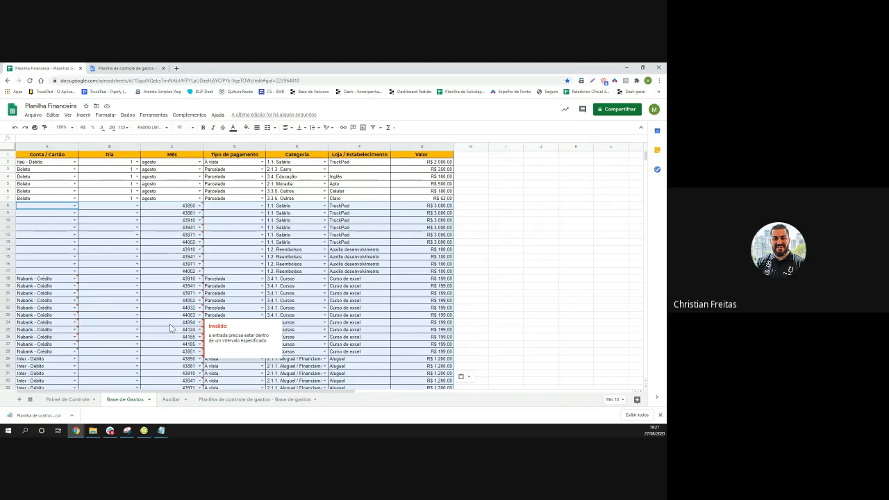
mouse_move(48, 292)
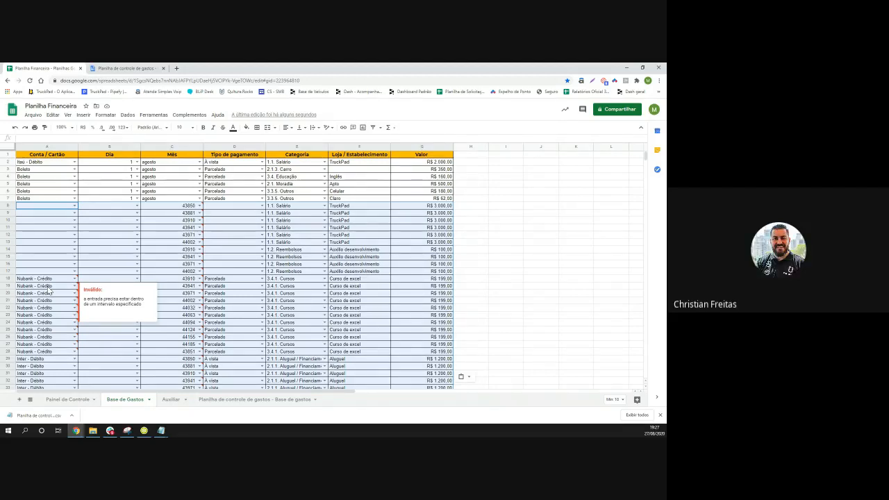
key("ctrl+z")
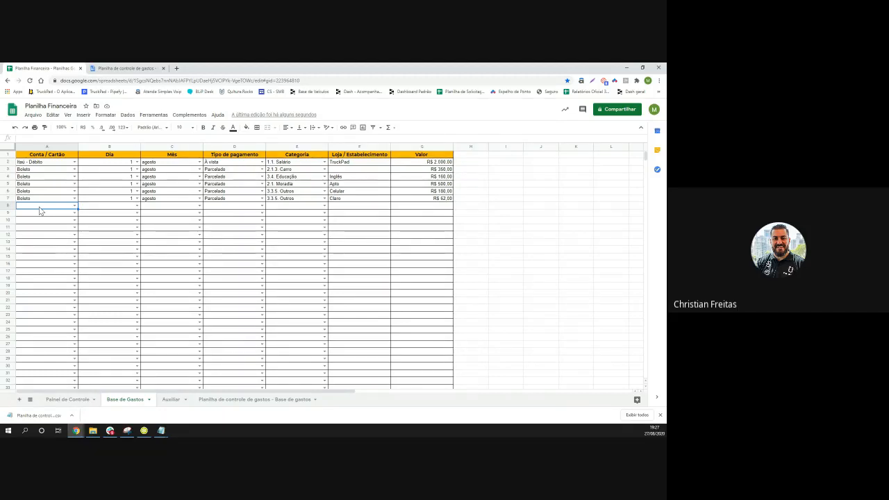
Paste the expense data at A8, clear it, then paste it again from row 8
key("ctrl+v")
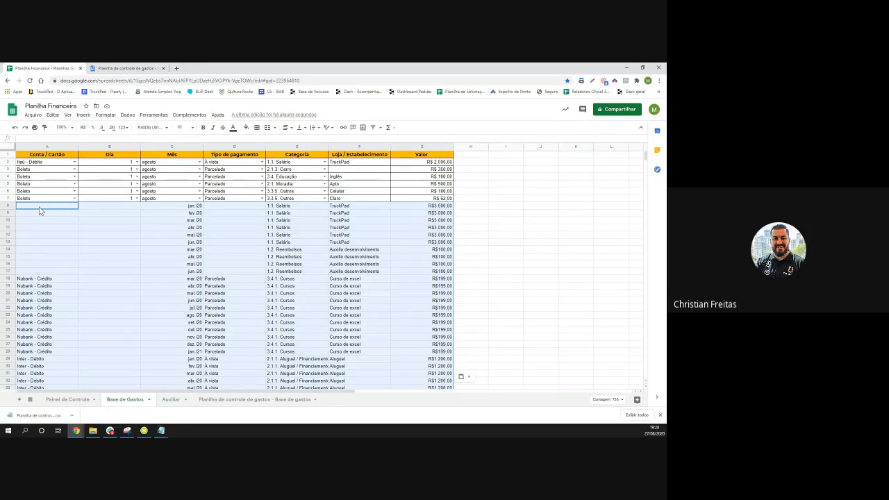
key("Delete")
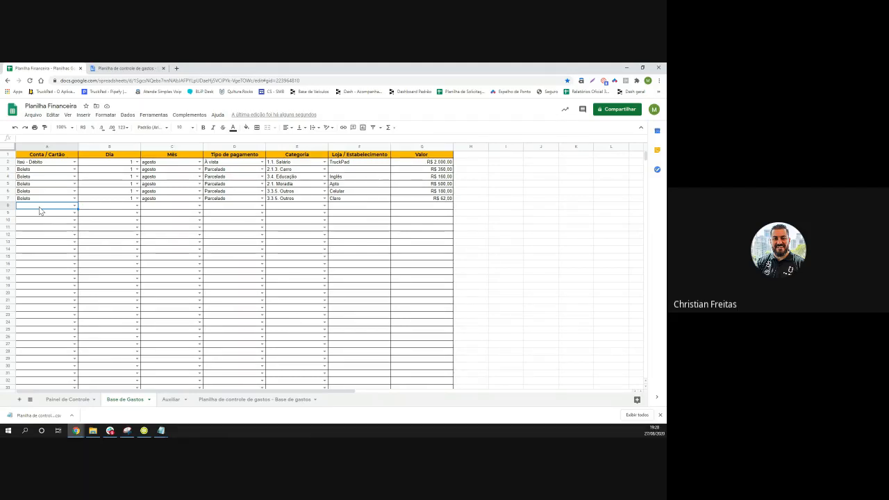
key("ctrl+v")
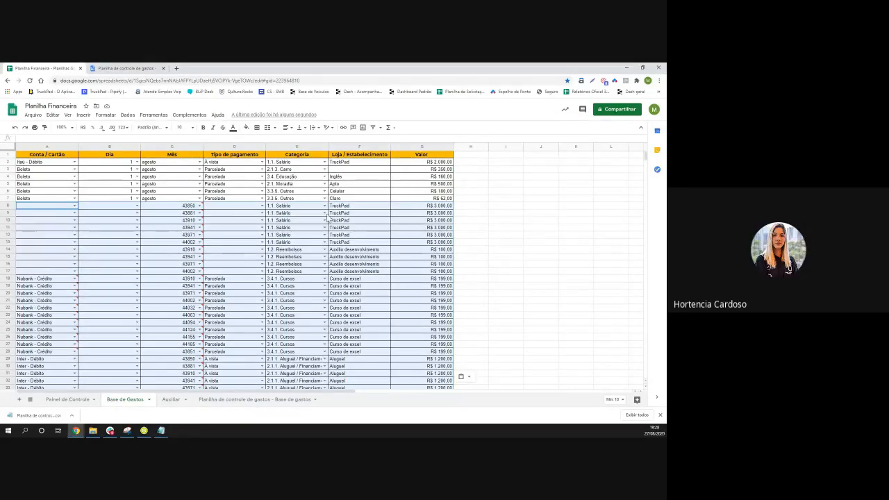
Open the Arquivo menu to look for the undo and redo commands
mouse_move(180, 284)
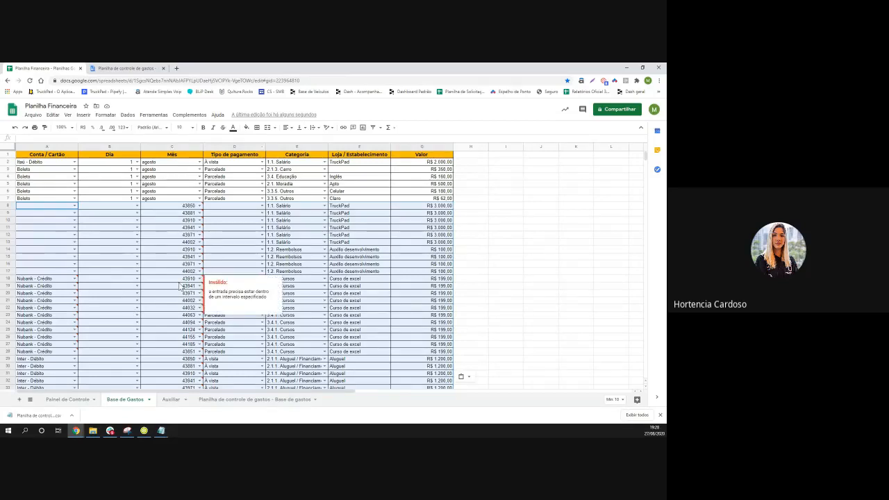
mouse_move(143, 323)
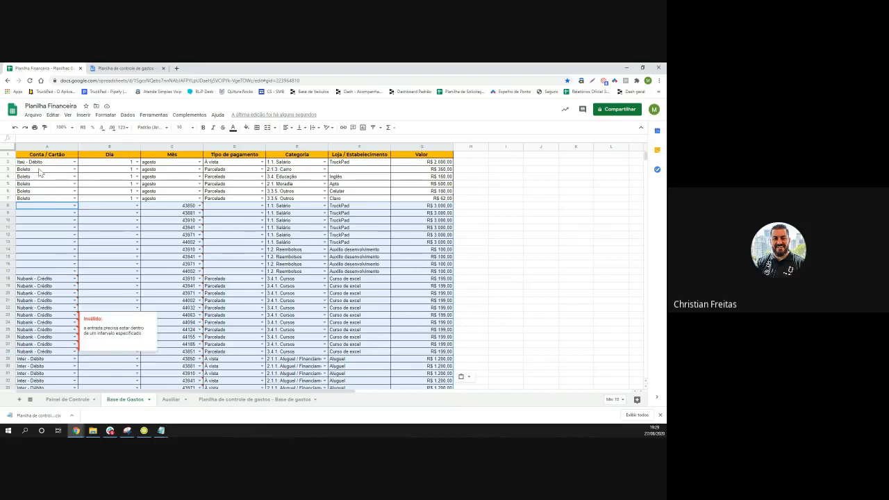
left_click(33, 115)
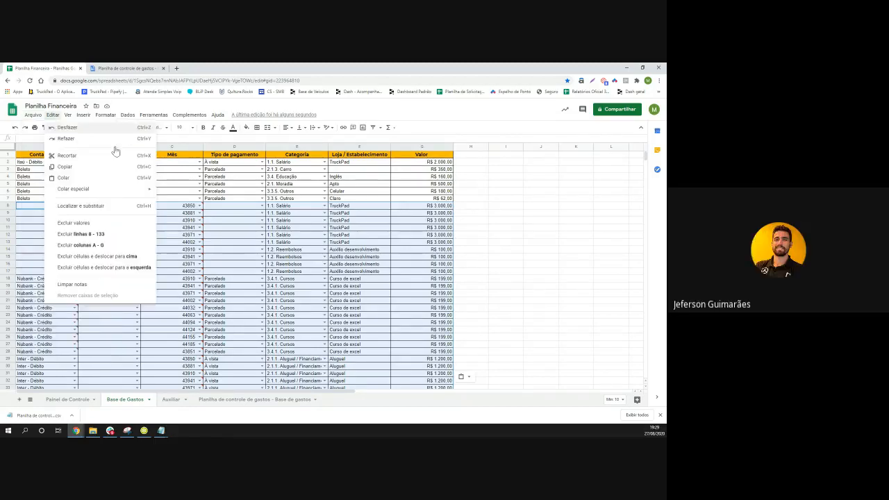
Check the Editar menu, undo the pasted rows, and paste the expense rows back at A8
left_click(53, 114)
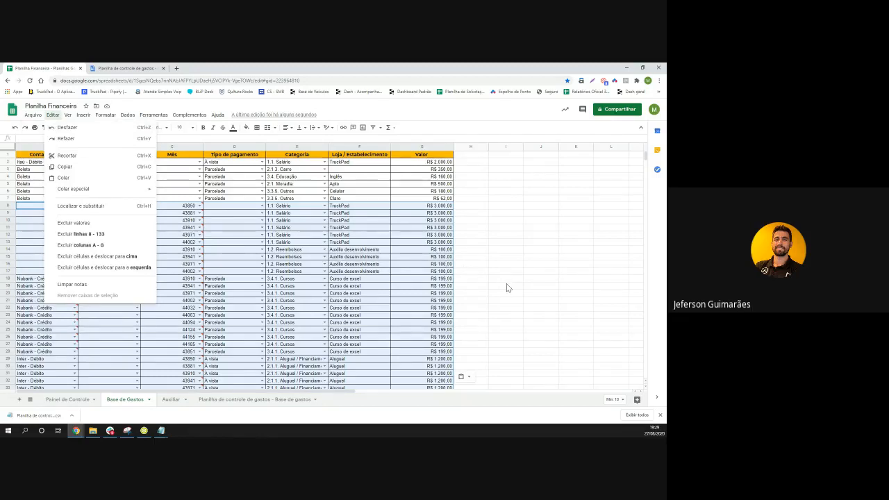
left_click(506, 283)
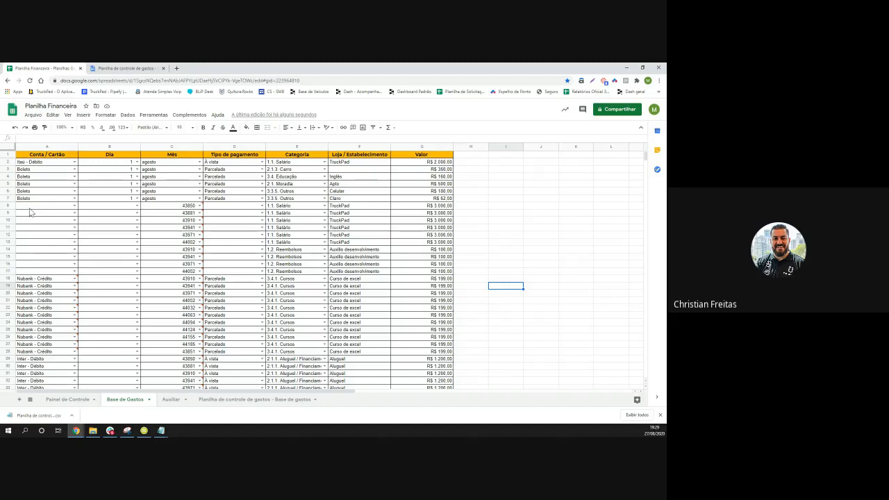
key("ctrl+z")
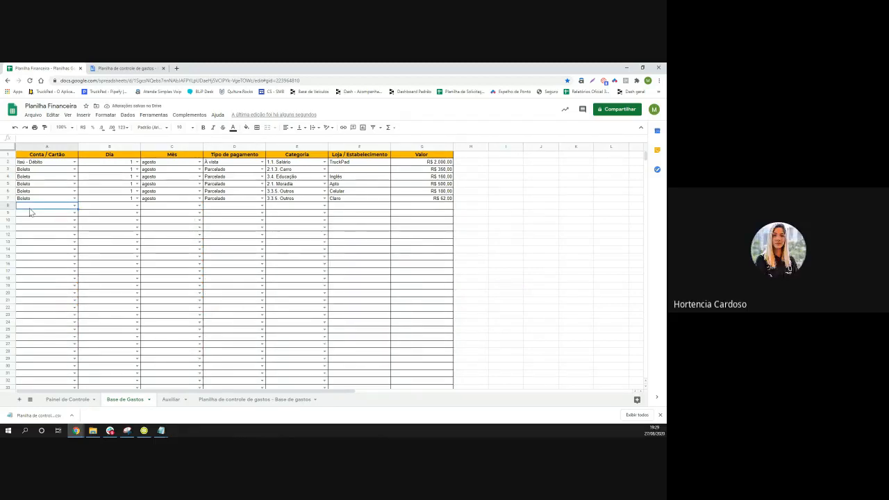
key("ctrl+v")
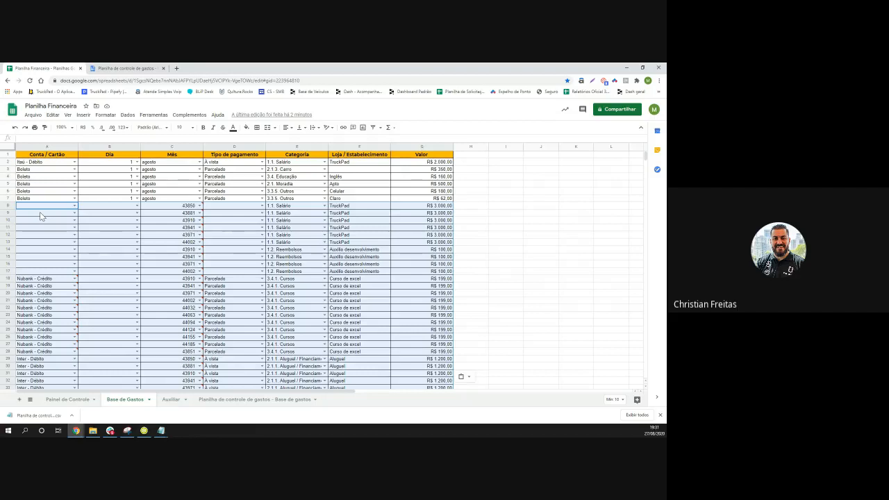
Check the month value in C8, then go to the 'Planilha de controle de gastos - Base de gastos' sheet
mouse_move(145, 222)
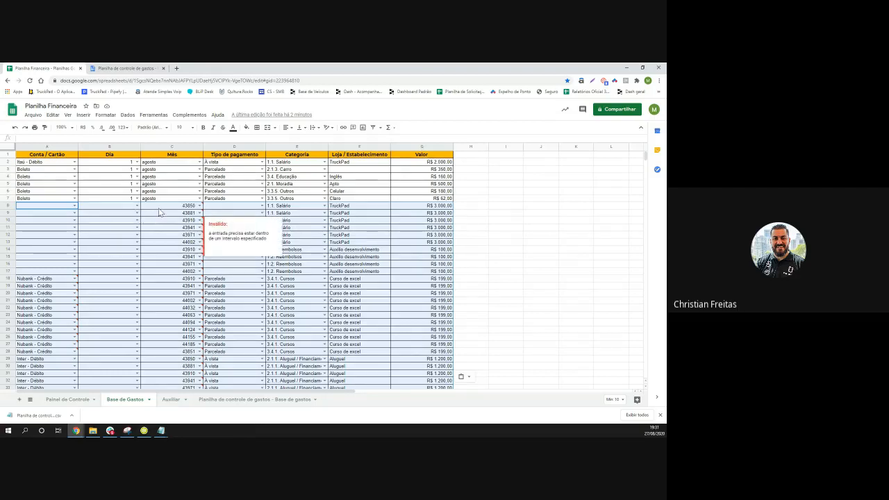
left_click(160, 209)
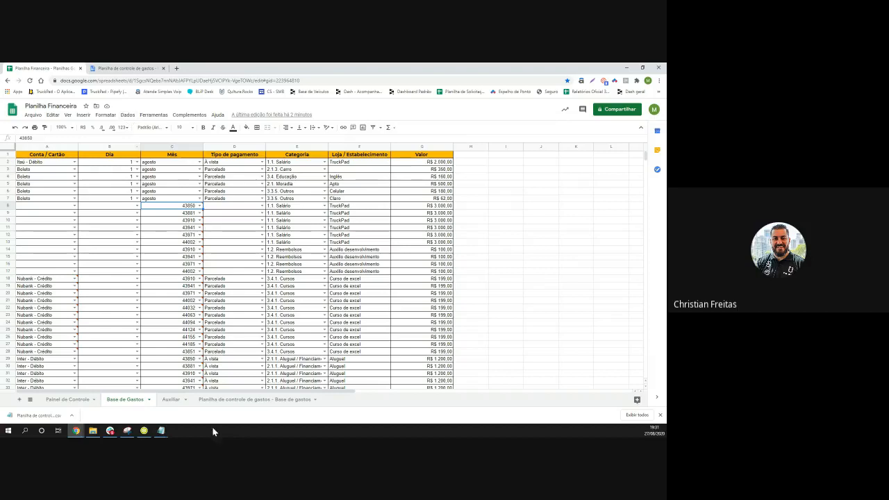
left_click(229, 402)
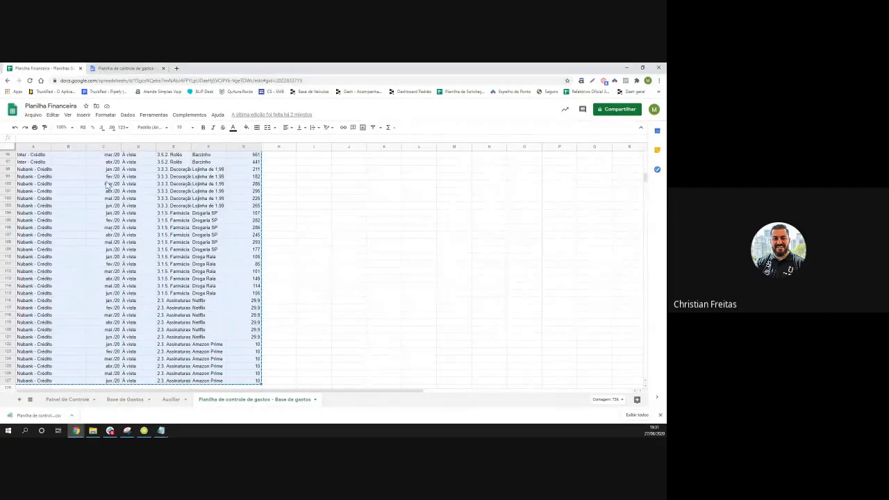
left_click(106, 147)
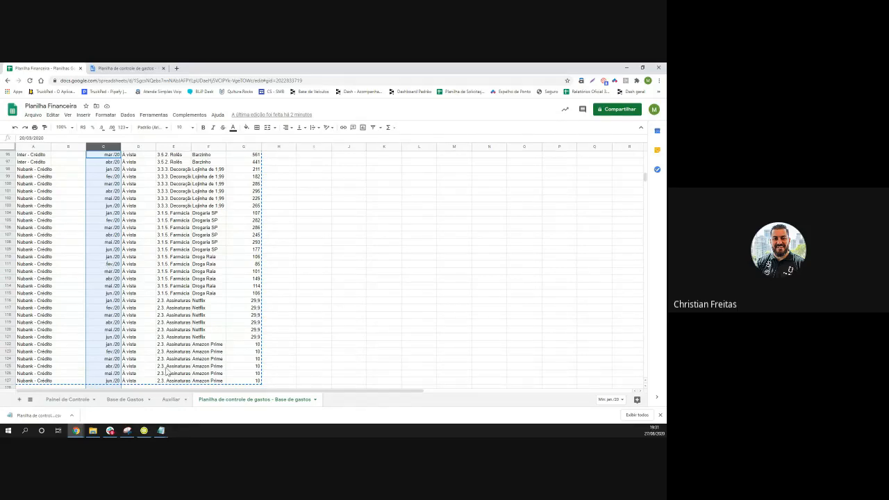
left_click(173, 402)
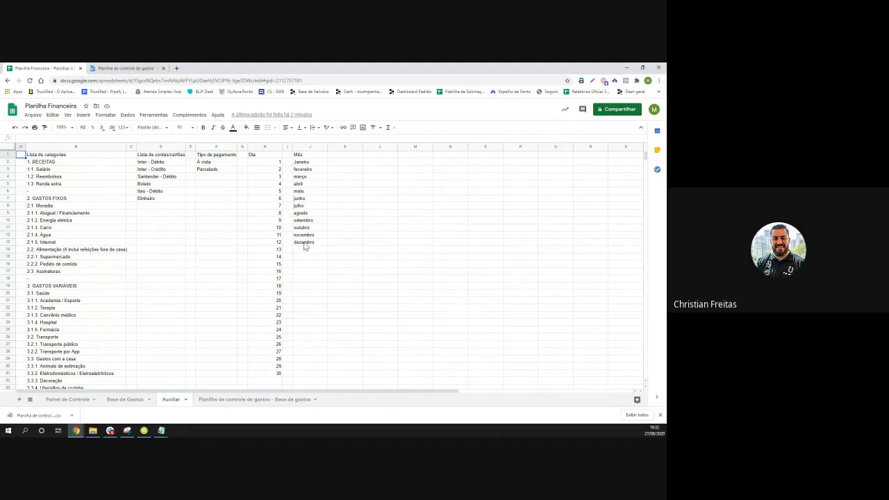
left_click(258, 400)
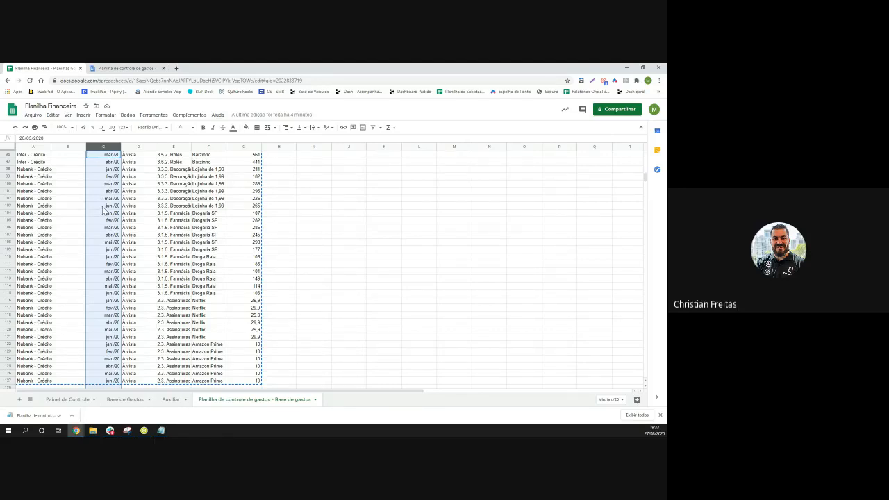
Copy the month dates in column C of the expenses base sheet, then select the empty column O
scroll(102, 207, "up", 5)
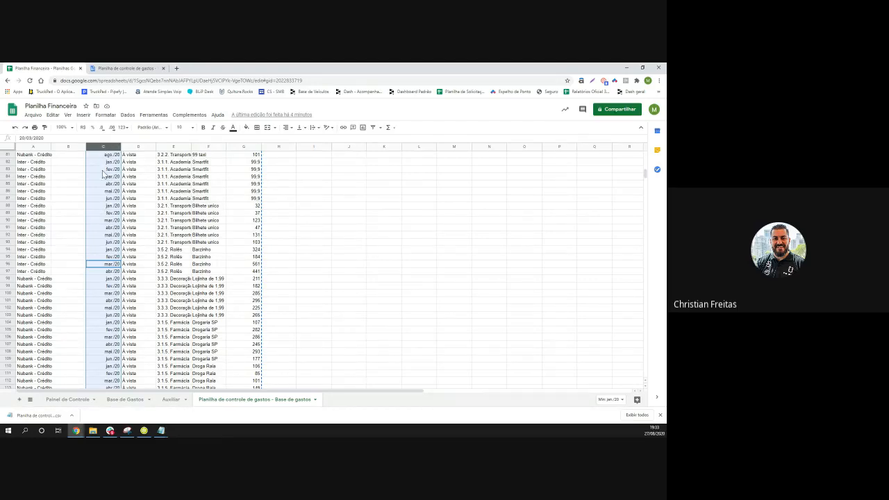
key("ctrl+c")
left_click(174, 401)
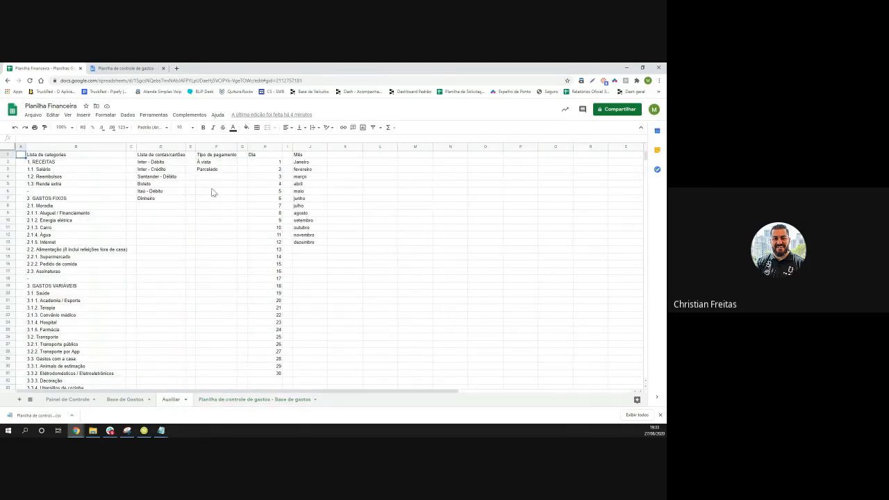
left_click(247, 401)
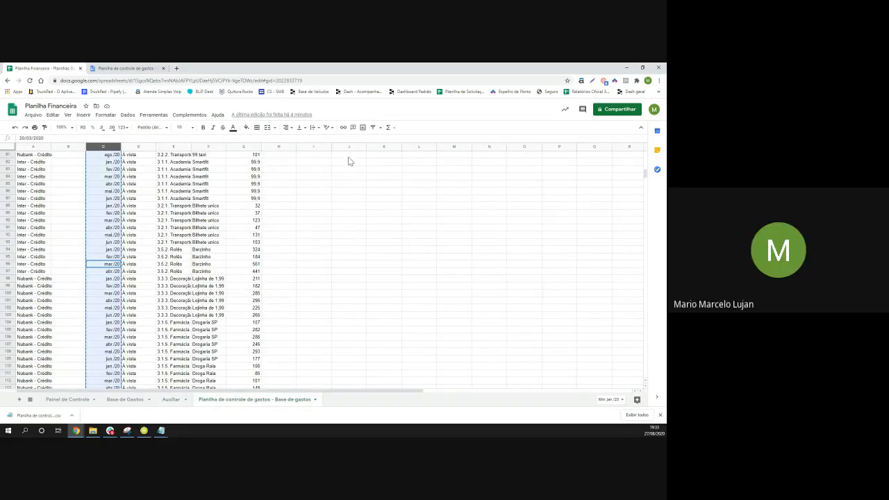
left_click(525, 156)
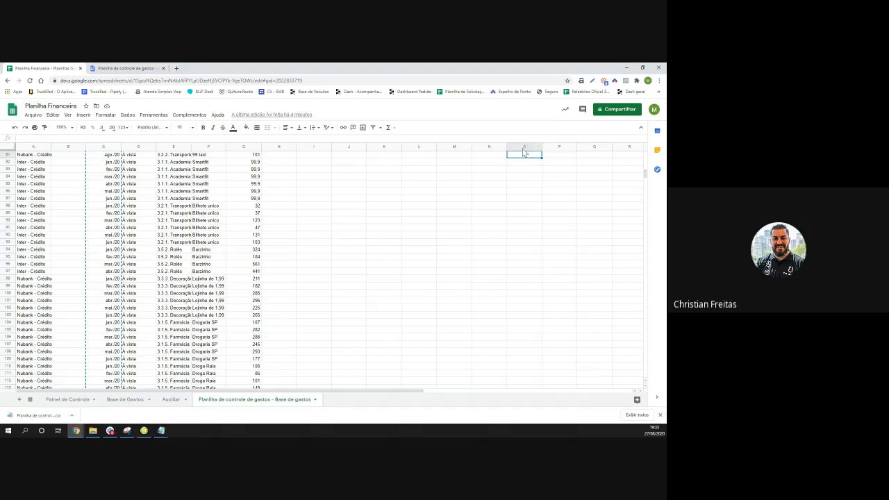
Paste the copied month dates, mar/20 through ago/20, into column O
left_click(521, 148)
key("ctrl+v")
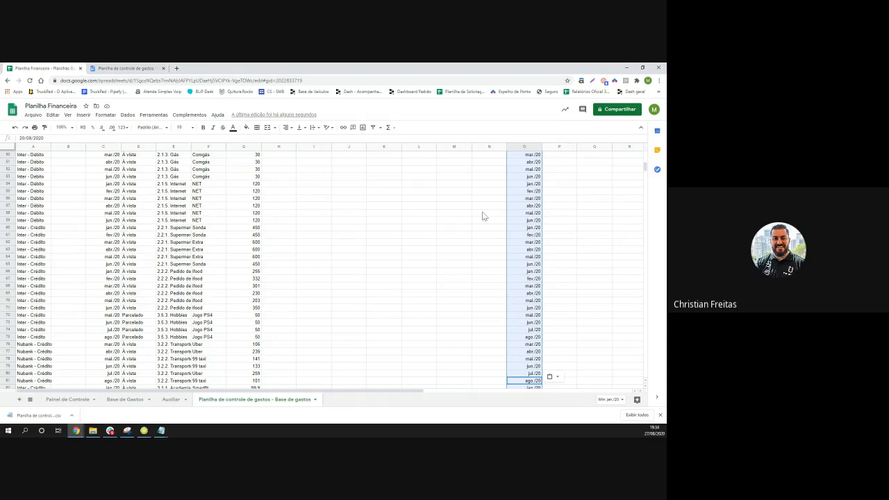
Remove duplicates from column O with Remover cópias, leaving unique months jan/20 through jan/21
left_click(127, 115)
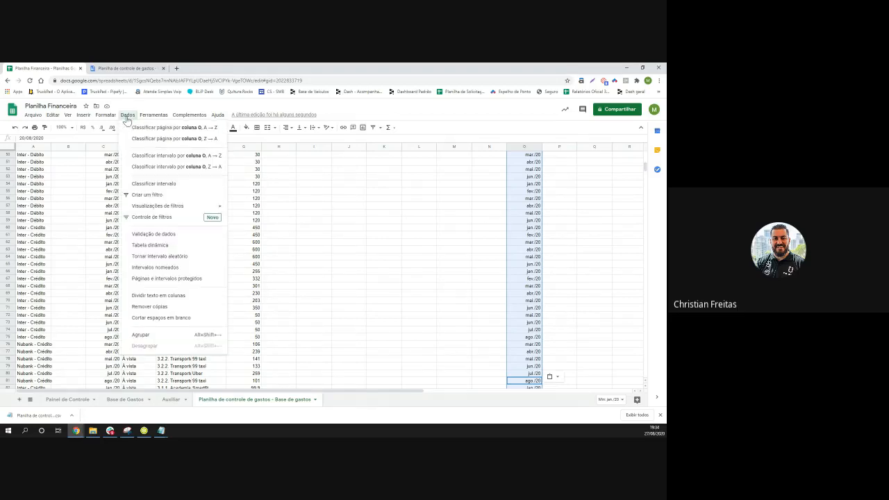
left_click(155, 309)
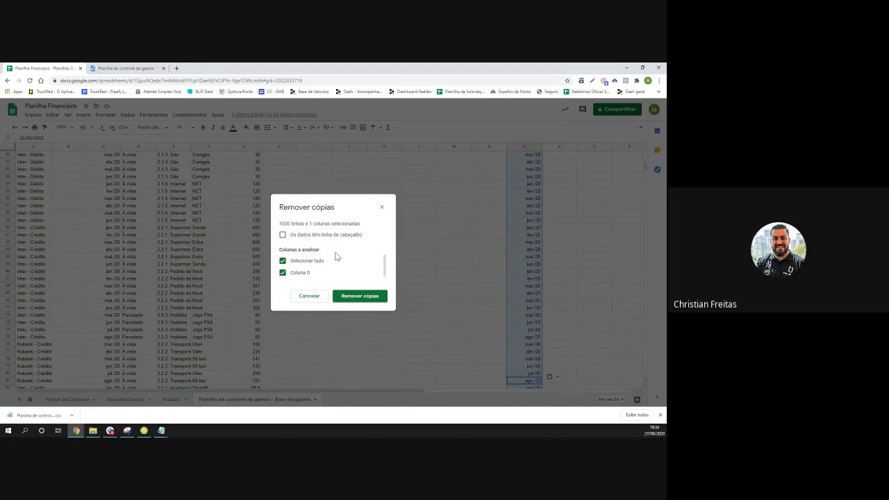
left_click(361, 296)
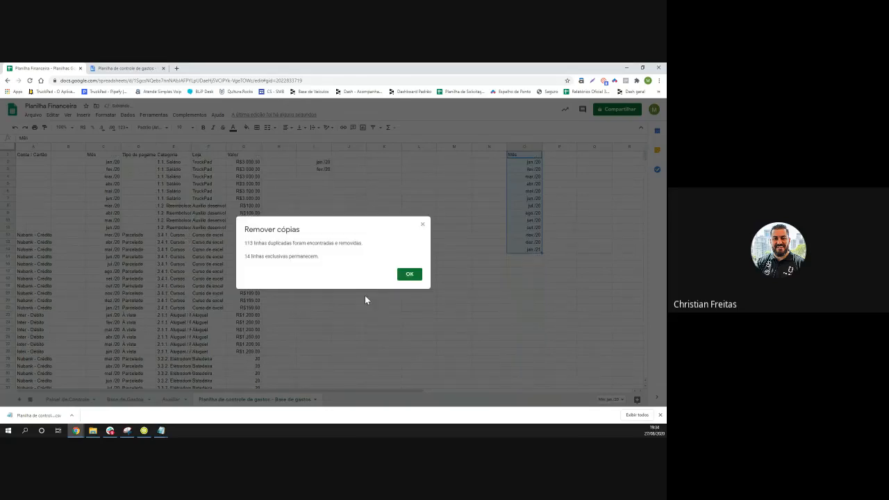
left_click(409, 275)
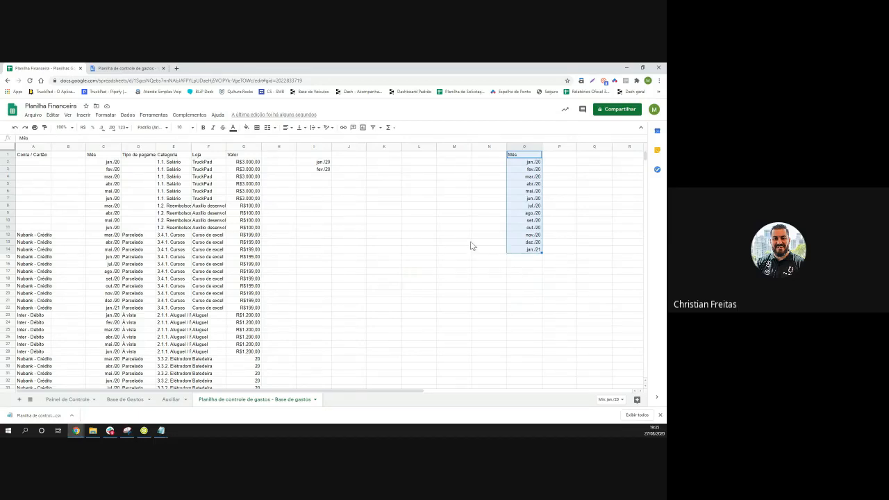
Copy the unique months in O2:O14, jan/20 through jan/21, and go to the Auxiliar sheet
left_click(502, 171)
left_click(527, 162)
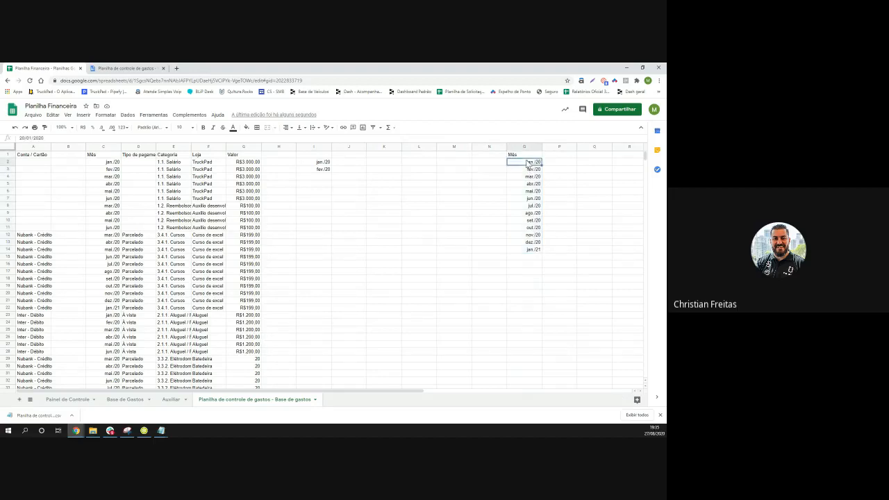
key("shift+Down")
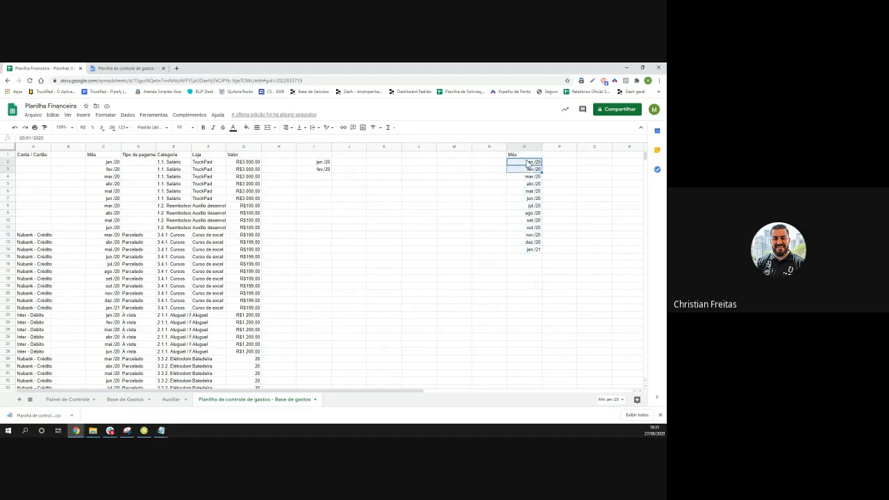
key("shift+Down")
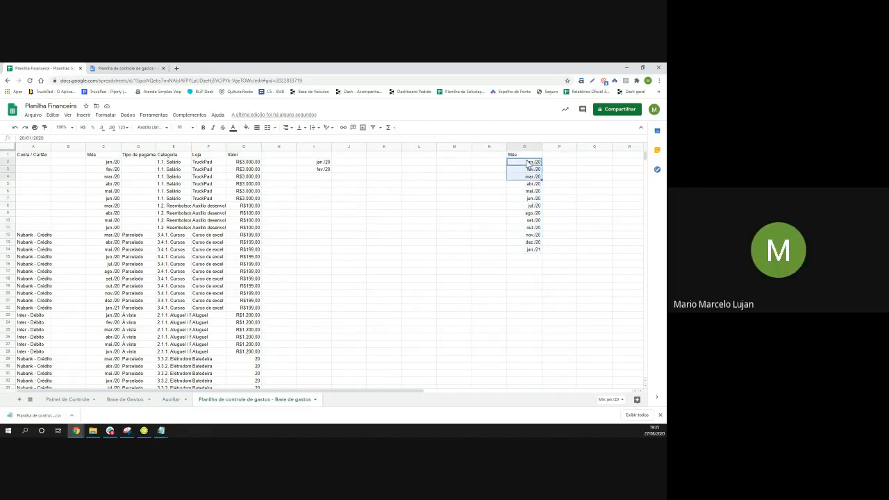
key("ctrl+shift+Down")
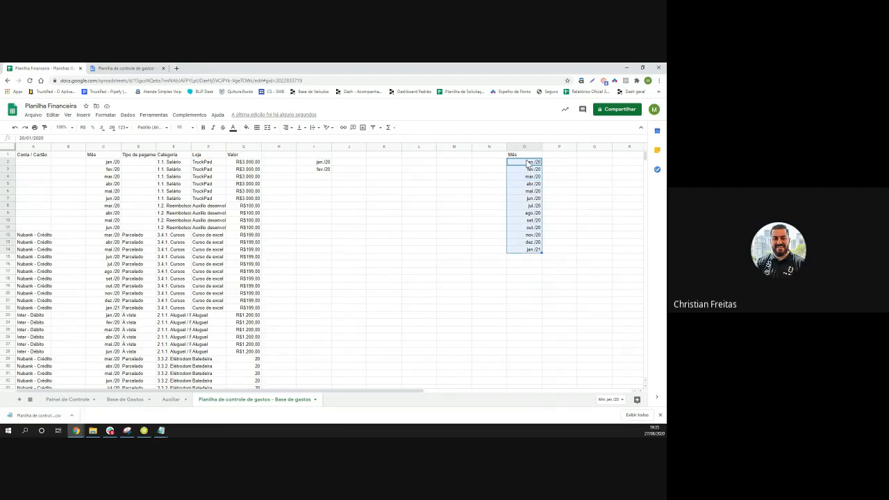
key("ctrl+c")
left_click(172, 399)
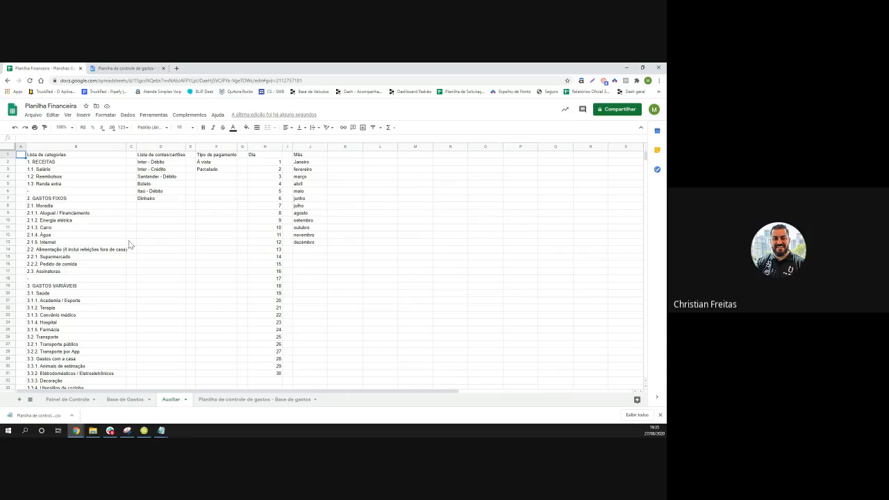
left_click(310, 242)
right_click(311, 244)
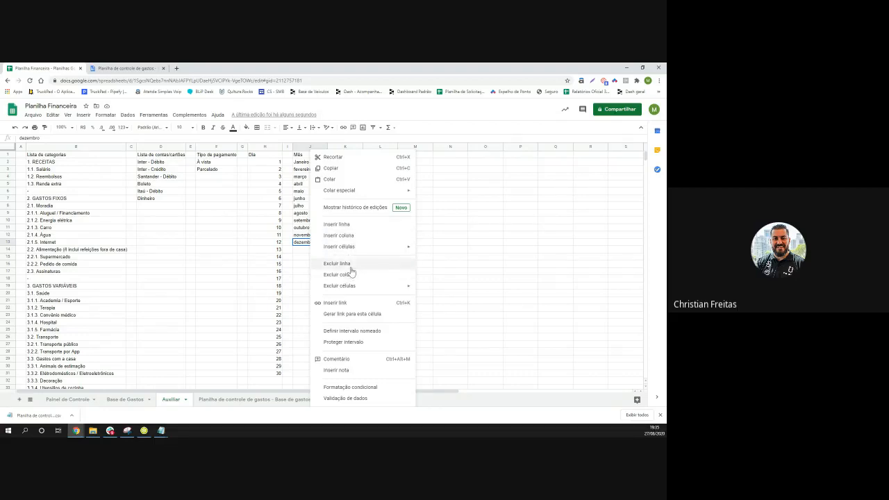
mouse_move(367, 248)
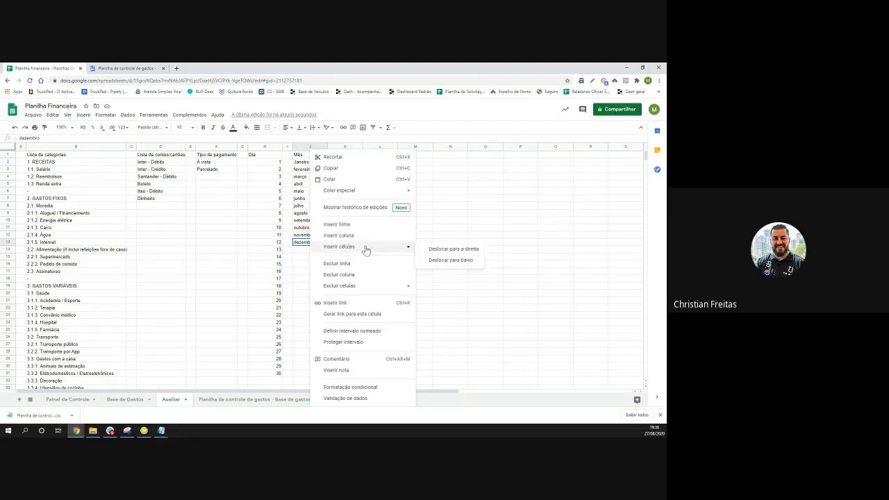
left_click(450, 261)
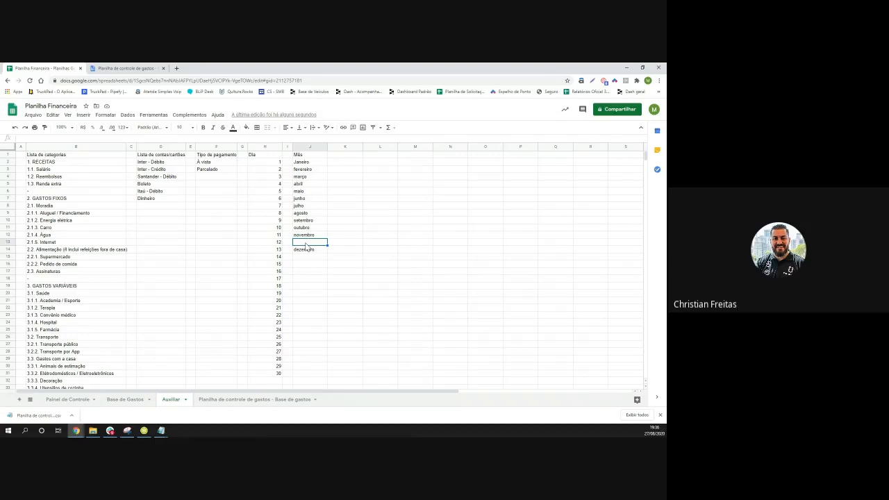
key("ctrl+shift+Up")
key("ctrl+shift+Up")
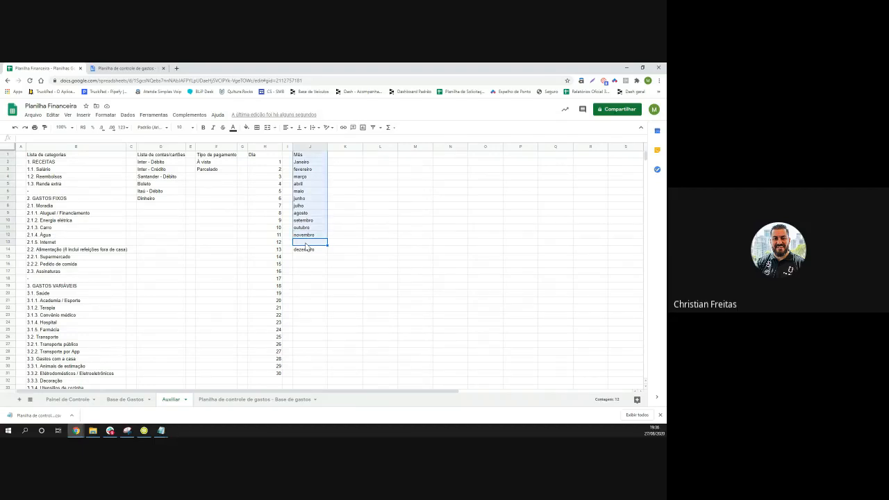
left_click(313, 162, "shift")
left_click(314, 166, "shift")
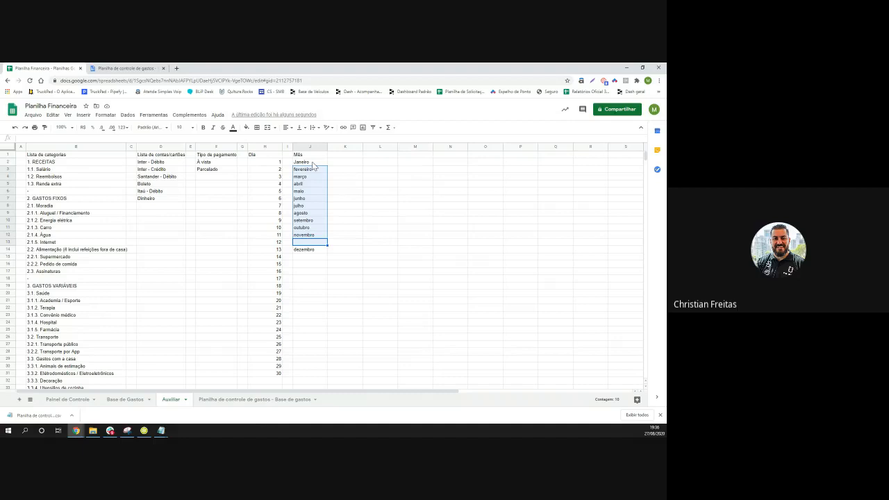
right_click(310, 175)
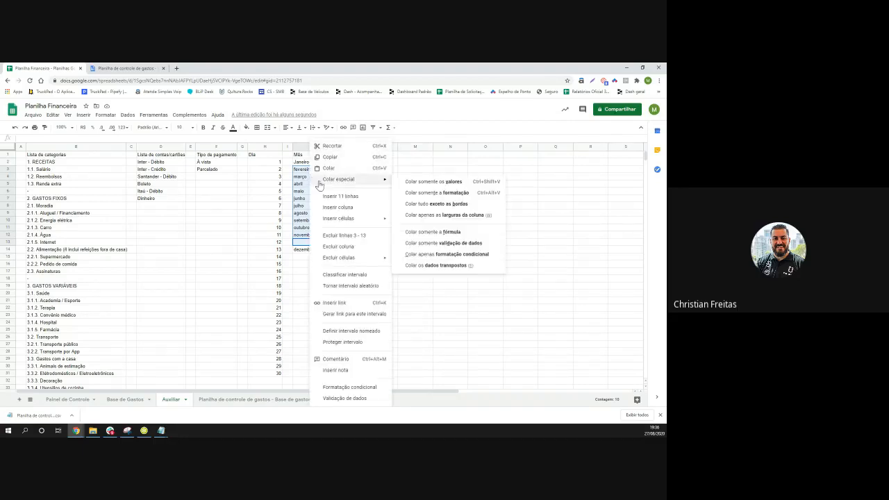
mouse_move(351, 220)
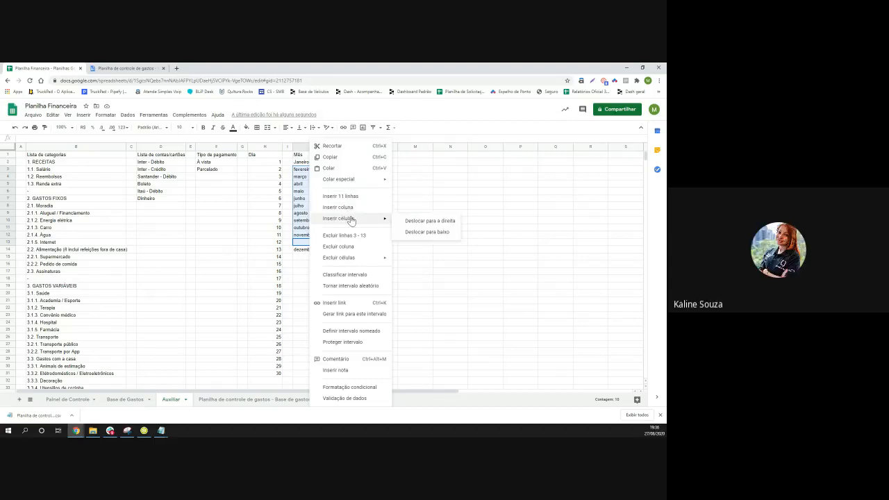
left_click(435, 236)
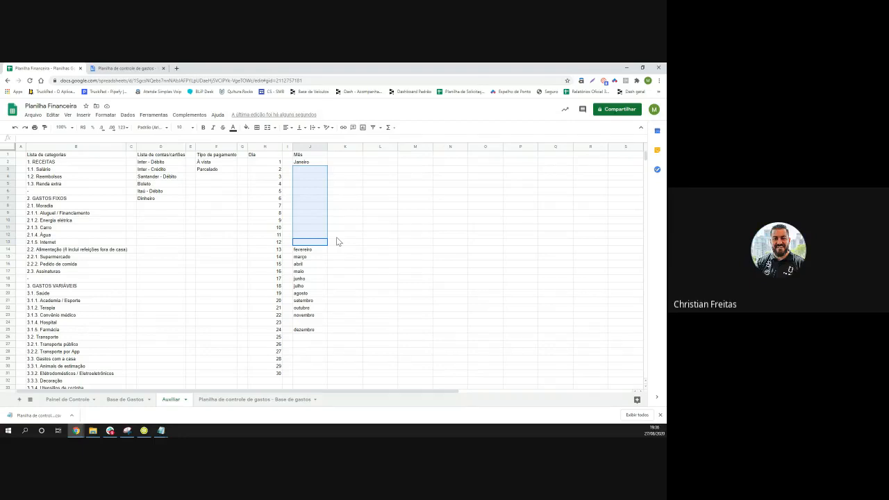
key("ctrl+z")
key("ctrl+z")
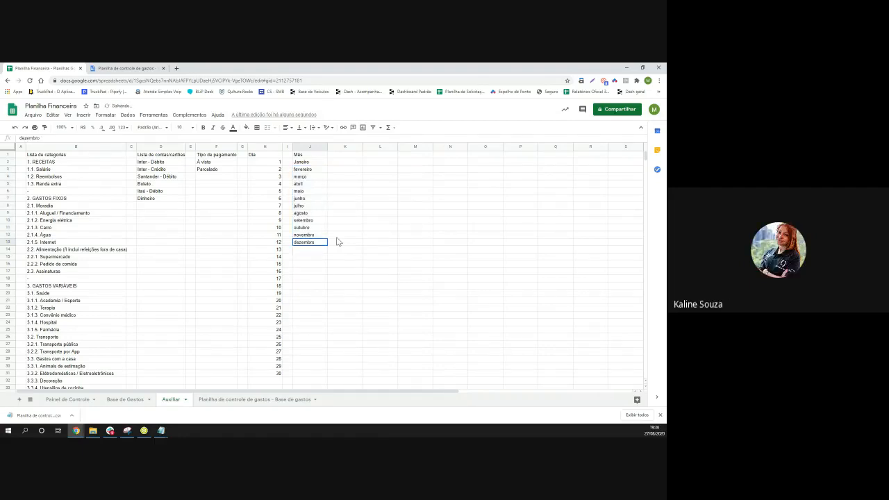
left_click(338, 256)
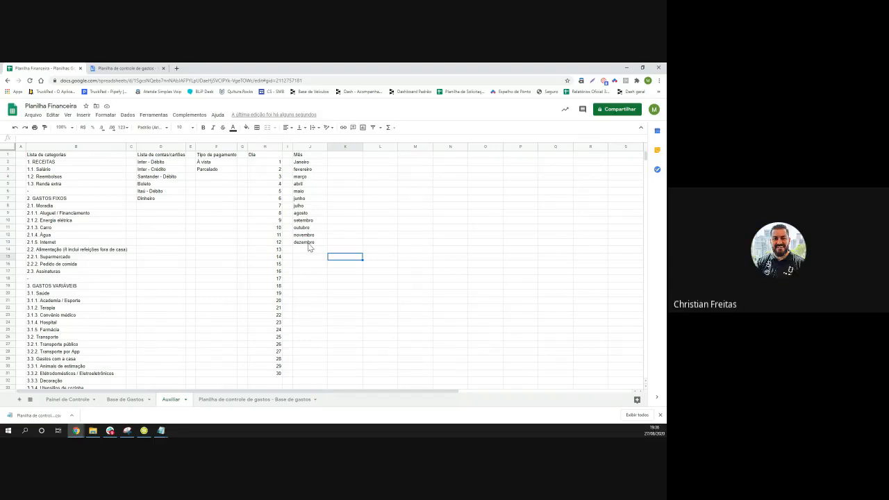
Insert cells at fevereiro through dezembro in column J, shifting those months down
left_click(308, 244)
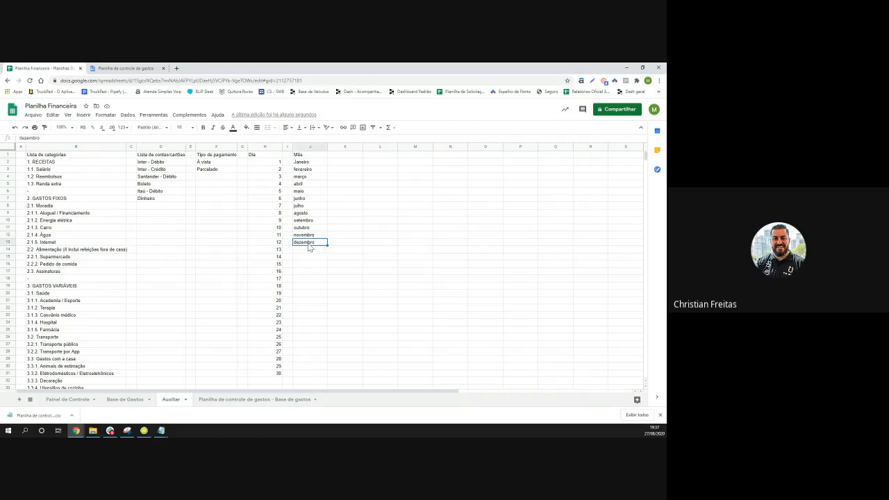
key("ctrl+shift+Up")
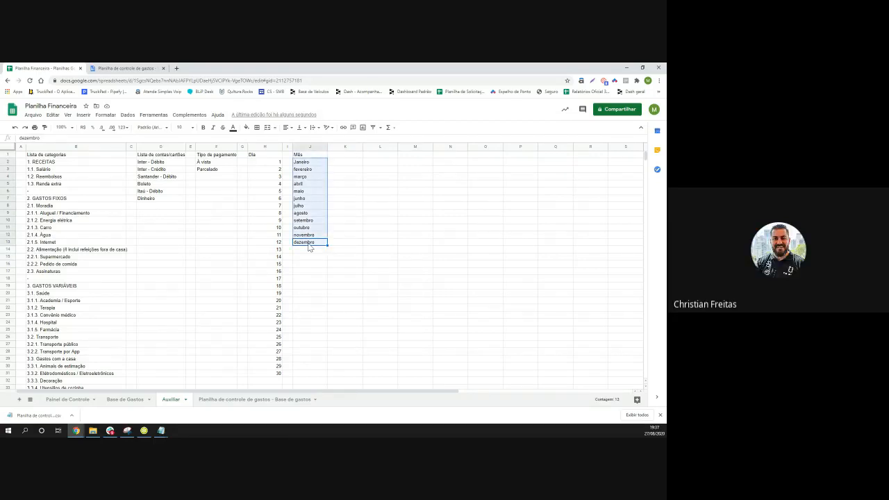
key("shift+Down")
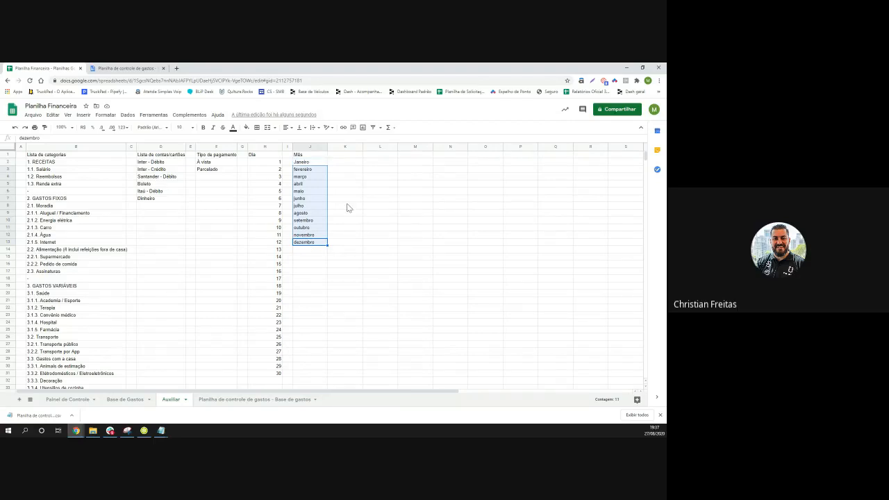
right_click(312, 190)
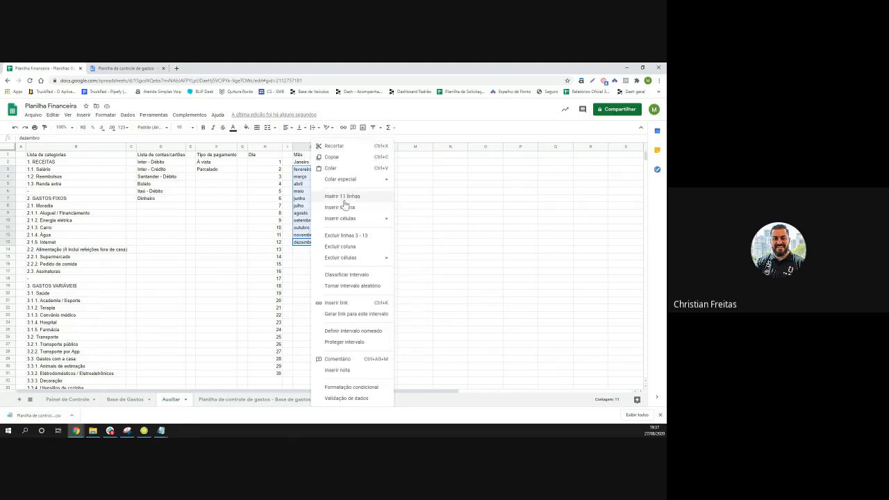
mouse_move(355, 225)
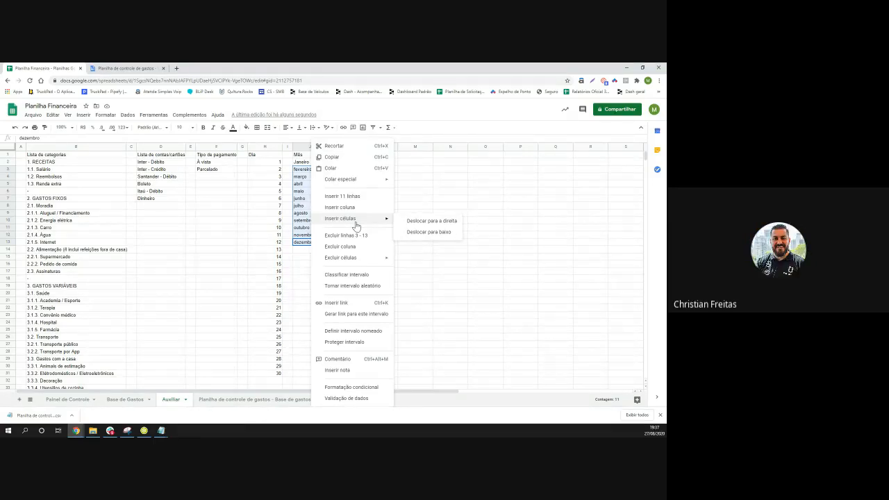
left_click(436, 235)
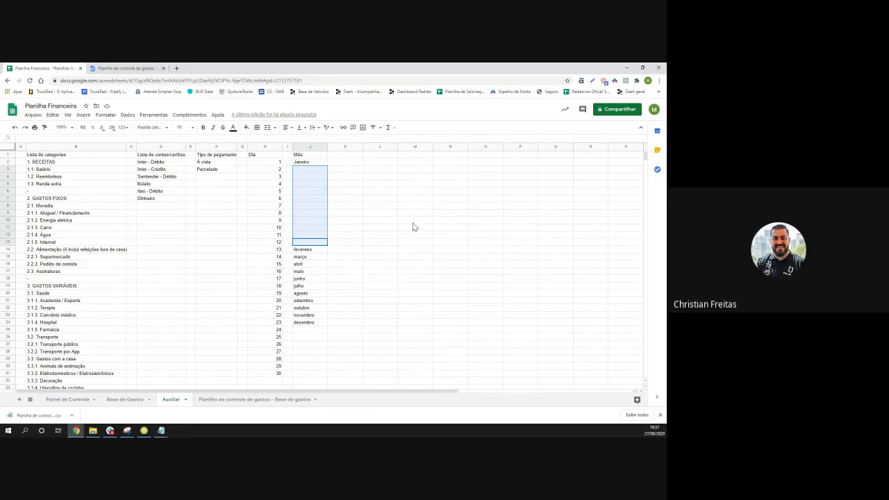
Insert two more blank cells at fevereiro and março, then select the empty range from J3 down
left_click(313, 243)
right_click(314, 245)
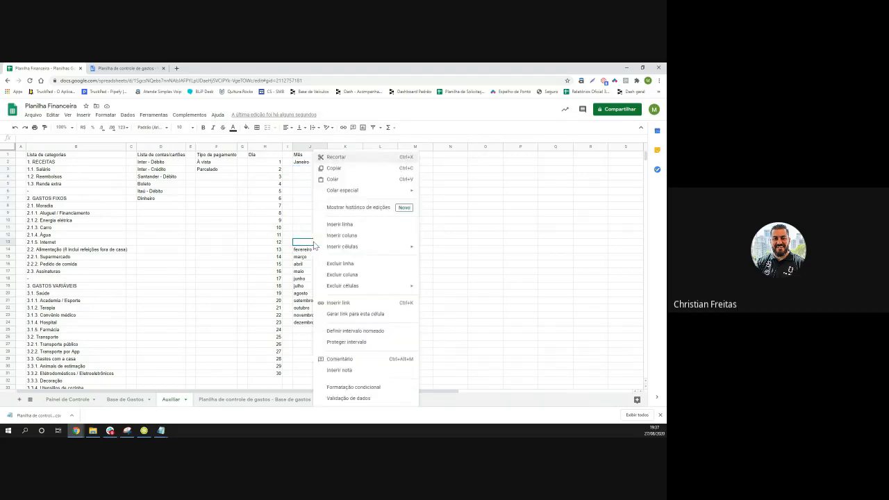
mouse_move(354, 252)
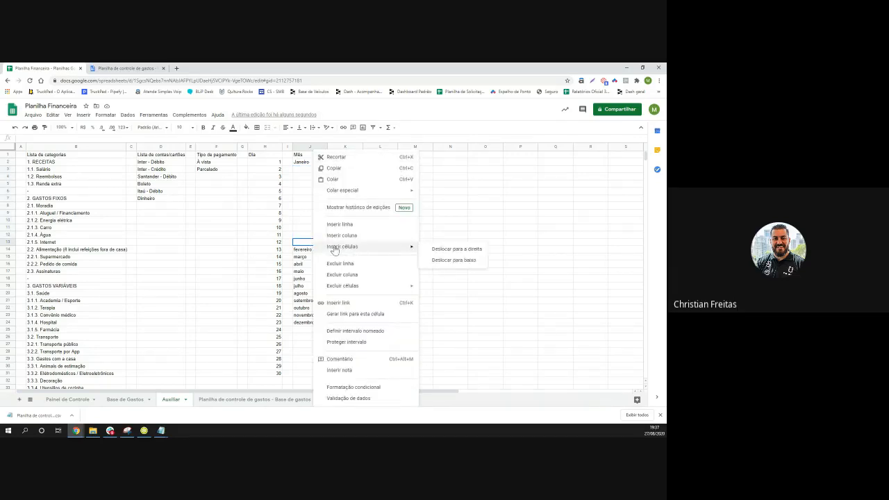
left_click(296, 236)
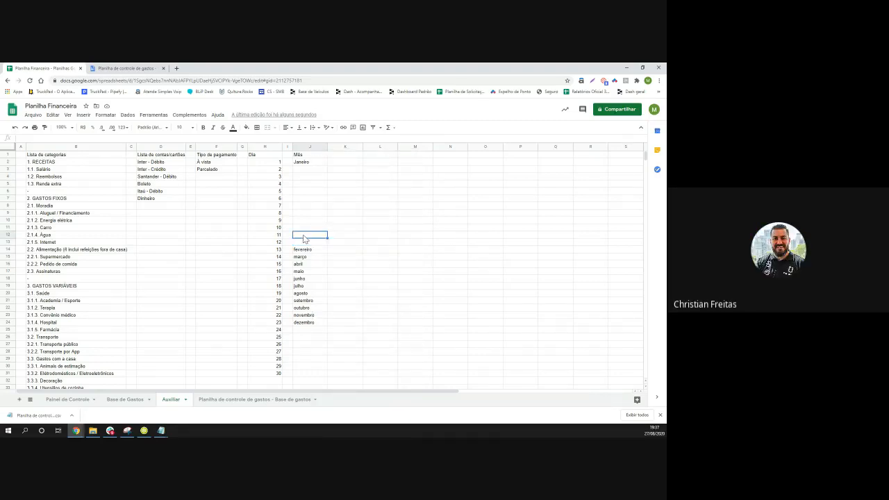
key("shift+Down")
key("shift+Down")
left_click(345, 264)
left_click(310, 258)
key("shift+Up")
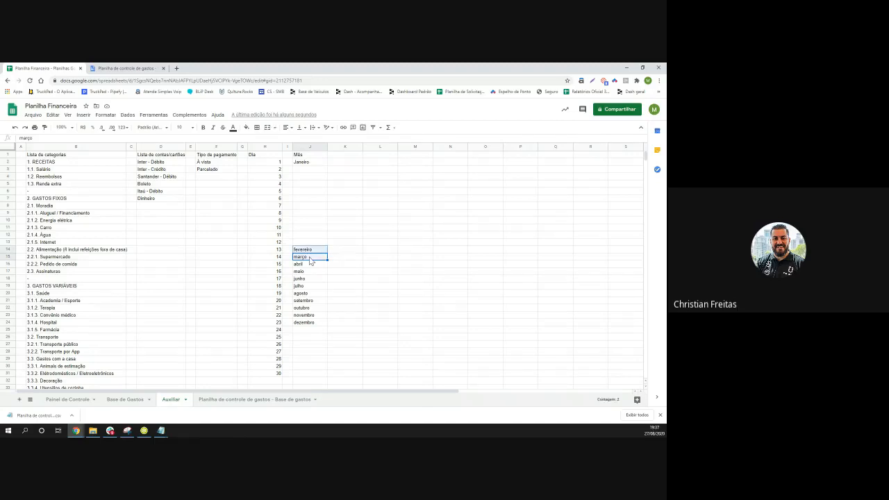
right_click(313, 252)
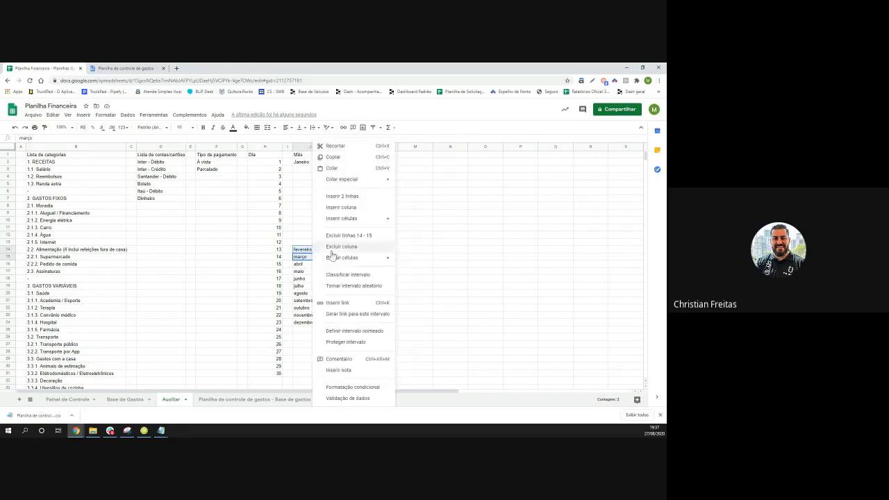
mouse_move(378, 218)
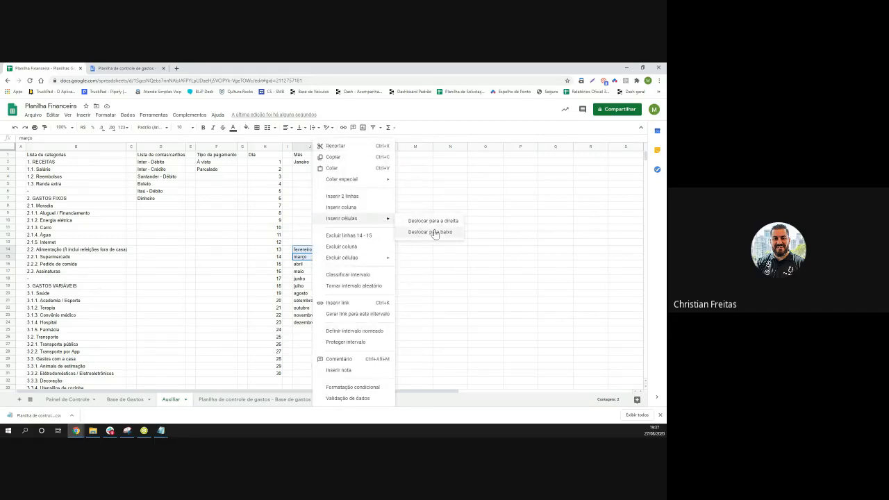
left_click(434, 233)
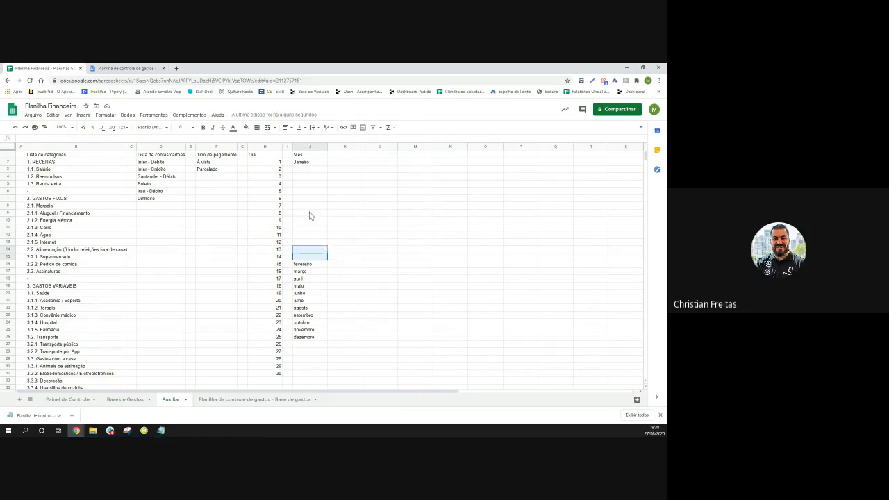
left_click(307, 171)
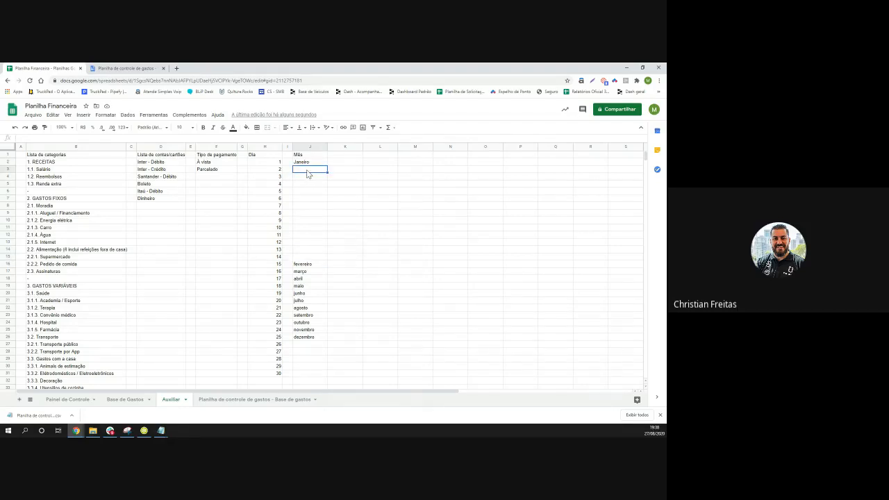
key("ctrl+shift+Down")
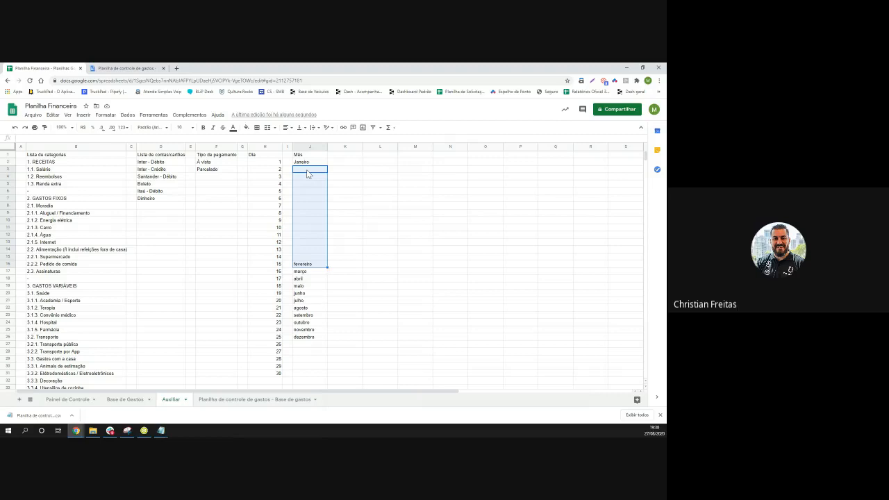
Paste the month dates jan./20 through jan./21 into J3:J15 on the Auxiliar sheet
key("shift+Up")
left_click(279, 401)
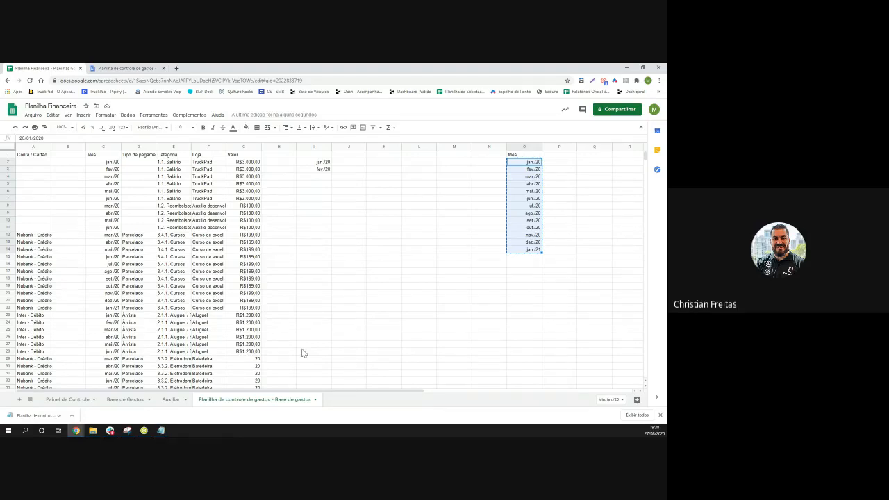
left_click(173, 399)
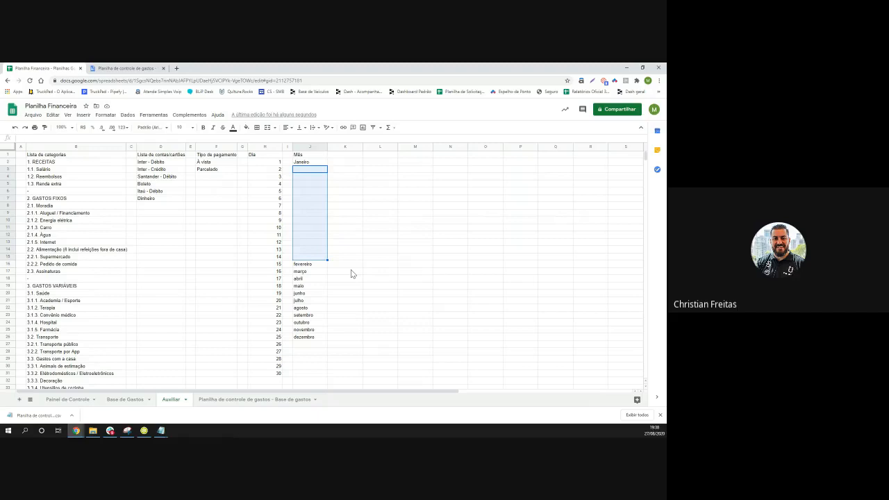
type("jan./20 fev./20 mar./20 abr./20 mai./20 jun./20 jul./20 ago./20 set./20 out./20 nov./20 dez./20 jan./21")
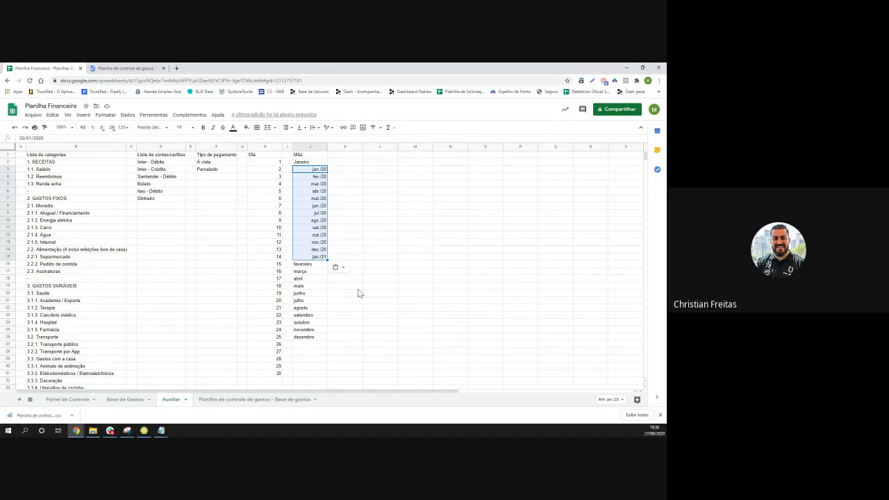
left_click(120, 400)
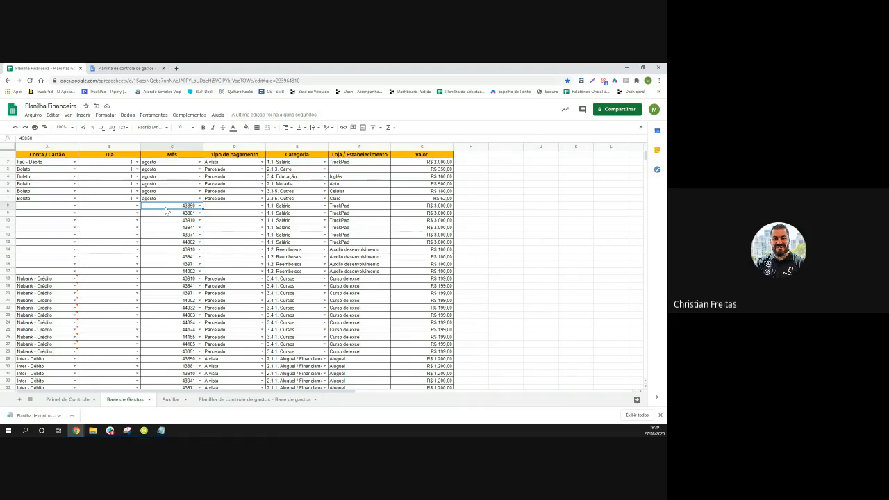
Select the serial-number Mês values in column C from C8 down to the last row
key("ctrl+shift+Down")
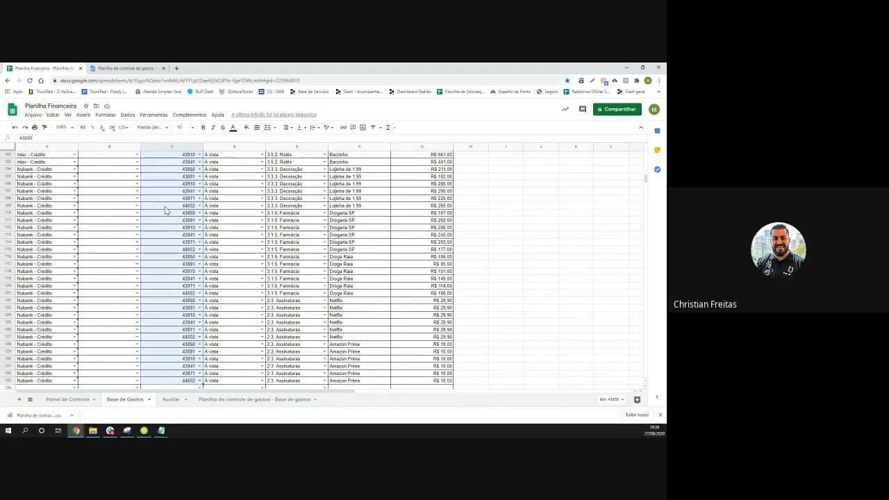
scroll(166, 201, "up", 3)
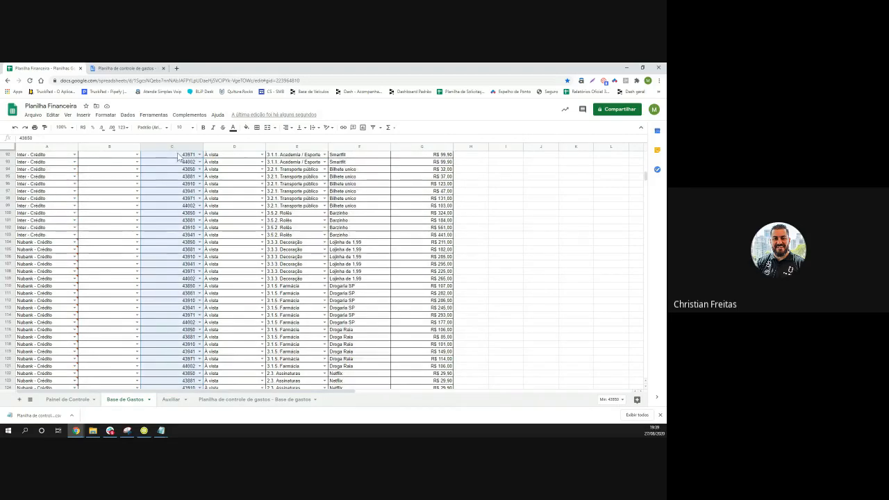
Format the selected column C values as dates such as 20/01/2020
left_click(106, 114)
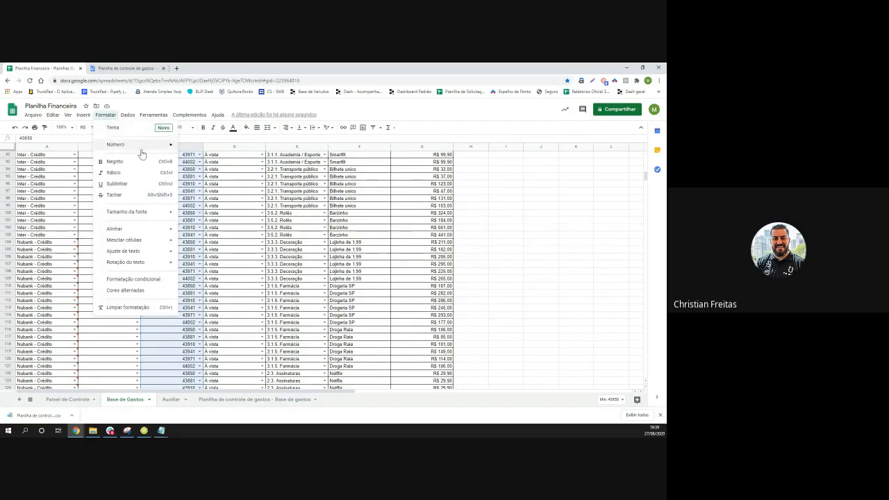
mouse_move(167, 148)
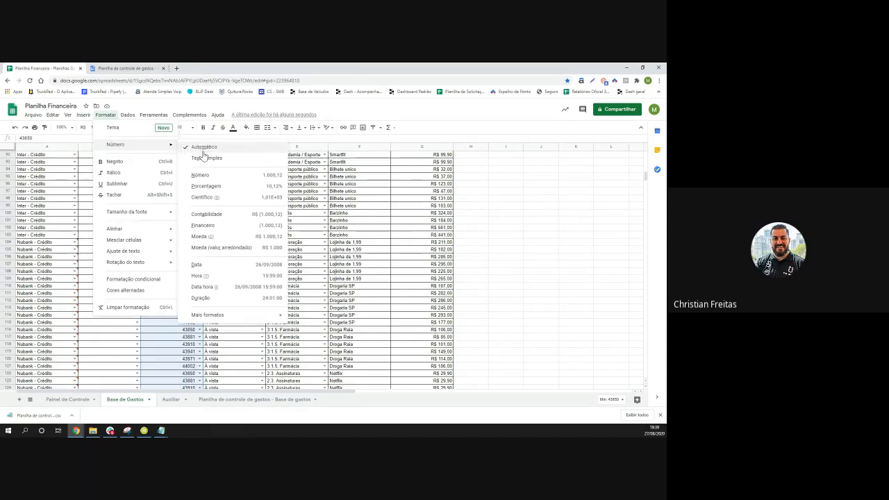
left_click(205, 268)
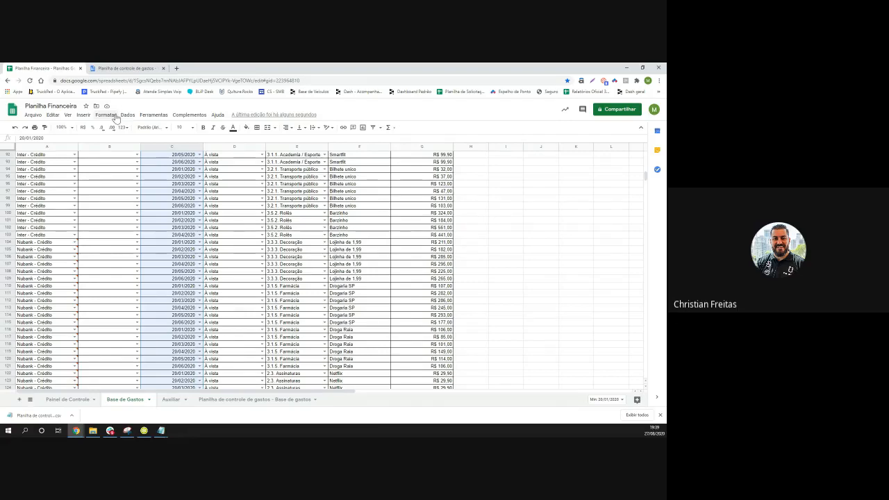
left_click(106, 115)
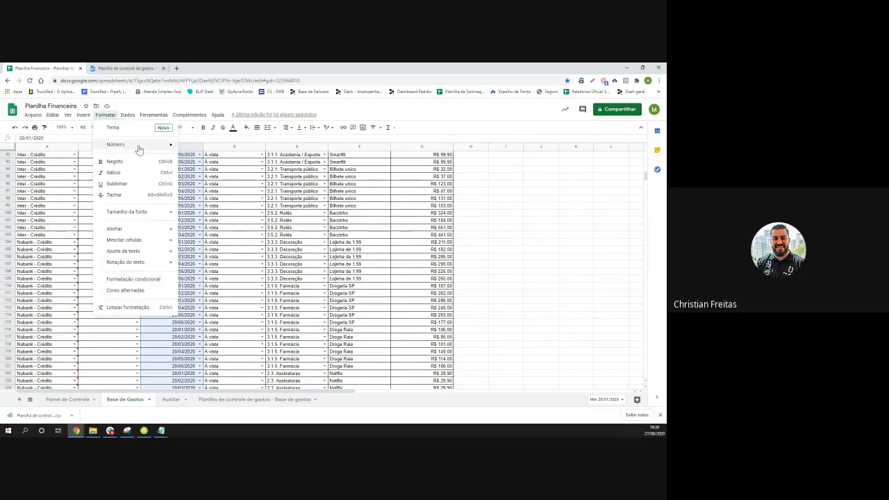
mouse_move(139, 146)
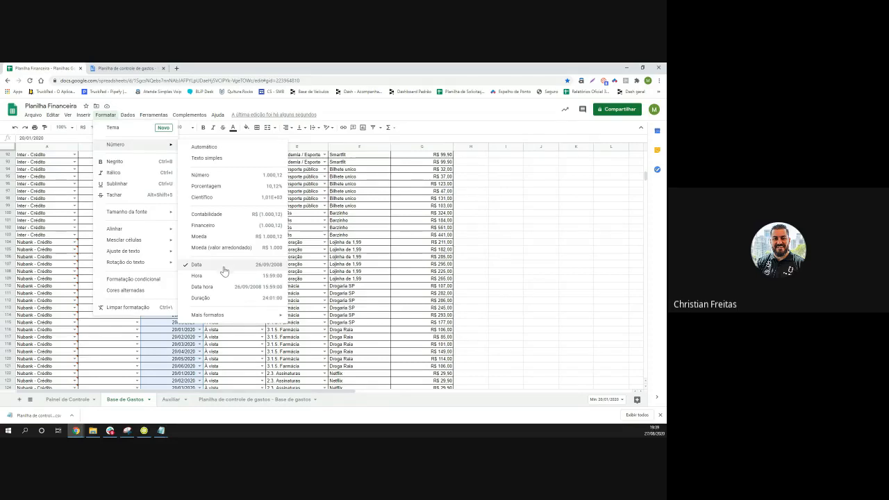
mouse_move(229, 317)
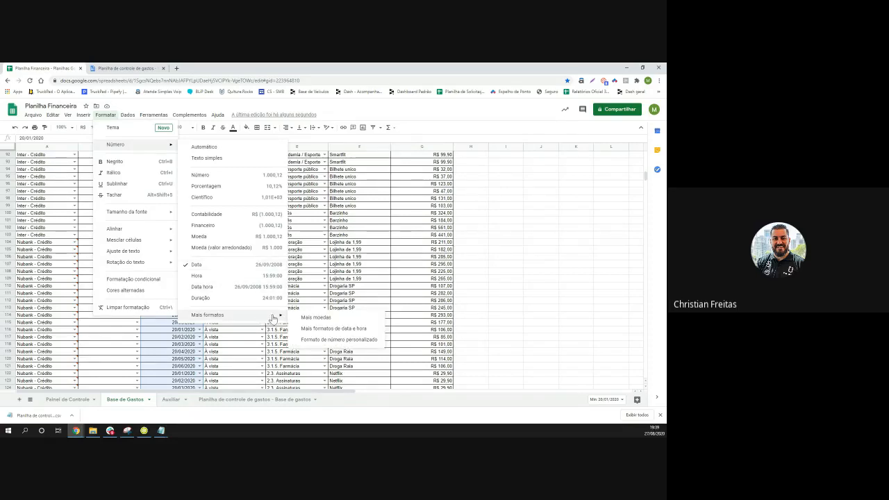
Open the custom date and time formats dialog and browse the available date parts
left_click(321, 331)
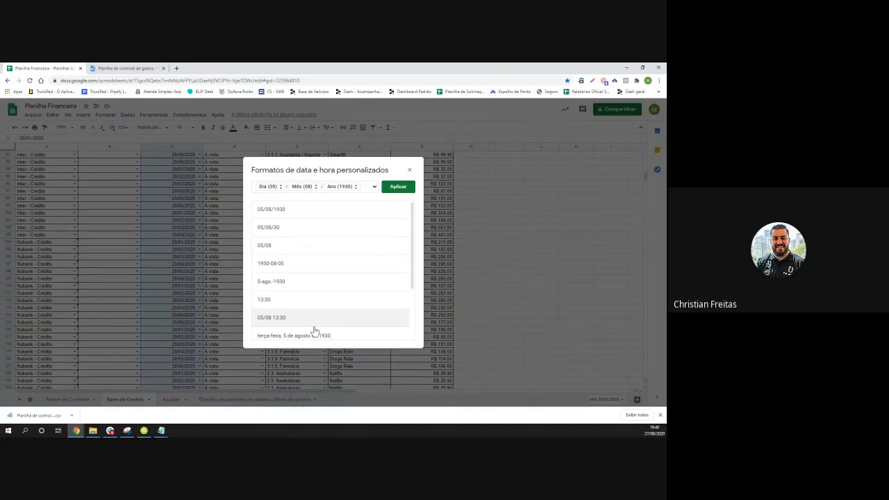
left_click(375, 188)
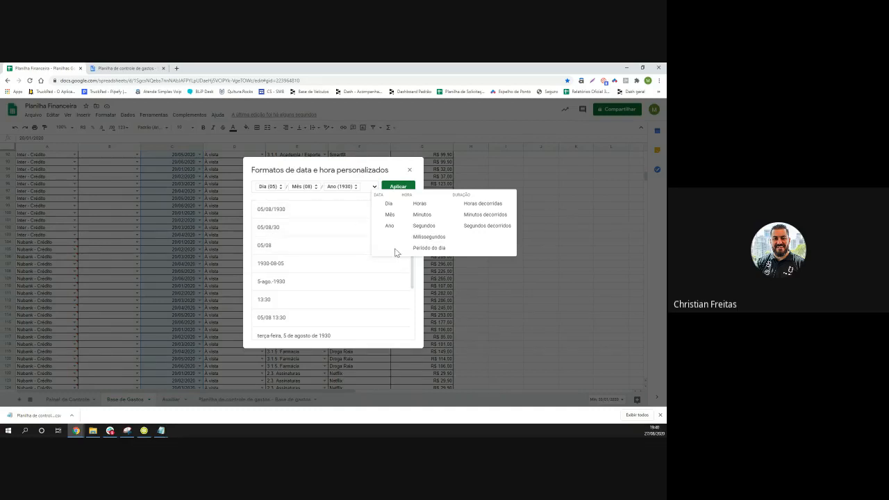
scroll(328, 261, "down", 2)
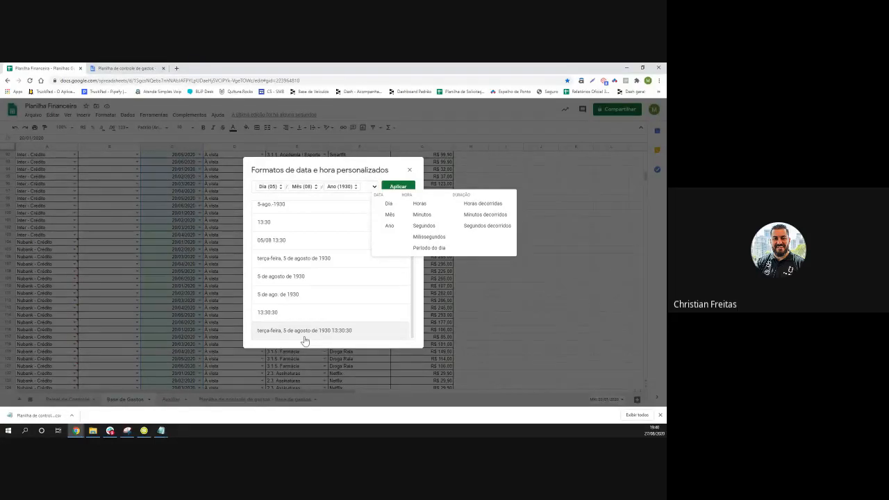
left_click(275, 189)
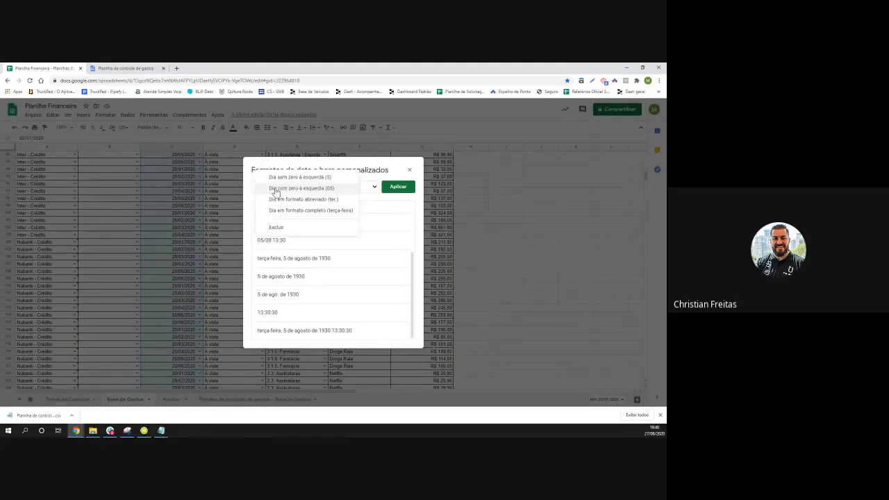
left_click(391, 254)
Remove the day, month, hour and minute parts, leaving the custom format empty
left_click(274, 189)
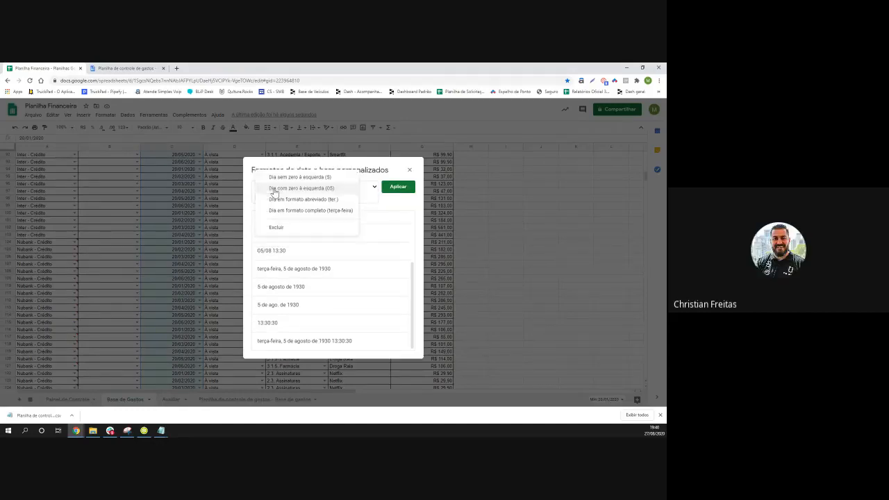
left_click(282, 224)
left_click(273, 186)
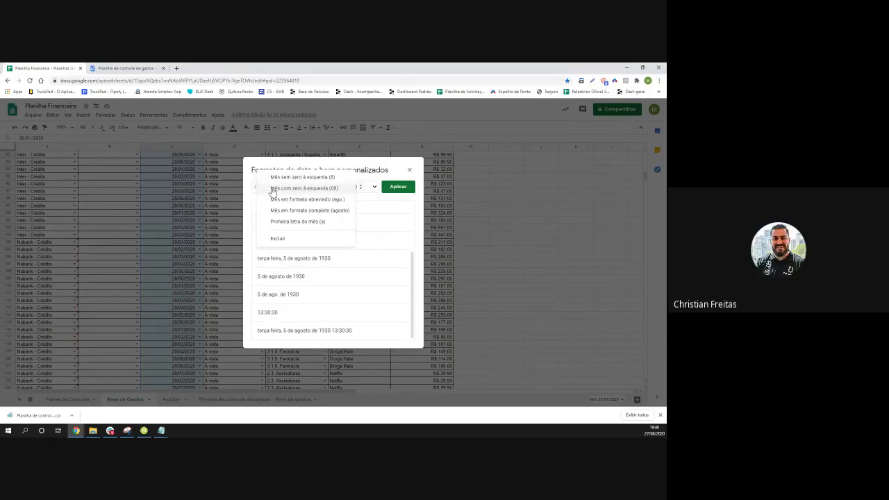
left_click(280, 236)
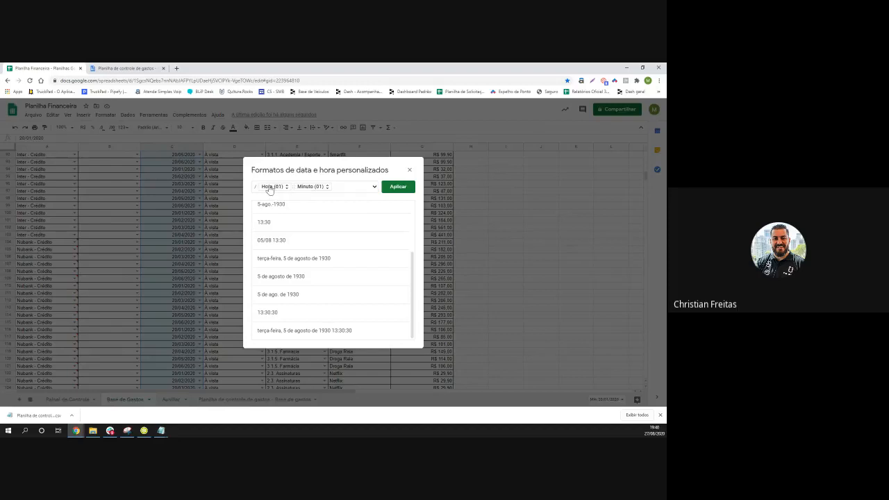
left_click(274, 186)
left_click(280, 208)
left_click(273, 186)
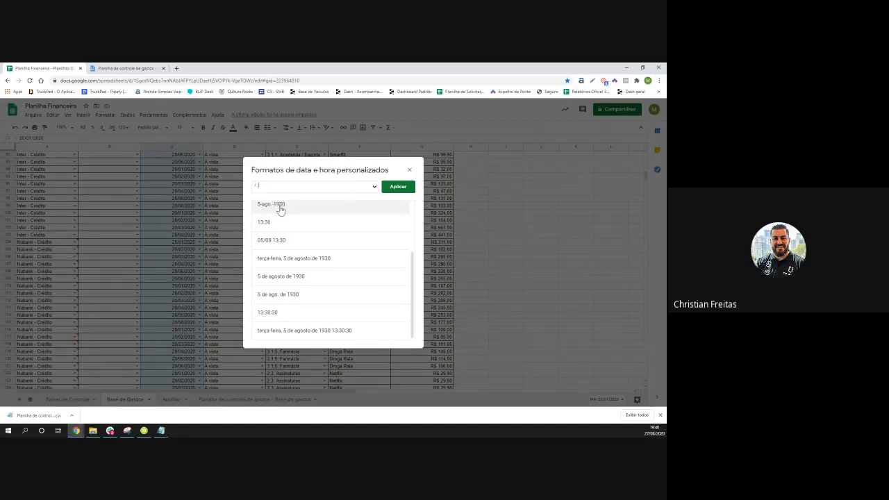
left_click(285, 207)
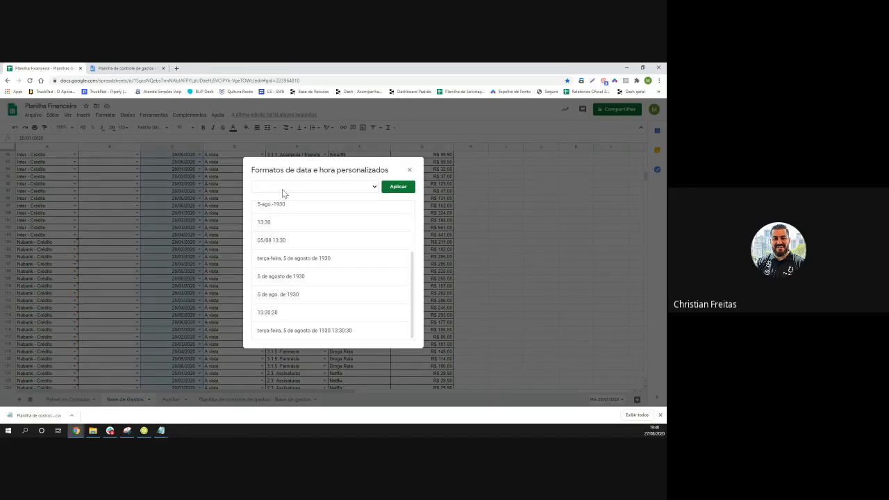
left_click(374, 186)
left_click(373, 187)
Apply a custom format of full month name, '/', and two-digit year, like maio/20
left_click(373, 187)
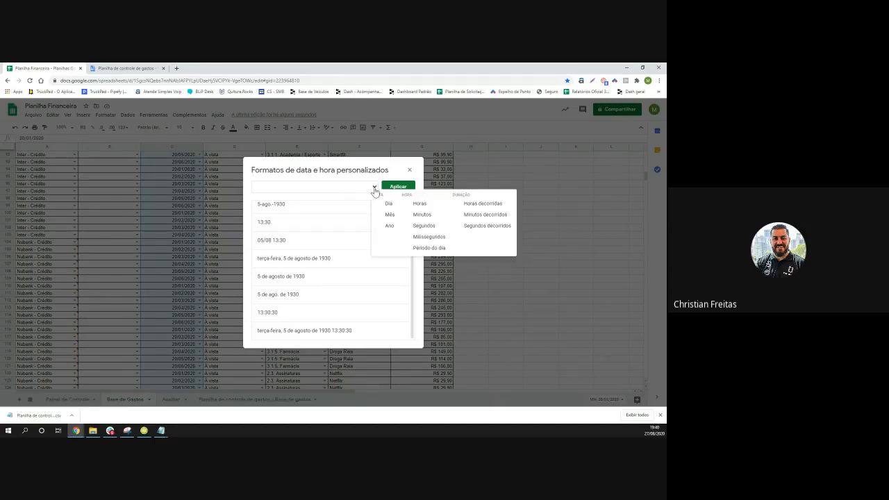
left_click(390, 215)
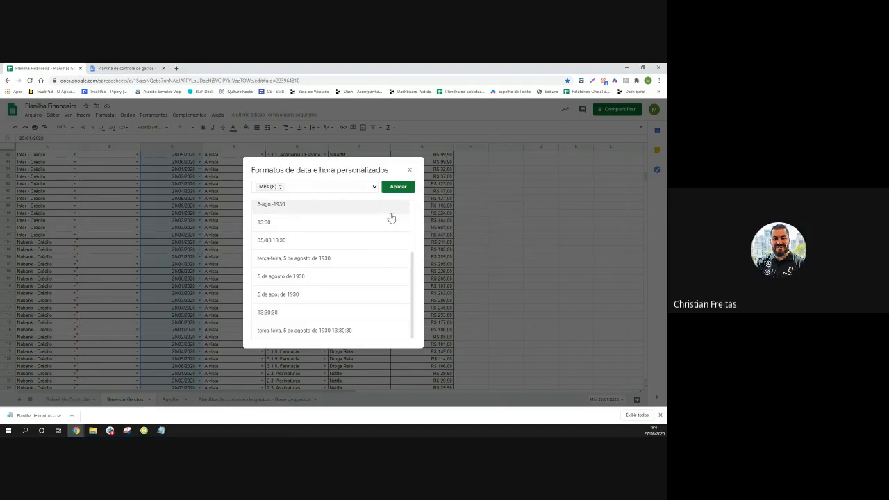
left_click(272, 188)
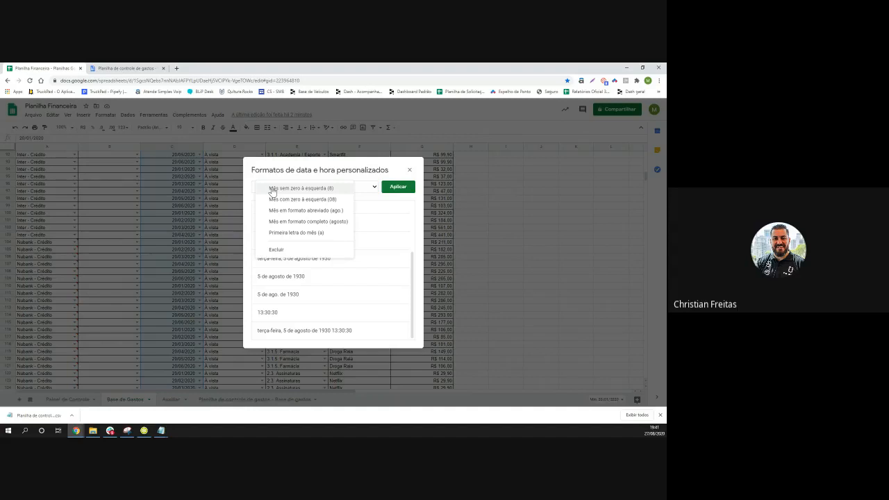
left_click(310, 221)
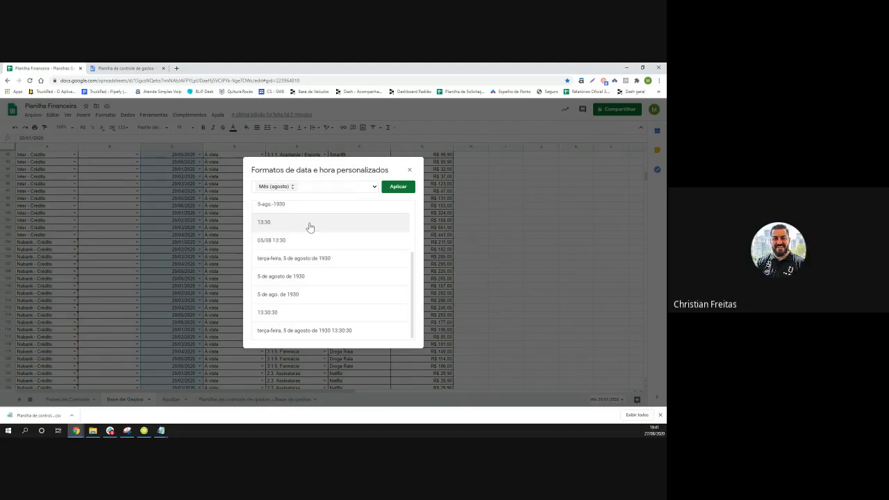
left_click(276, 189)
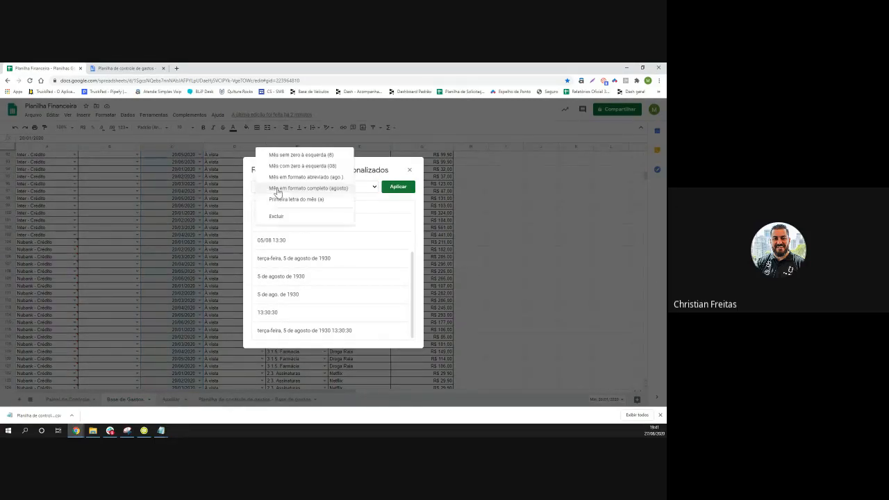
left_click(314, 192)
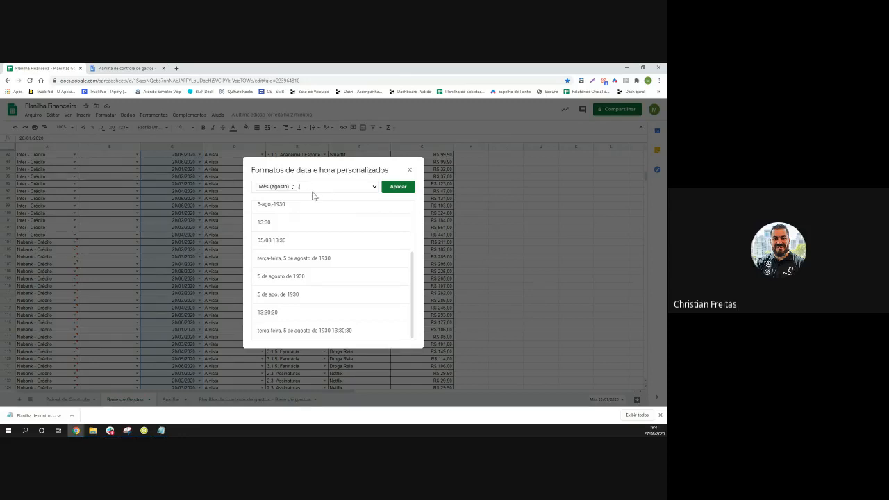
type("/")
left_click(374, 186)
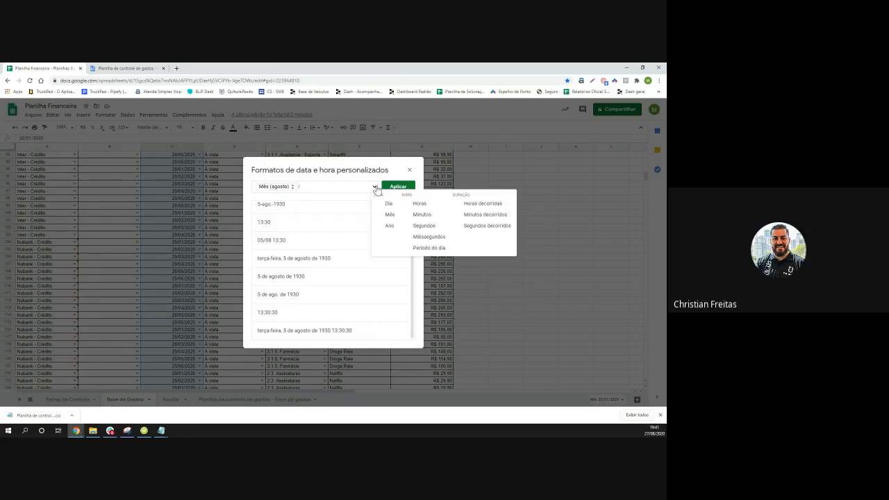
left_click(390, 230)
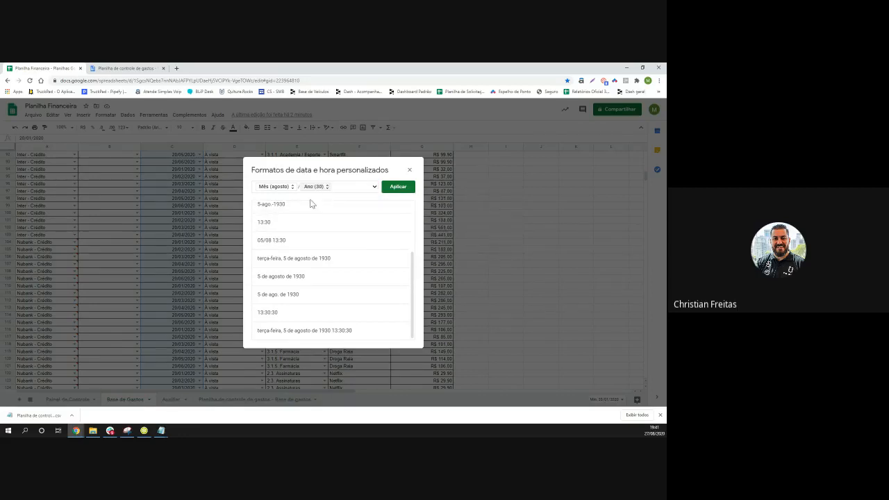
left_click(396, 187)
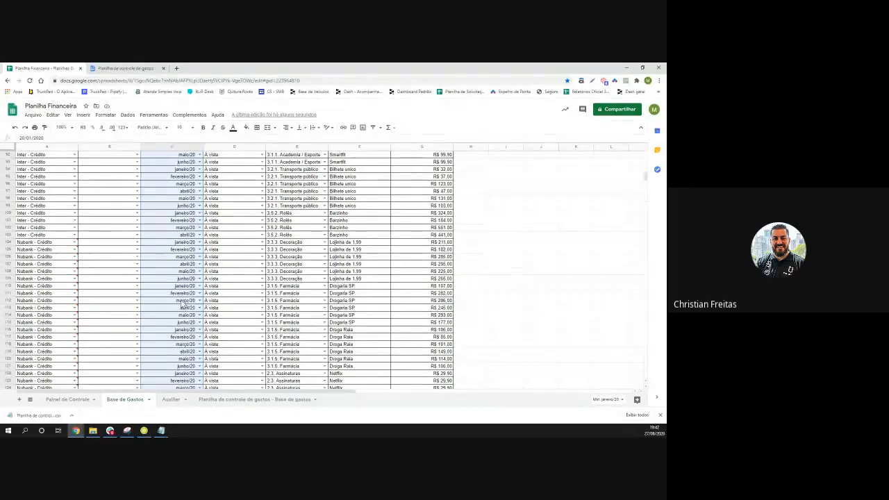
Apply a custom date format to C2:C7 via Formatar > Número > Mais formatos de data e hora
scroll(182, 304, "up", 10)
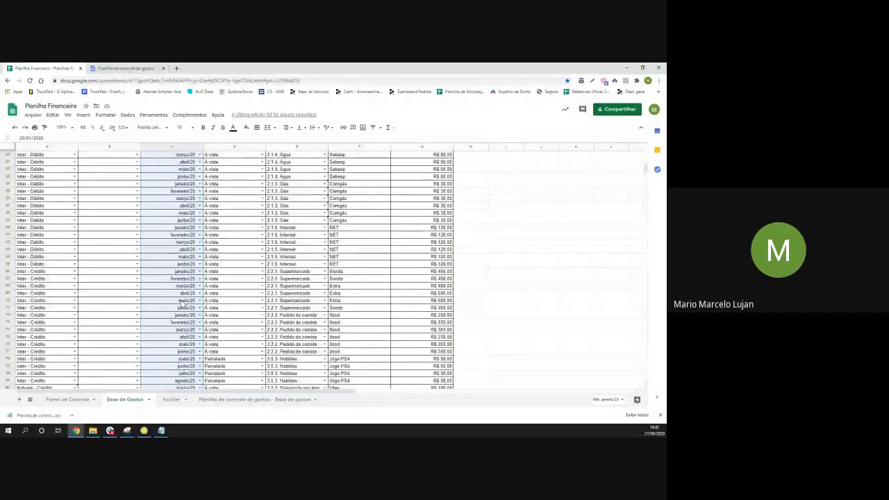
scroll(183, 304, "up", 15)
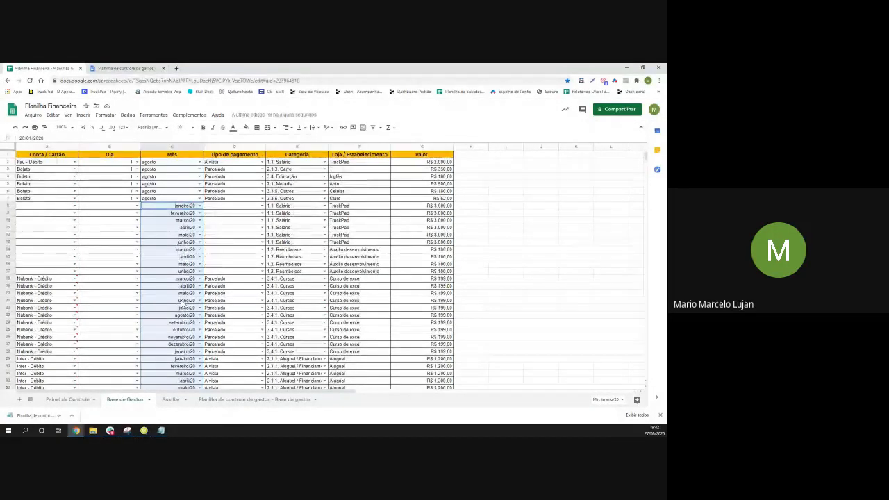
left_click(164, 163)
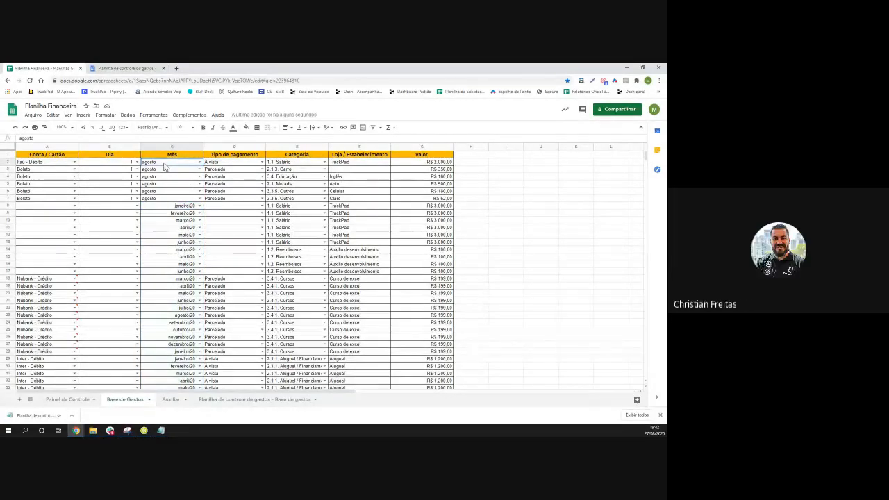
left_click_drag(166, 166, 174, 205)
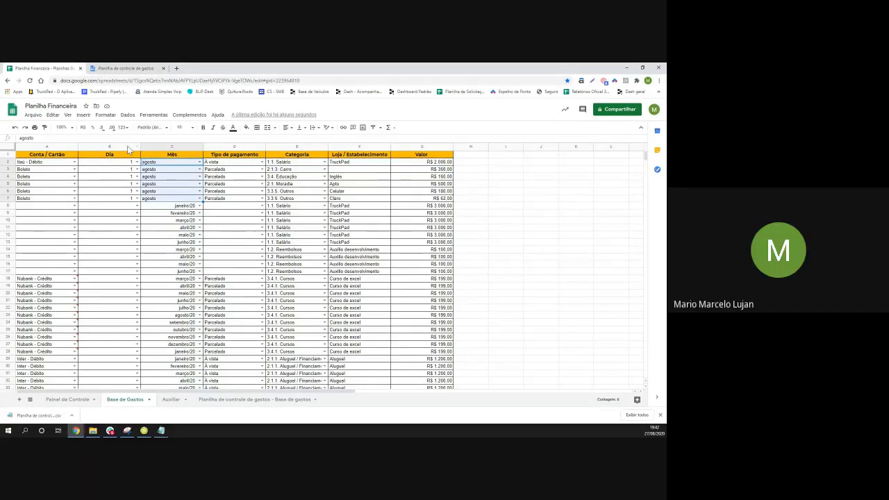
left_click(107, 116)
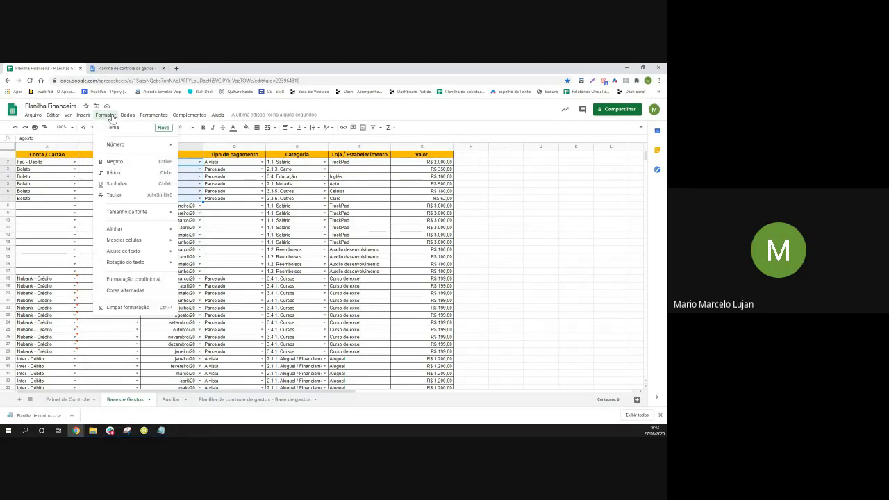
mouse_move(135, 146)
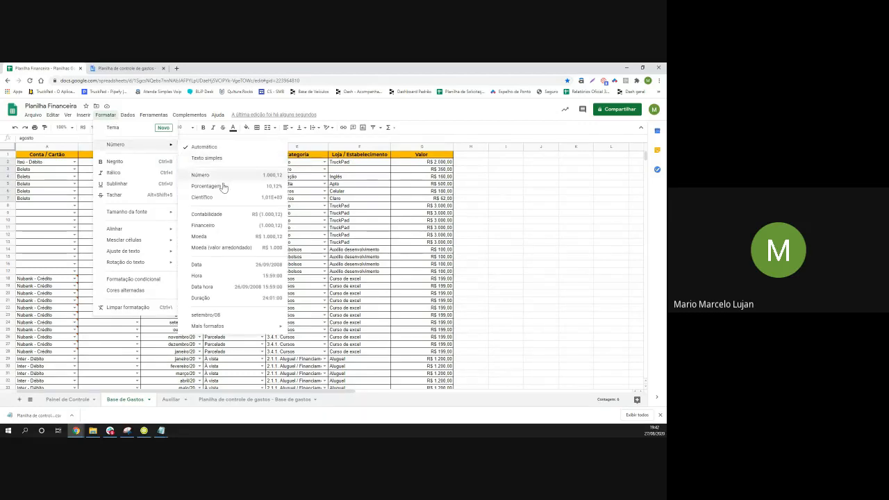
mouse_move(228, 326)
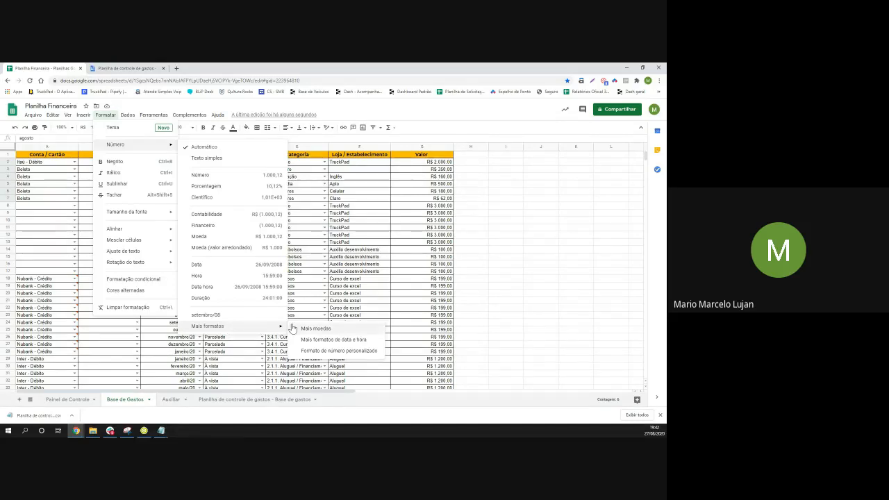
left_click(330, 340)
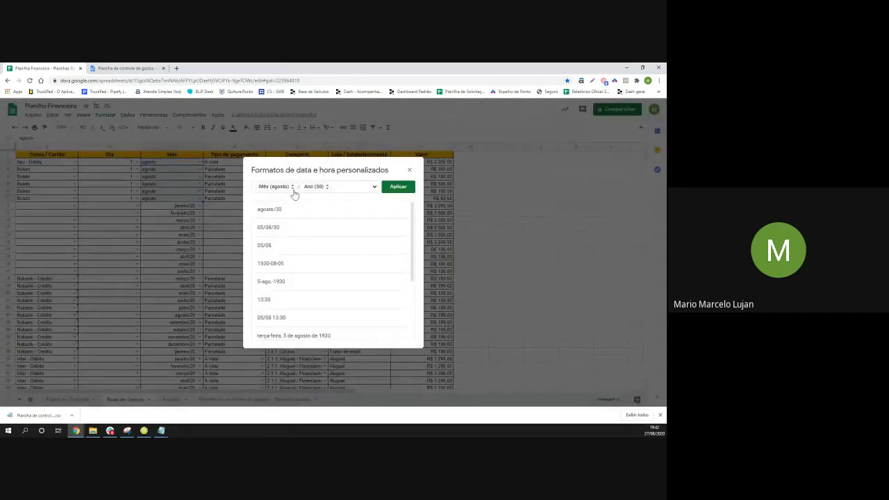
left_click(407, 187)
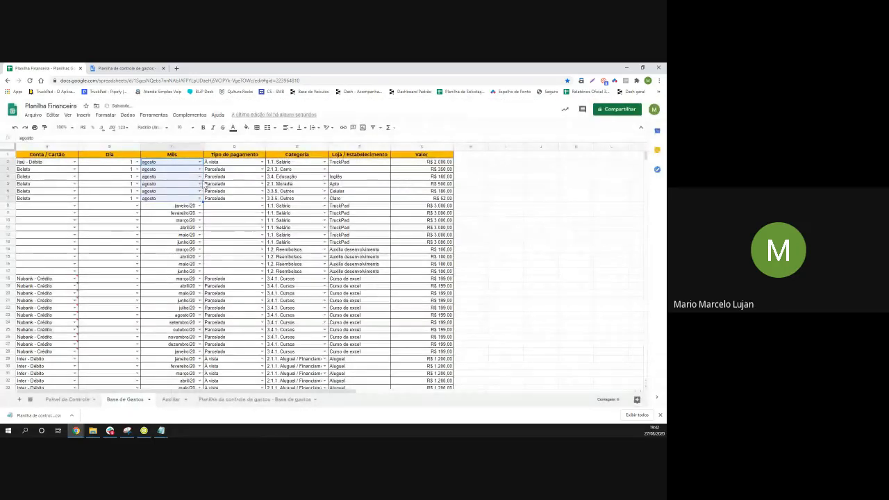
Check the date behind fevereiro/20, reselect C2:C7 and open C2's allowed month values
left_click(174, 213)
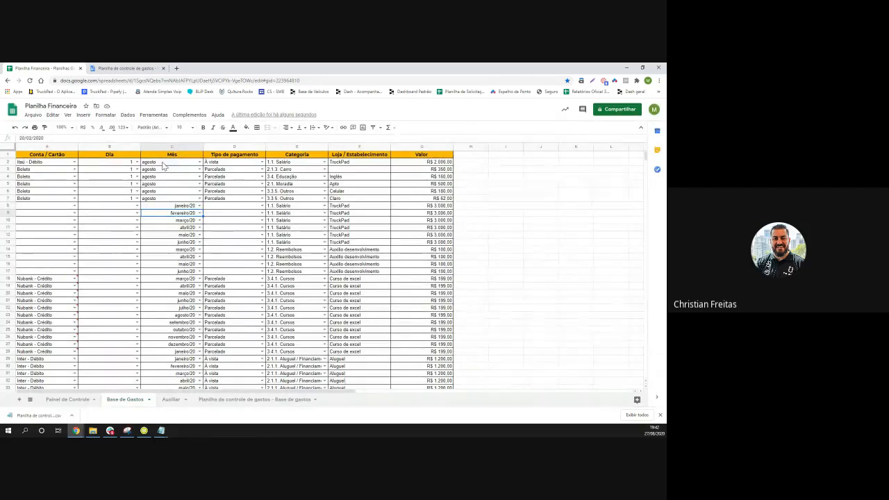
left_click(164, 164)
left_click_drag(164, 166, 168, 198)
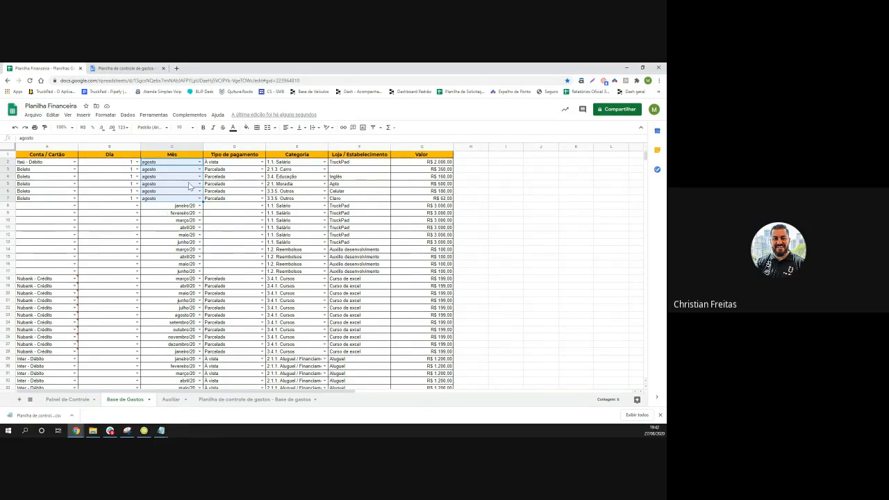
left_click(199, 162)
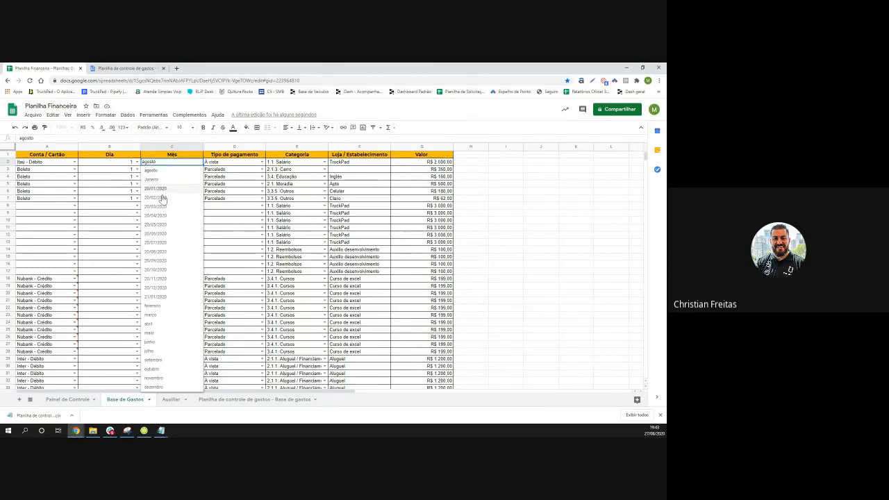
Choose 20/08/2020 from C2's dropdown so the cell shows agosto/20
left_click(157, 253)
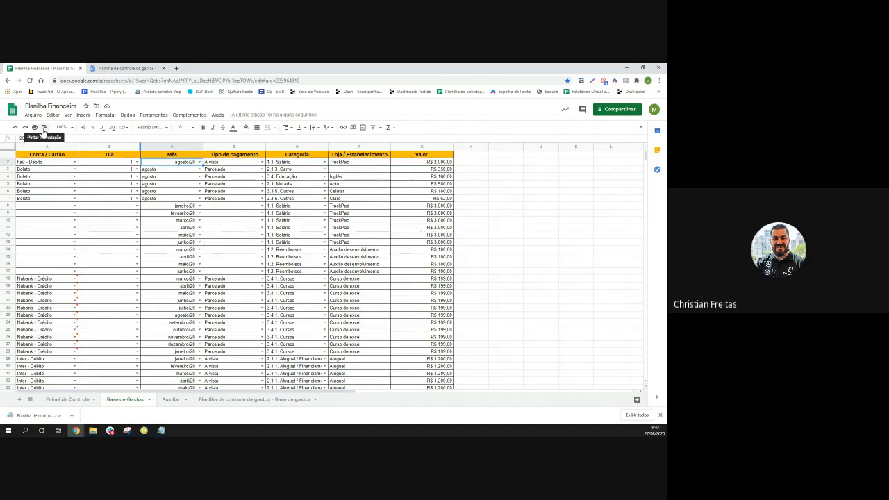
left_click(166, 156)
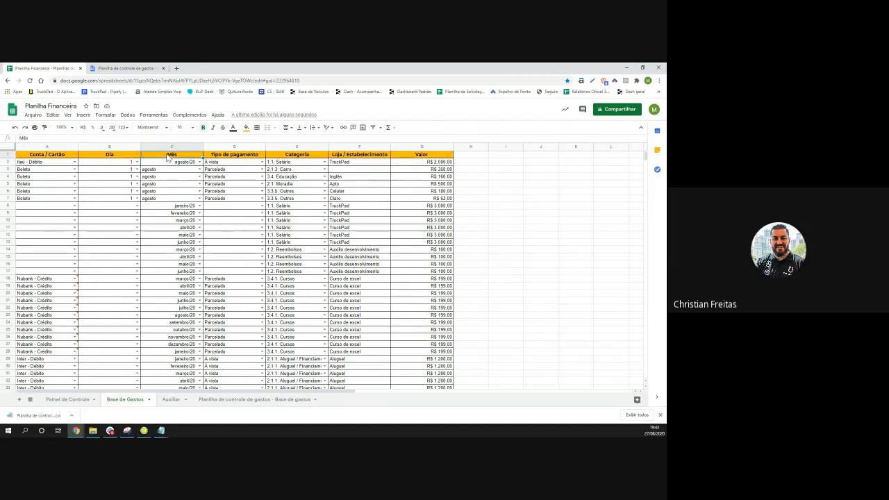
left_click(44, 129)
left_click(168, 172)
key("ctrl+alt+v")
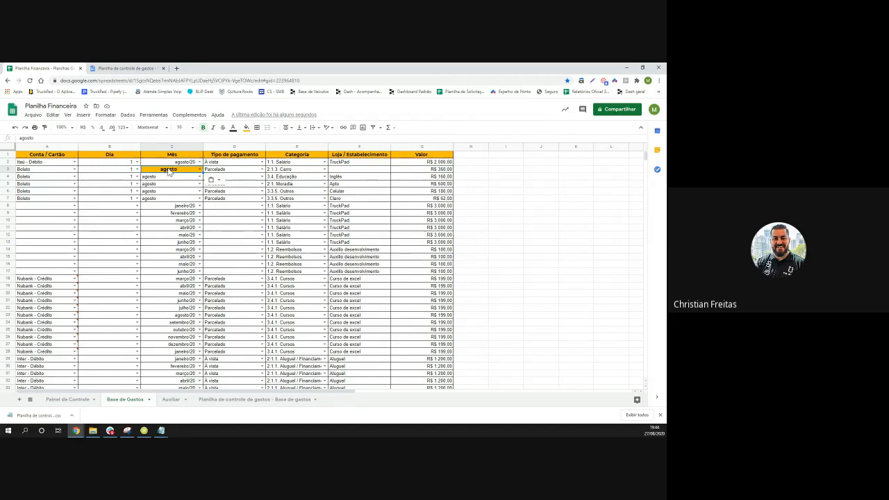
key("ctrl+z")
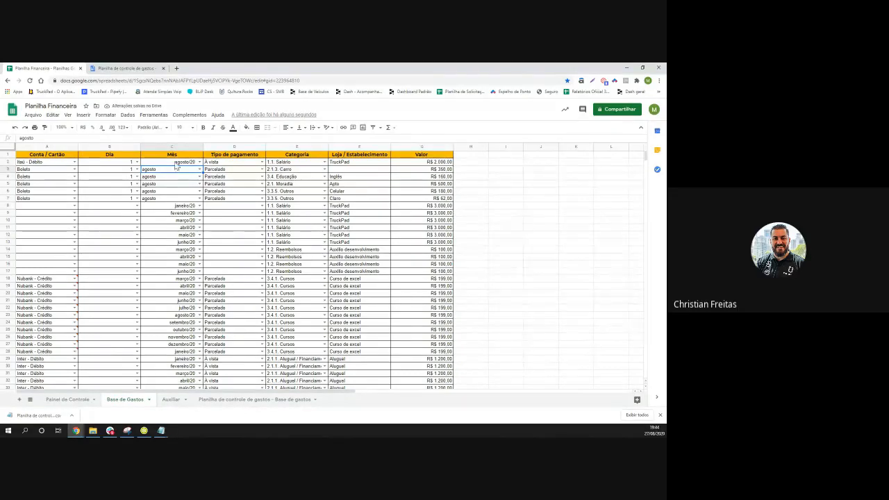
left_click(174, 154)
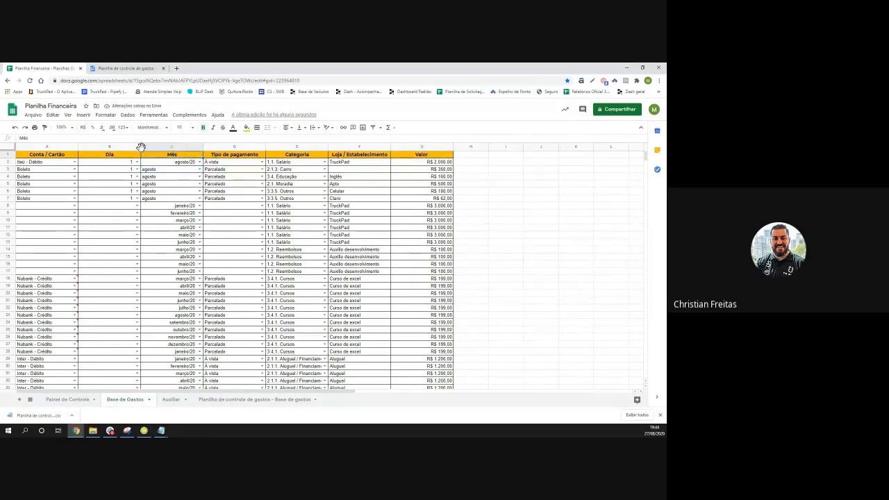
left_click(43, 128)
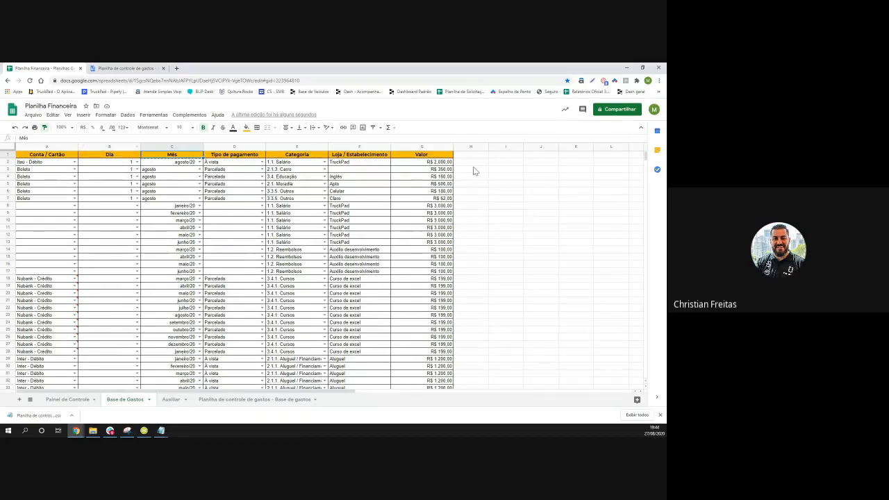
left_click_drag(472, 163, 476, 223)
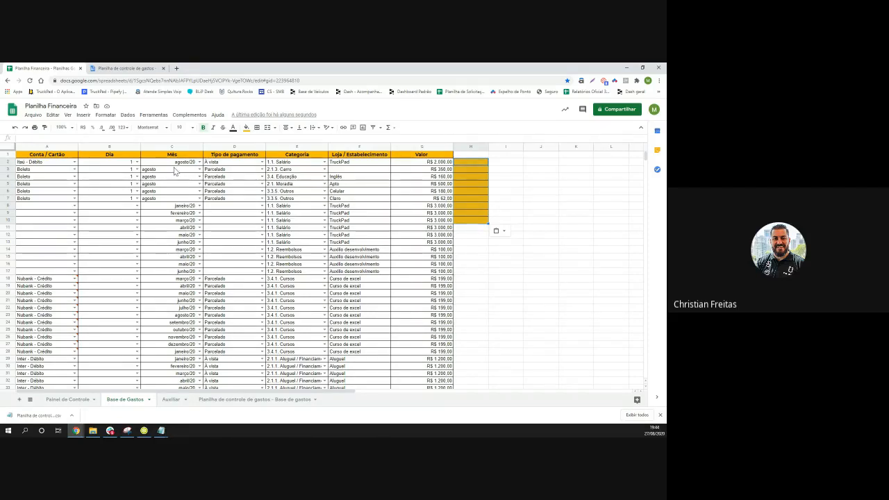
key("ctrl+z")
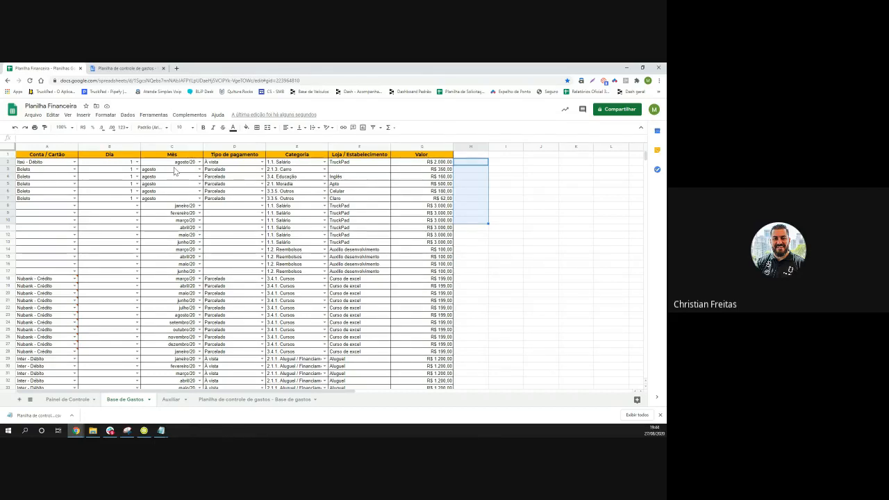
Paint C2's agosto/20 date format onto C3:C7 twice, then check cells C8 and C3
left_click(480, 266)
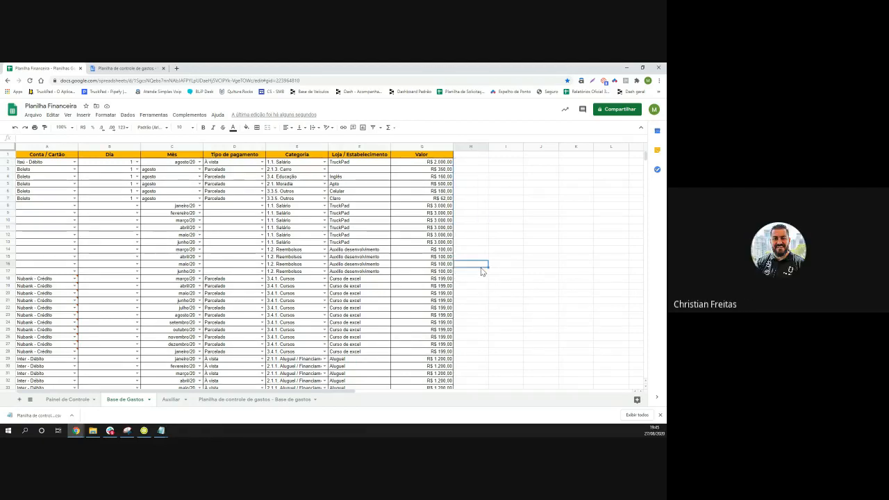
left_click(179, 163)
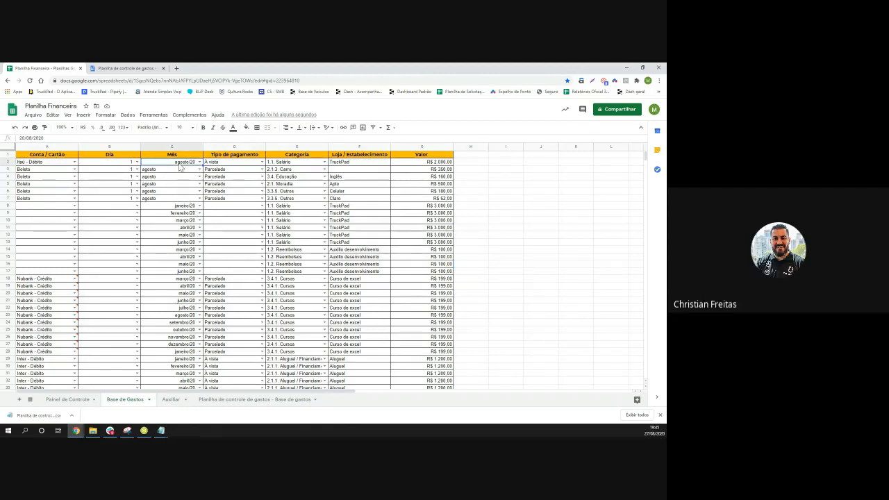
left_click(45, 127)
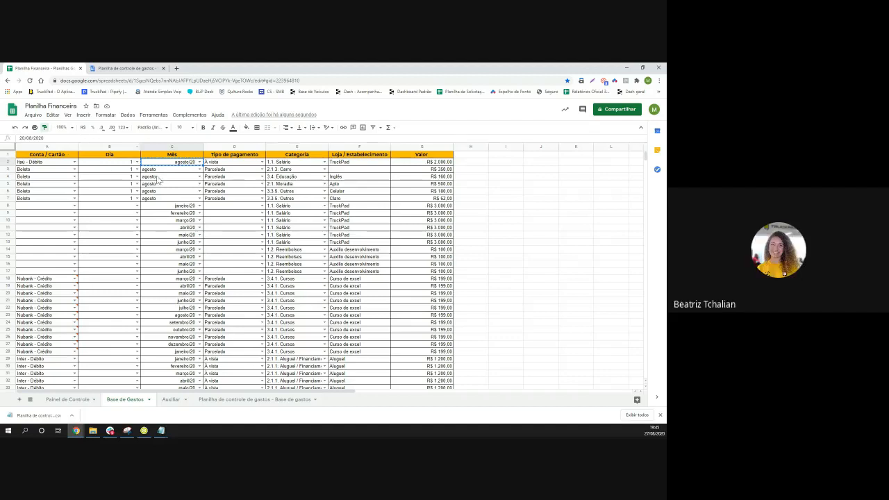
left_click_drag(159, 169, 160, 201)
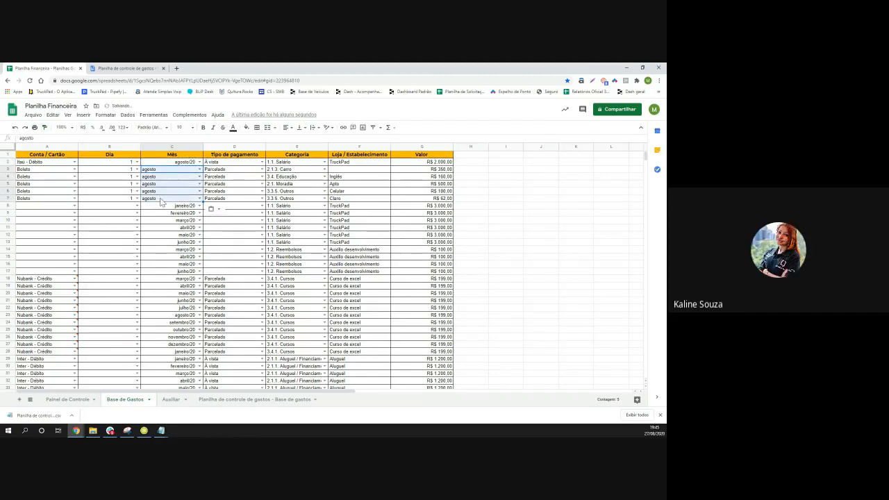
left_click(164, 163)
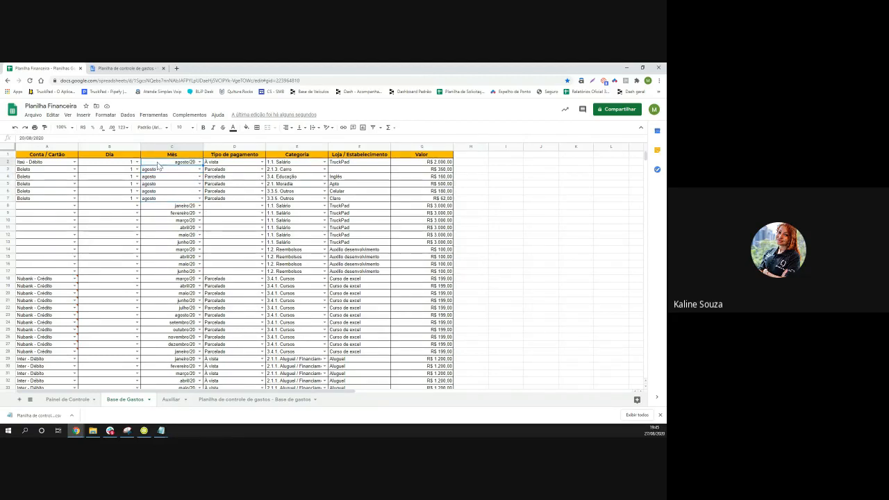
left_click(44, 128)
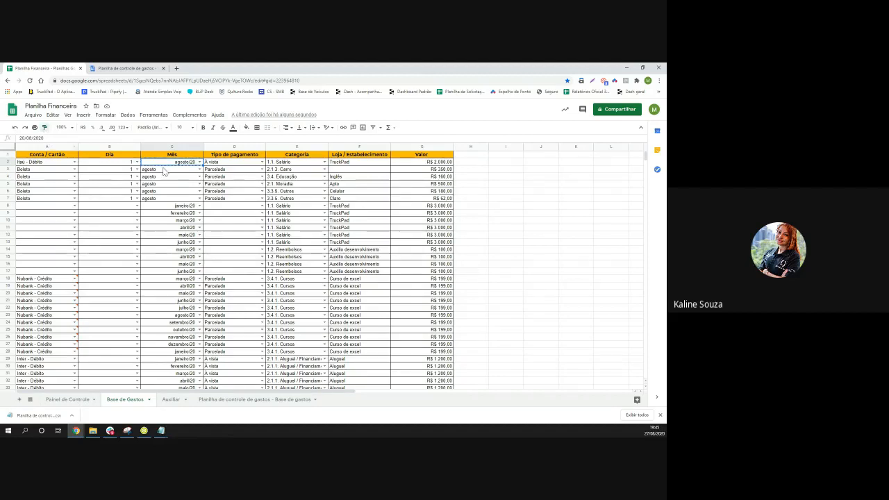
left_click_drag(164, 171, 165, 201)
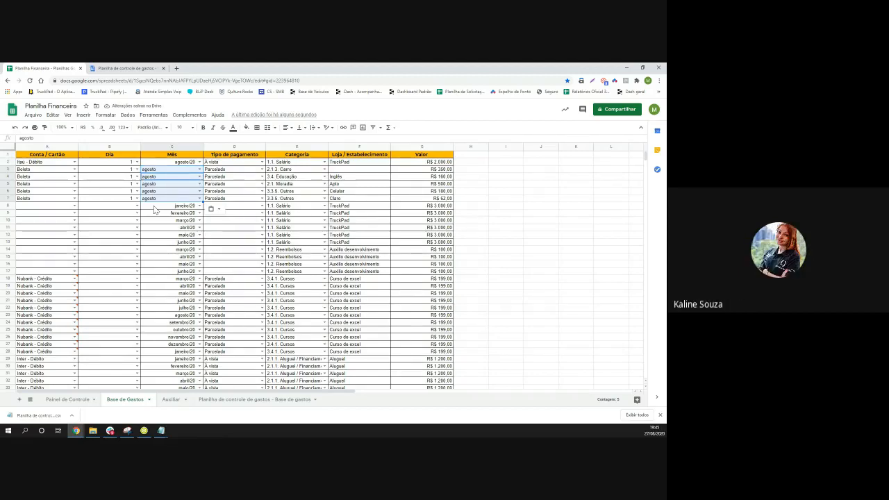
left_click(152, 207)
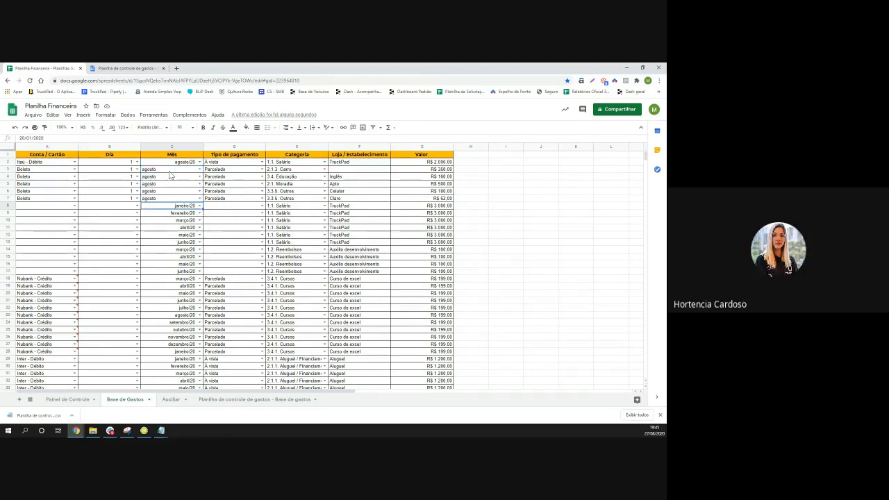
left_click(171, 171)
left_click(178, 163)
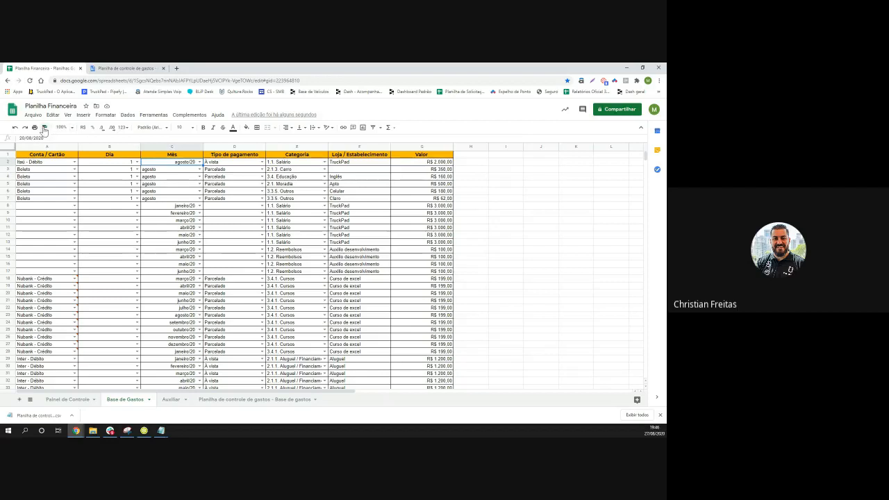
Paint C2's date format onto C3 and C4, then reselect C2
left_click(44, 128)
left_click_drag(173, 172, 173, 178)
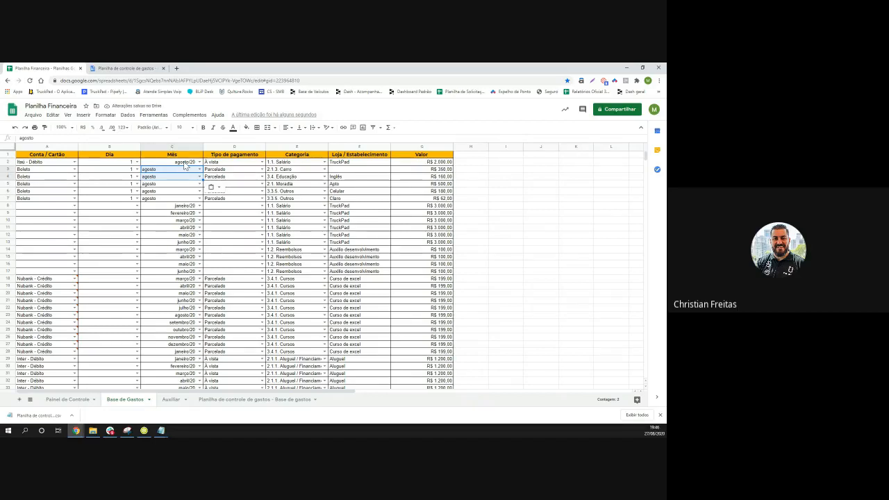
left_click(185, 162)
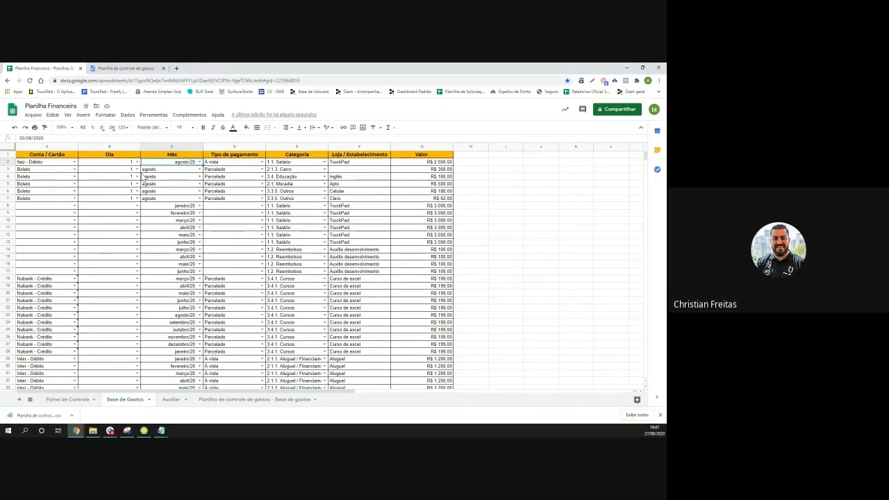
Type =proc into empty cell I1
left_click(507, 155)
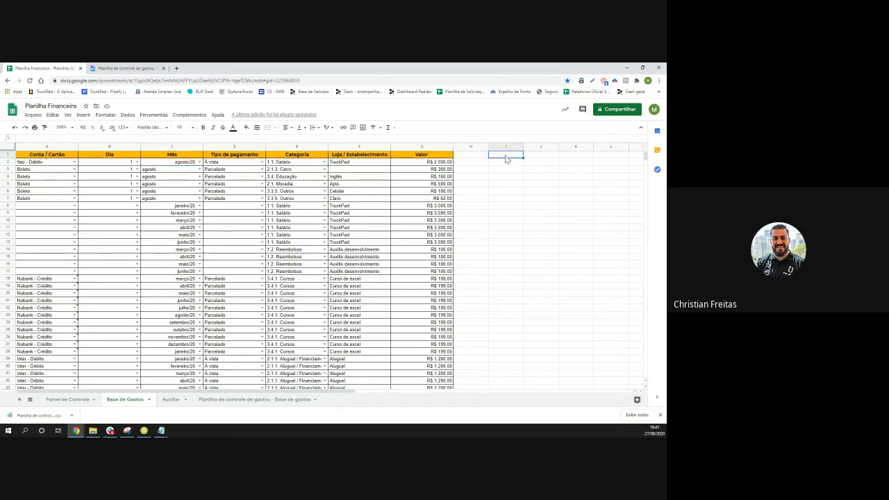
type("=")
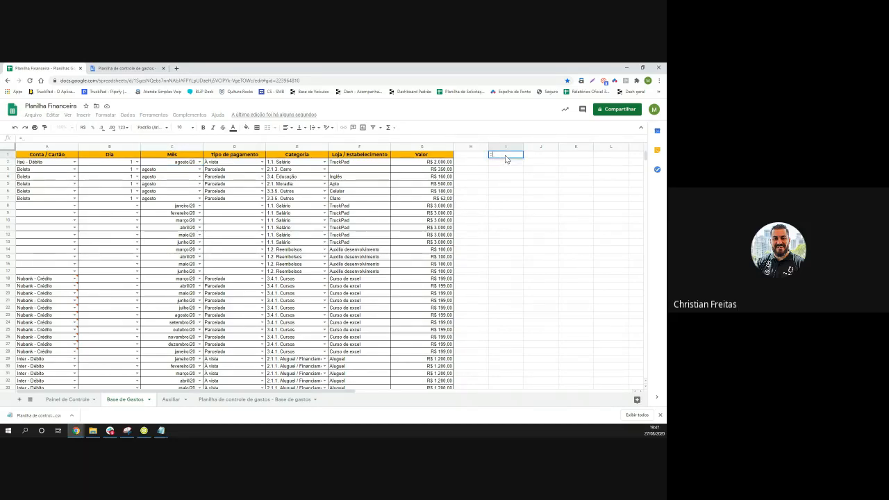
type("proc")
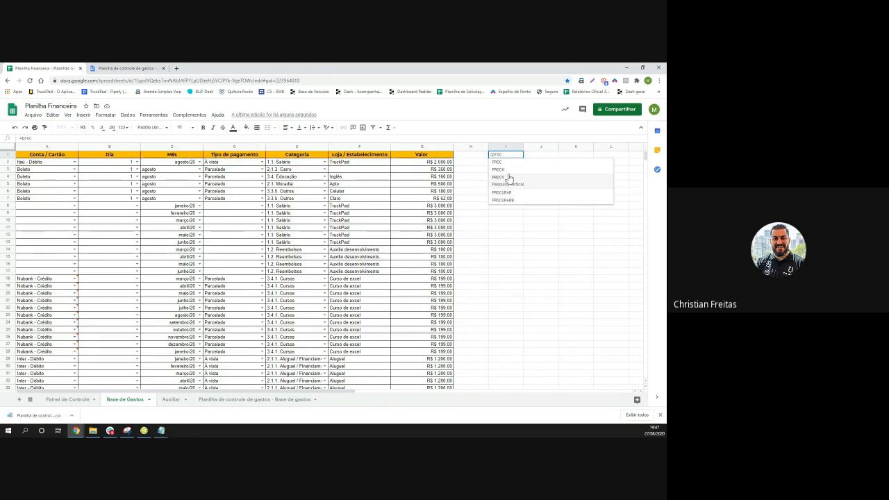
key("ctrl+plus")
key("ctrl+plus")
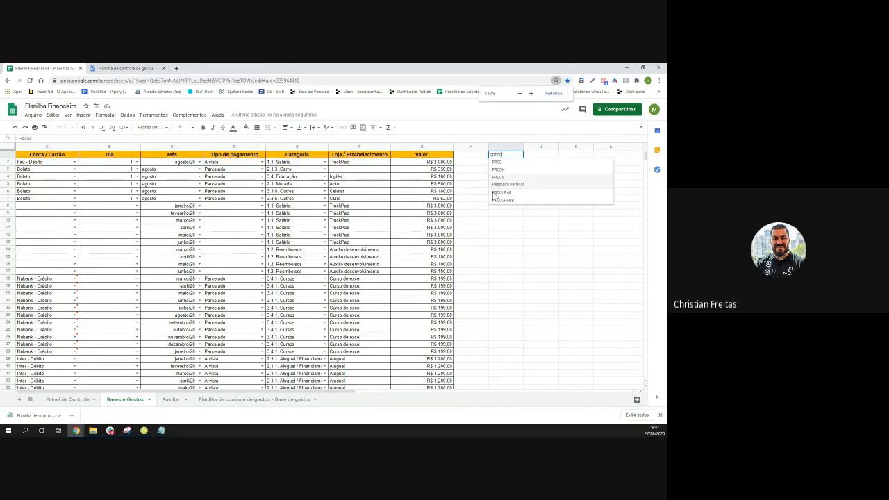
key("ctrl+plus")
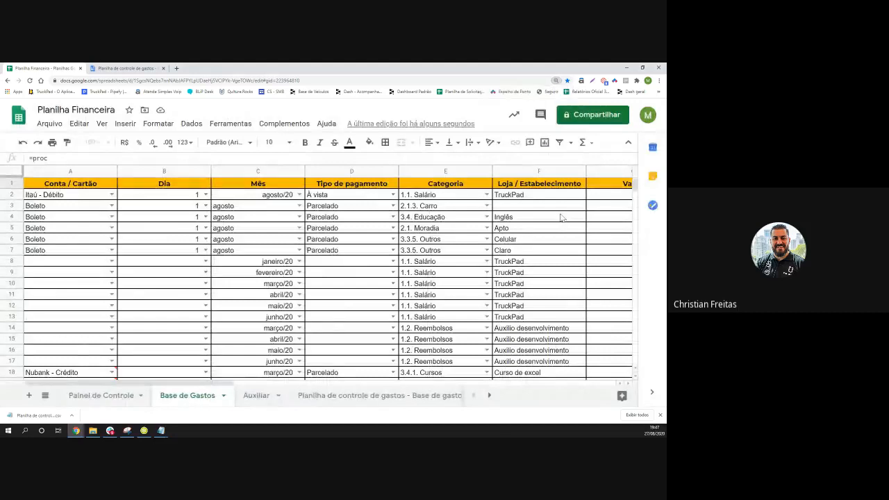
scroll(562, 215, "down", 2)
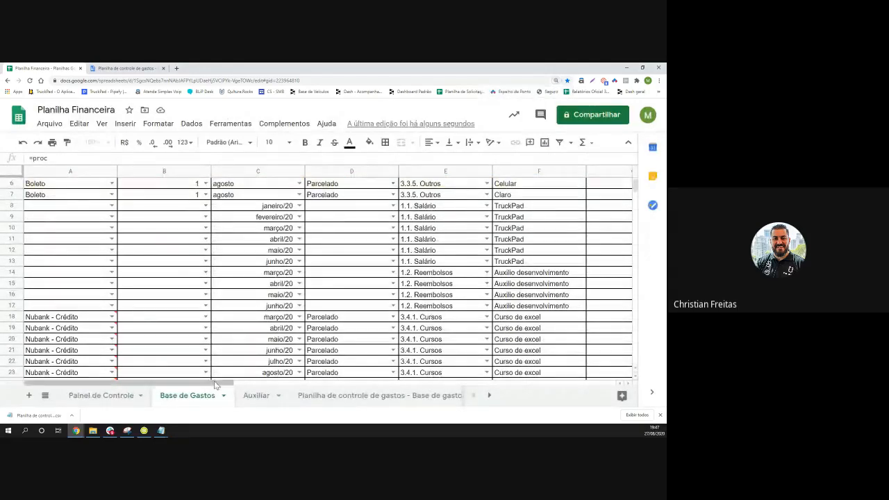
scroll(501, 244, "down", 1)
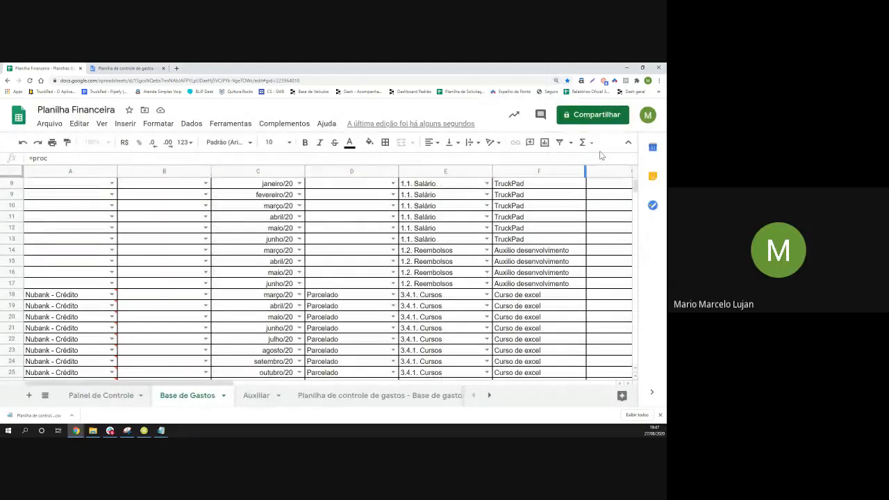
key("ctrl+minus")
scroll(616, 173, "down", 1)
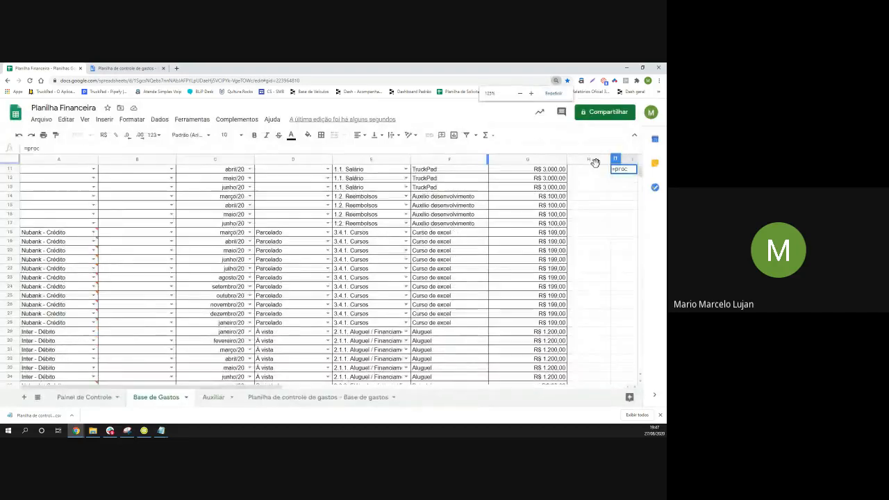
scroll(620, 184, "down", 1)
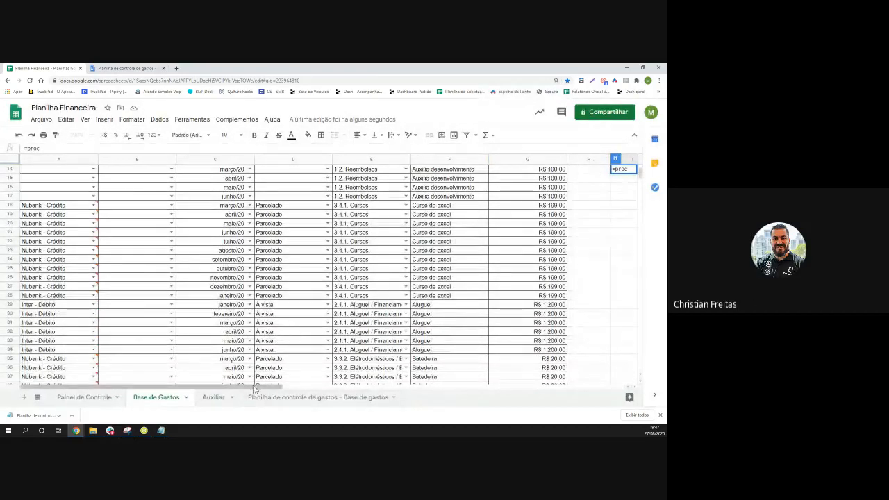
left_click_drag(327, 386, 268, 393)
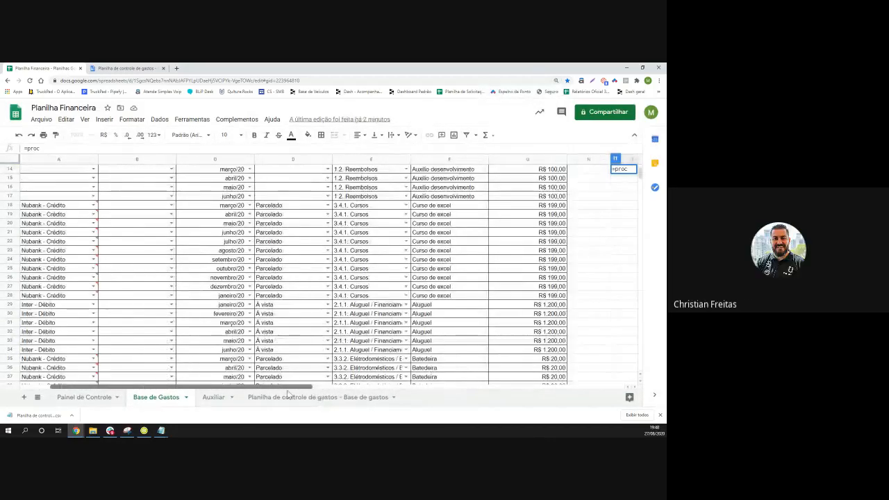
Commit the entry to reveal the #NOME? error, then restart I1 with =procv
left_click(623, 186)
left_click(621, 171)
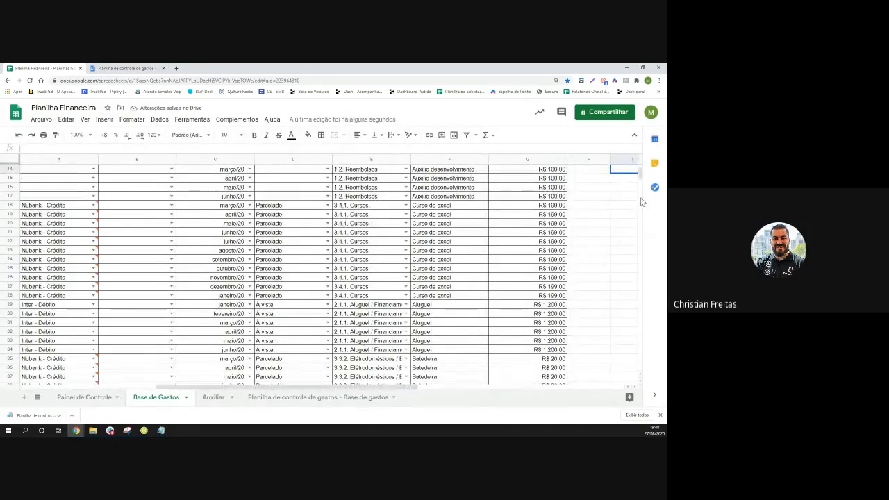
left_click_drag(642, 179, 642, 171)
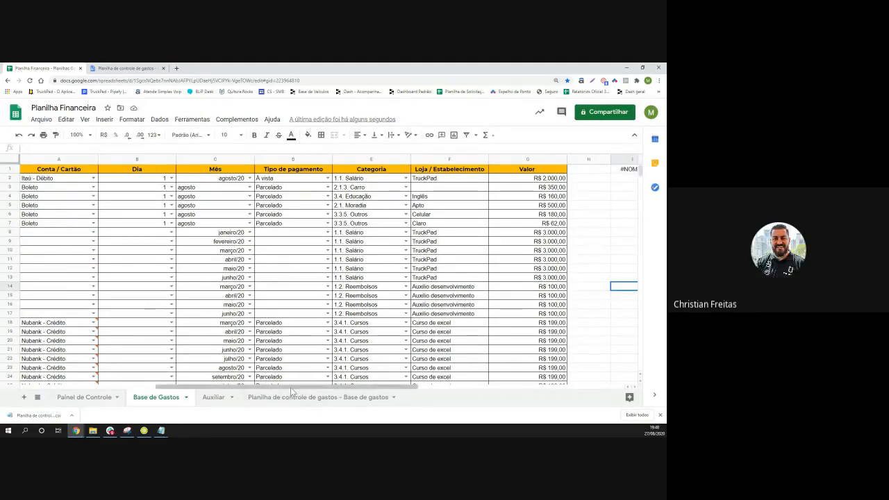
left_click_drag(290, 386, 318, 387)
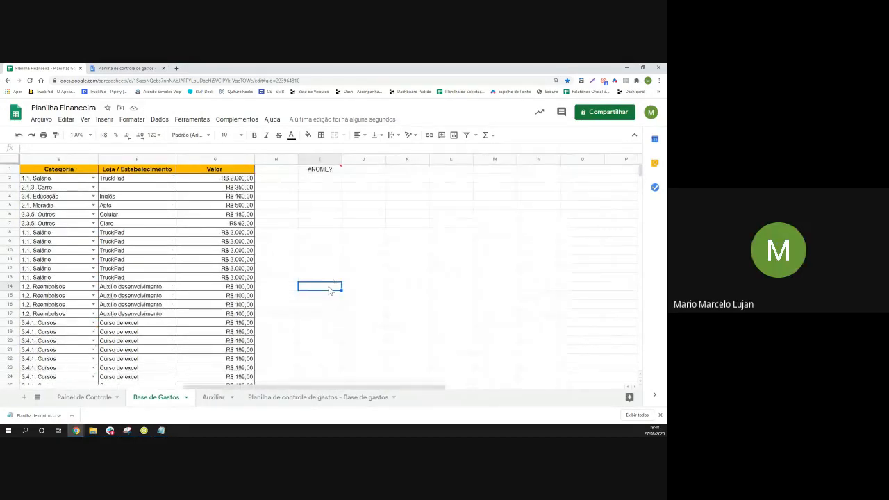
left_click(321, 169)
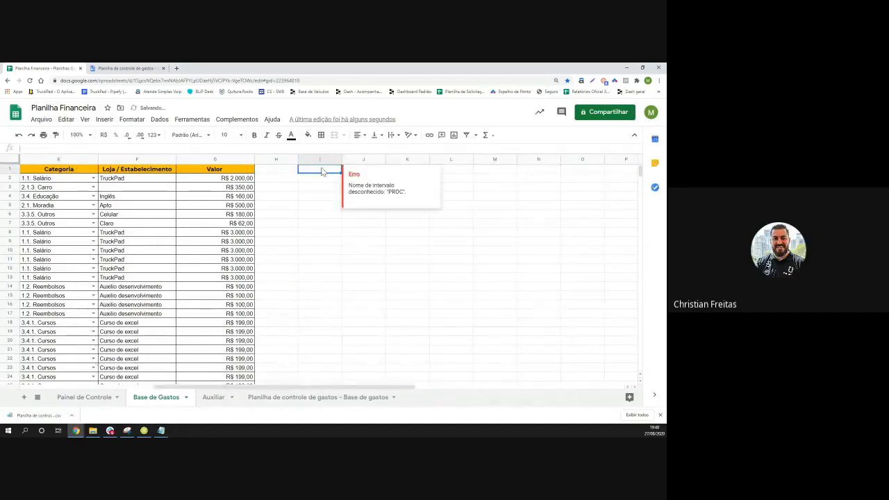
type("=")
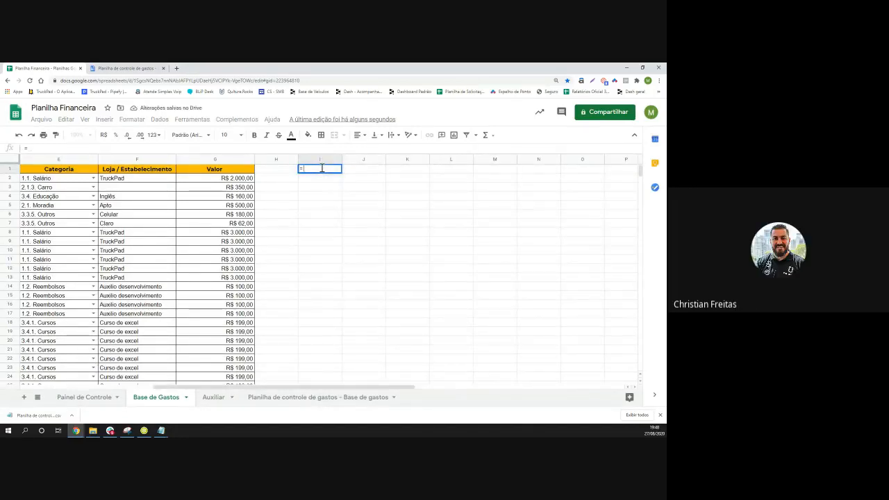
type("procv")
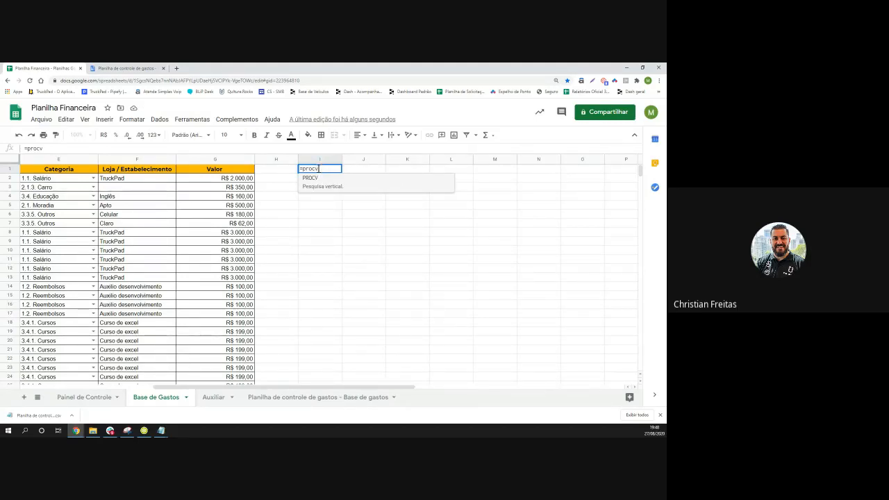
Insert PROCV in I1 and enter A12; as its search key
left_click(320, 189)
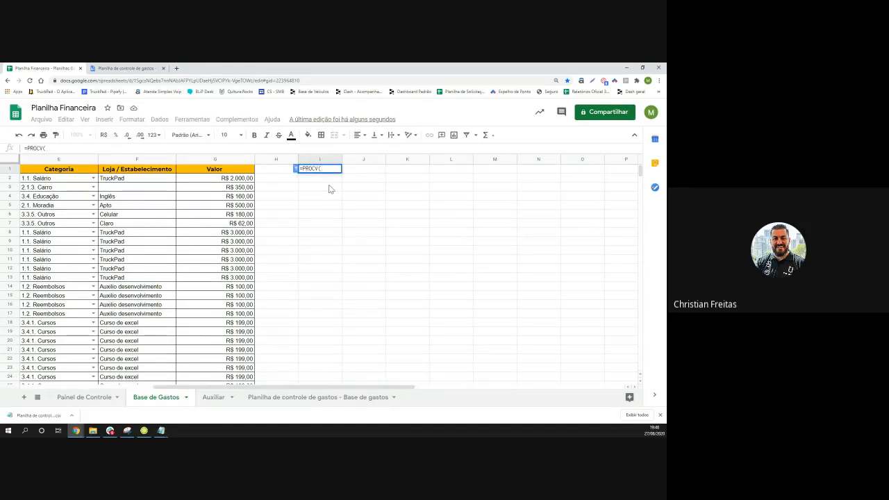
left_click(294, 169)
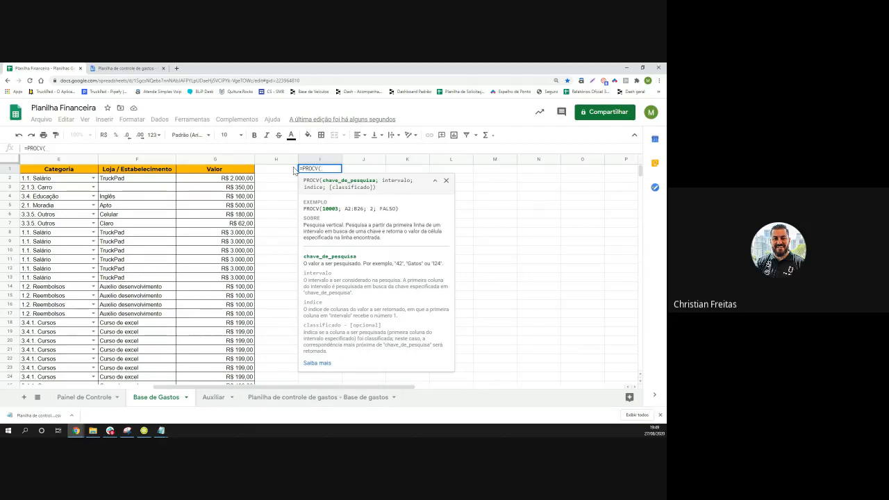
type("a12")
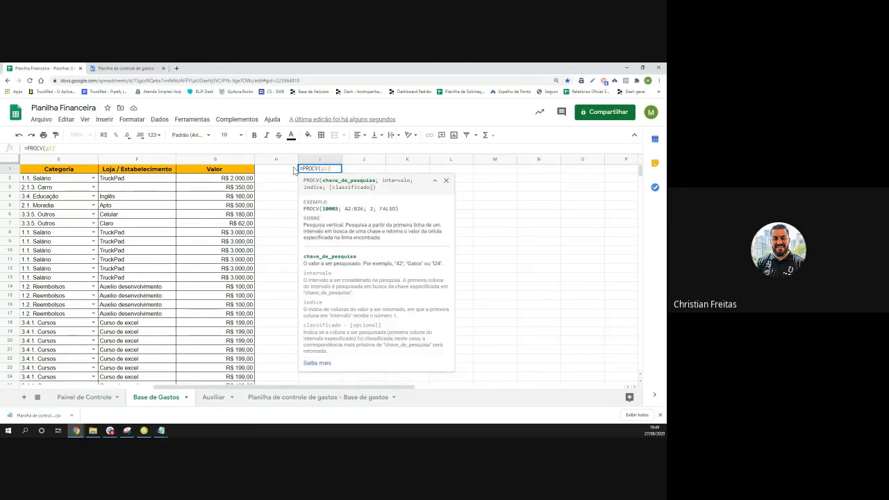
key("BackSpace")
key("BackSpace")
key("BackSpace")
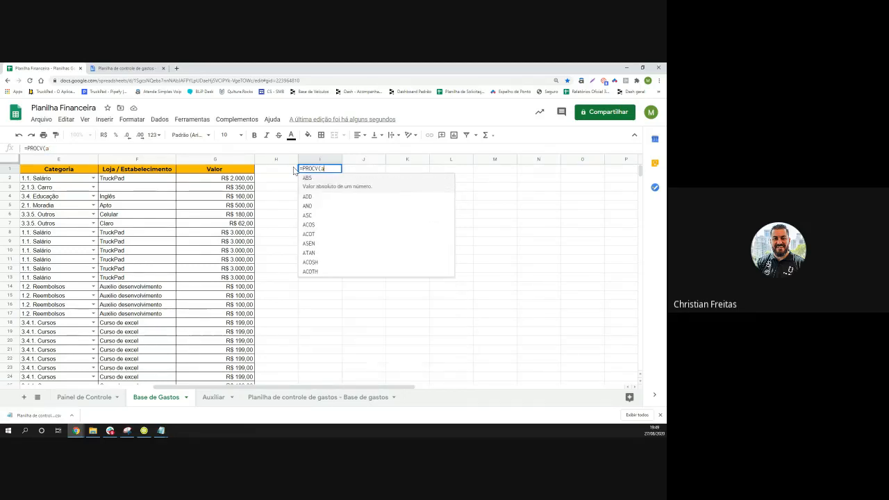
type("A12")
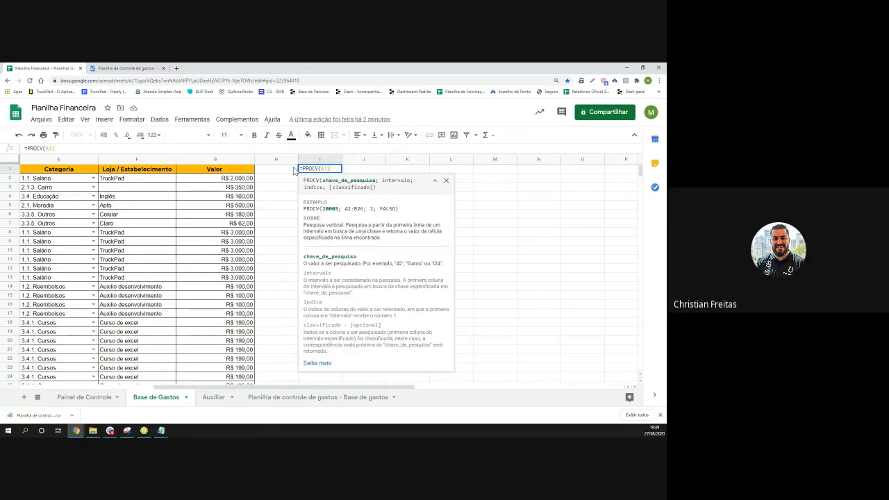
type(";")
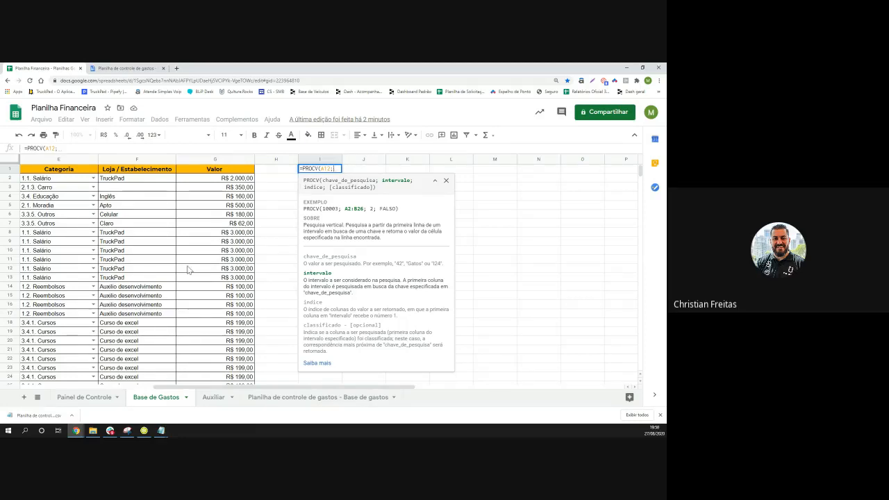
left_click_drag(176, 389, 29, 392)
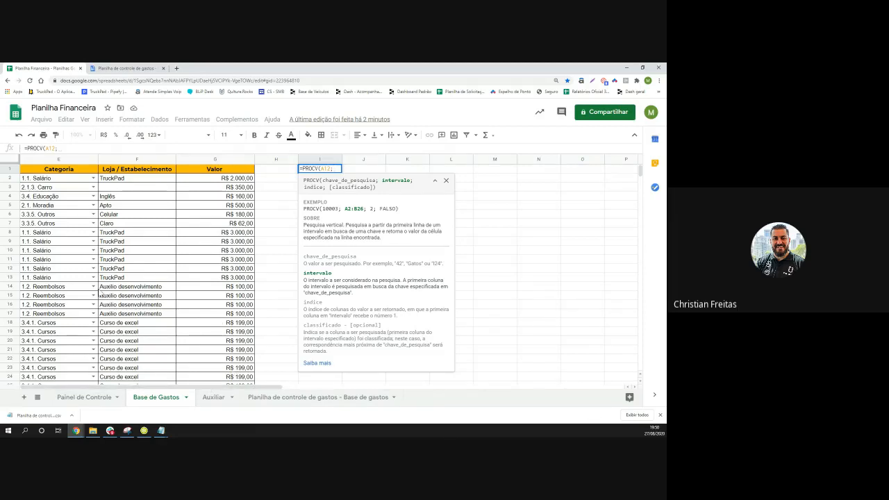
scroll(98, 290, "down", 1)
scroll(124, 342, "up", 1)
Set the lookup range to columns A:E and change the search key from A12 to A2
mouse_move(180, 387)
left_mouse_down()
mouse_move(410, 393)
mouse_move(182, 391)
left_mouse_up()
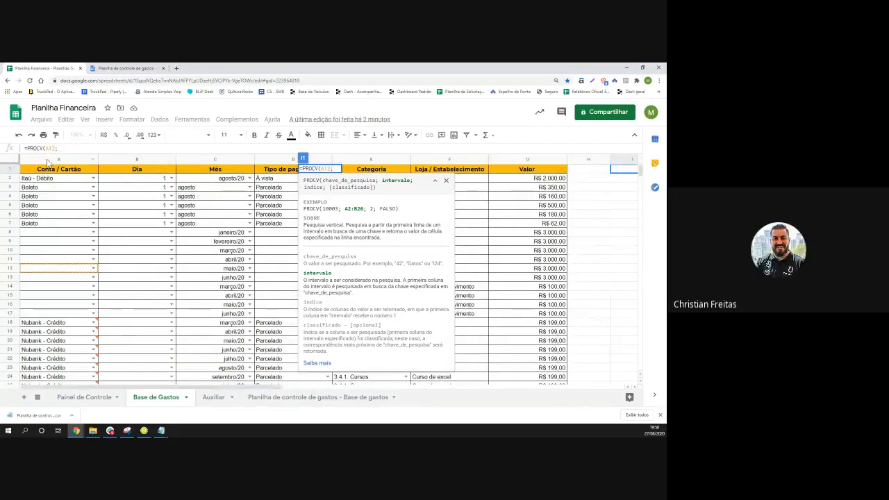
left_click_drag(47, 159, 365, 170)
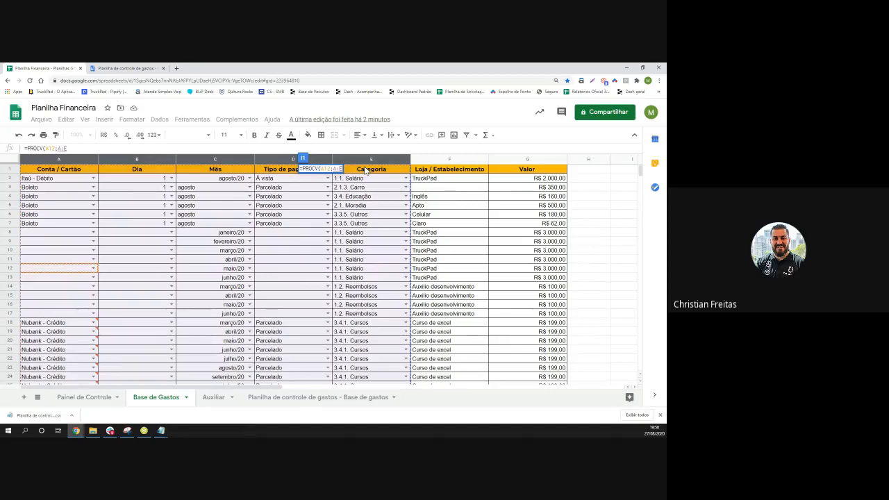
type(";")
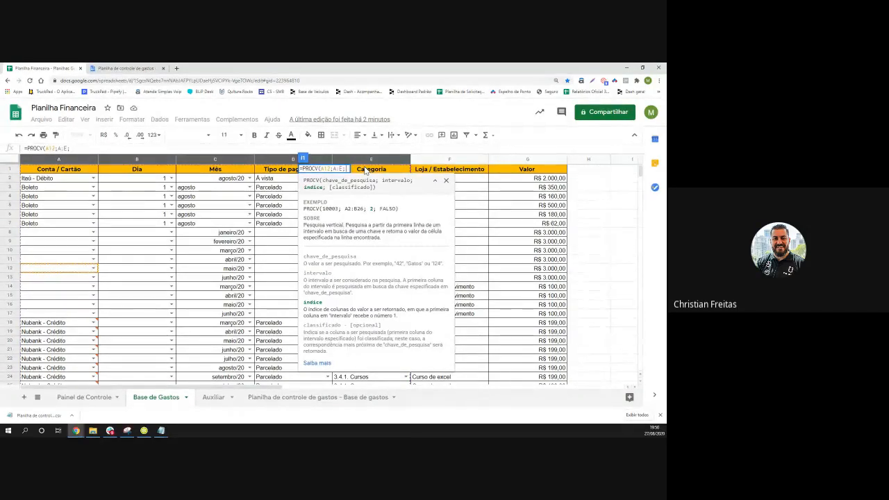
left_click(331, 168)
key("BackSpace")
key("BackSpace")
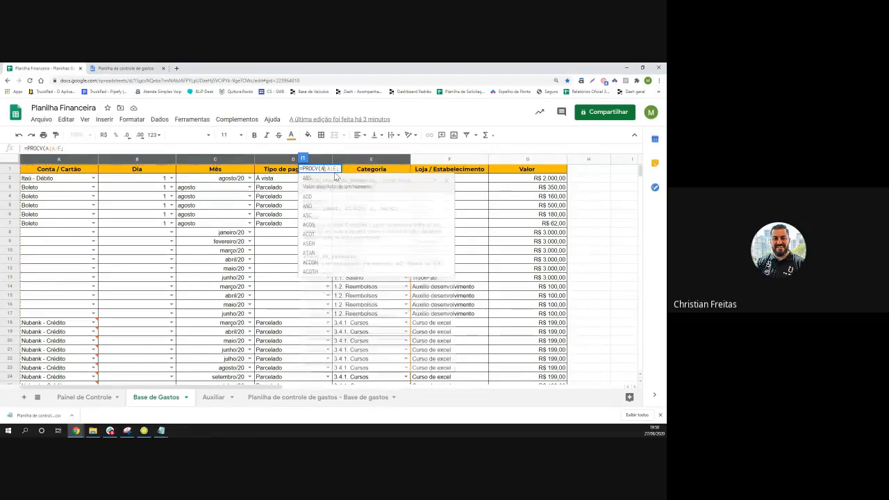
type("2")
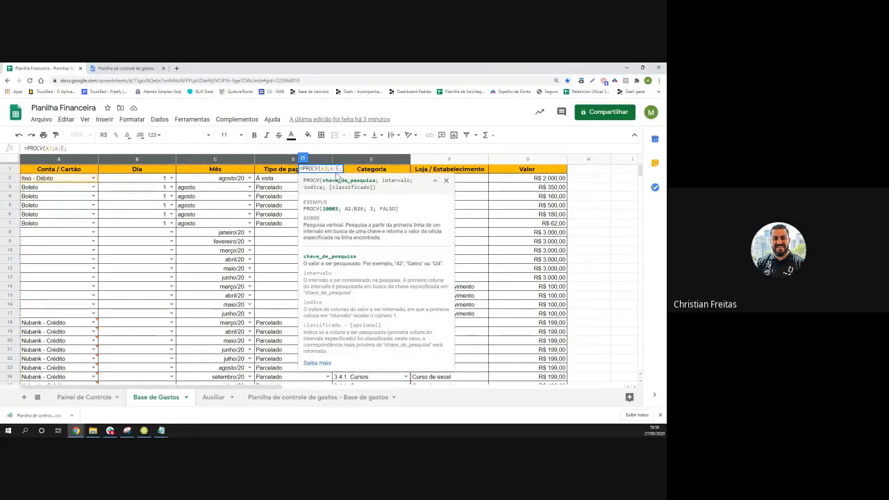
left_click(342, 169)
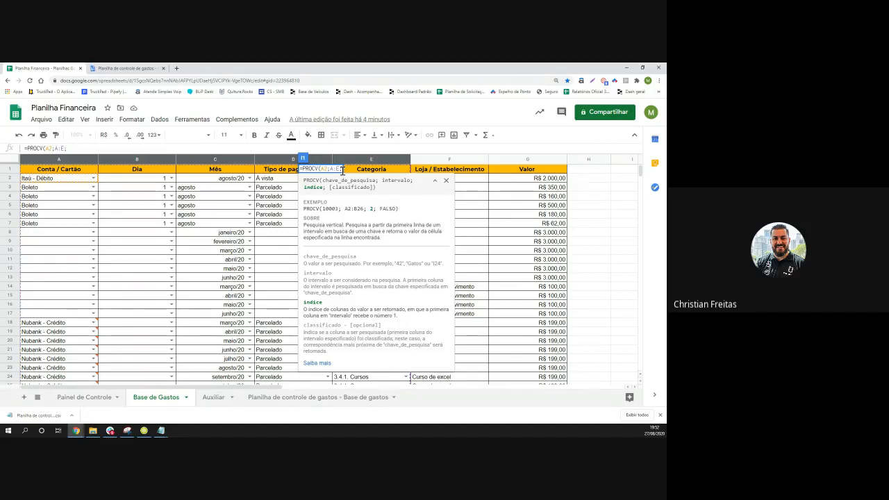
Finish I1 as =PROCV(A2;A:E;4;FALSO) and commit it, returning À vista
type("4")
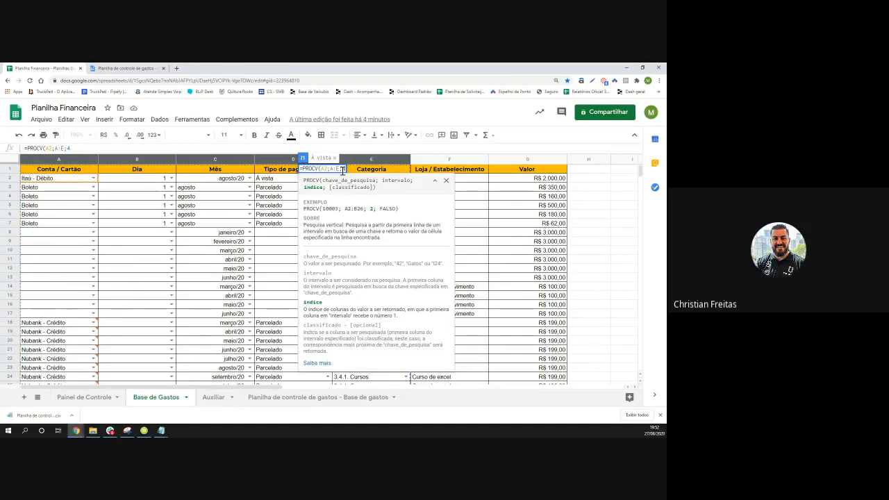
type(";")
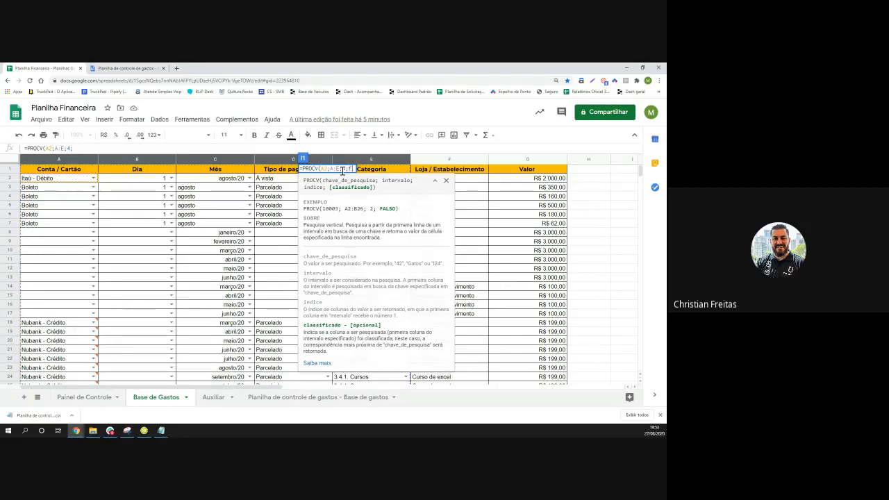
type("falso")
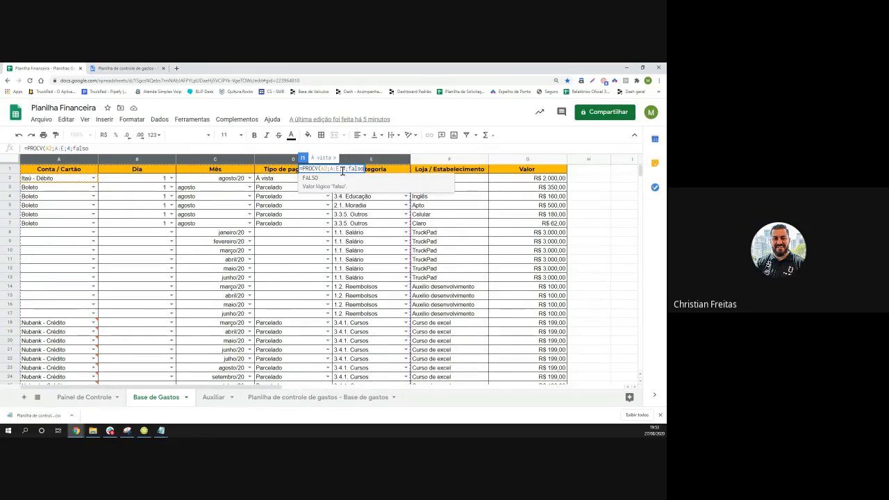
key("Tab")
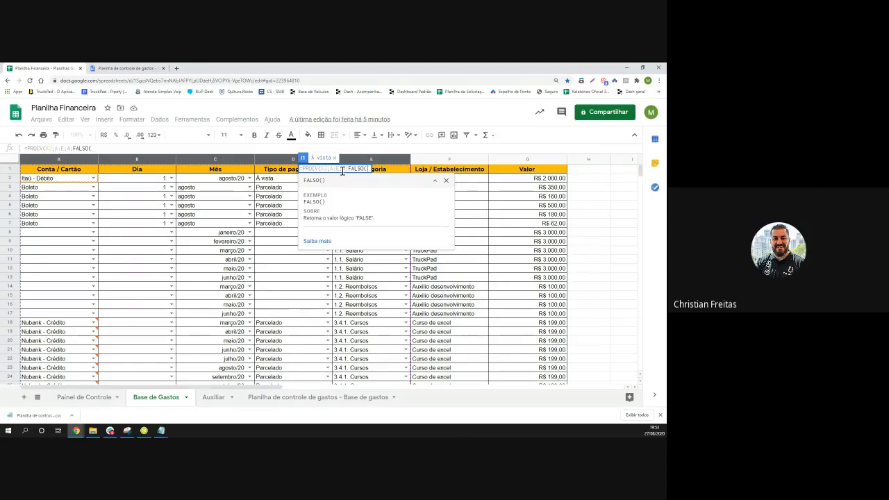
key("BackSpace")
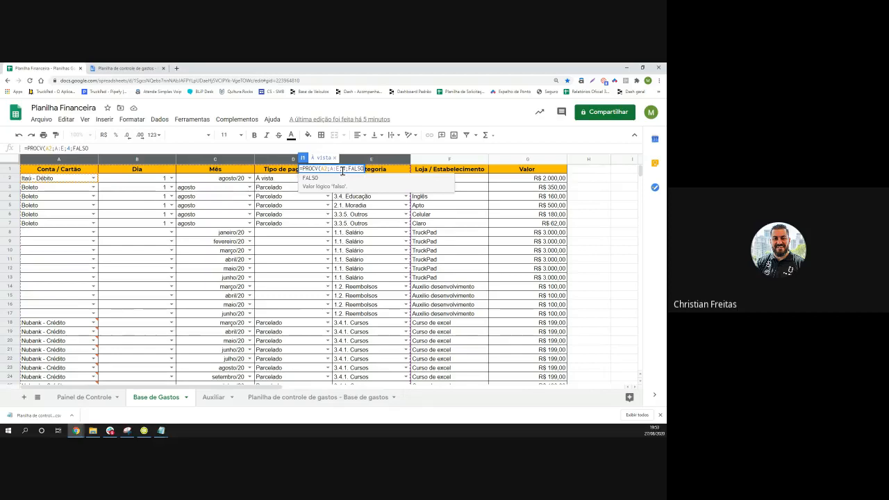
type("(")
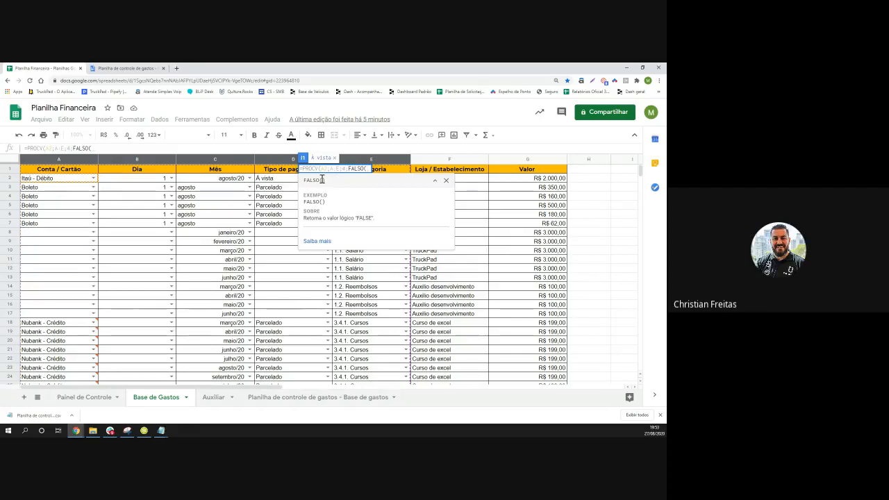
key("BackSpace")
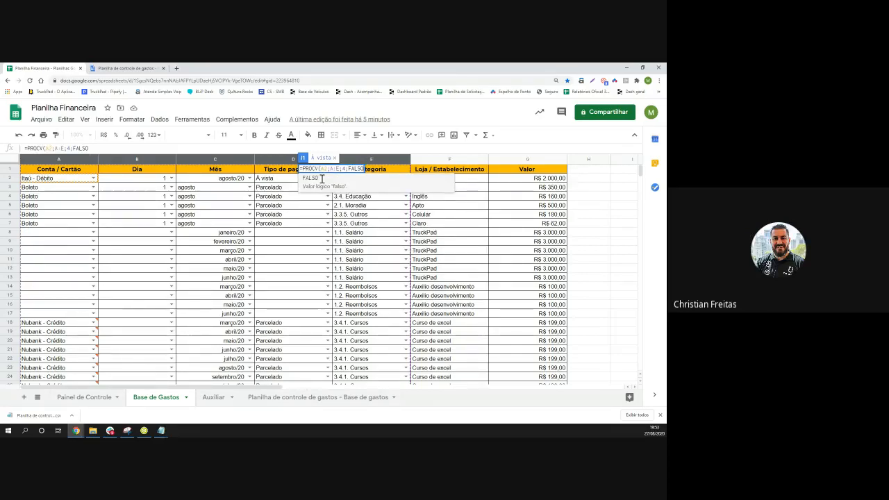
type(")")
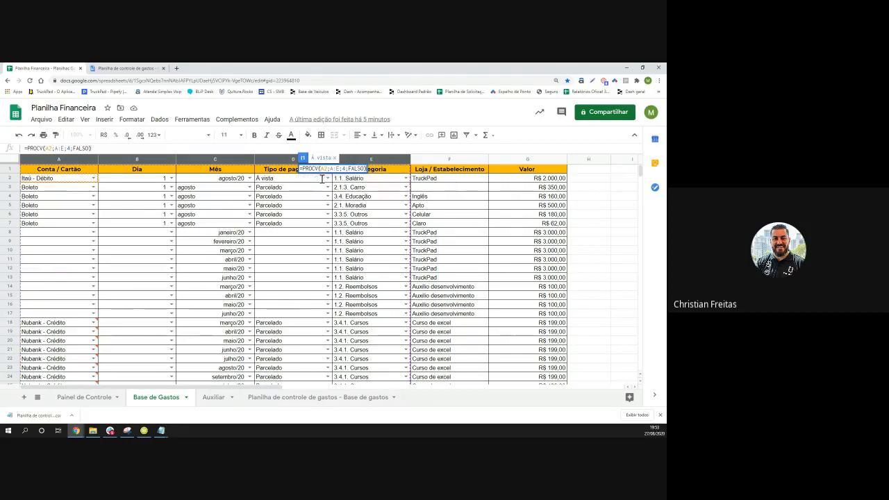
key("Return")
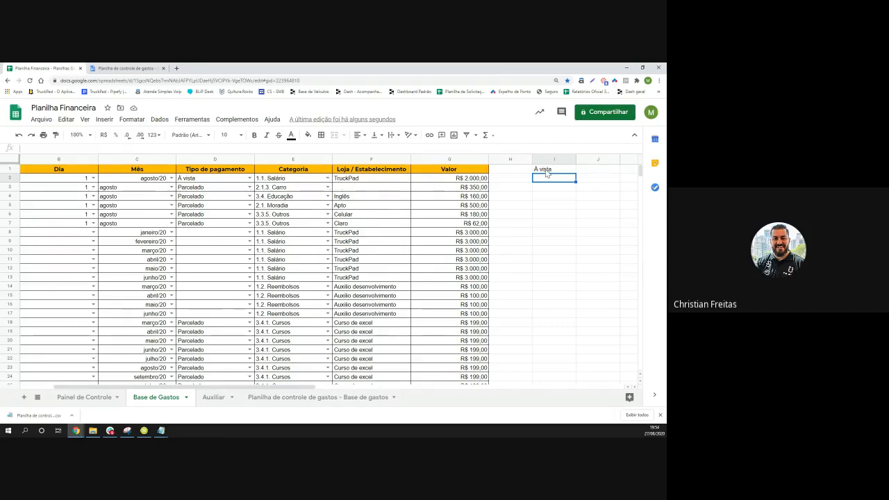
Change I1's column index from 4 to 3 so the lookup returns agosto/20
left_click(546, 170)
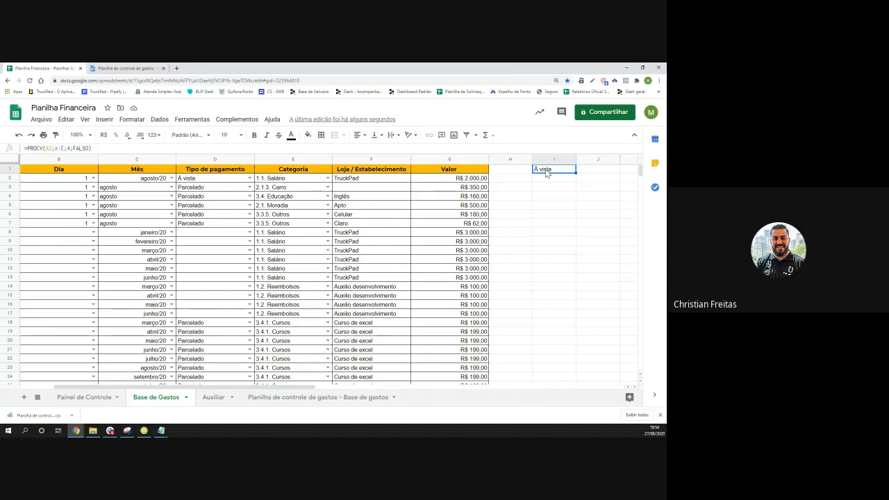
double_click(546, 173)
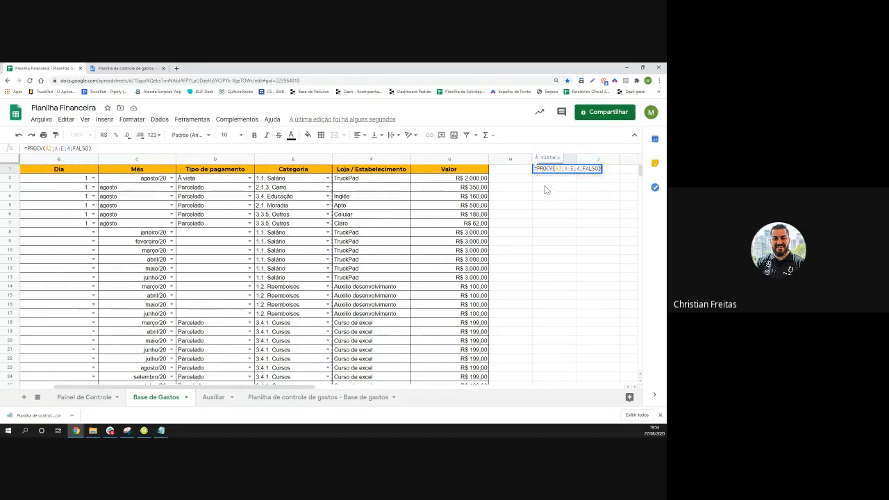
double_click(579, 168)
key("BackSpace")
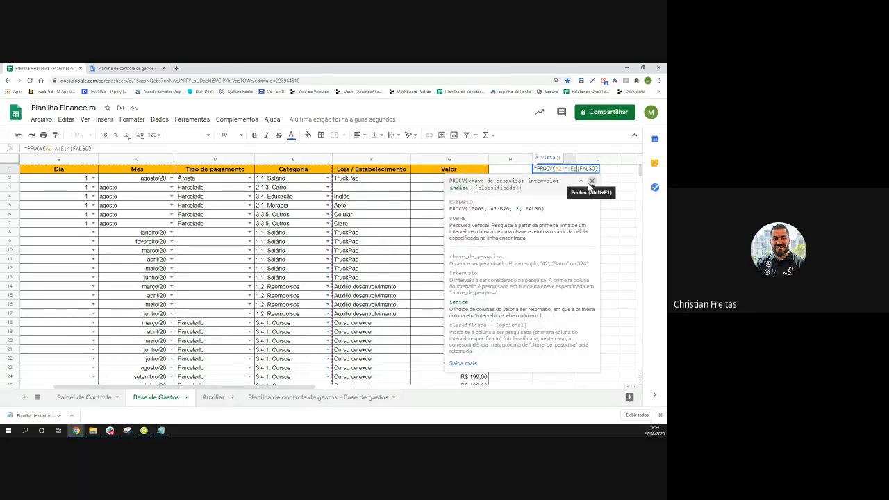
type("3")
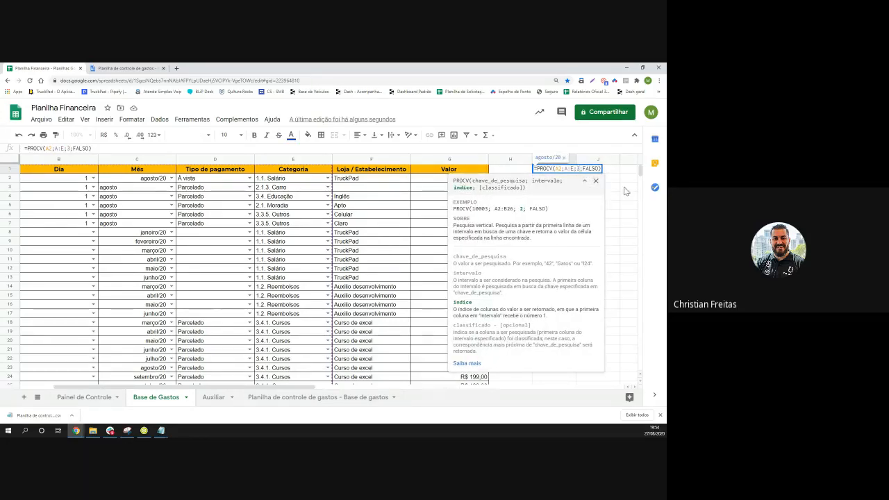
key("Return")
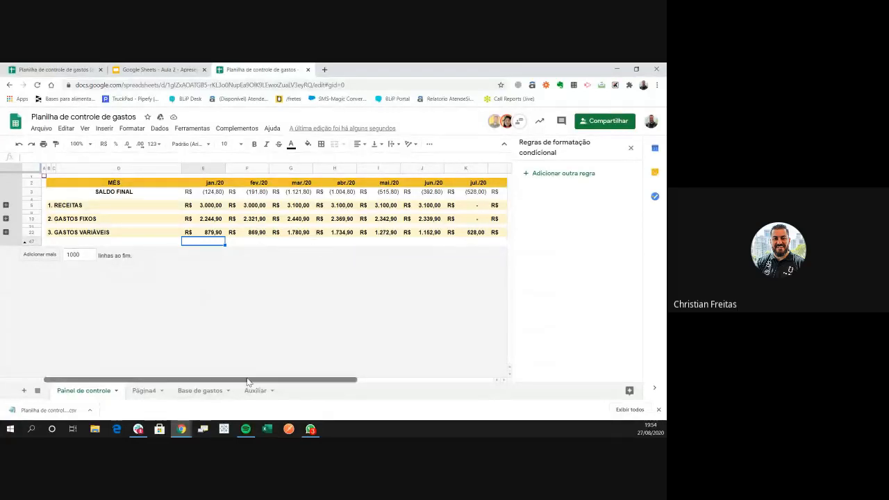
Scroll the Painel de controle dashboard and check the date behind the jan./20 header
left_click_drag(248, 380, 106, 372)
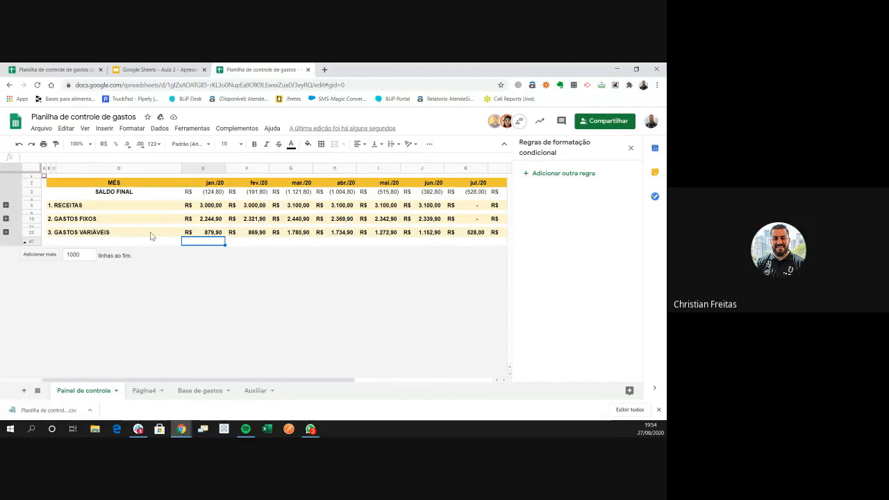
left_click_drag(56, 183, 469, 240)
left_click(469, 241)
key("Left")
key("Left")
key("Left")
key("Left")
key("Left")
key("Left")
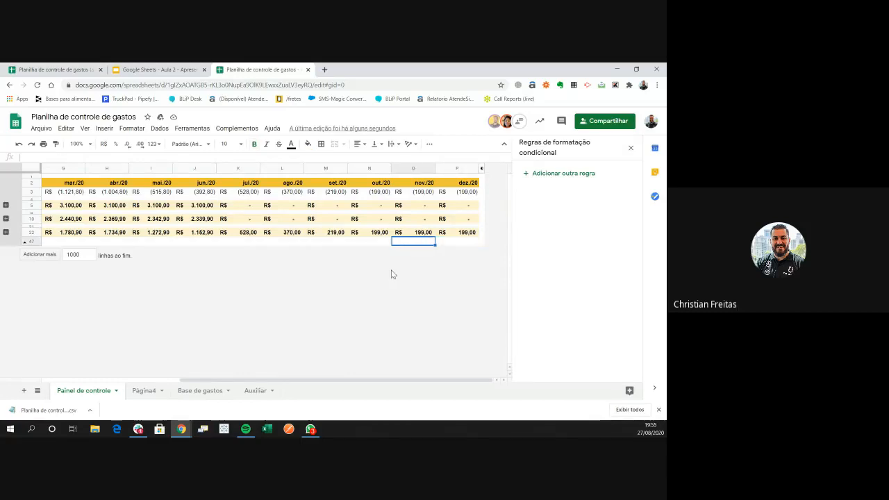
key("Left")
key("Left")
key("Left")
key("Left")
key("Left")
key("Left")
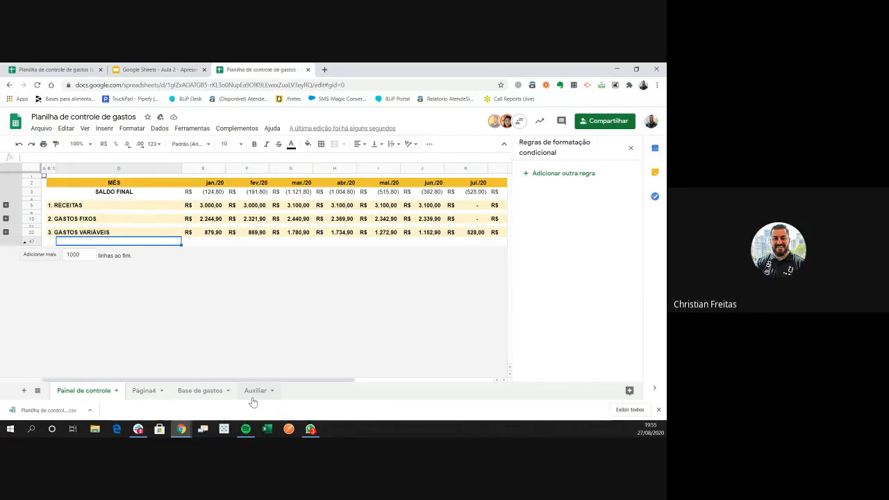
left_click(203, 182)
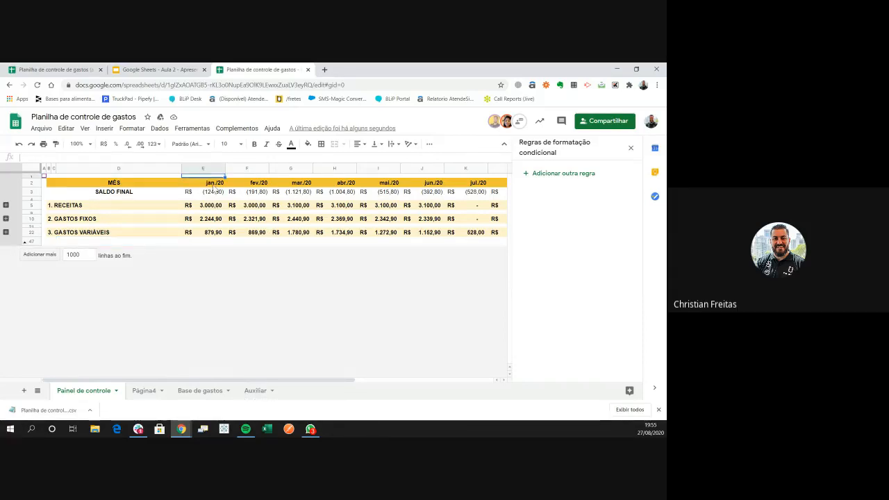
Copy the MÊS header row through dez./20 and go to the Página4 sheet
left_click(144, 184)
key("shift+Right")
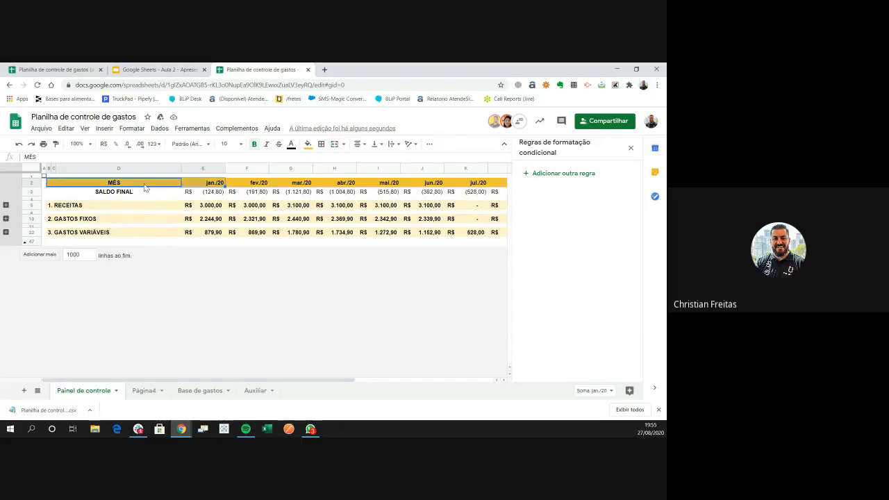
key("ctrl+shift+Right")
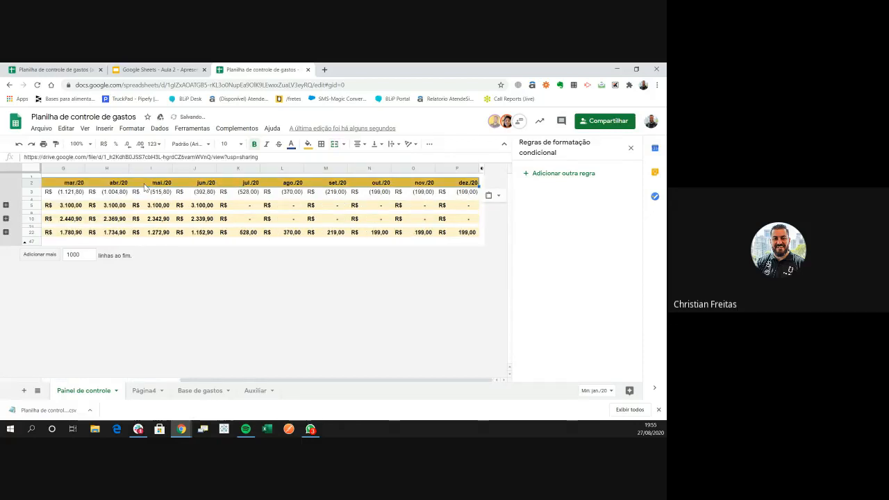
key("ctrl+z")
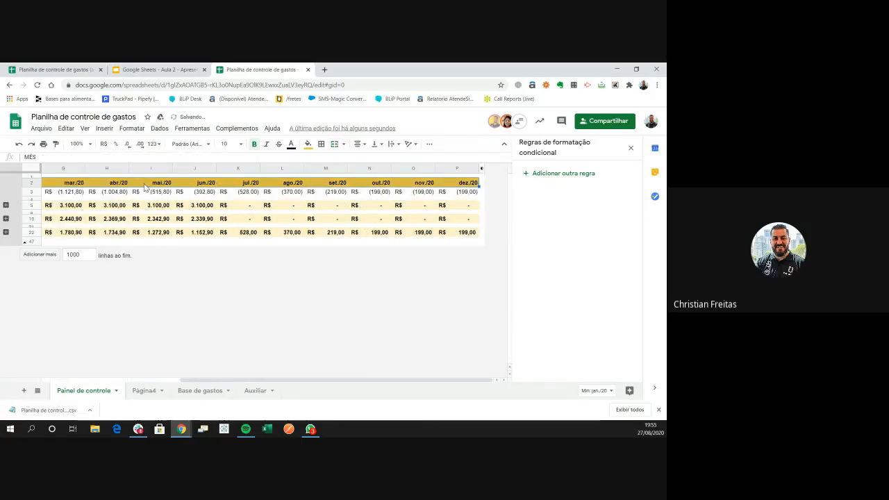
key("ctrl+c")
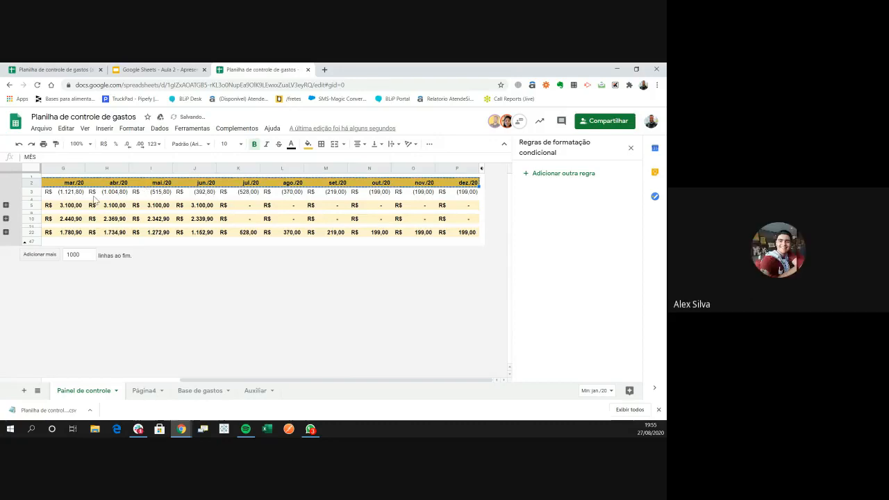
left_click(142, 393)
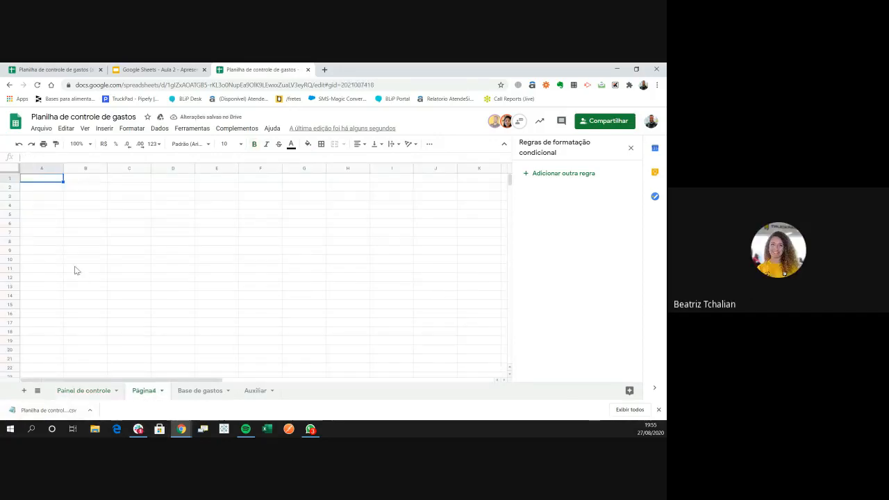
Paste the MÊS header row (jan./20–dez./20) into B4 of Página4
left_click(73, 234)
left_click(80, 204)
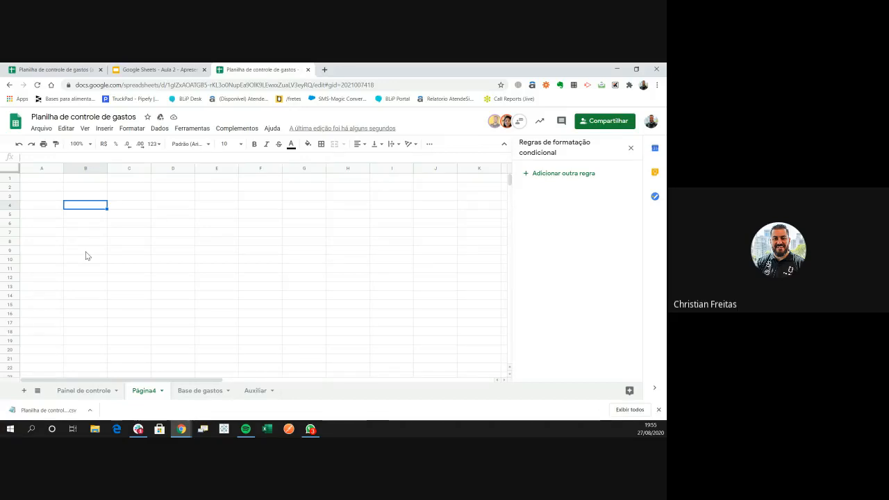
key("ctrl+v")
key("Left")
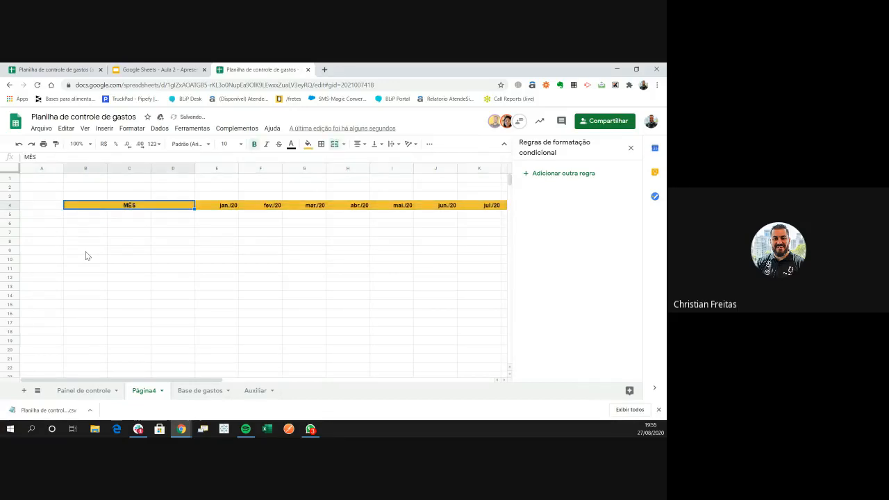
Auto-fit all Página4 columns to the month headers, then return to Painel de controle
left_click(10, 168)
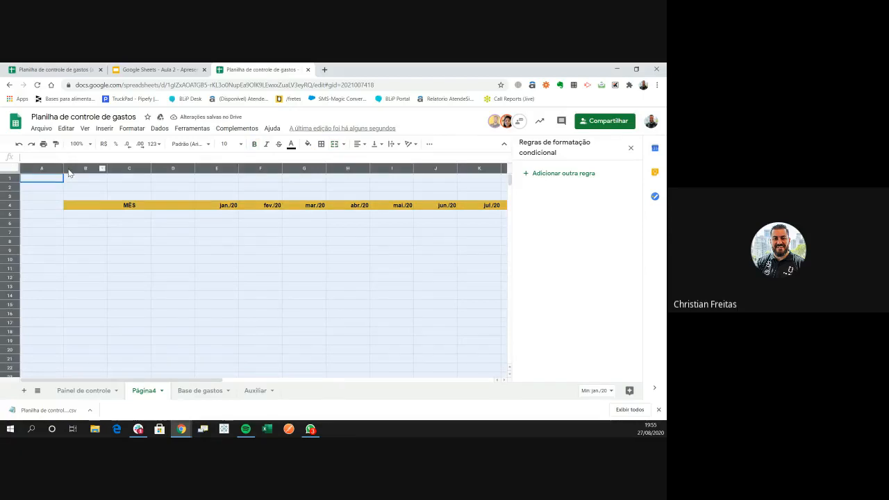
double_click(63, 168)
left_click_drag(64, 168, 35, 168)
left_click(101, 250)
key("ctrl+a")
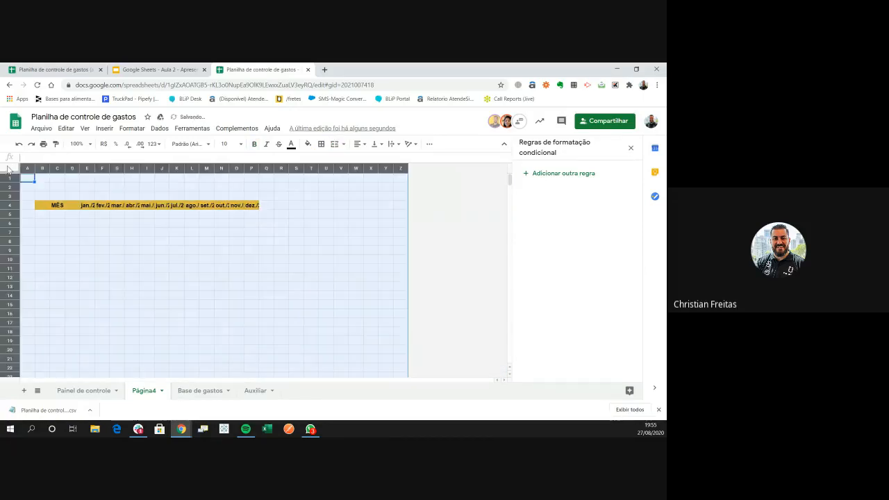
left_click_drag(94, 168, 95, 181)
double_click(95, 168)
left_click(111, 242)
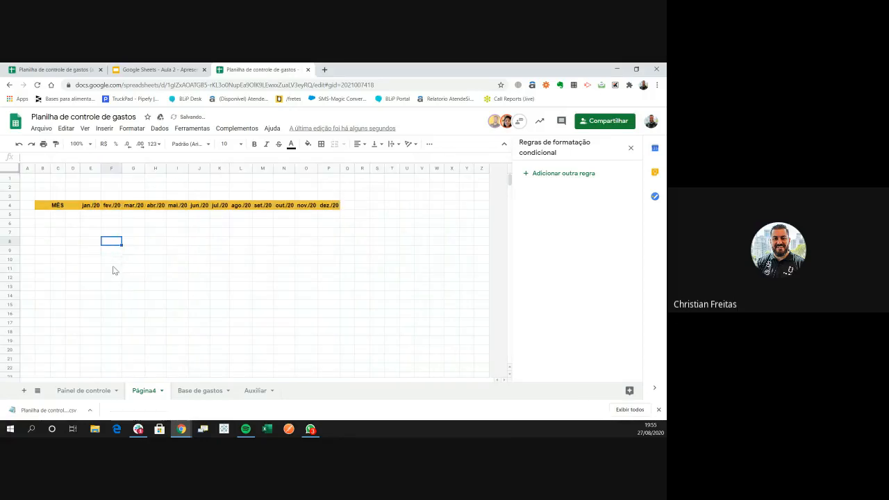
left_click(55, 249)
left_click(41, 214)
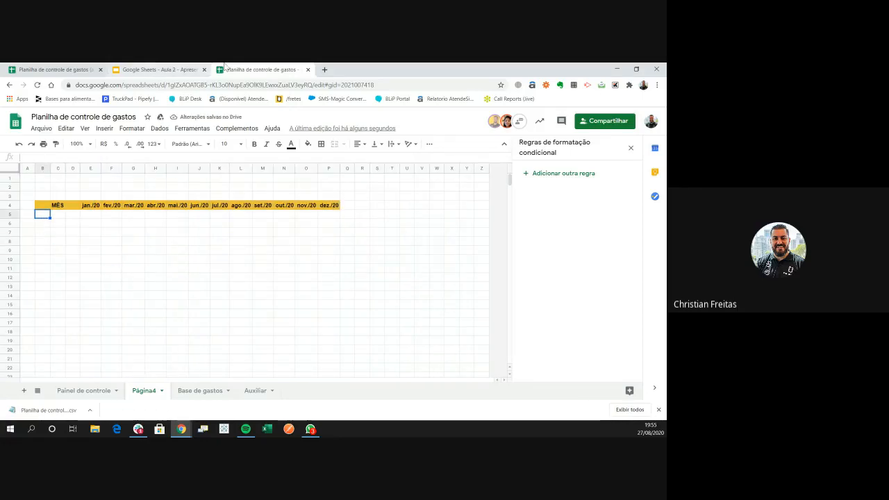
left_click(84, 394)
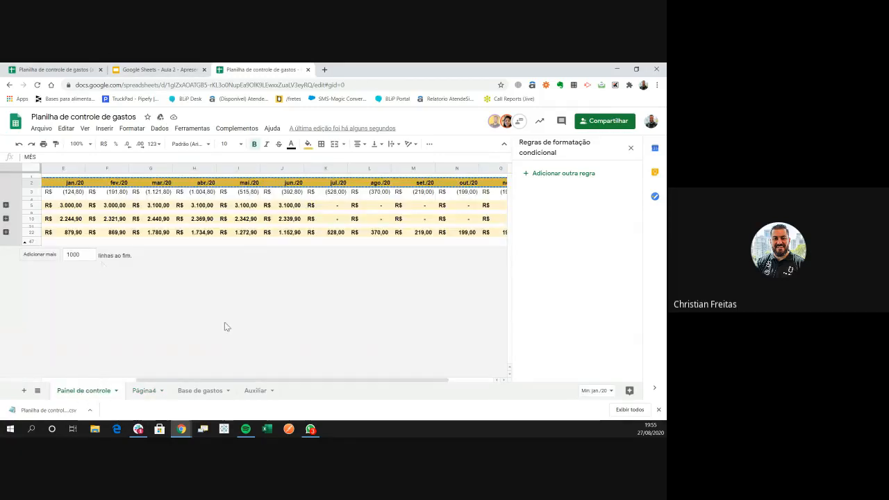
Copy the 1. RECEITAS label from Painel de controle into B5 of Página4
left_click_drag(296, 379, 12, 248)
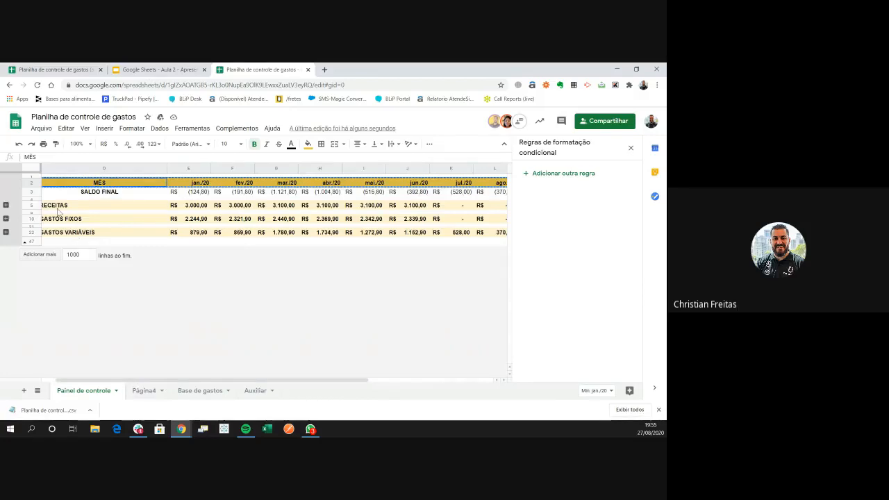
left_click_drag(61, 199, 65, 206)
key("ctrl+c")
key("Left")
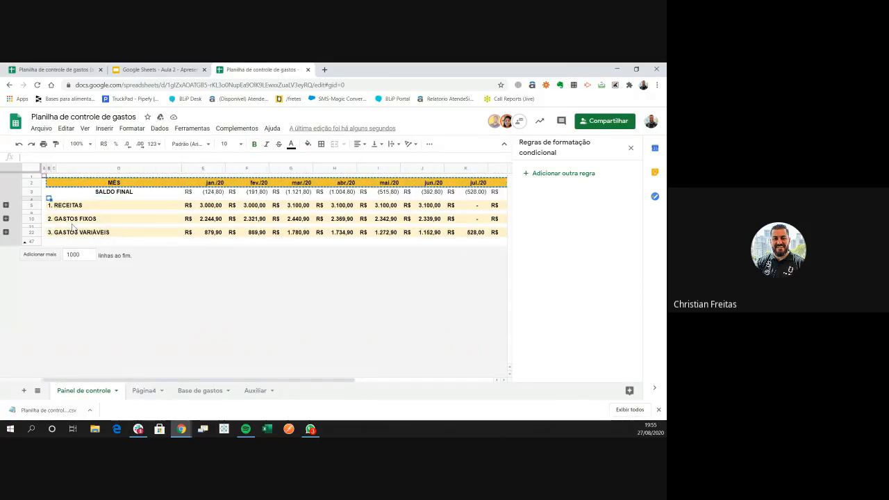
key("Down")
key("Right")
key("Right")
key("Left")
key("Left")
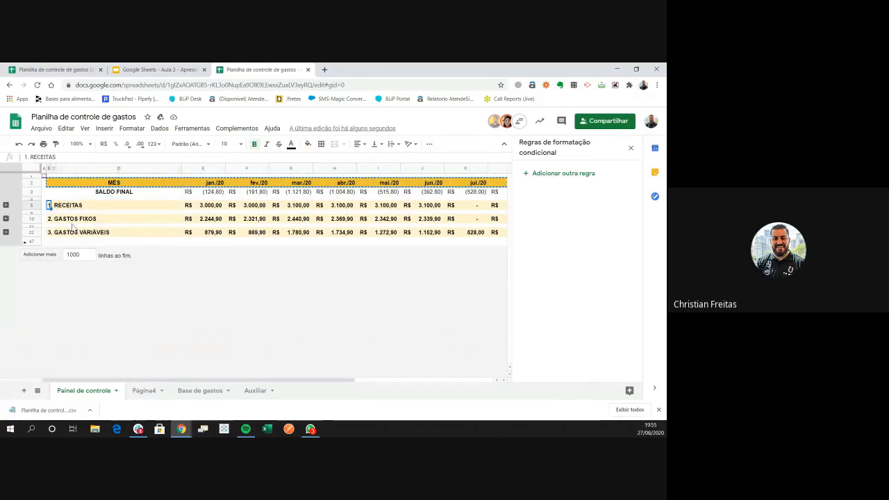
key("Escape")
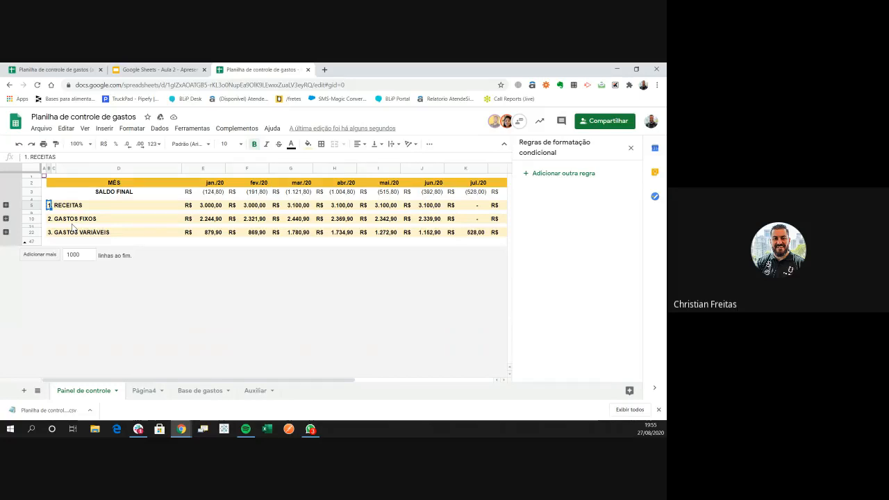
key("ctrl+shift+Page_Down")
key("ctrl+shift+Page_Down")
key("ctrl+shift+Page_Up")
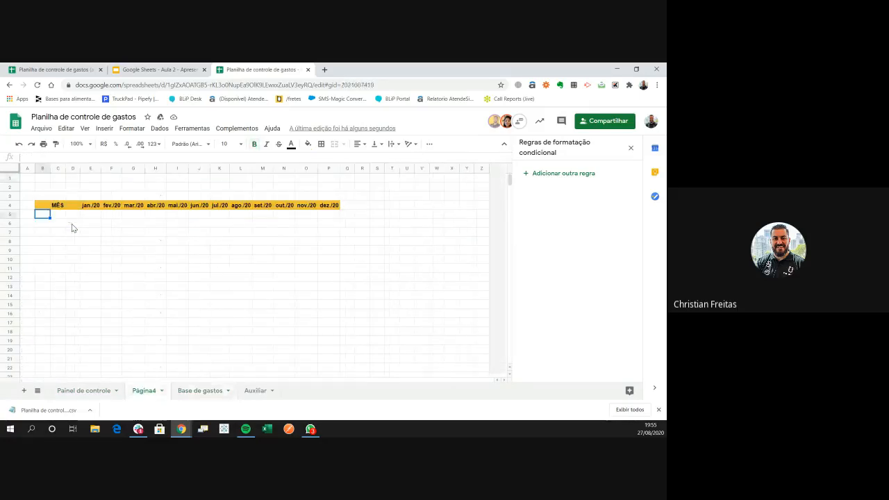
key("ctrl+v")
Copy the 2. GASTOS FIXOS label into B6 of Página4
key("ctrl+shift+Page_Up")
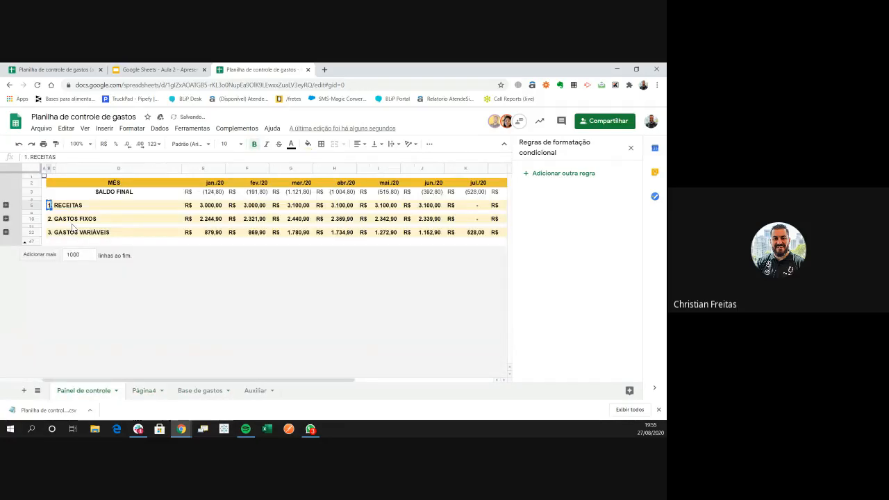
key("Down")
key("Down")
key("ctrl+c")
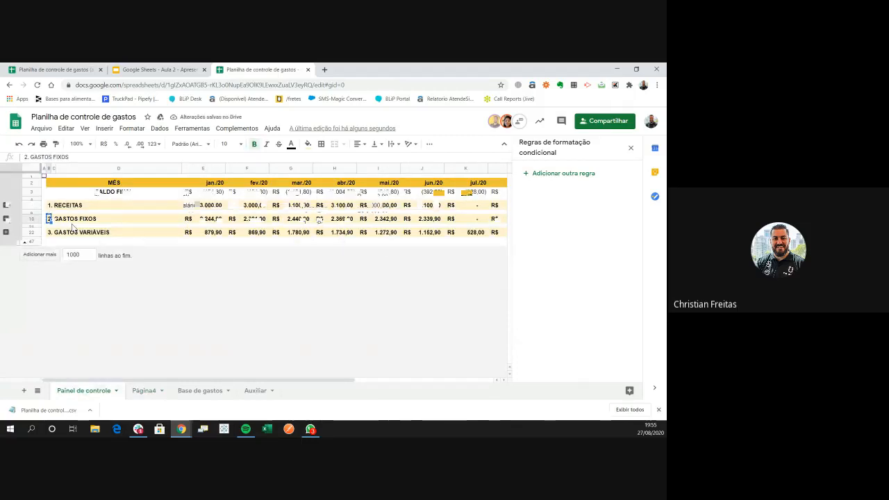
key("ctrl+shift+Page_Down")
key("Down")
key("ctrl+v")
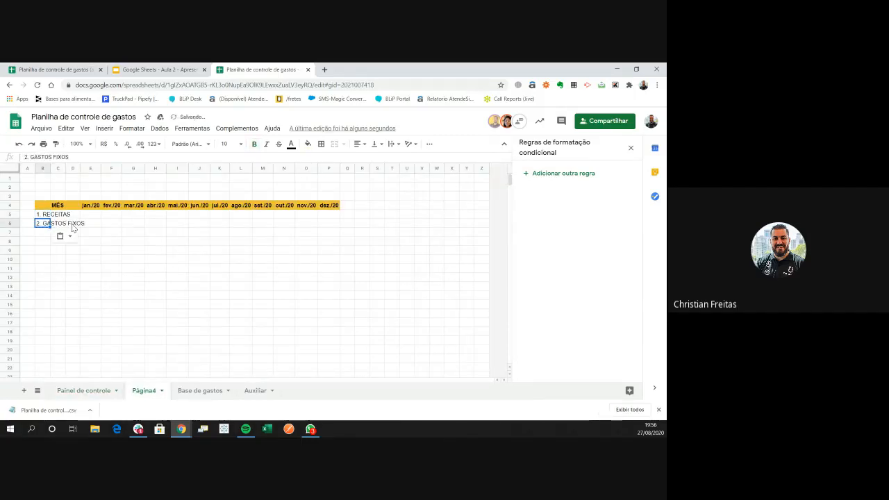
Copy 3. GASTOS VARIÁVEIS into B7 and widen column D to fit the labels
key("ctrl+shift+Page_Up")
key("Down")
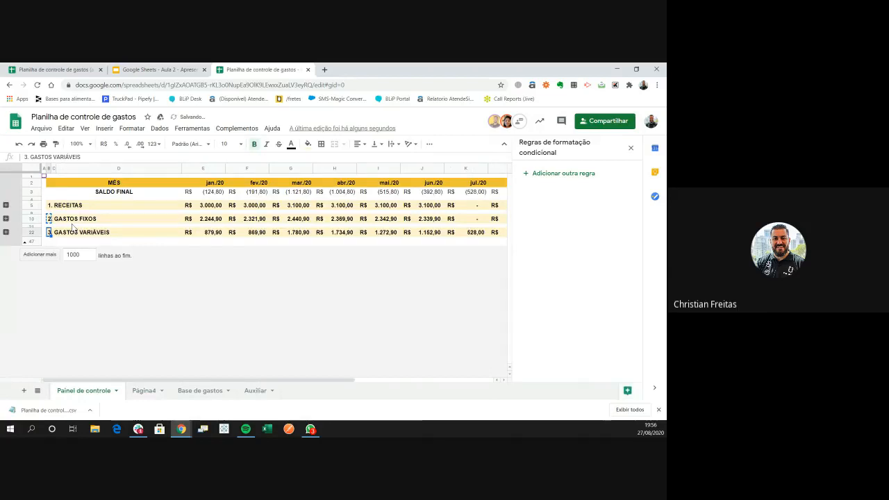
key("ctrl+shift+i")
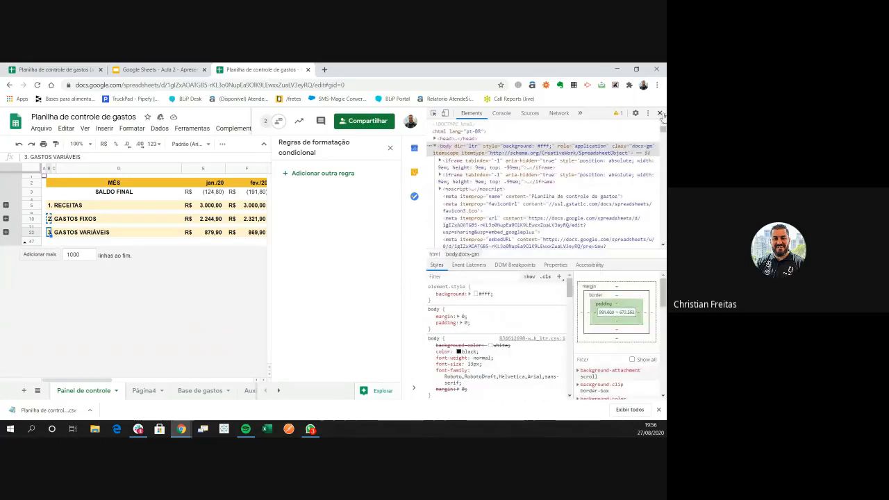
key("ctrl+shift+i")
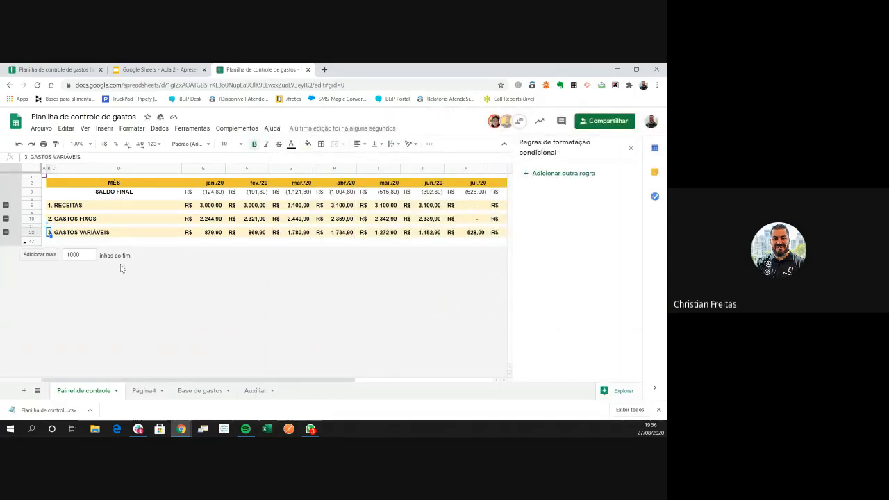
key("ctrl+c")
key("ctrl+shift+Page_Down")
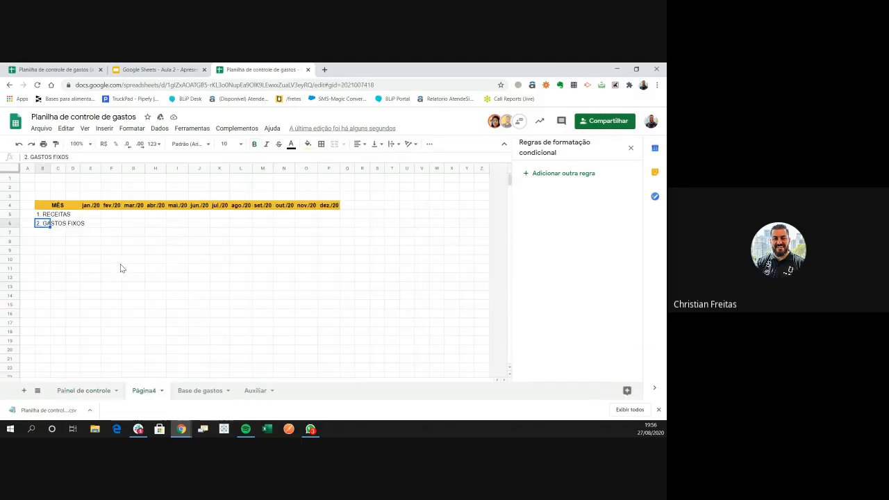
key("Down")
key("ctrl+v")
key("Right")
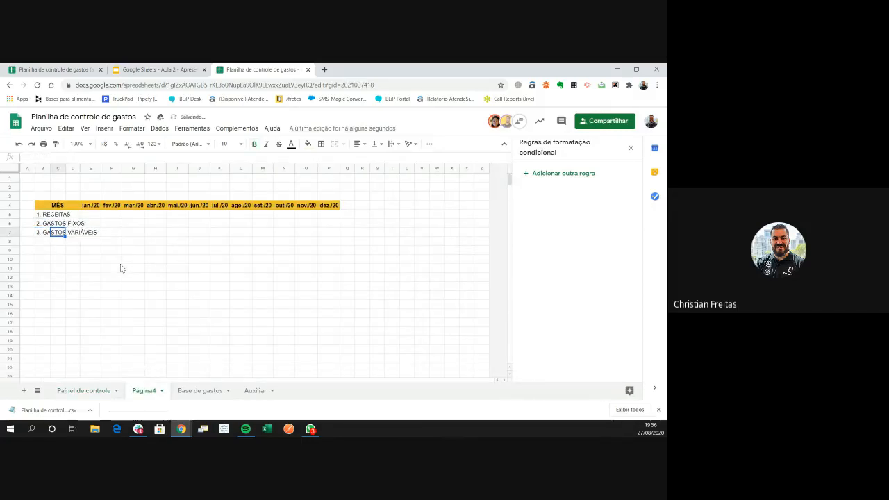
key("Right")
key("Right")
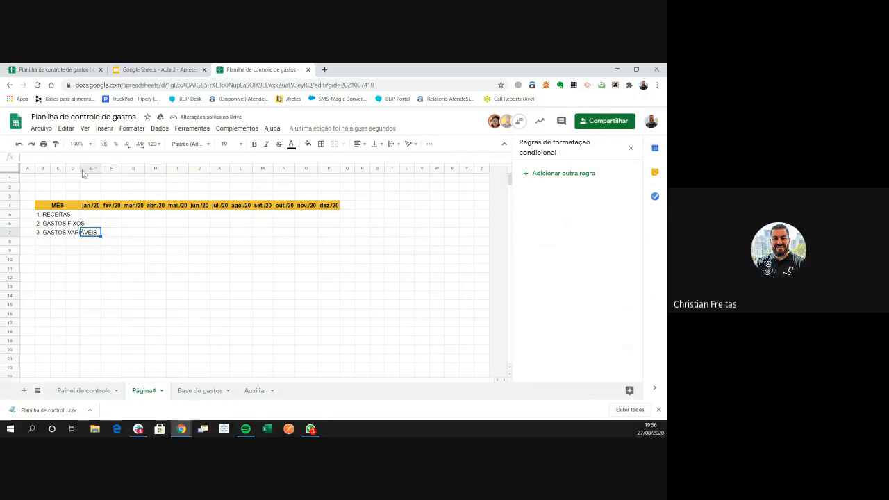
left_click_drag(80, 168, 100, 168)
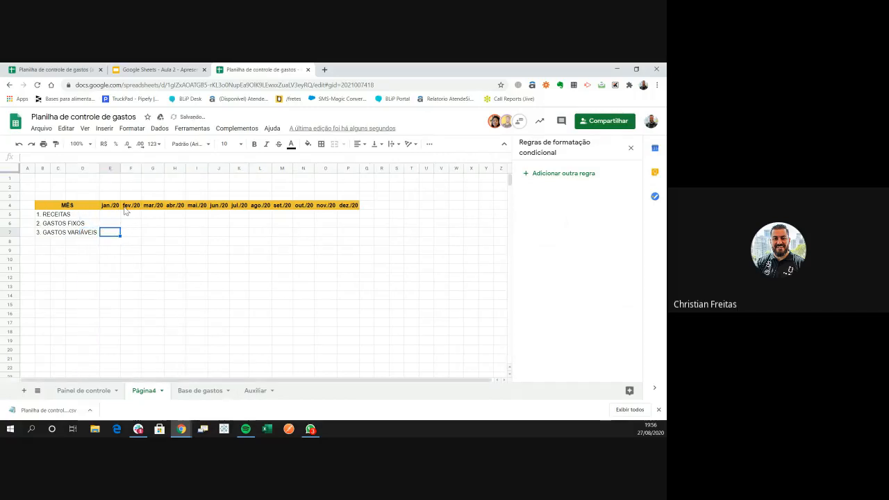
left_click_drag(113, 206, 354, 205)
Type =proch in E5, correcting the mistyped letters
left_click(348, 223)
left_click(110, 216)
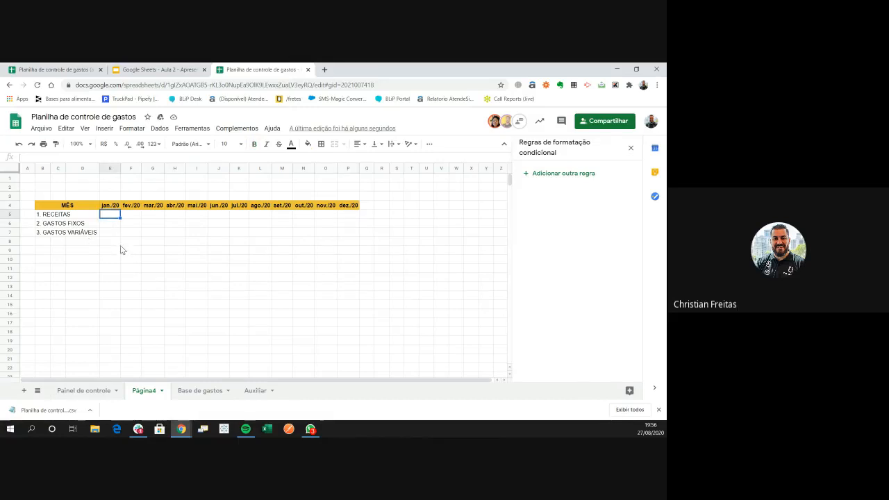
type("=procj")
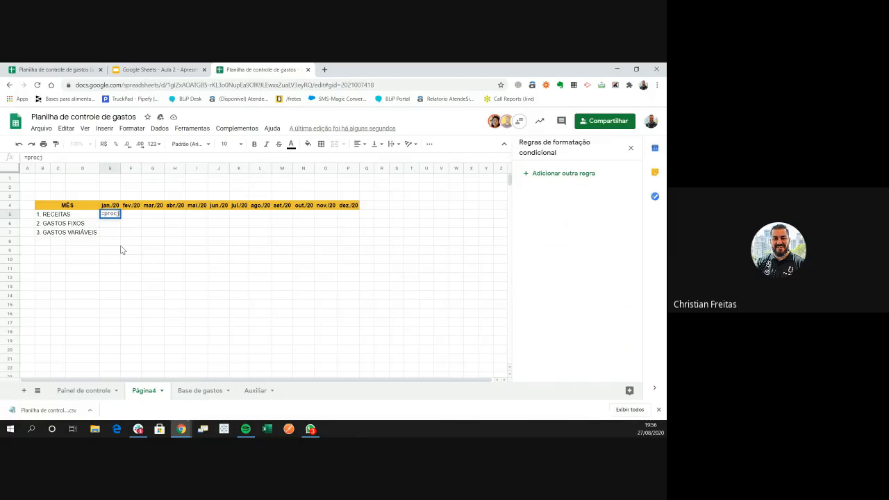
key("BackSpace")
type("h")
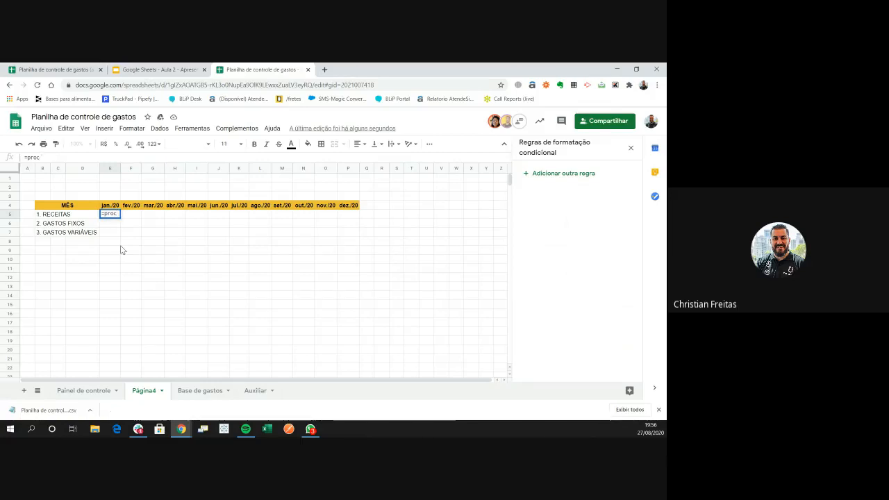
key("BackSpace")
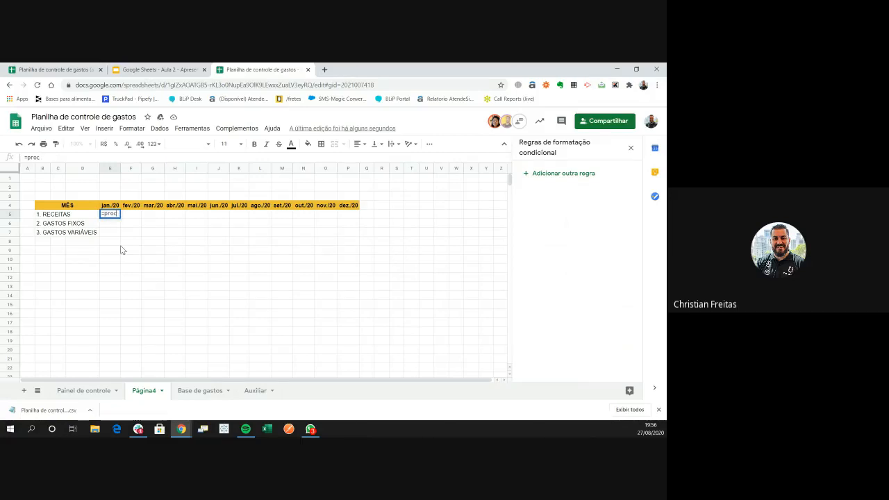
key("BackSpace")
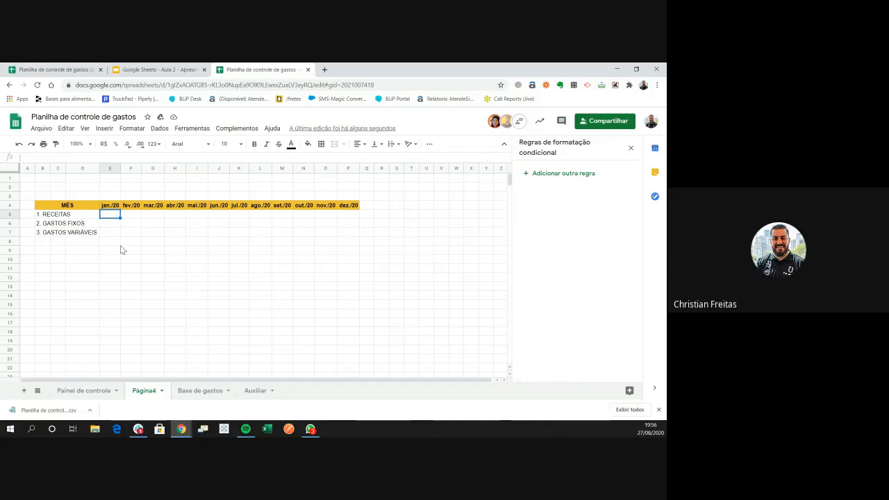
key("Escape")
type("=pr")
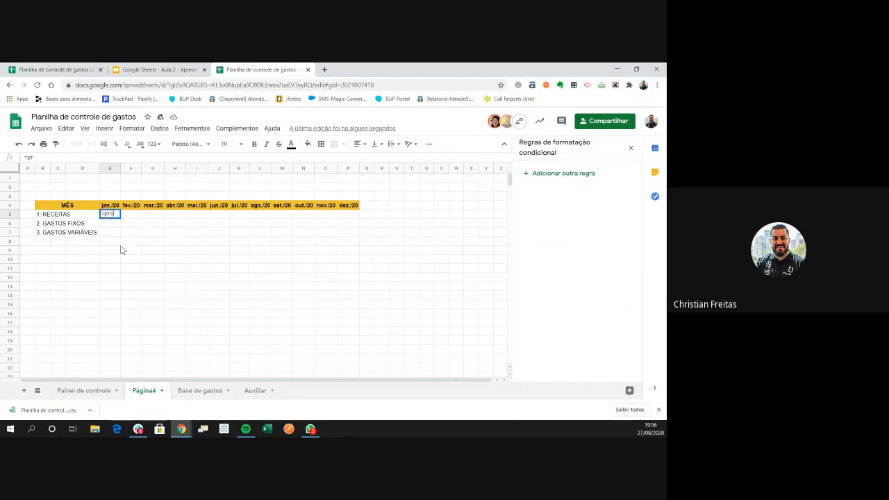
type("och")
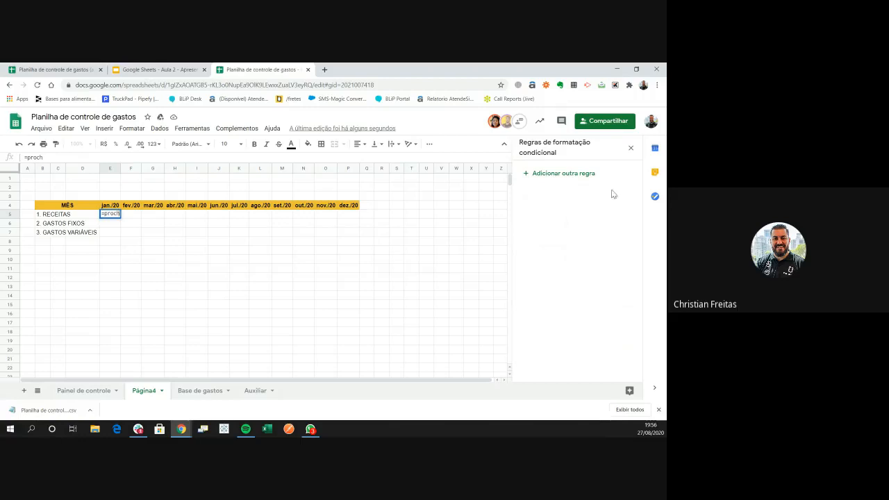
left_click(630, 147)
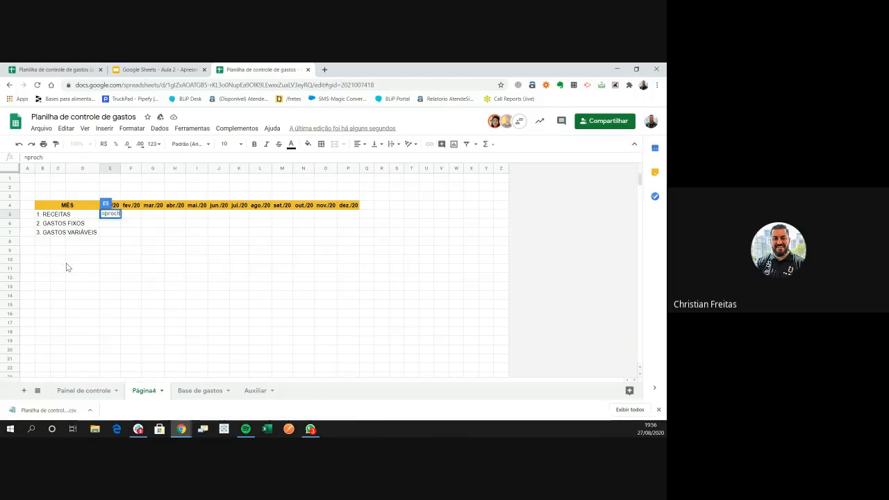
Open the PROCH arguments with the jan./20 header in E4 as search key
type("(")
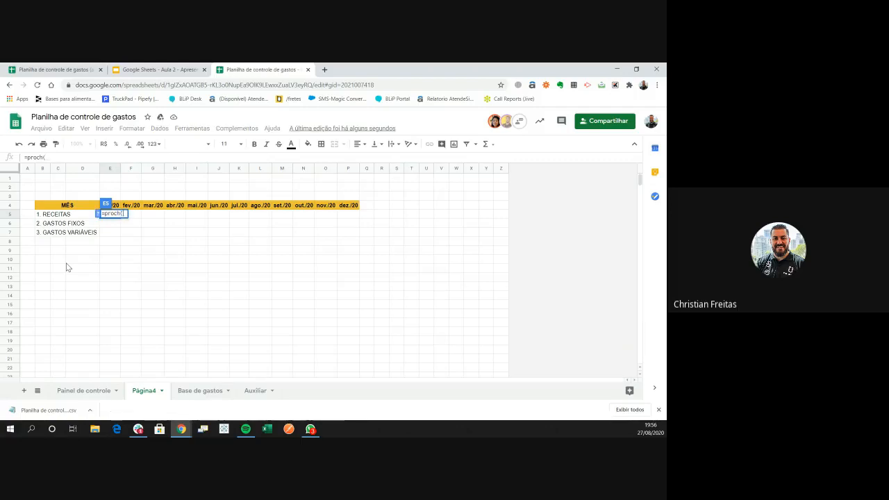
left_click(97, 214)
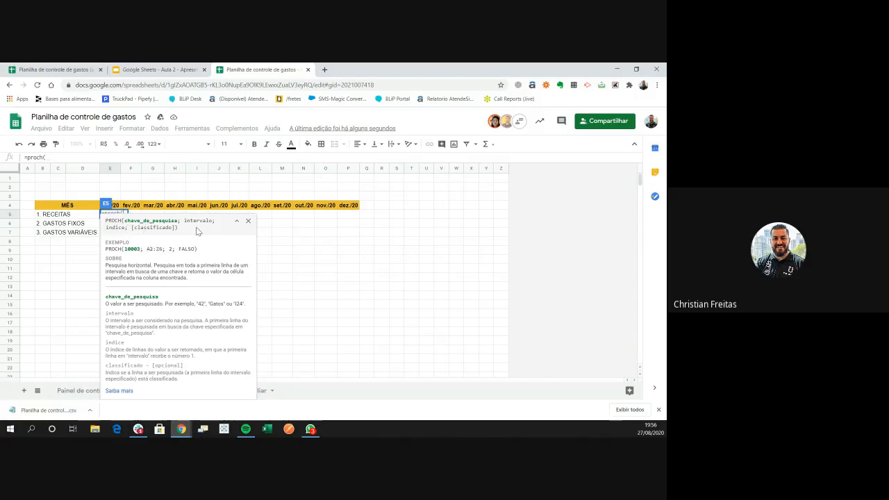
left_click(115, 206)
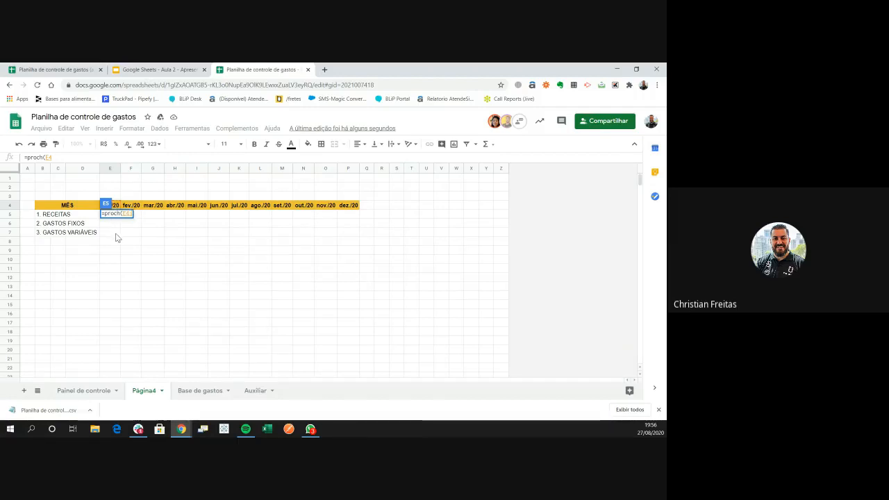
type(";")
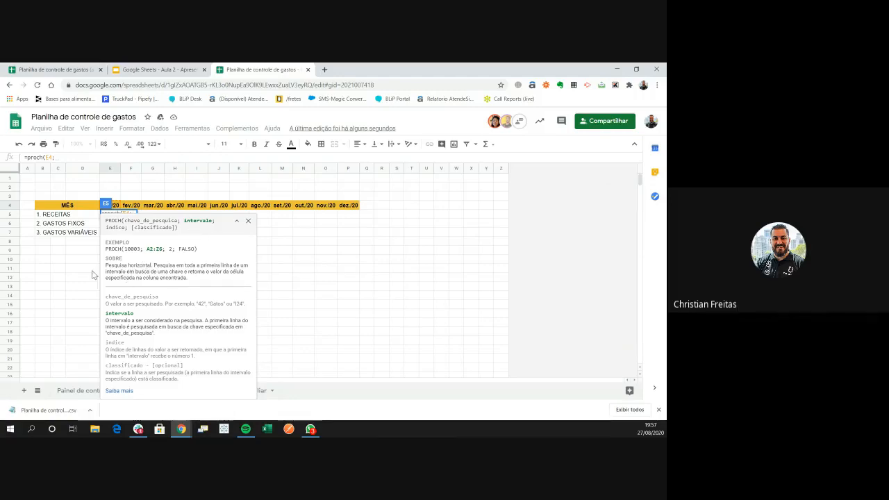
Reference rows 2 to 22 of Painel de controle as the PROCH lookup range
left_click(69, 392)
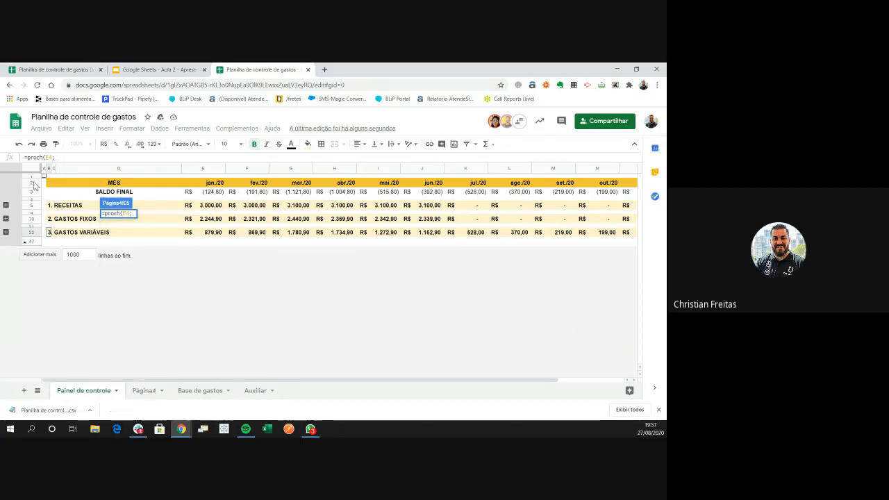
left_click(33, 183)
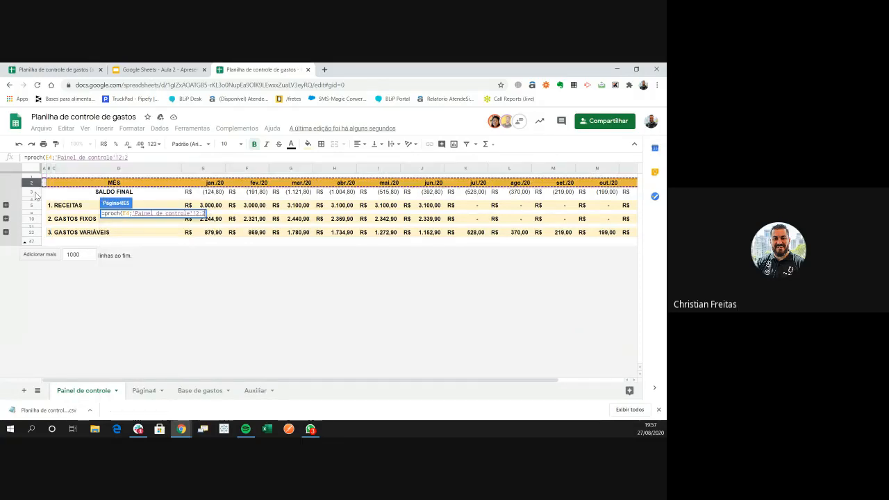
left_click_drag(35, 196, 39, 233)
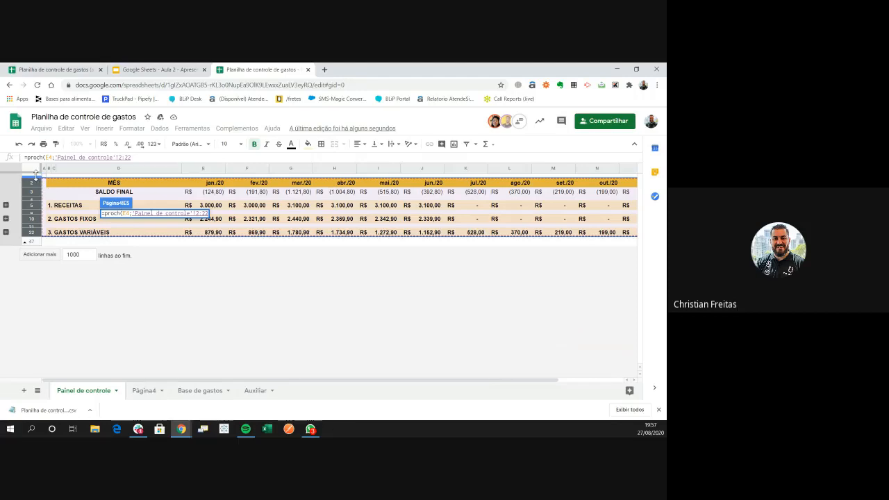
left_click_drag(36, 175, 34, 236)
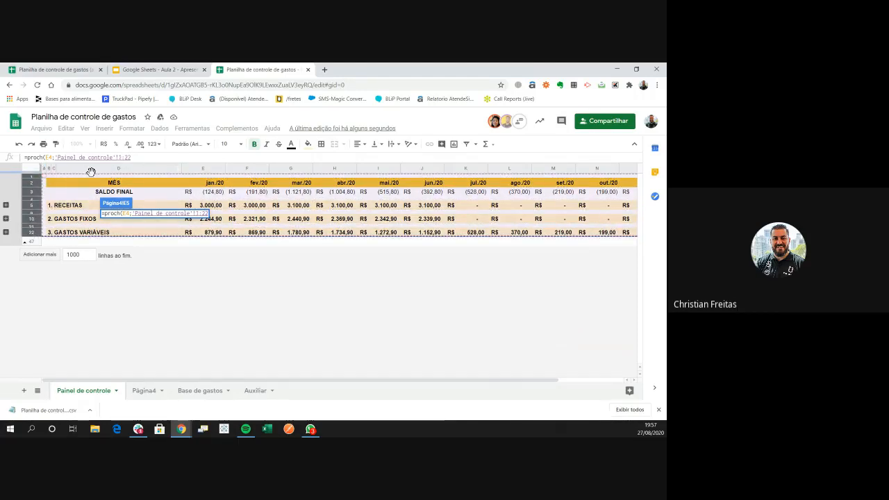
left_click(32, 184)
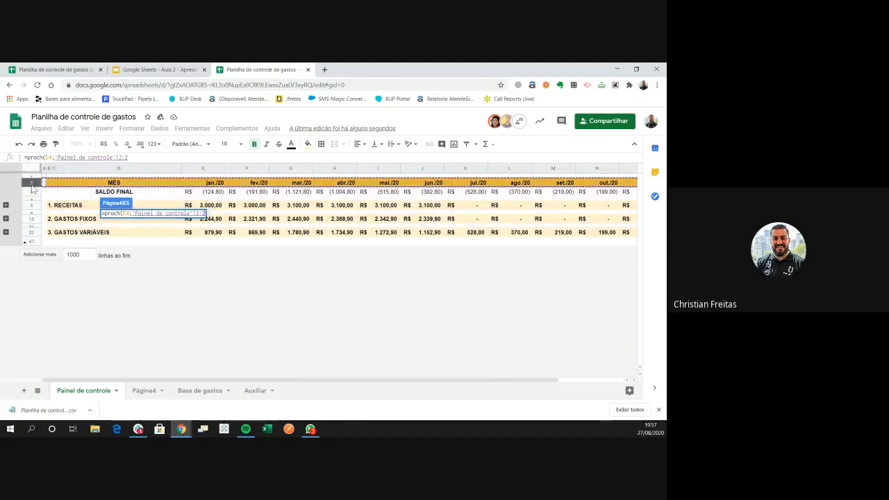
left_click_drag(31, 188, 34, 234)
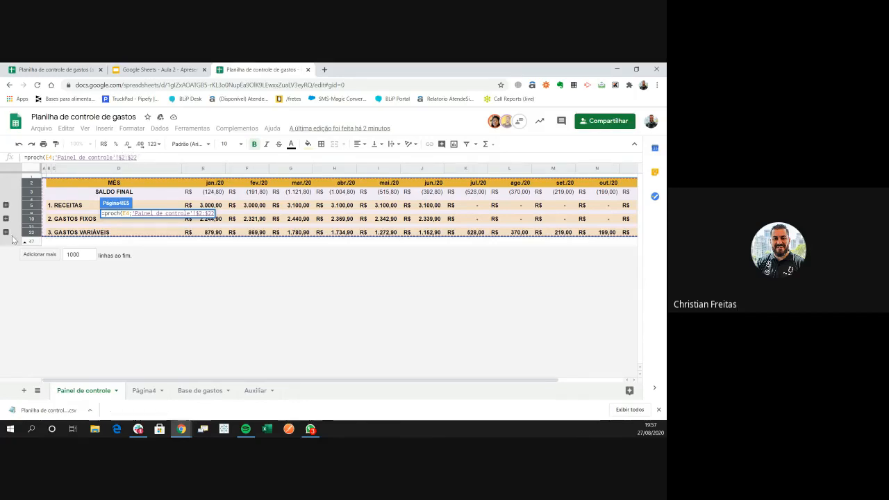
Give the PROCH formula row index 4, reading the help, and begin the FALSO argument
type(";")
left_click(111, 256)
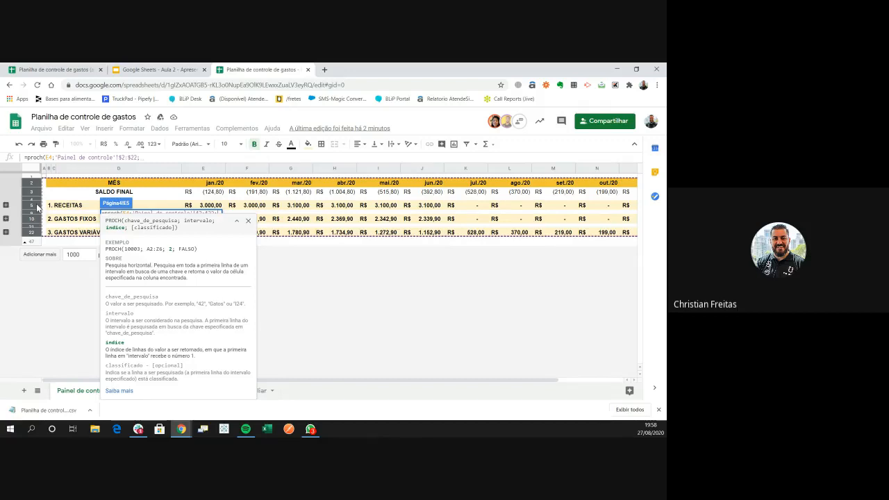
type("4")
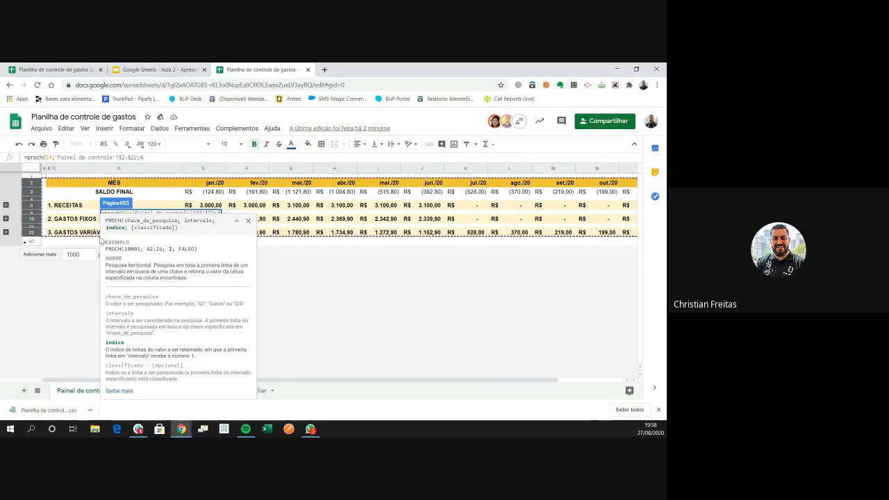
left_click_drag(143, 220, 216, 233)
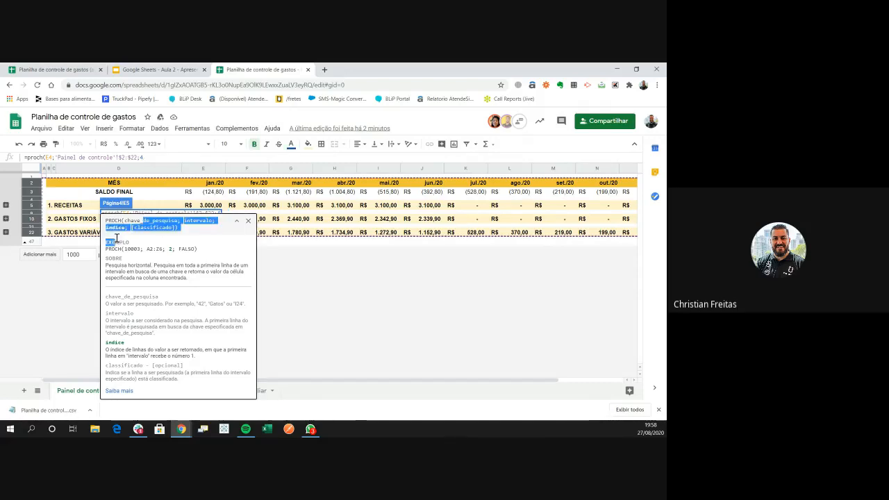
left_click(236, 221)
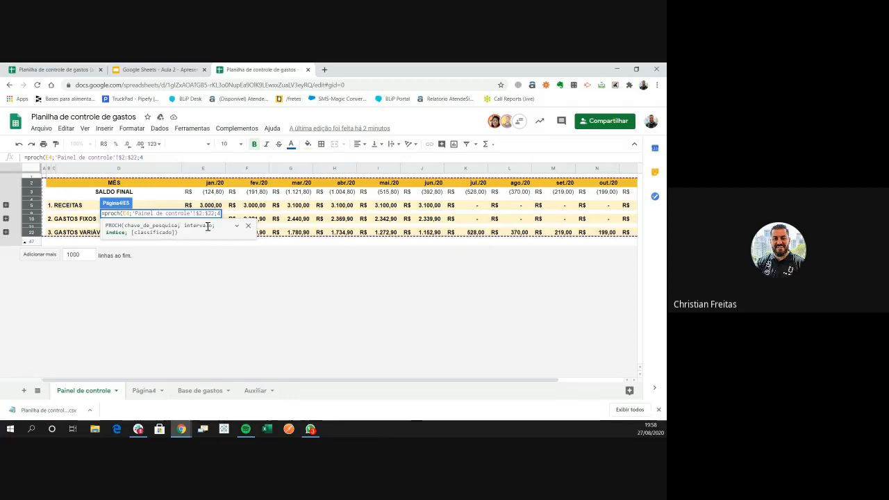
type(";")
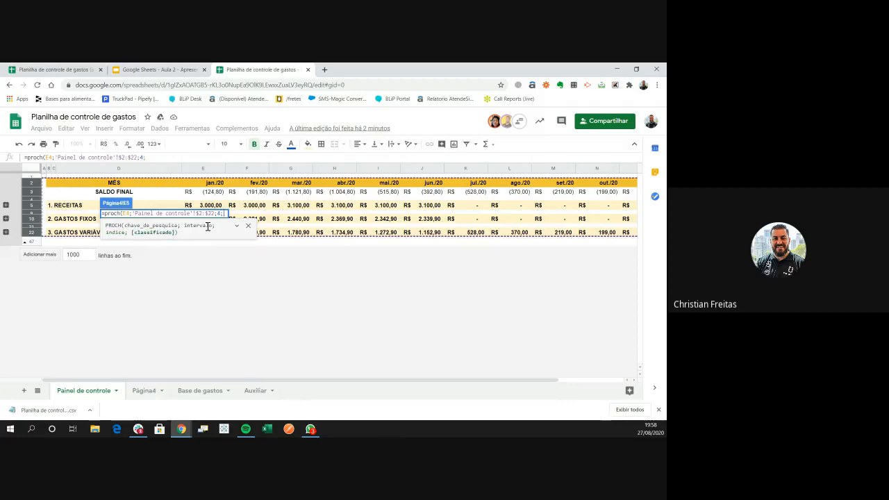
type("falso")
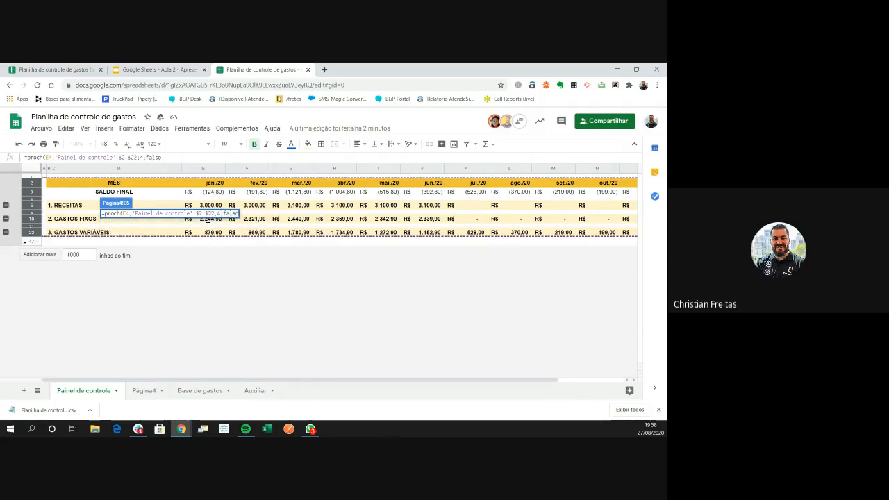
Commit =PROCH(E4;'Painel de controle'!$2:$22;4;FALSO) and auto-fit column E to show R$3.000,00
key("Tab")
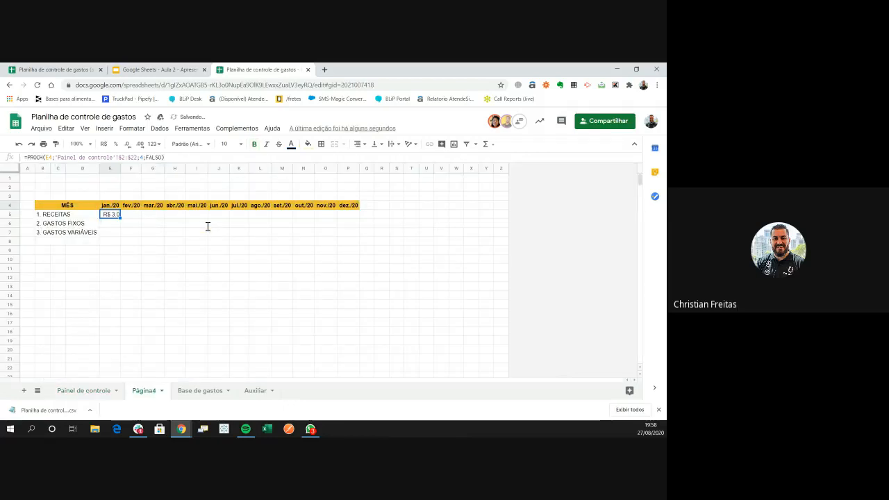
key("Left")
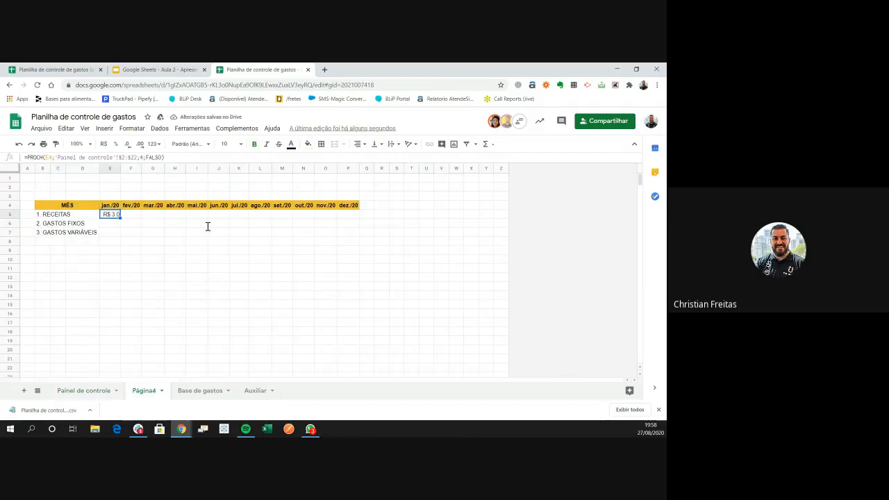
left_click(110, 168)
right_click(115, 168)
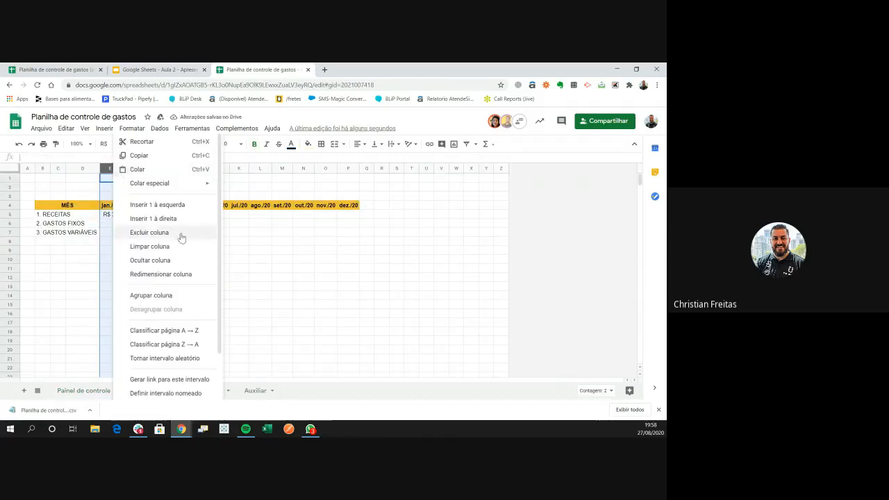
left_click(260, 250)
double_click(121, 168)
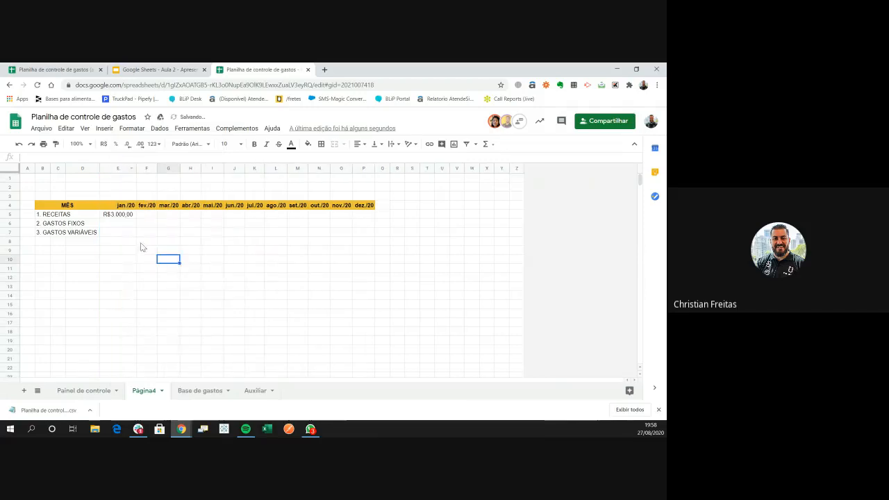
left_click(124, 215)
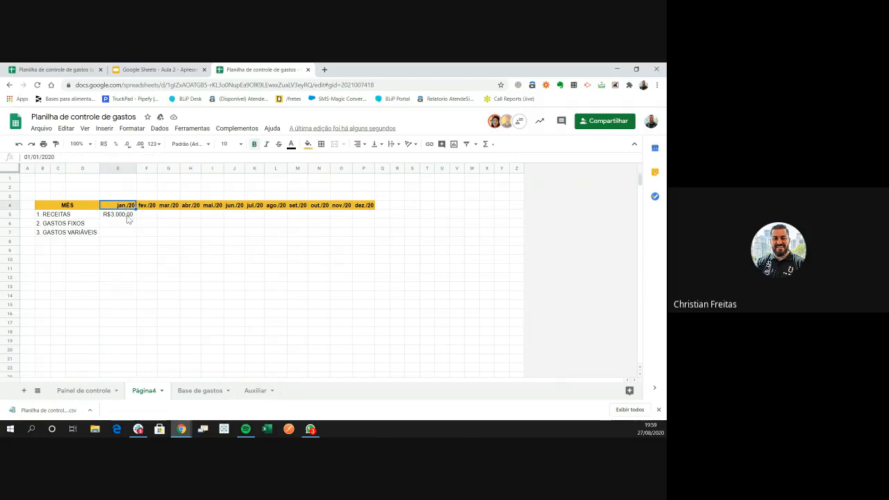
left_click(49, 217)
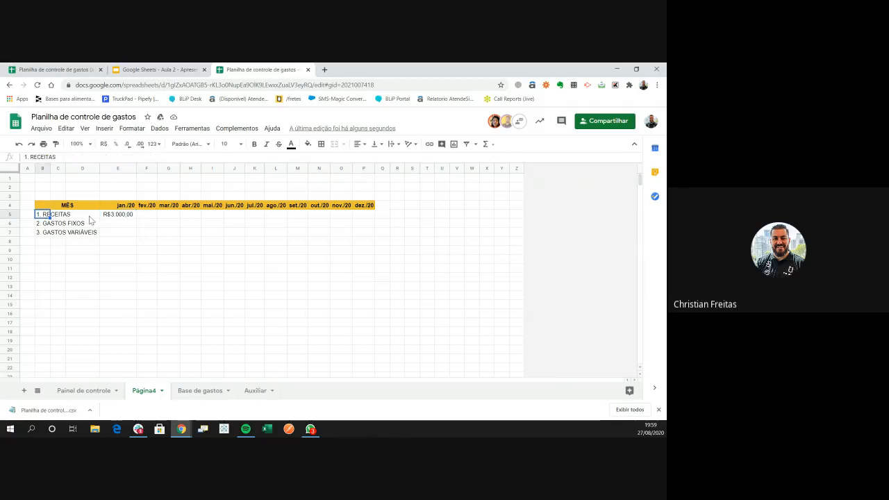
left_click(122, 216)
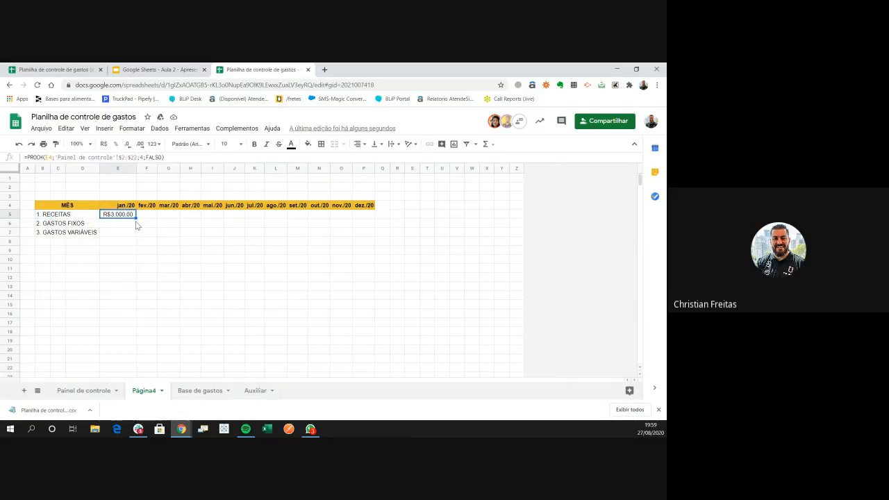
key("Right")
key("Right")
key("Right")
key("Right")
key("Right")
key("Right")
key("Right")
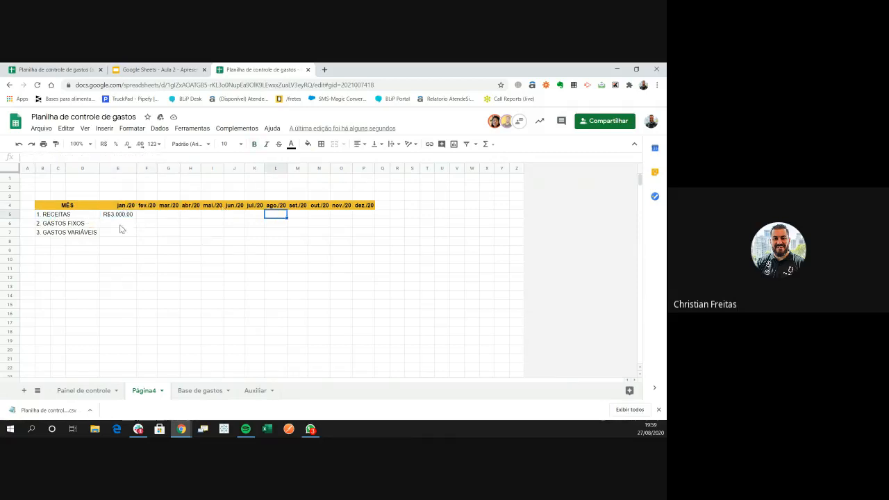
Fill the E5 formula across row 5 to P5 (dez./20) and check each month's result
left_click(116, 216)
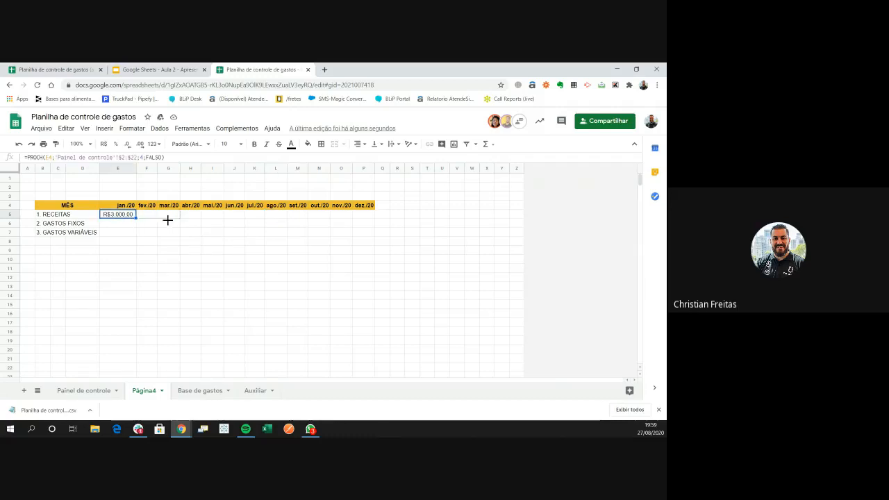
left_click_drag(168, 220, 362, 221)
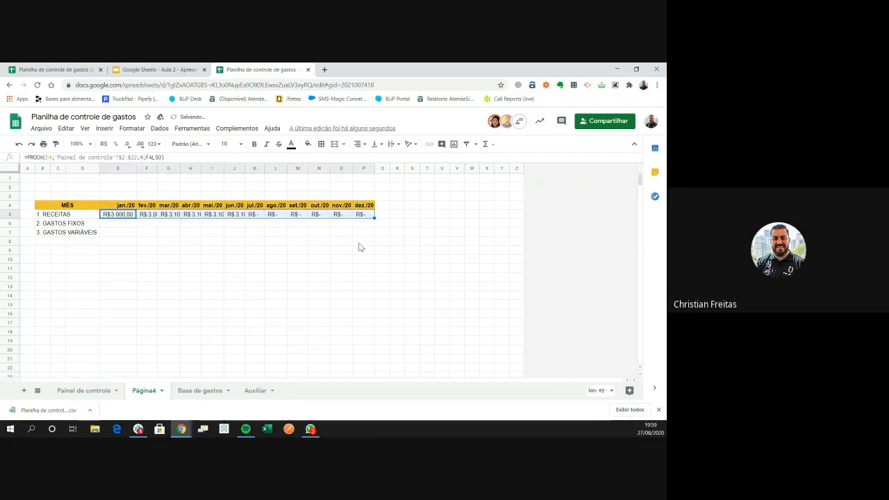
key("Right")
key("Right")
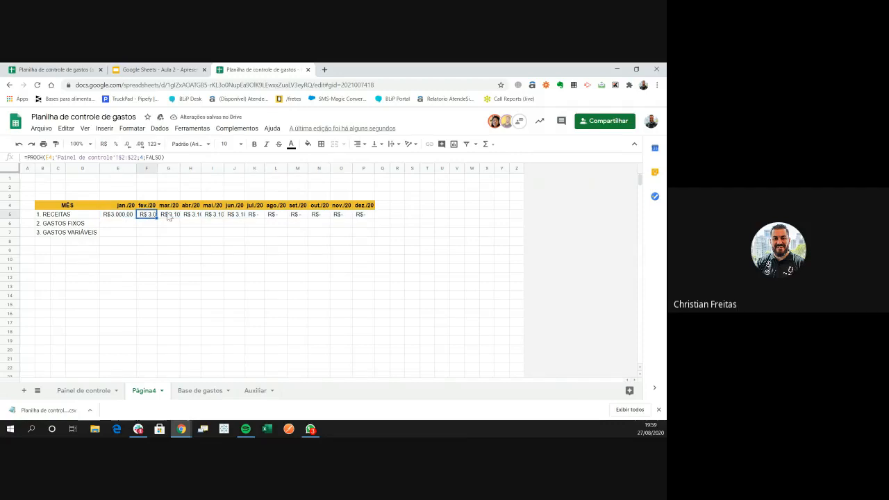
left_click(189, 215)
left_click(212, 215)
left_click(237, 216)
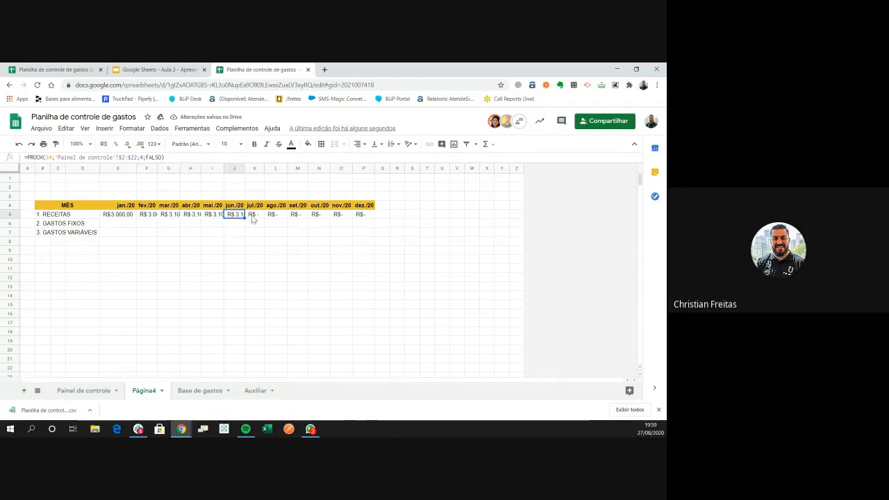
left_click(255, 216)
left_click(327, 215)
left_click(361, 216)
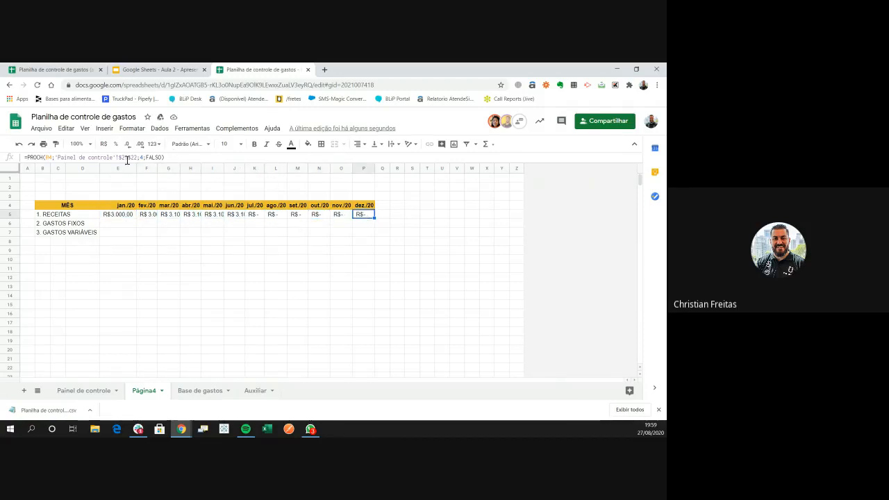
key("ctrl+a")
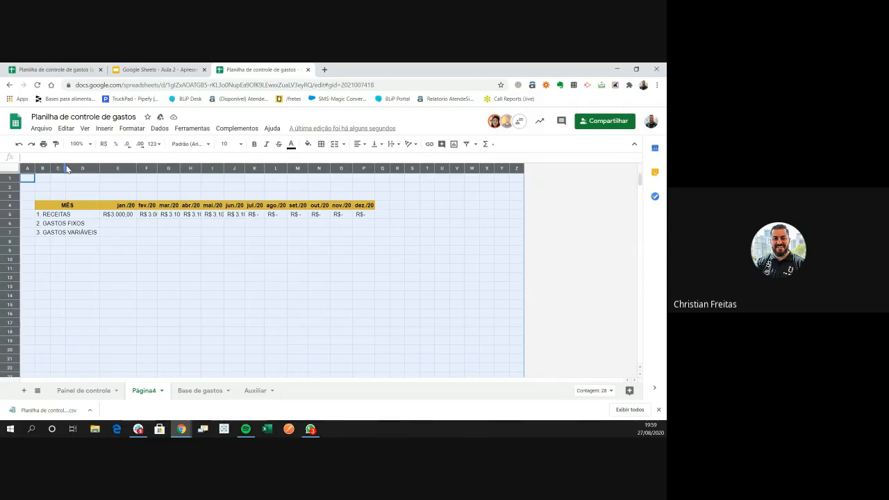
Auto-fit all Página4 columns and check the jan./20–mar./20 RECEITAS values
left_click(69, 169)
left_click(19, 169)
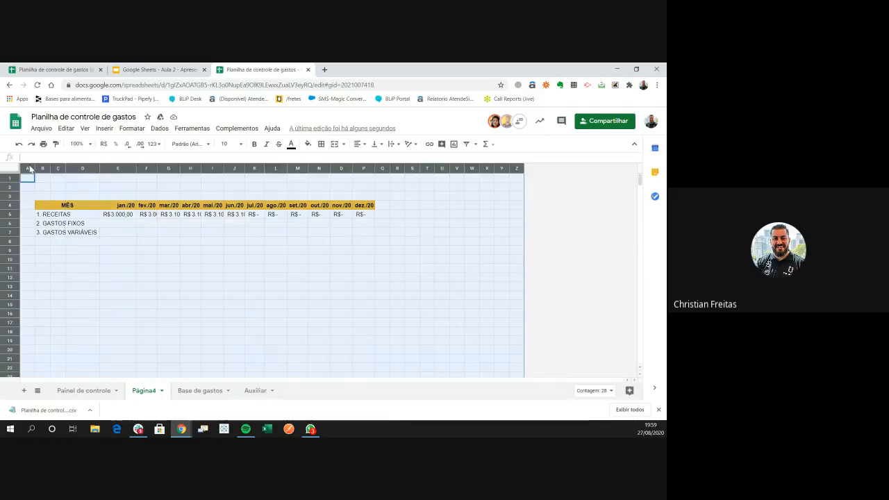
double_click(65, 168)
left_click(158, 241)
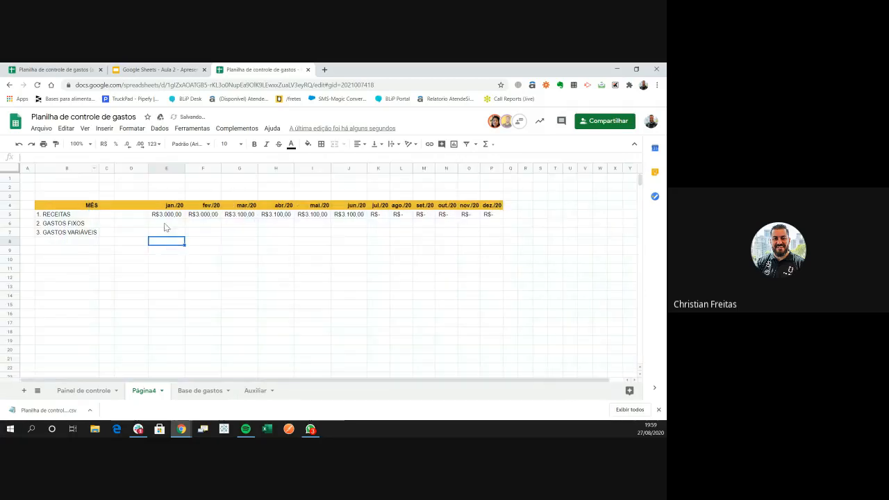
left_click(174, 215)
left_click(204, 217)
left_click(237, 214)
left_click(192, 216)
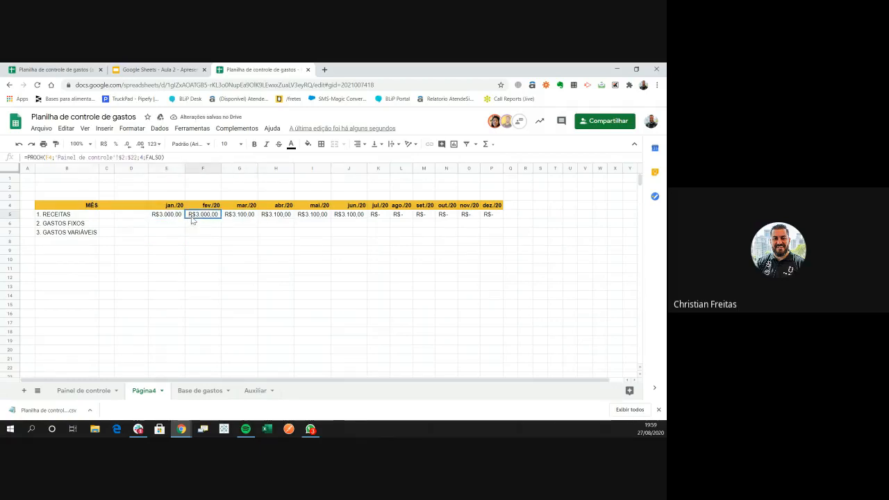
left_click(165, 217)
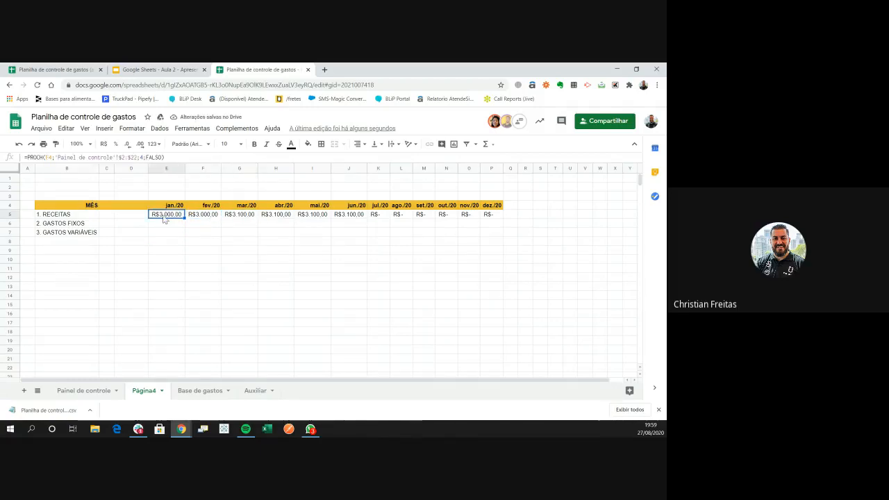
Re-enter each month's PROCH formula along row 5 through dez./20
double_click(49, 158)
left_click(217, 243)
left_click(205, 216)
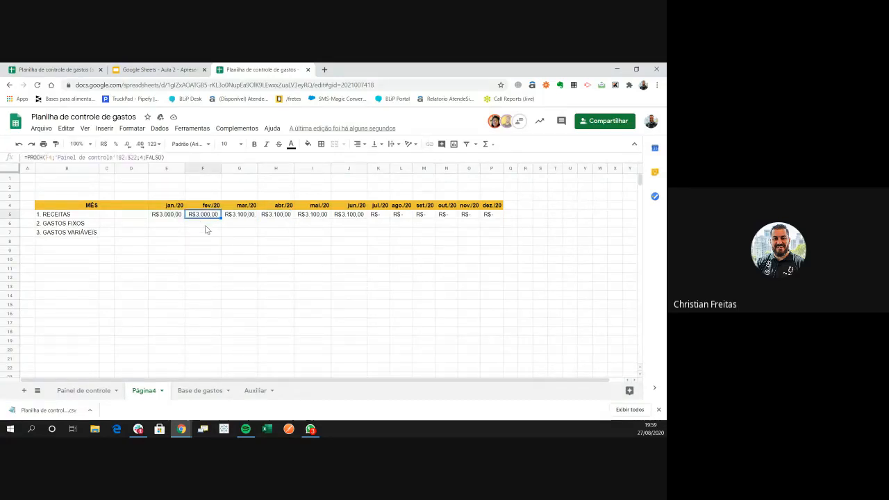
key("Tab")
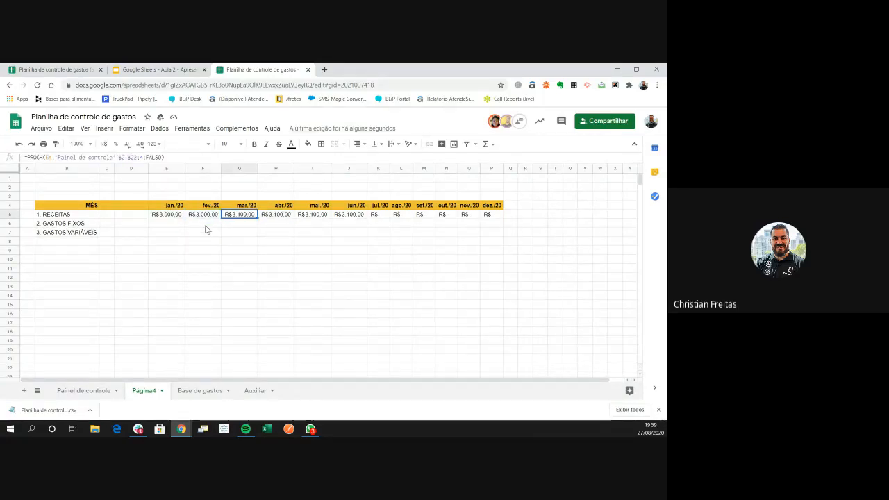
key("F2")
key("Tab")
key("F2")
key("Tab")
key("F2")
key("Tab")
key("F2")
key("Tab")
key("F2")
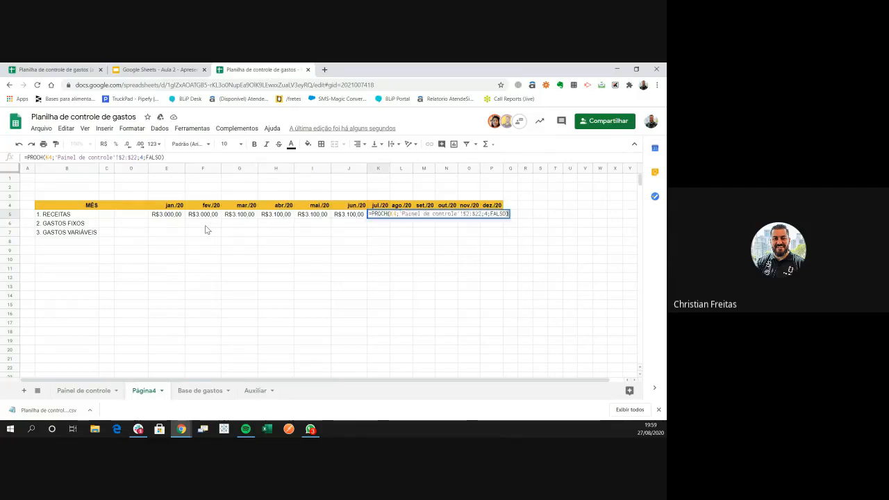
key("Tab")
key("F2")
key("Tab")
key("F2")
key("Tab")
key("F2")
key("Tab")
key("F2")
key("Tab")
key("F2")
key("Return")
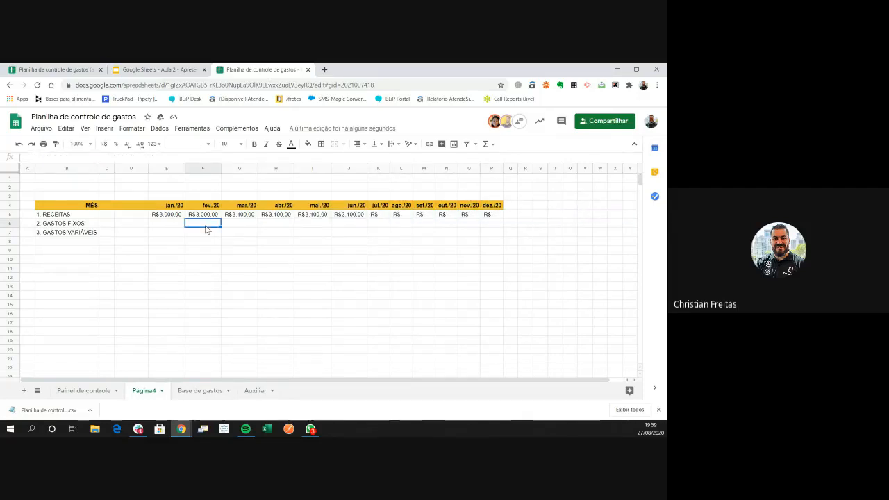
Inspect the jul./20 formula's $2:$22 range, then return to Painel de controle
key("Up")
key("Right")
key("Right")
key("Left")
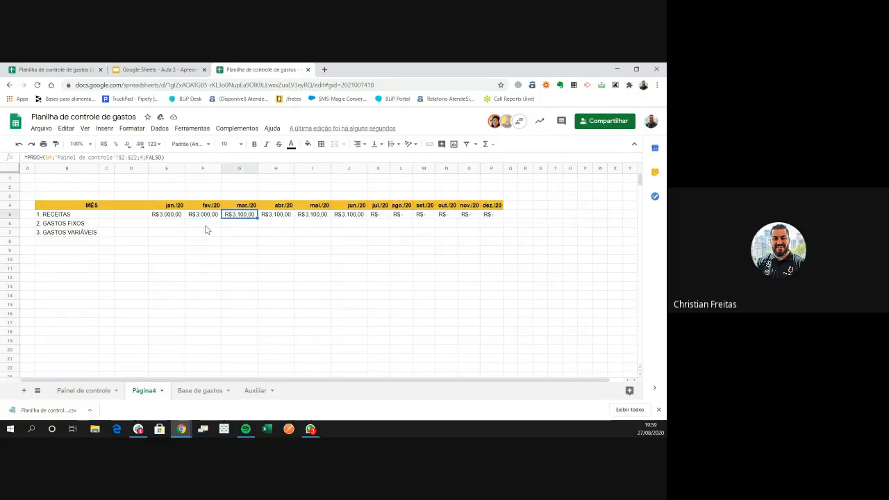
key("Right")
key("Right")
key("Right")
key("Right")
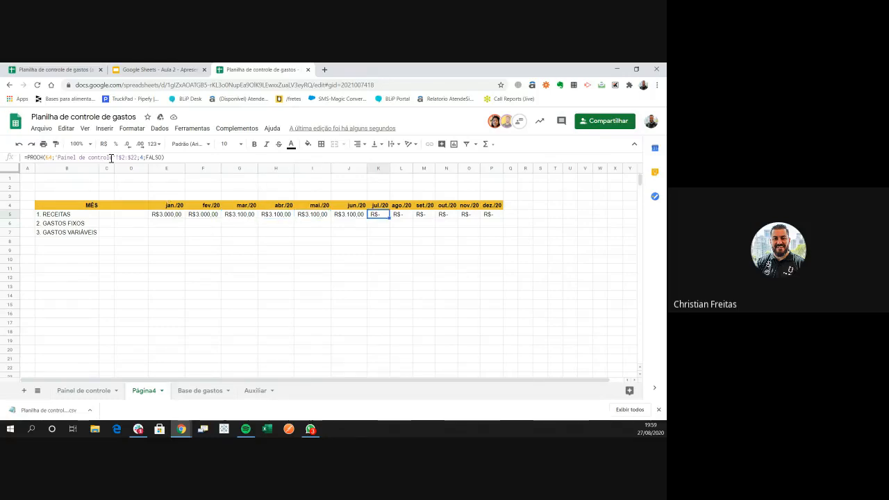
left_click(118, 157)
left_click_drag(117, 157, 138, 157)
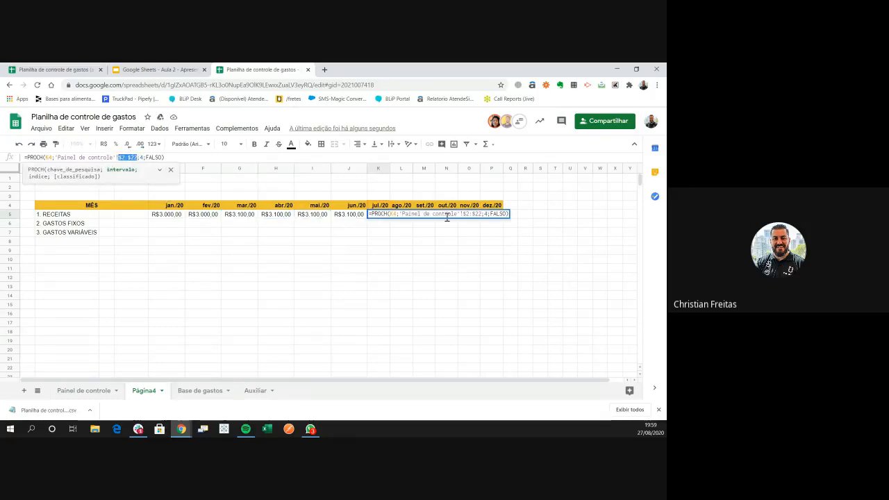
key("Return")
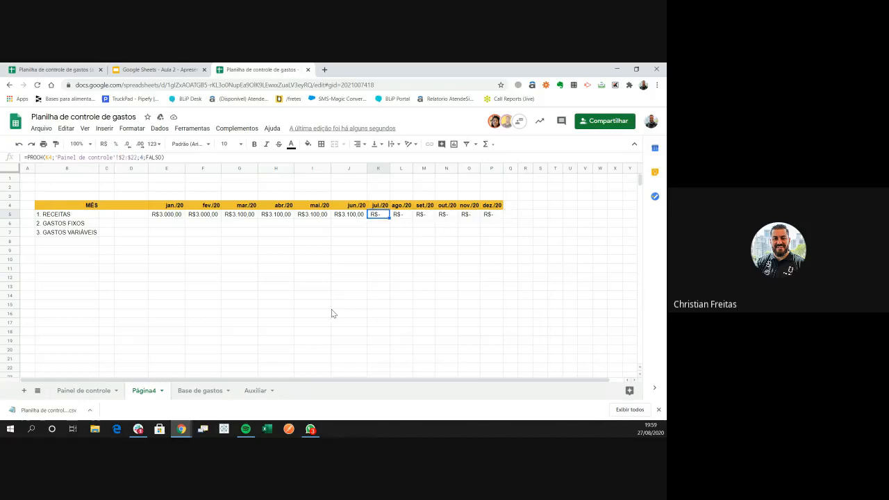
left_click(88, 391)
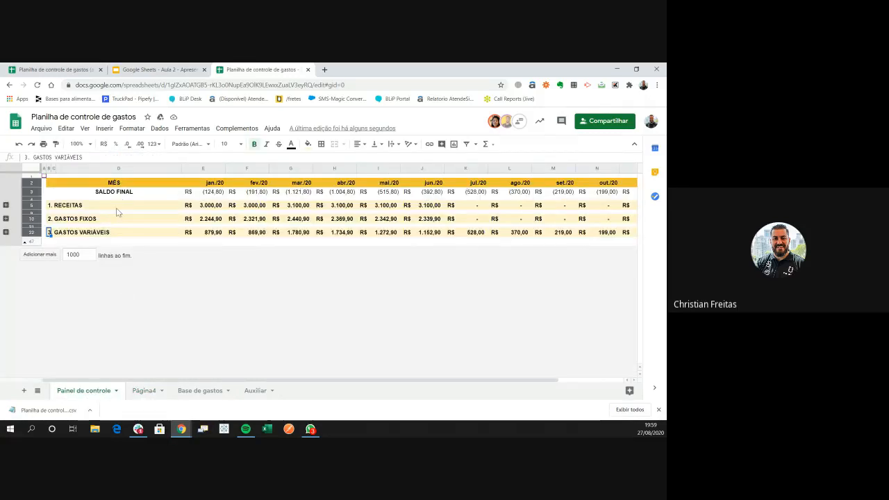
Check the jul./20–out./20 RECEITAS totals and the 2. GASTOS FIXOS row on Painel de controle
left_click(479, 207)
left_click(514, 207)
left_click(556, 207)
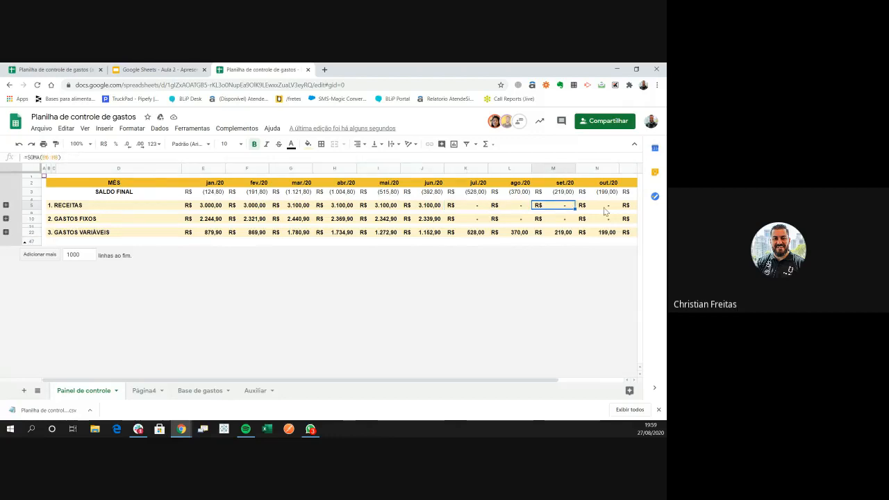
left_click(605, 207)
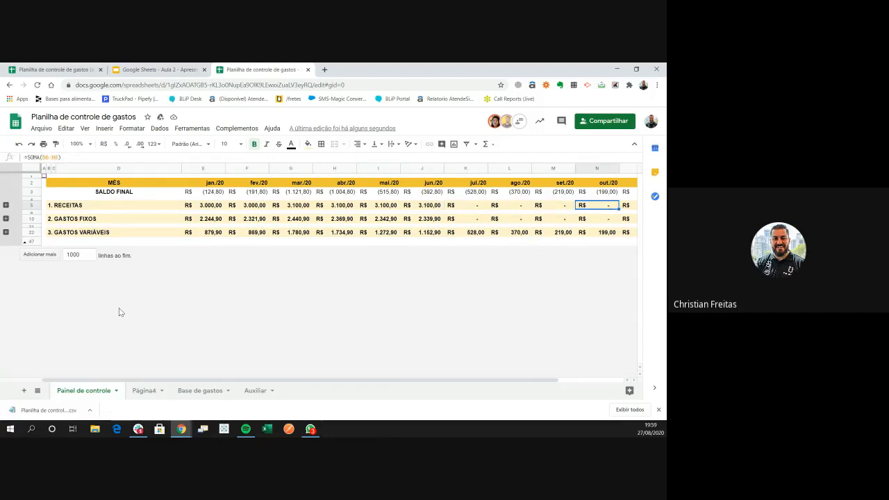
left_click(83, 220)
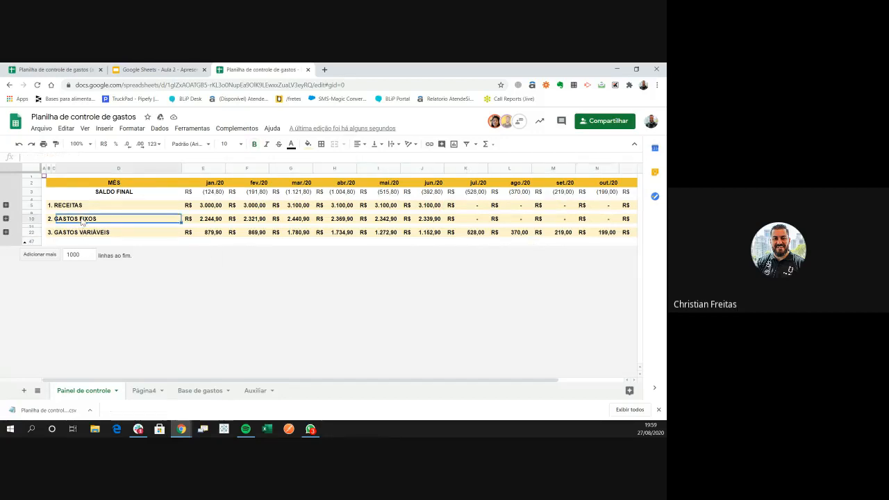
left_click(35, 219)
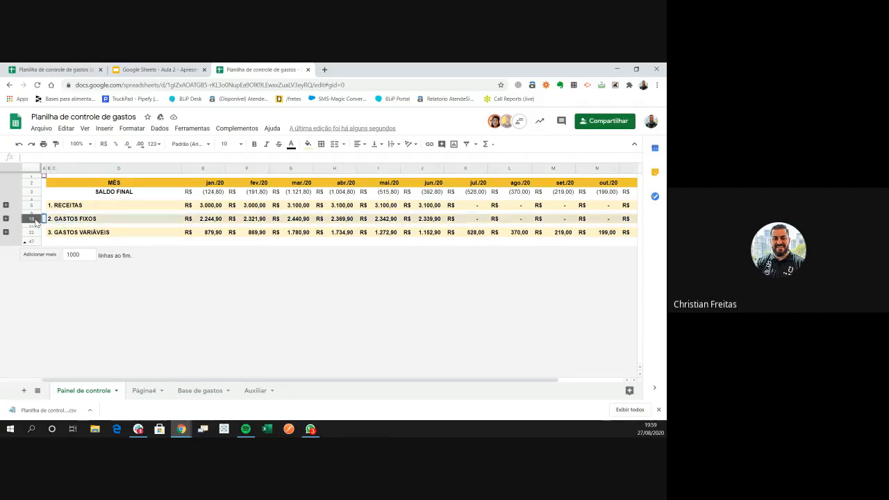
Compare the jan./20 and mar./20 headers, then open the Base de gastos sheet
left_click(142, 390)
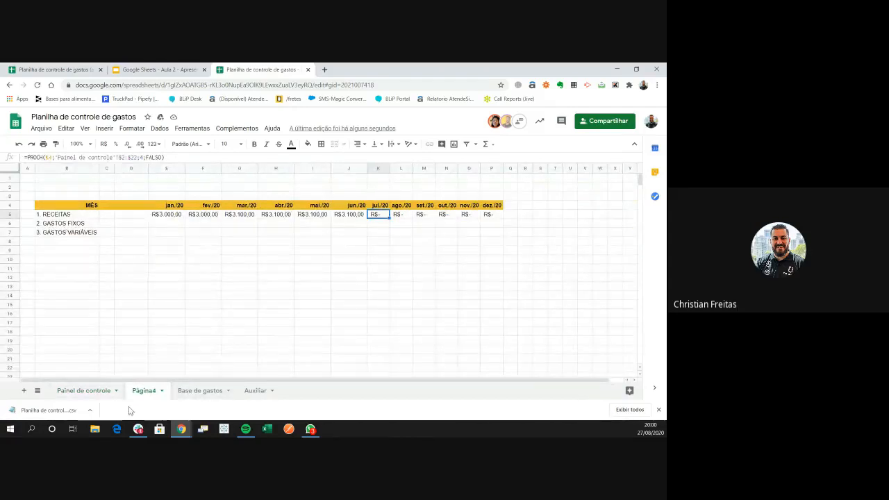
left_click(83, 391)
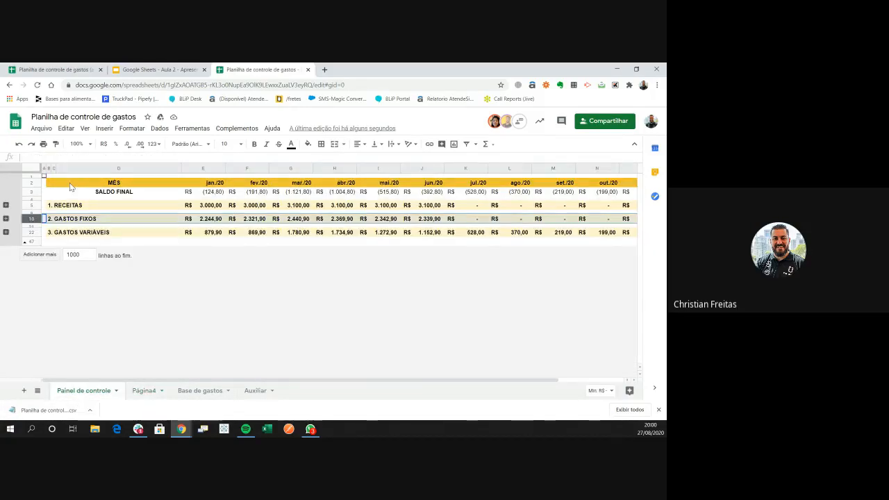
left_click(211, 185)
left_click(296, 185)
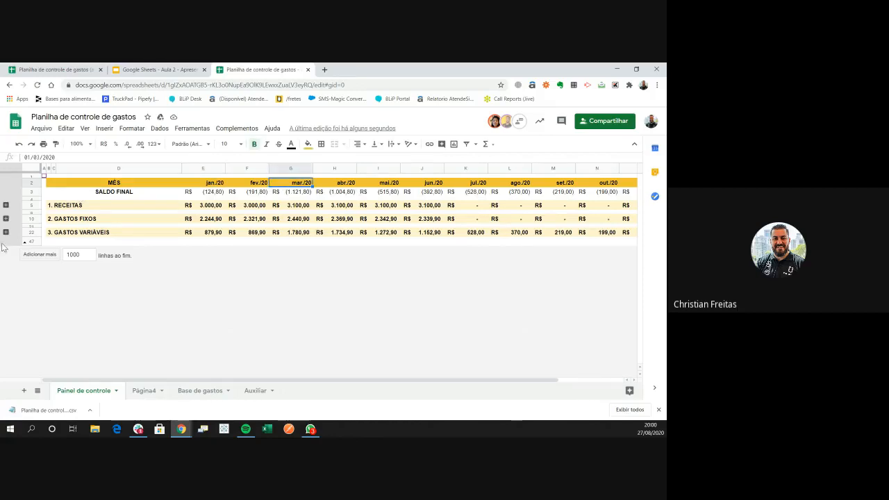
left_click(186, 392)
left_click(157, 393)
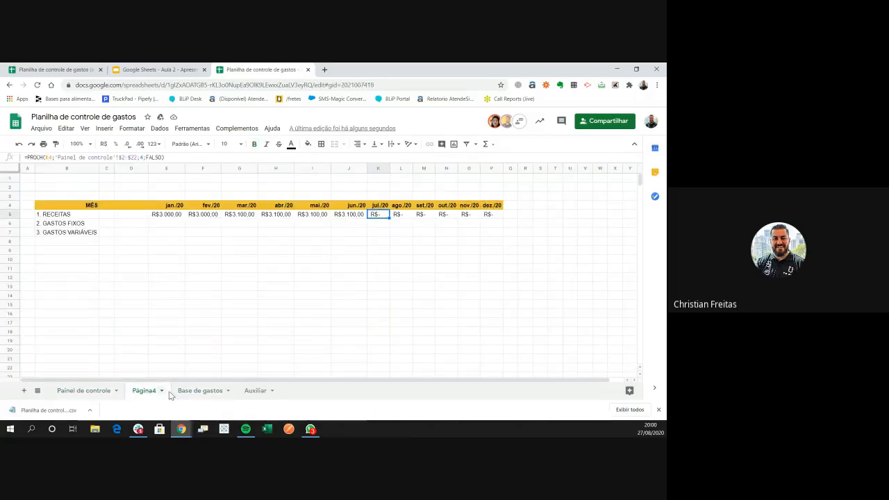
left_click(179, 393)
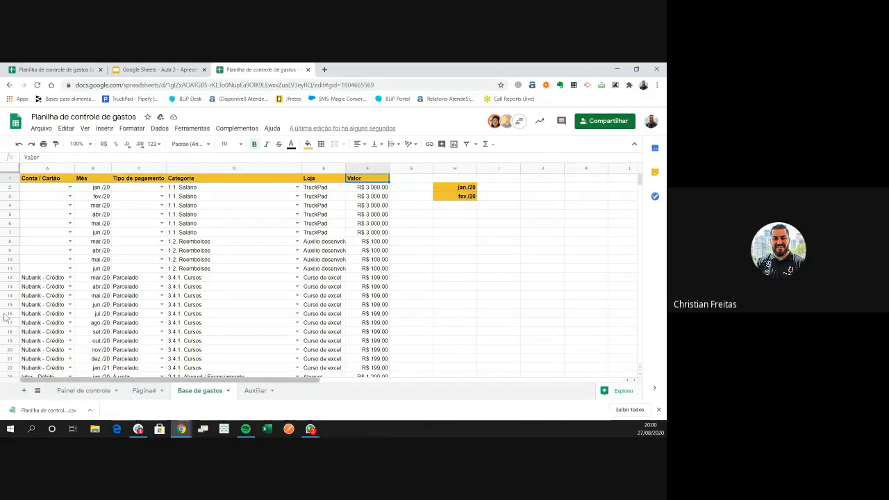
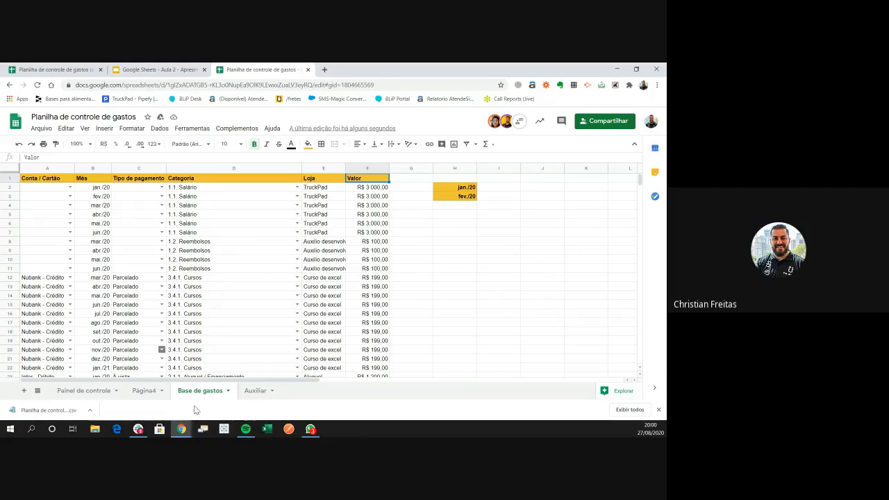
Insert an empty column to the left of column A in Base de gastos
left_click(44, 168)
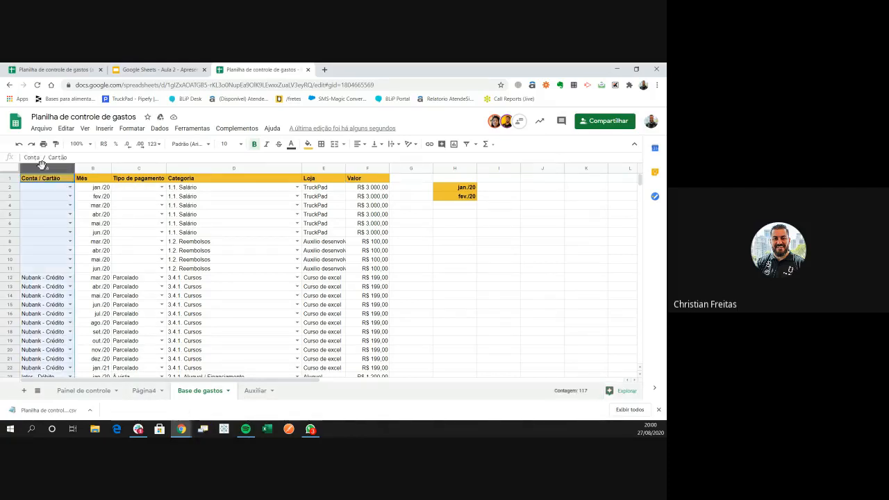
right_click(44, 169)
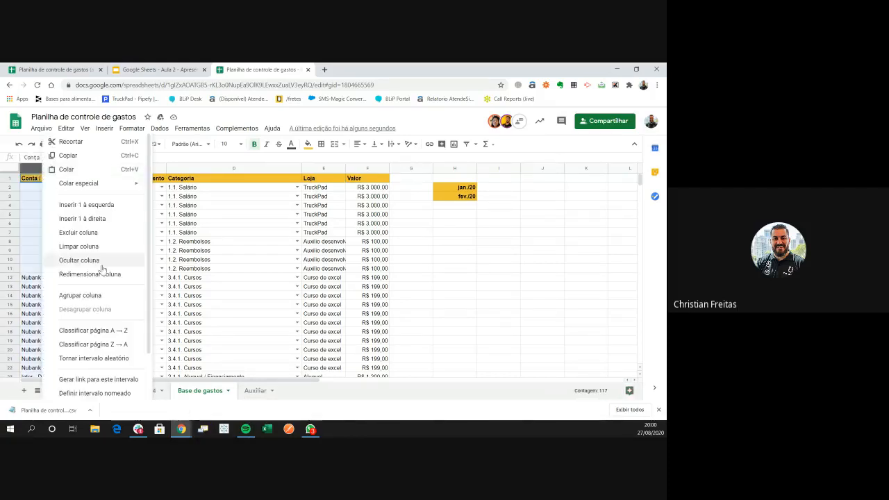
left_click(87, 205)
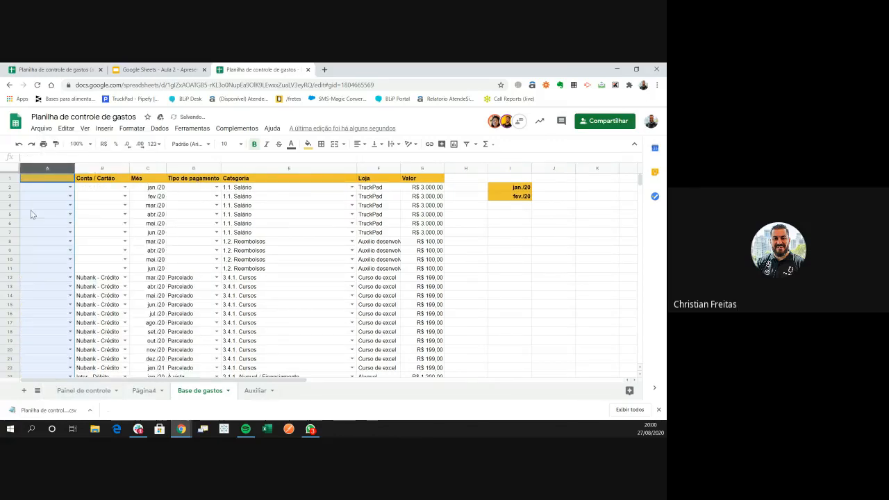
left_click(33, 213)
left_click(40, 187)
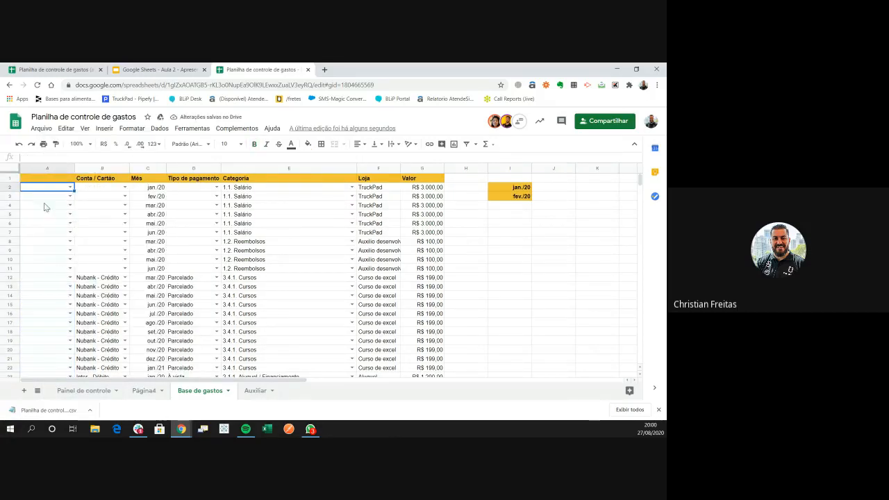
right_click(44, 167)
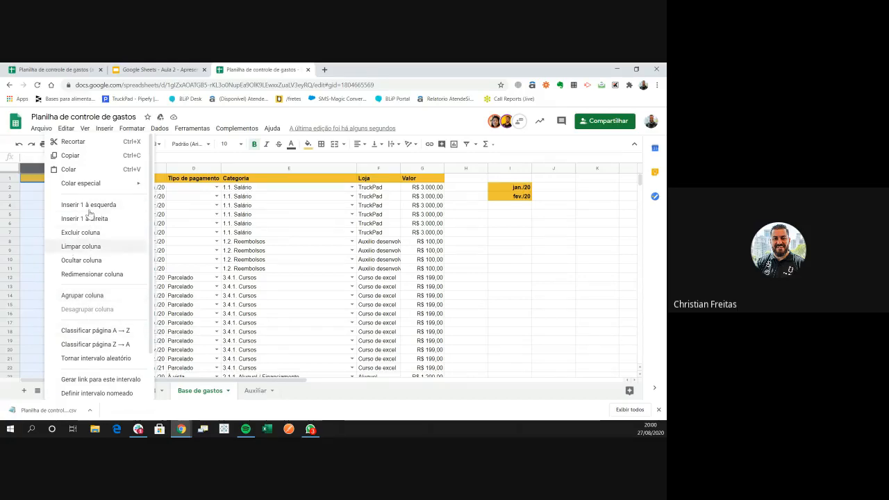
left_click(27, 197)
Try entering 1 in A2, dismiss the validation error, and switch to the aula 1 spreadsheet
key("Up")
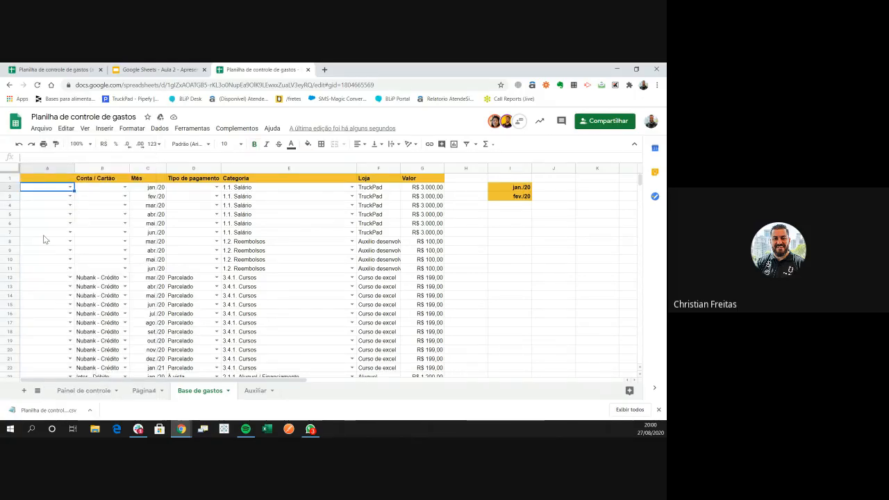
type("1")
key("Return")
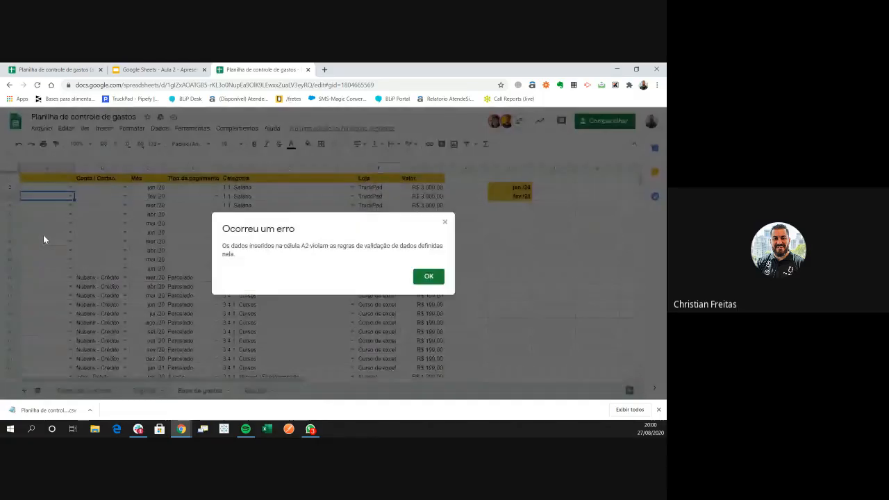
key("Return")
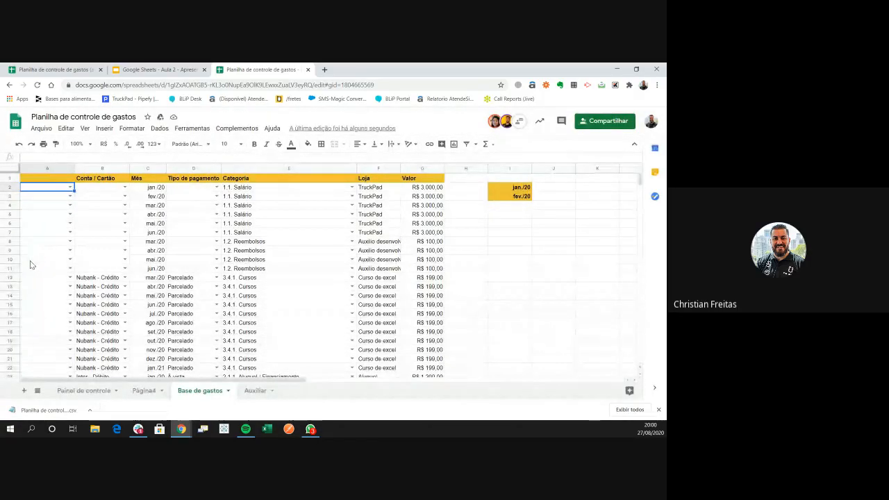
left_click(64, 69)
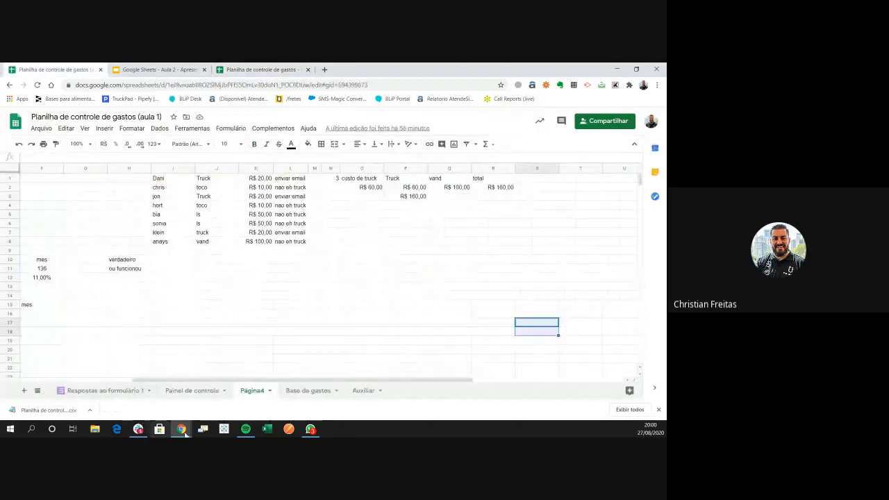
Open aula 1's Base de gastos sheet and check column A's options without changing anything
left_click(193, 391)
left_click(314, 392)
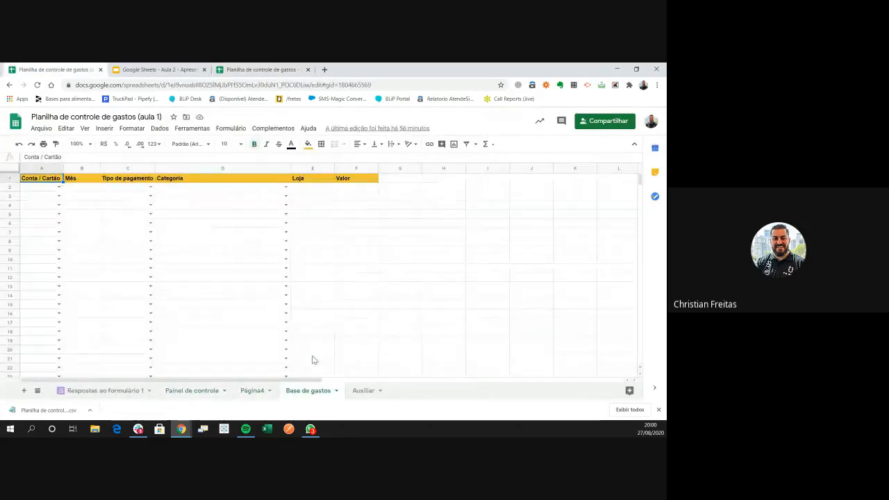
left_click(356, 294)
left_click(459, 292)
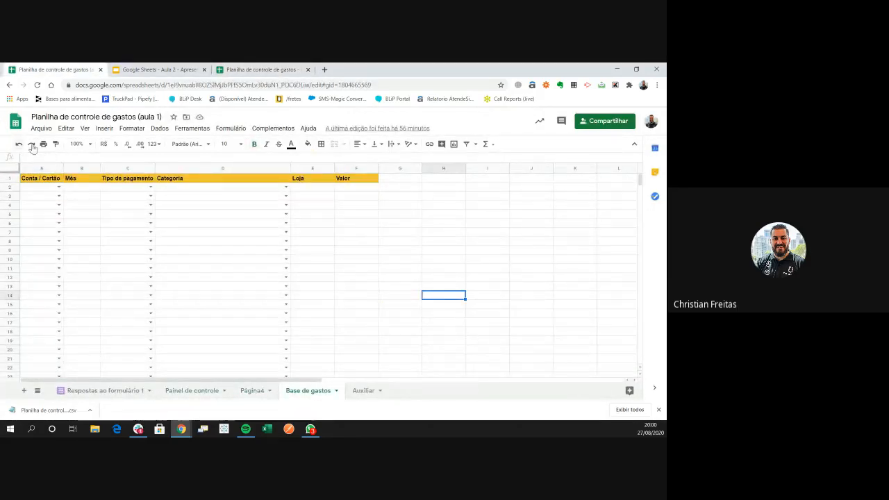
left_click(40, 168)
right_click(40, 169)
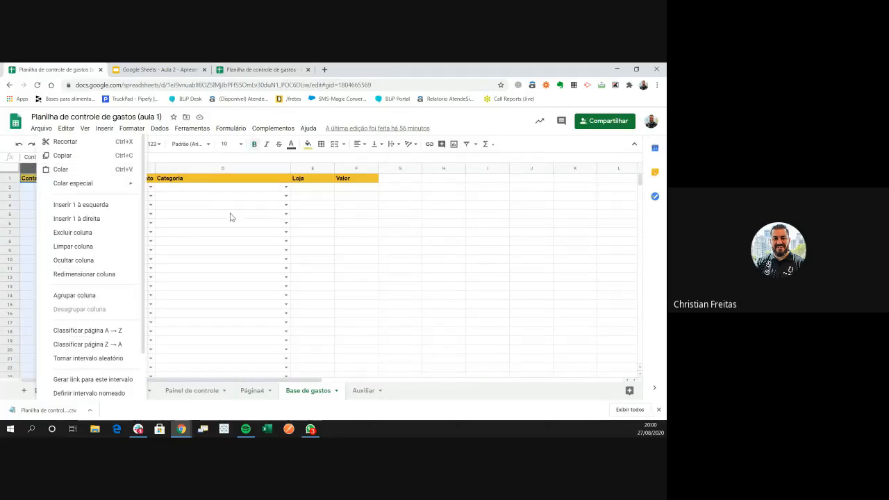
key("Escape")
Insert an empty column to the left of the Valor column
left_click(346, 168)
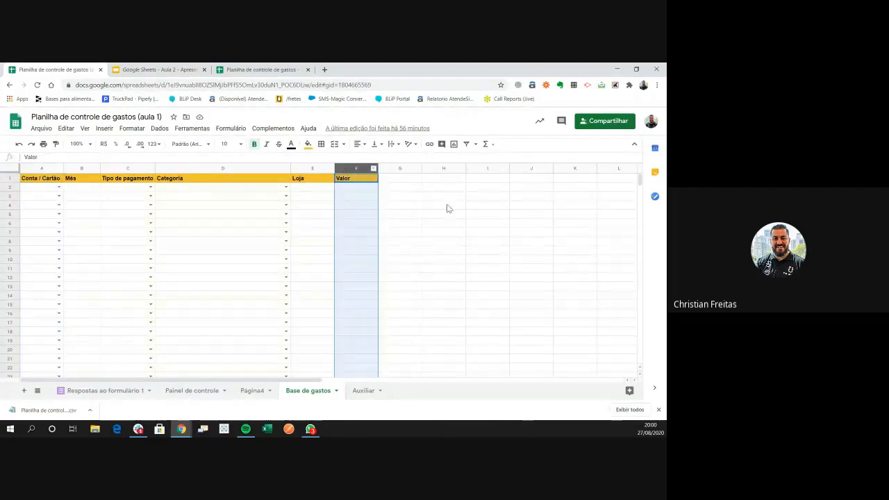
left_click(444, 212)
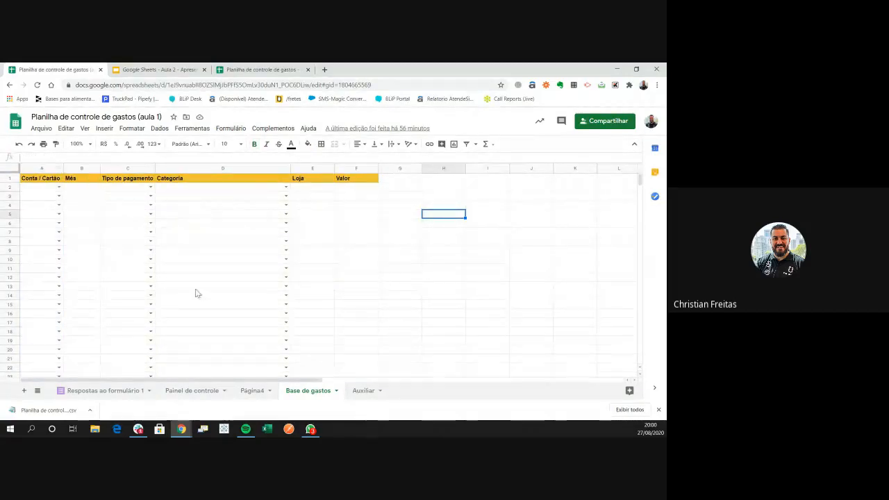
right_click(356, 169)
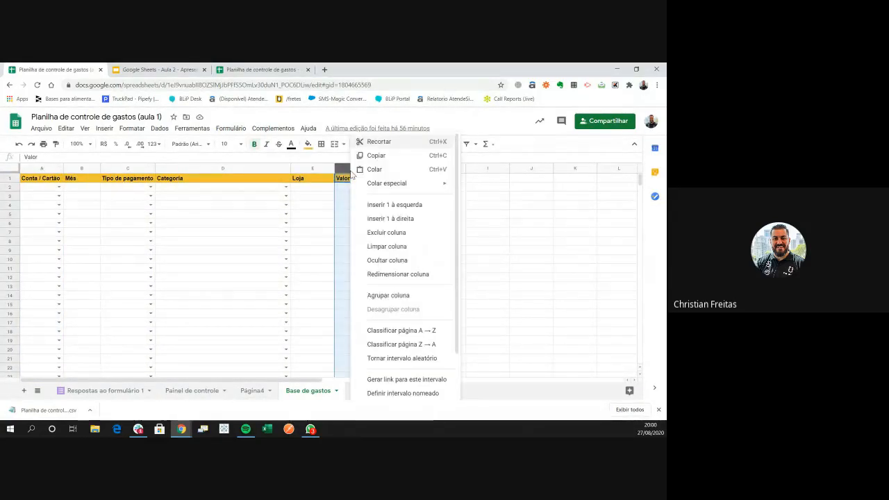
left_click(383, 205)
left_click(400, 306)
left_click(519, 305)
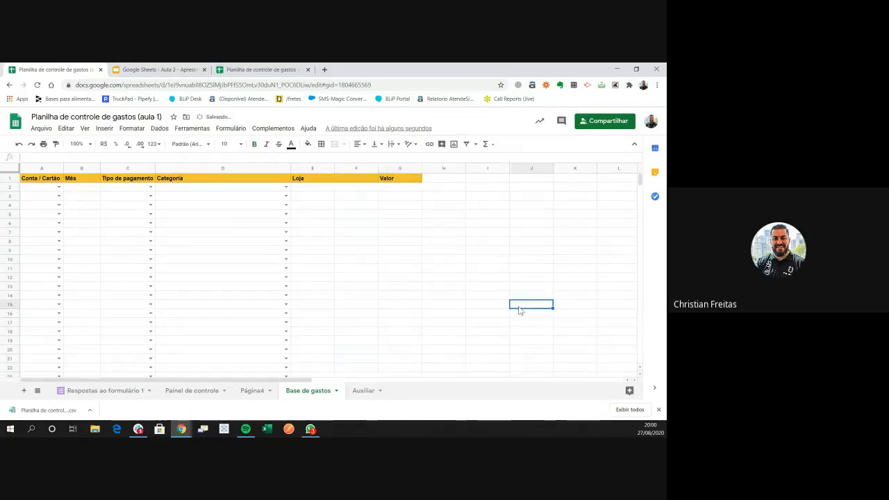
Look through Painel de controle, Página4 and Base de gastos, then return to the other expense spreadsheet
left_click(186, 391)
left_click(252, 391)
left_click(307, 390)
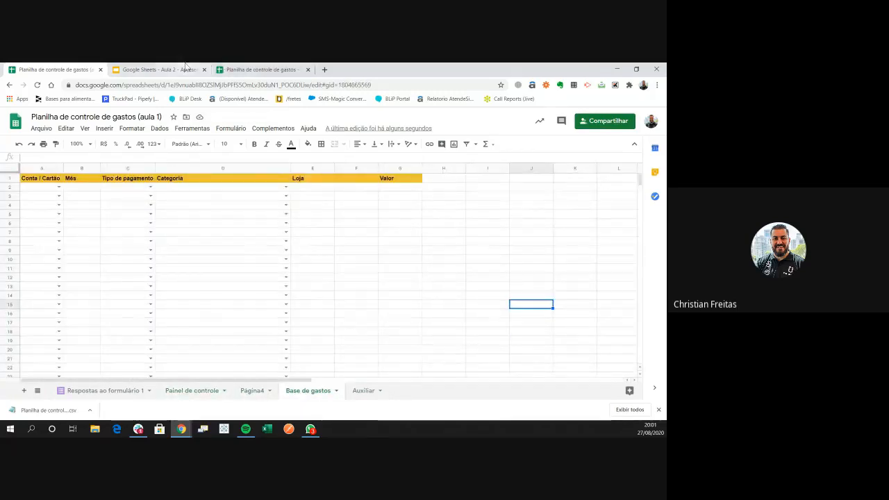
left_click(167, 70)
left_click(243, 69)
Insert a blank column left of Mês and give it the header Dia
left_click(367, 169)
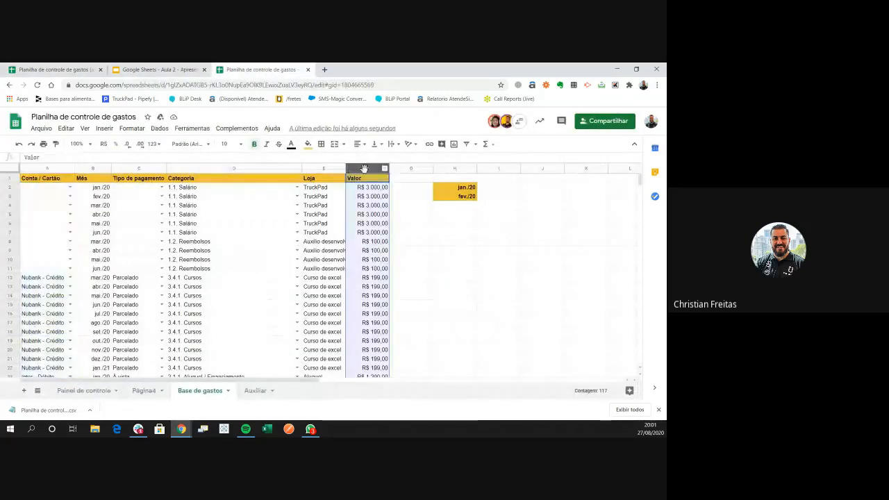
right_click(367, 168)
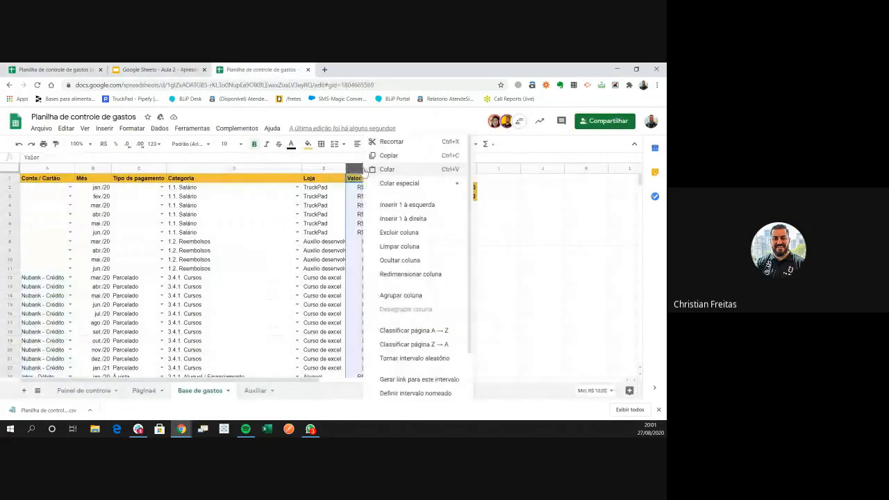
left_click(95, 169)
right_click(94, 169)
left_click(137, 207)
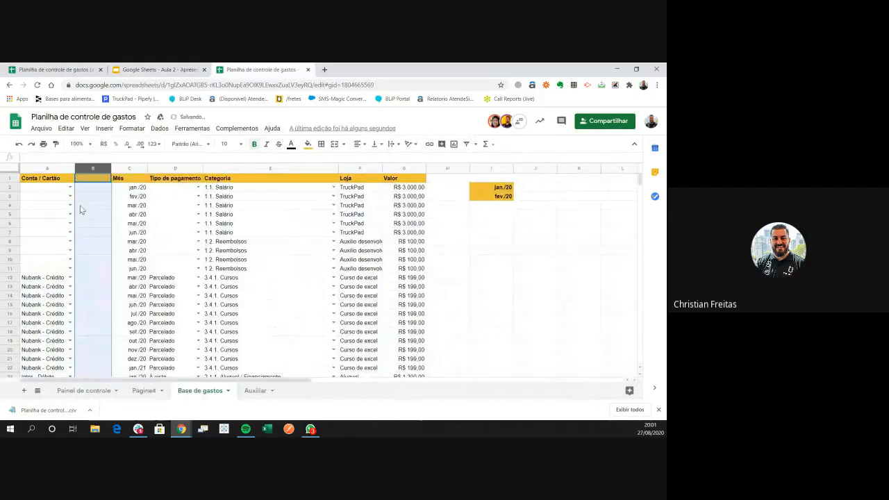
left_click(83, 179)
type("0u")
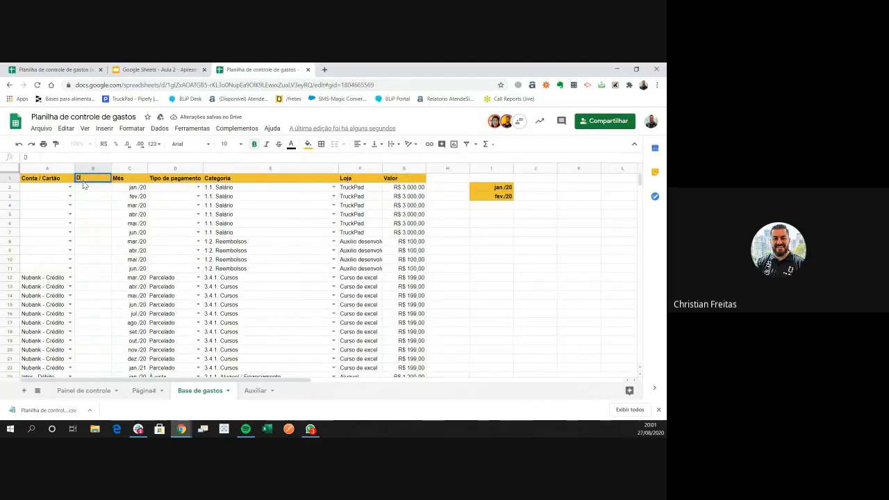
key("Tab")
key("Tab")
key("Tab")
key("Tab")
key("Tab")
key("Tab")
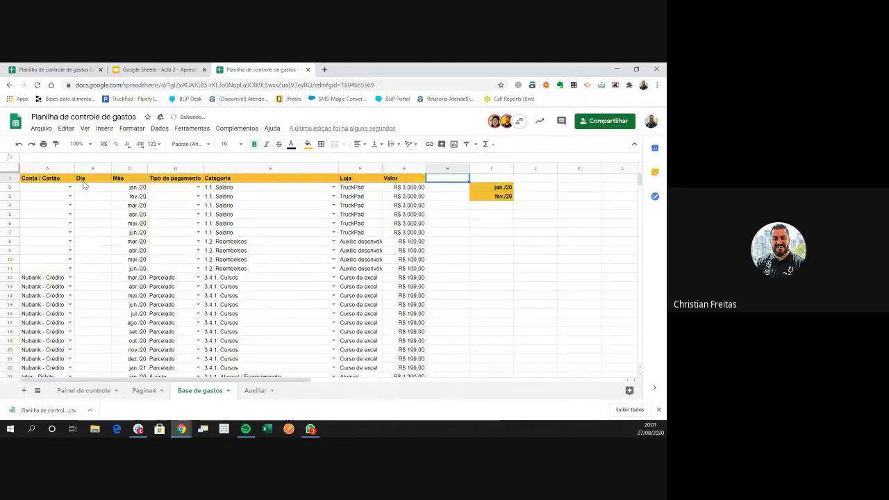
Insert a blank column left of Valor and give it the header ID
left_click(405, 168)
right_click(400, 169)
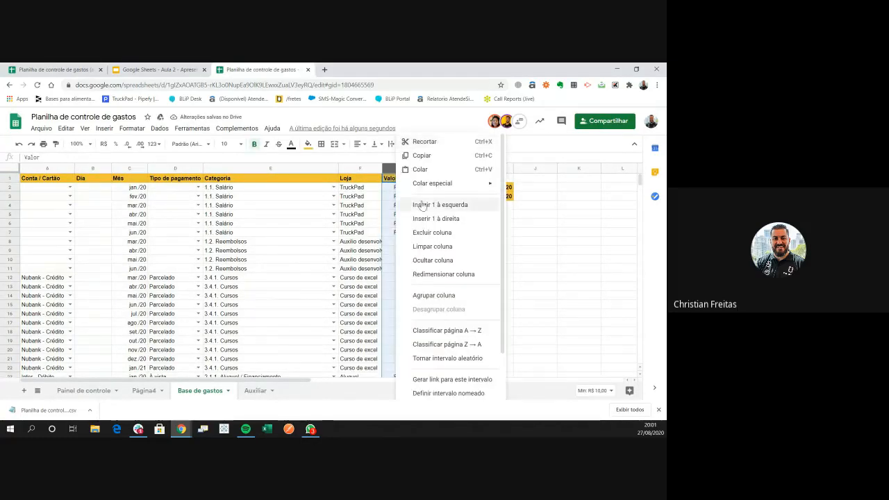
left_click(426, 207)
left_click(545, 287)
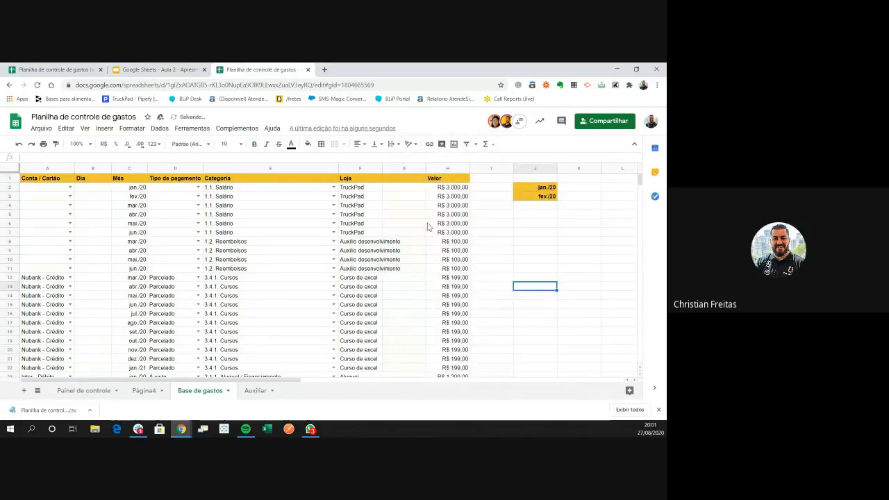
left_click(406, 179)
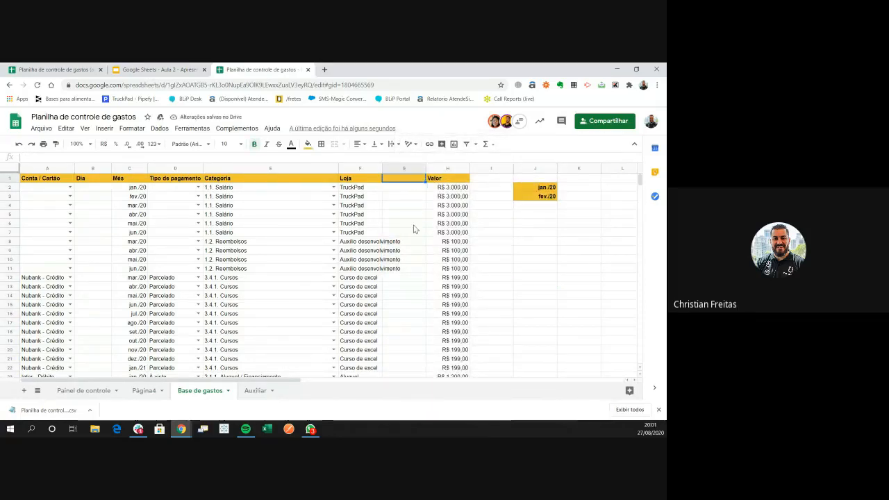
type("ID")
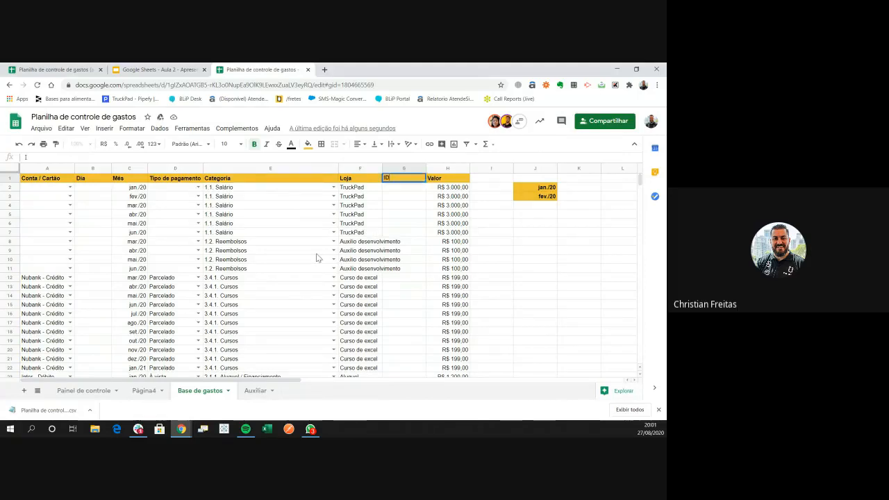
key("Return")
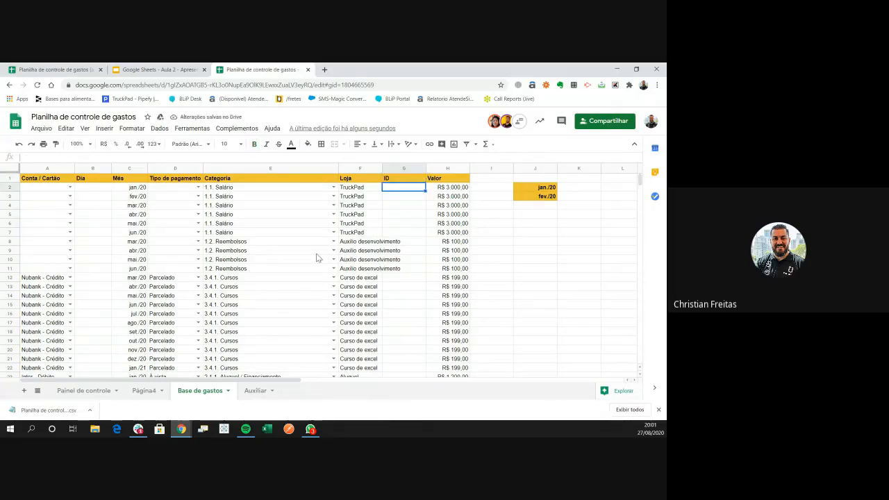
Enter 1 in G2 and =1+G2 in G3, then select the ID column to the bottom
type("1")
key("Return")
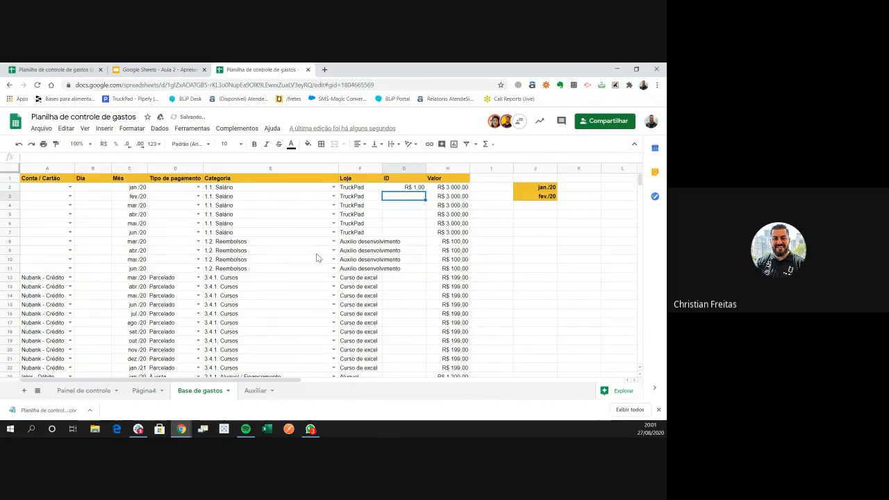
type("1+")
key("Up")
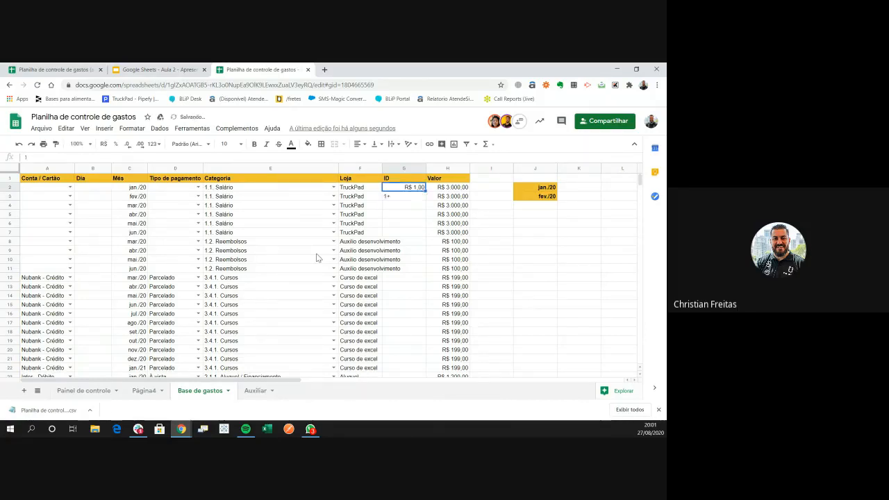
key("Return")
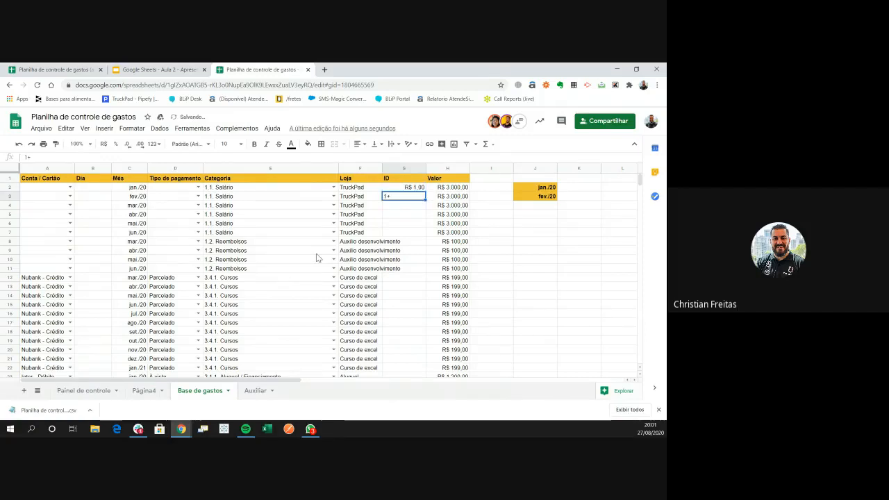
key("Delete")
type("=")
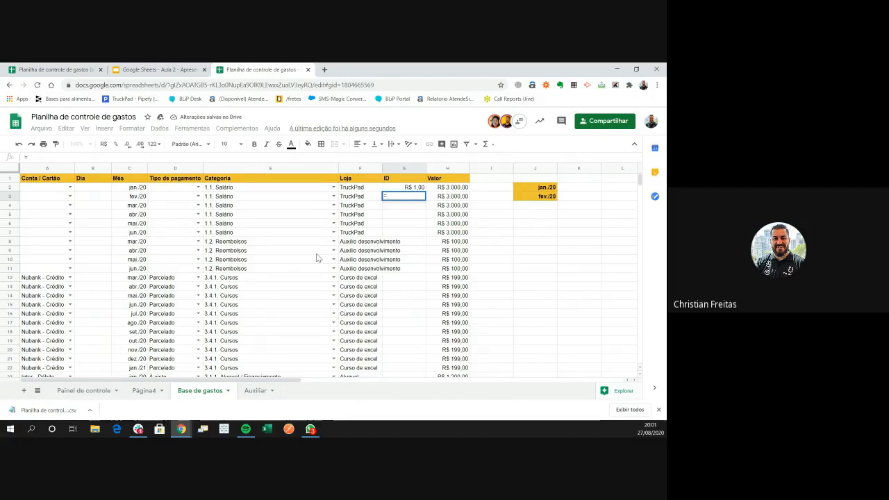
type("1+G2")
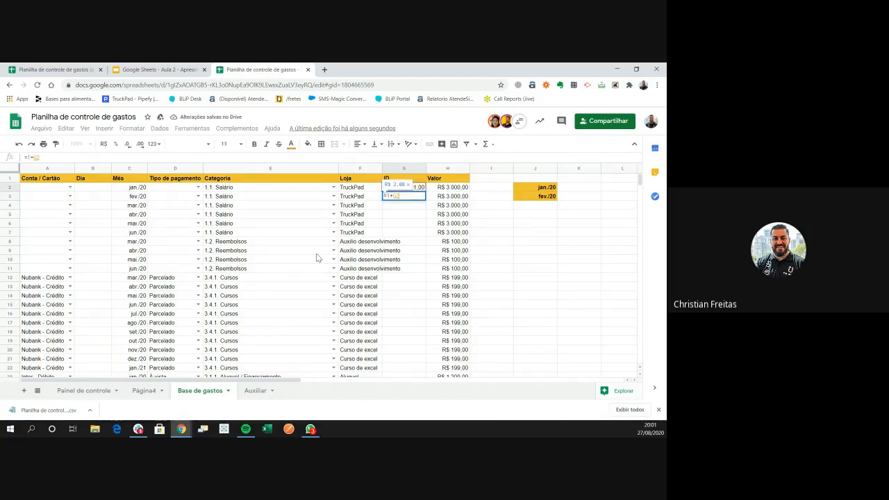
key("Return")
key("Up")
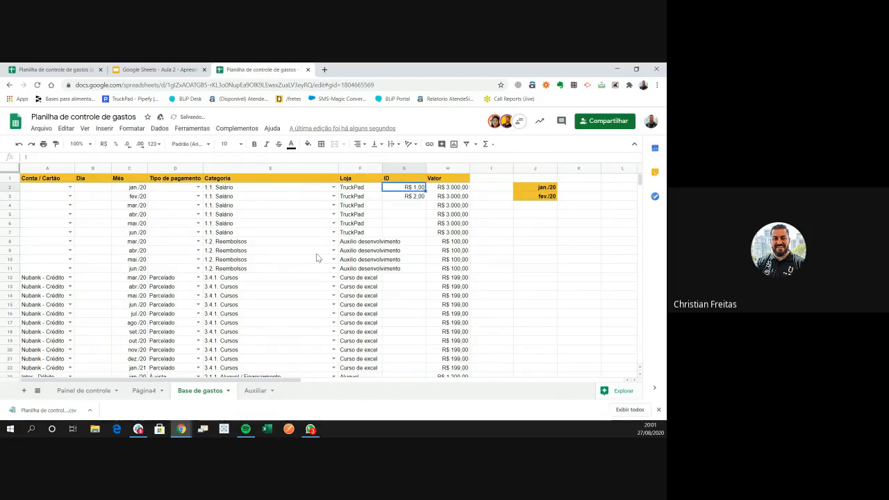
key("shift+Down")
key("ctrl+shift+Down")
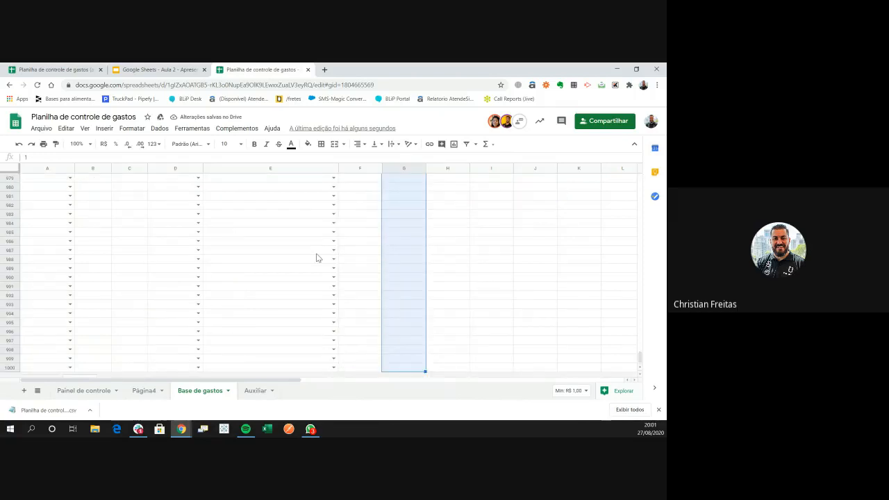
Clear the formatting of the selected ID cells and return to the top
left_click(132, 129)
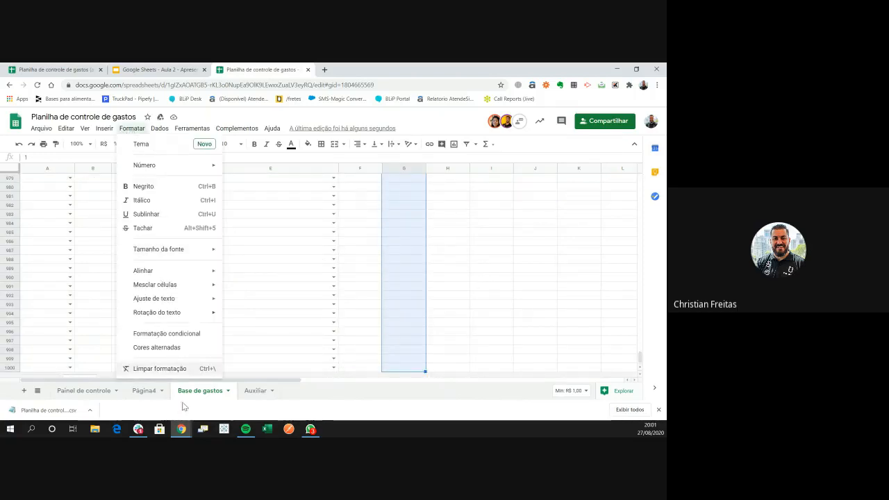
left_click(178, 370)
scroll(381, 341, "up", 3)
left_click(405, 322)
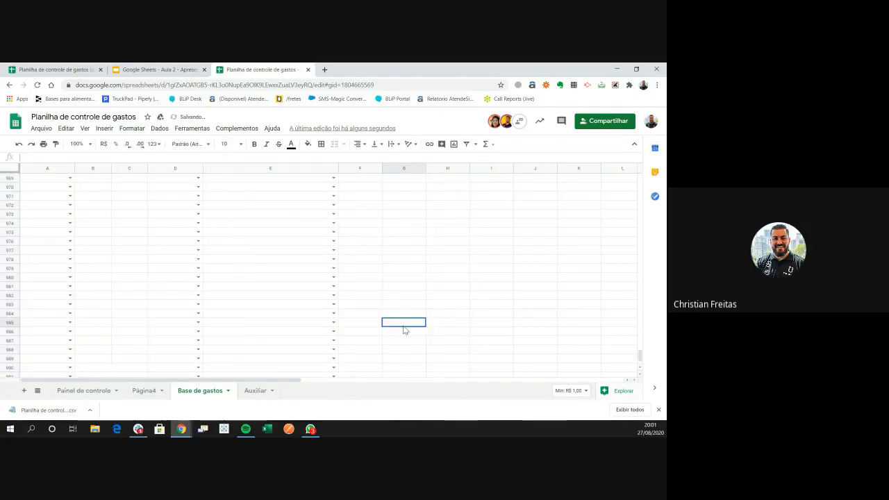
key("ctrl+Up")
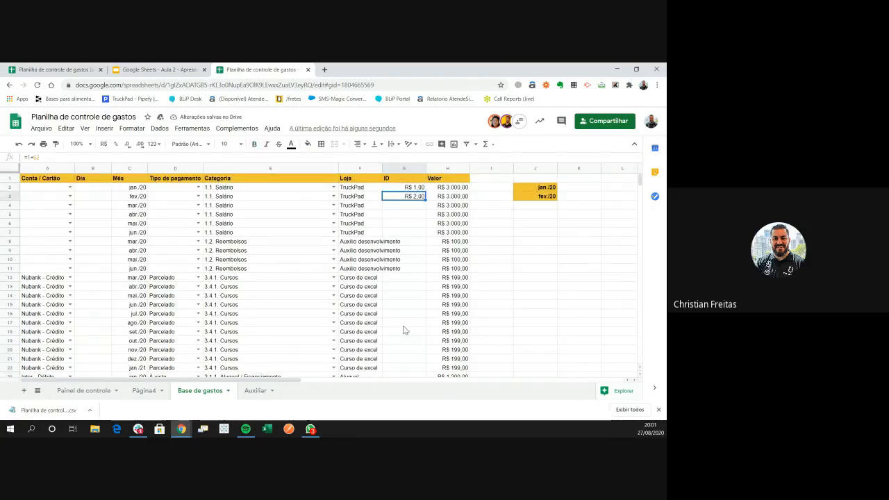
Apply the plain Número format to column G from G2 down, then return to the top
left_click(412, 215)
left_click(407, 188)
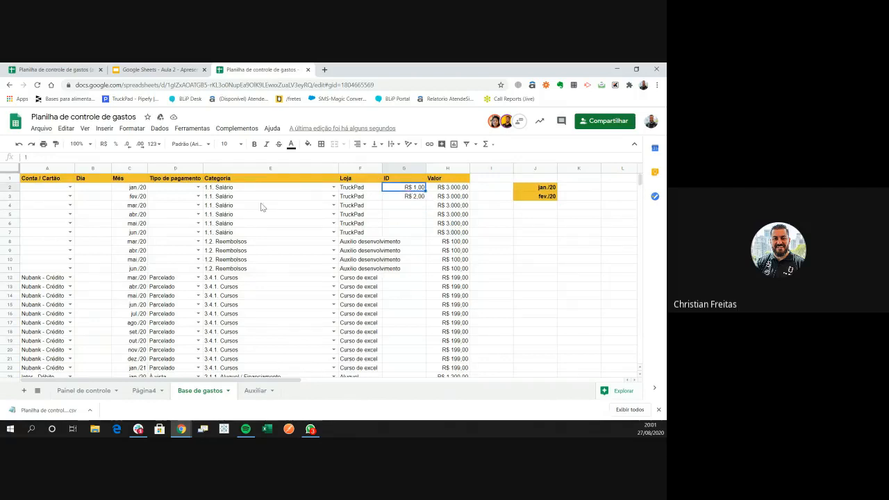
key("ctrl+shift+Down")
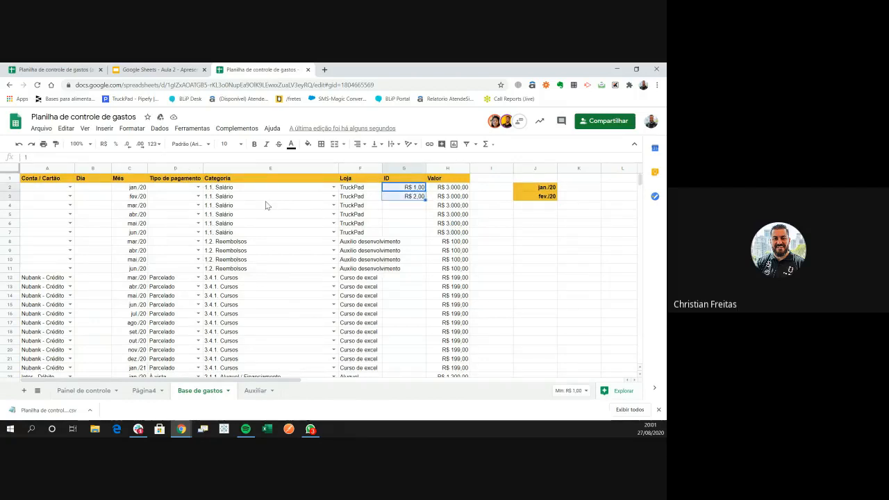
key("ctrl+shift+Down")
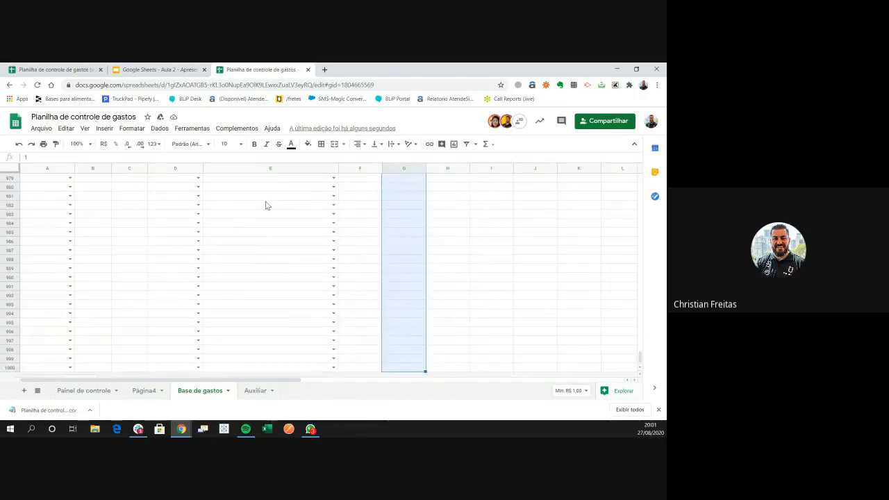
left_click(134, 130)
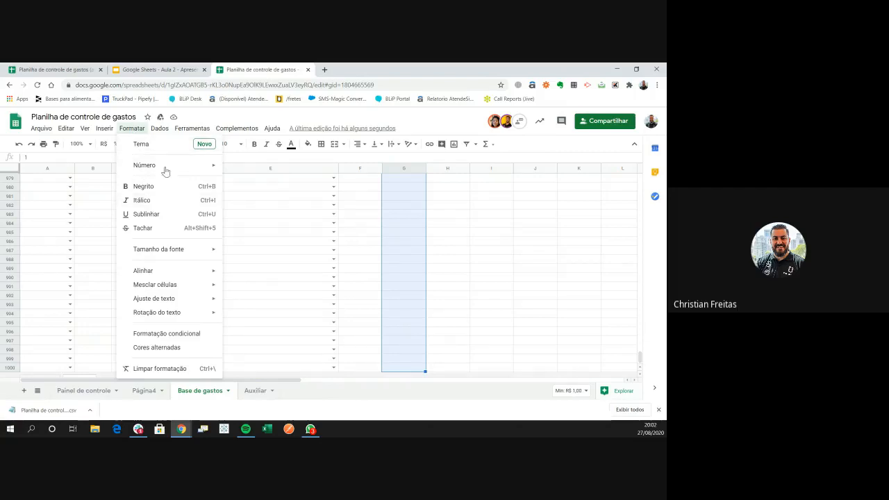
mouse_move(166, 168)
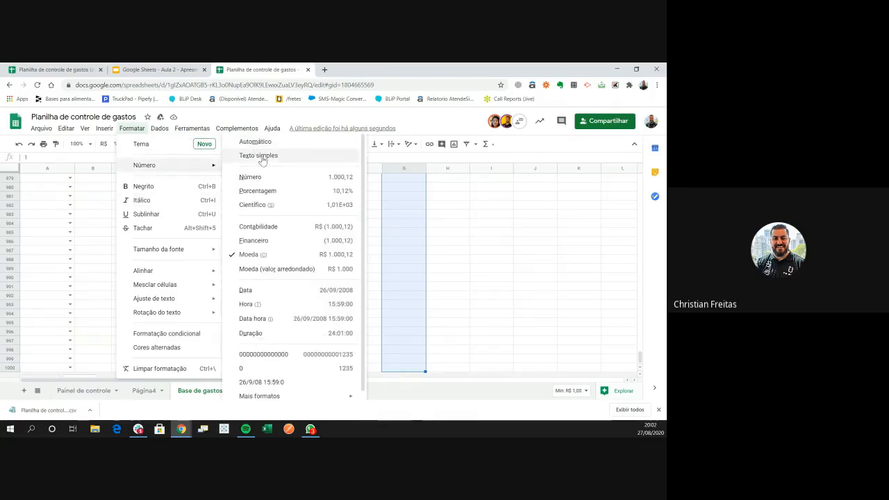
left_click(269, 178)
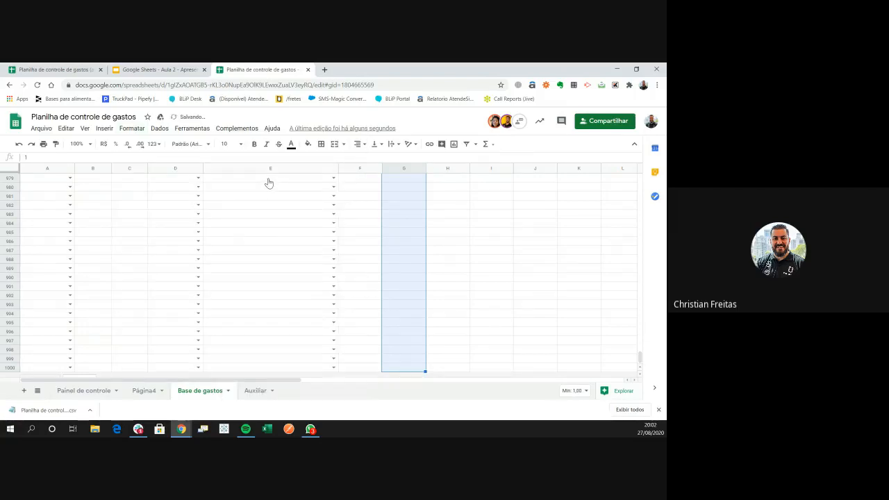
scroll(428, 249, "up", 5)
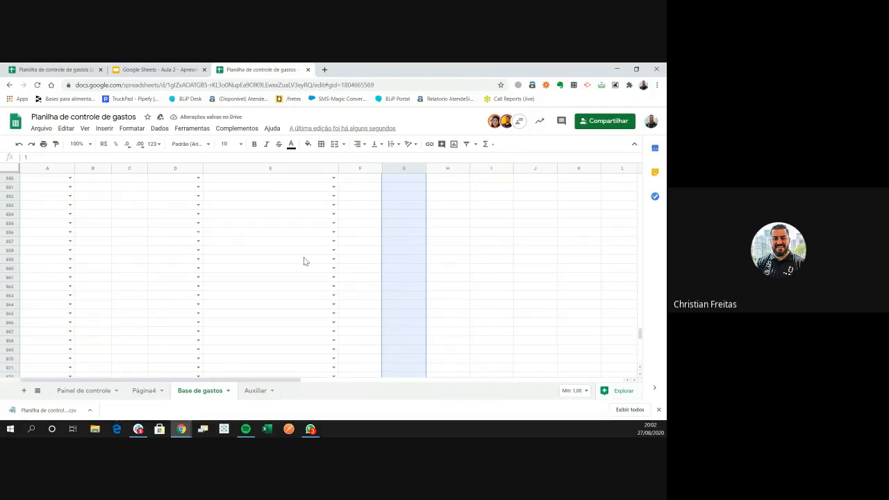
scroll(413, 256, "up", 15)
left_click(411, 253)
key("ctrl+Up")
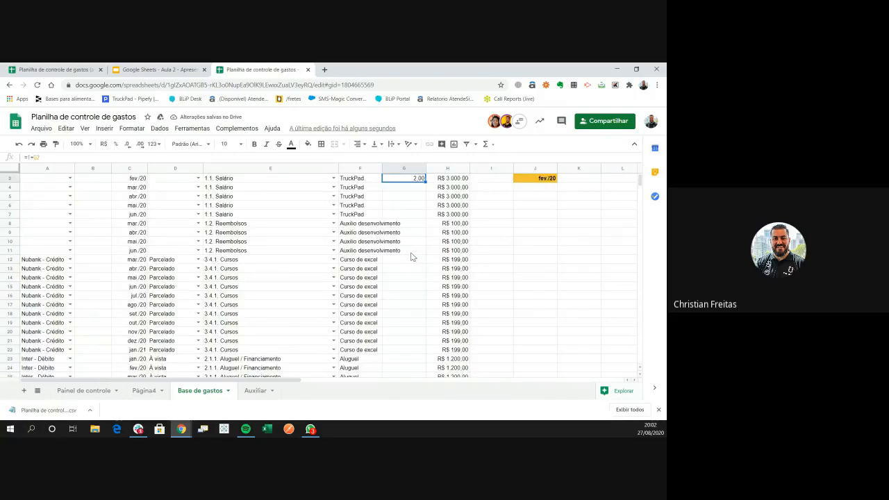
Remove the decimal places so the IDs show as whole numbers
left_click(127, 144)
left_click(128, 143)
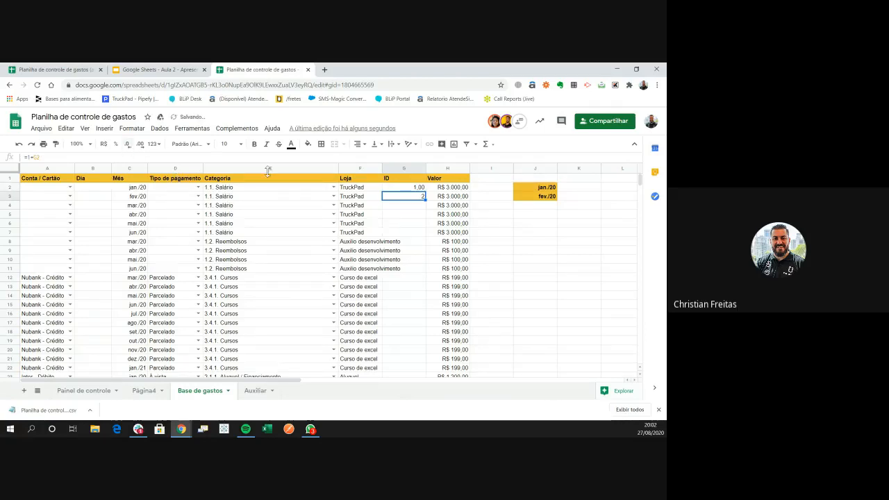
left_click(406, 170)
left_click(128, 144)
left_click(127, 144)
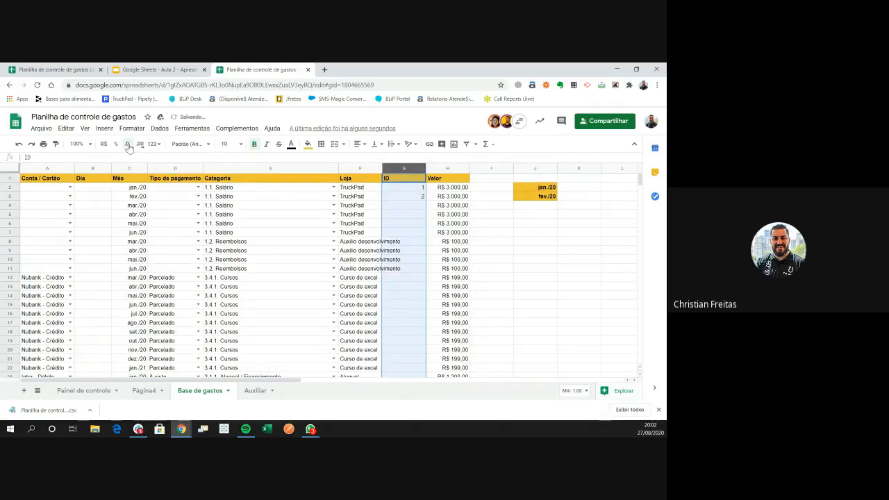
Fill the =1+G2 formula from G3 down every expense row
left_click(406, 212)
left_click(411, 189)
left_click(413, 198)
left_click(415, 187)
left_click(415, 195)
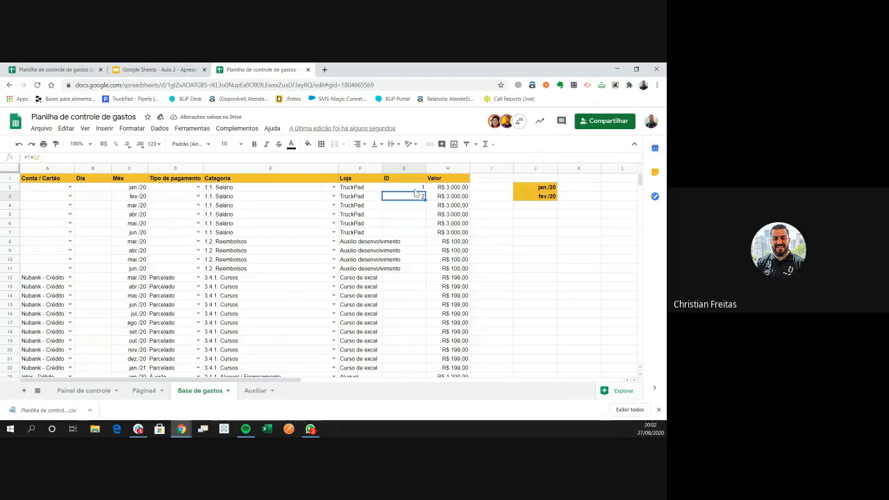
left_click(416, 188)
left_click(413, 197)
left_click(416, 189)
left_click(414, 196)
left_click(414, 189)
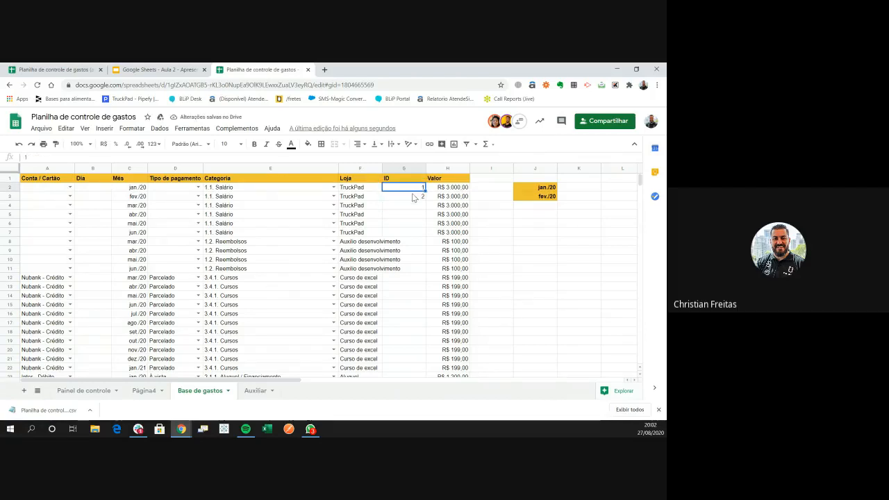
left_click(413, 197)
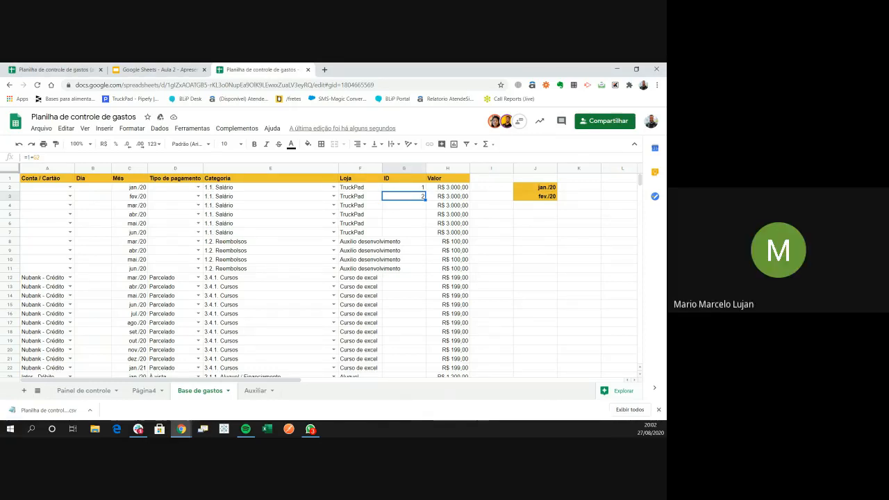
double_click(424, 200)
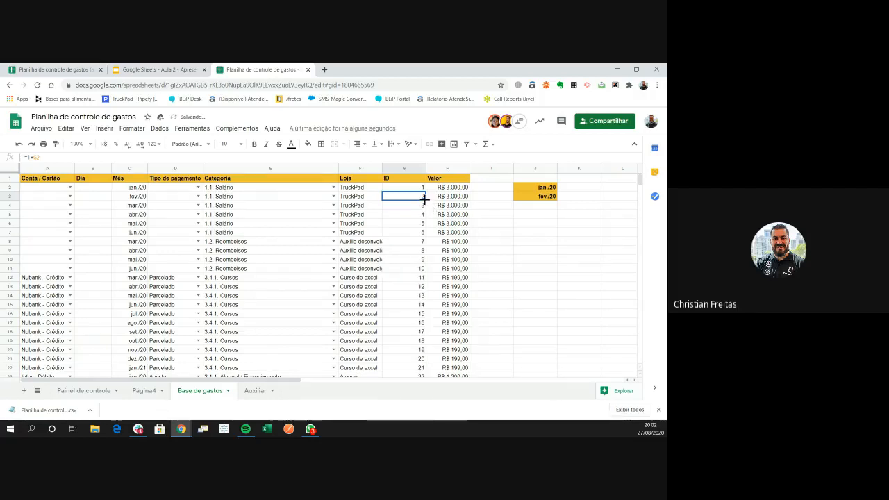
Check the filled IDs from the top down to the last row
left_click(417, 215)
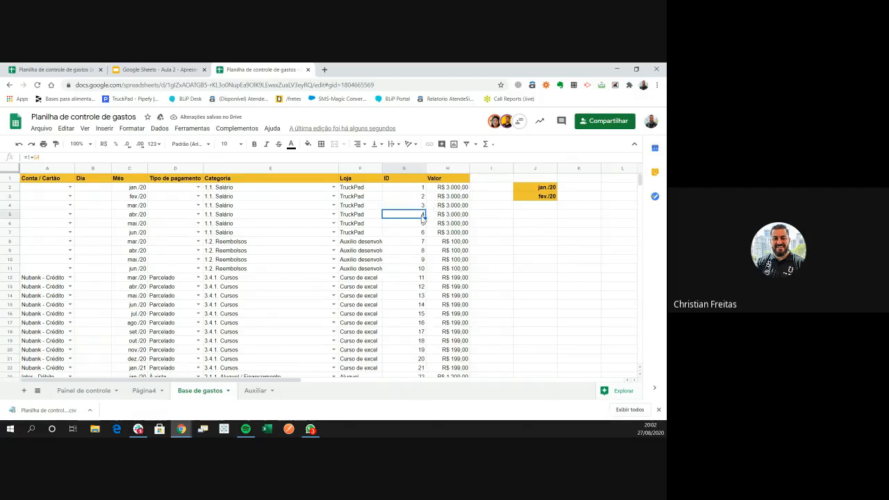
key("Up")
key("Up")
key("Up")
key("ctrl+Down")
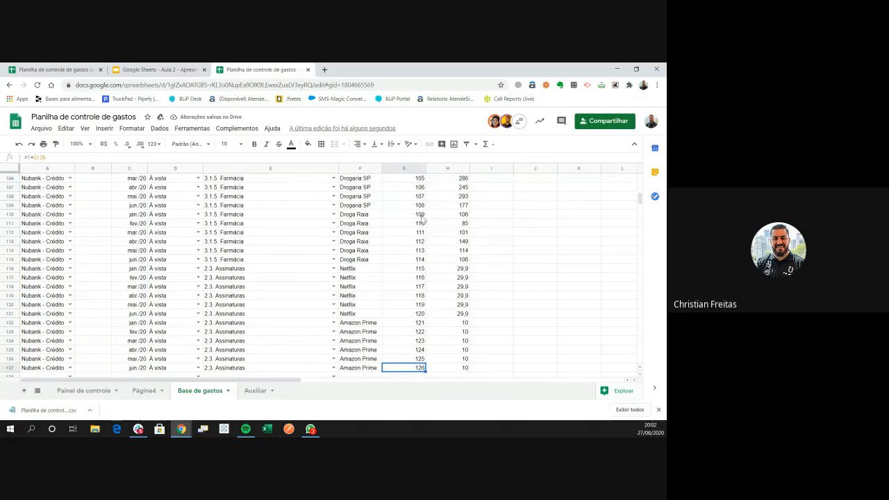
key("ctrl+Up")
key("Down")
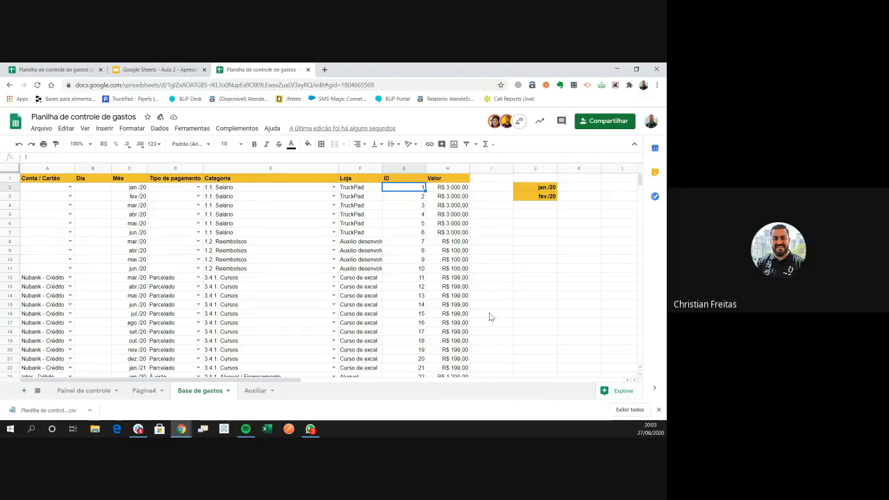
Select the filled-down IDs below row 3 and undo them, leaving only 1 and 2
left_click(407, 339)
left_click_drag(404, 189, 428, 322)
left_click_drag(415, 206, 427, 324)
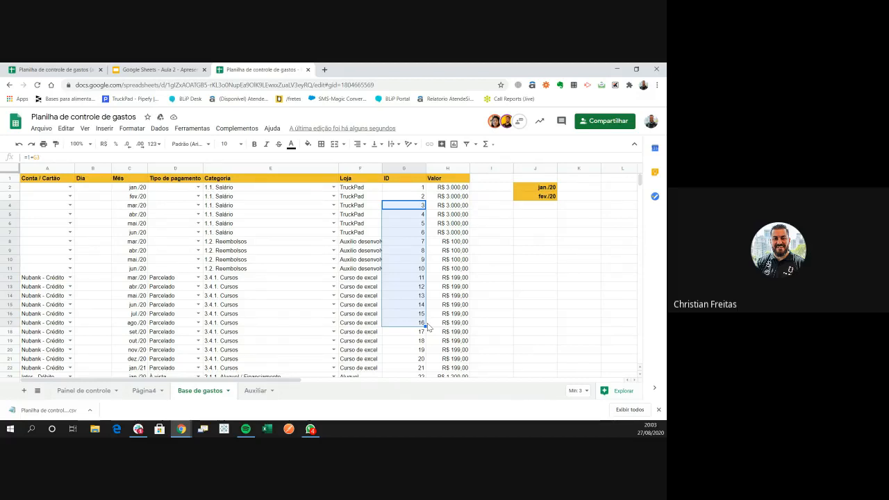
key("ctrl+z")
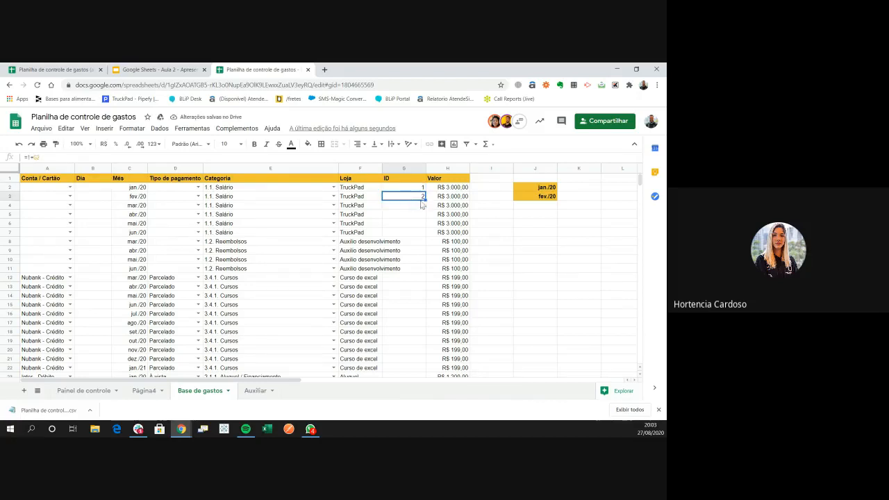
Undo the faulty auto-fill and refill the =1+G2 ID formula down from G3
left_click_drag(409, 187, 416, 197)
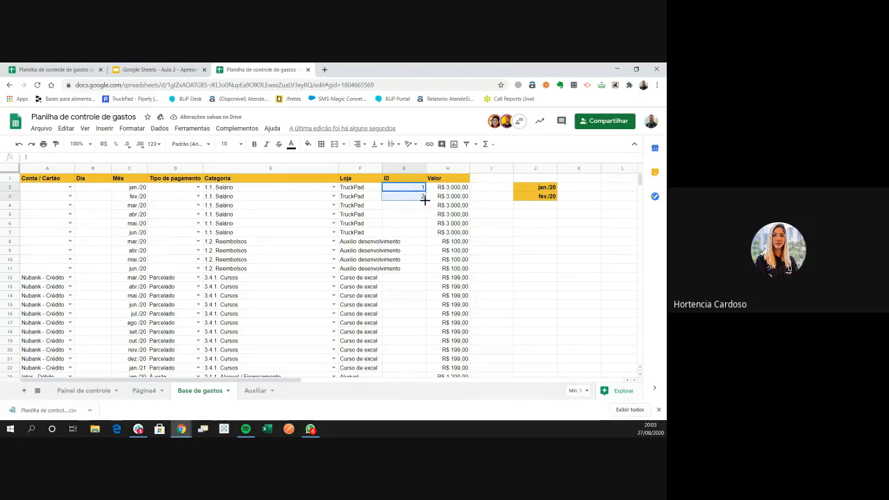
double_click(425, 200)
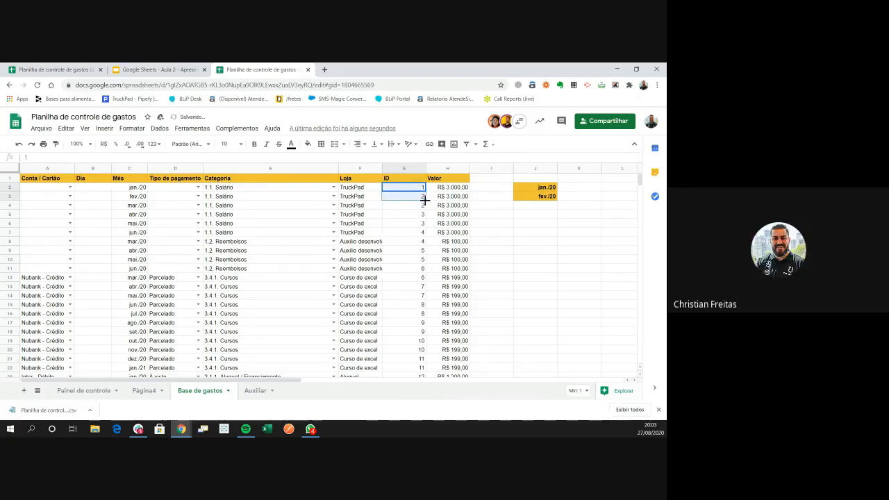
key("ctrl+z")
key("ctrl+z")
left_click(419, 198)
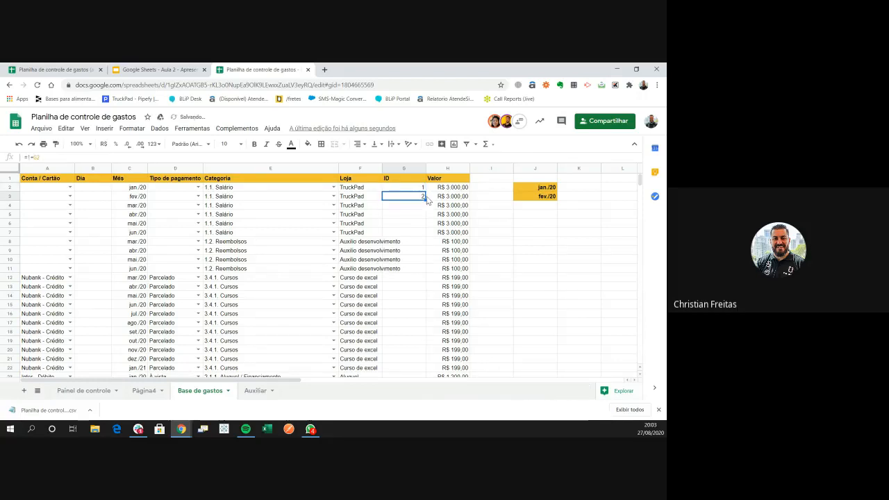
double_click(425, 201)
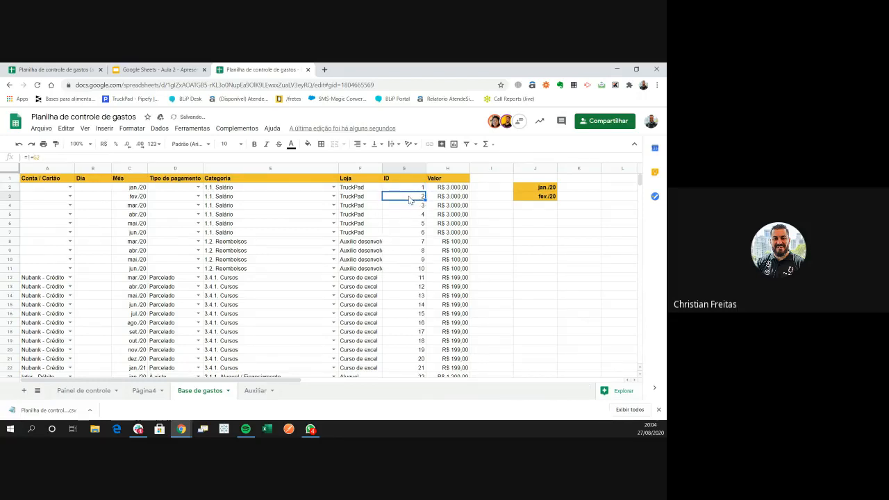
Verify the IDs run sequentially from 1 down to the last expense row
left_click(410, 206)
left_click(418, 250)
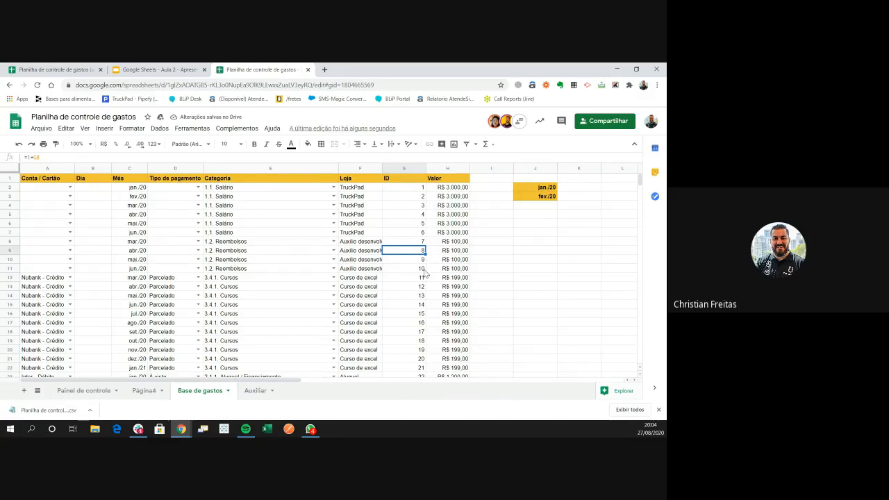
key("ctrl+Down")
key("ctrl+Up")
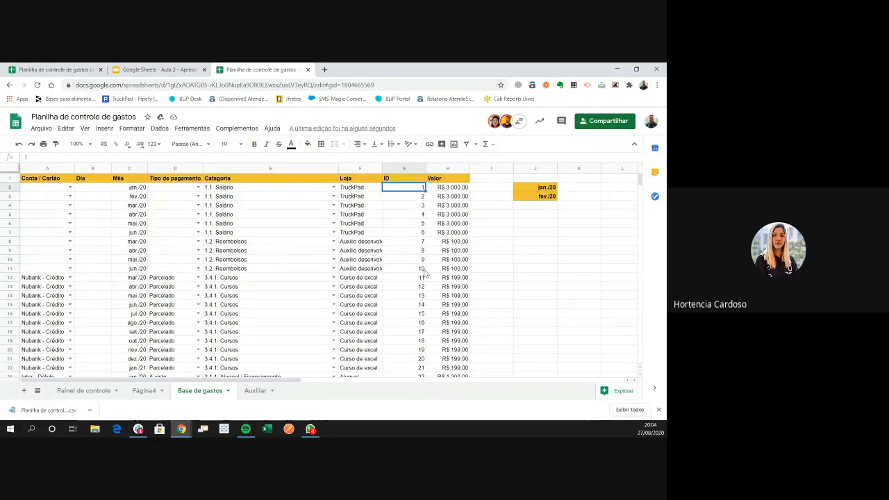
key("Down")
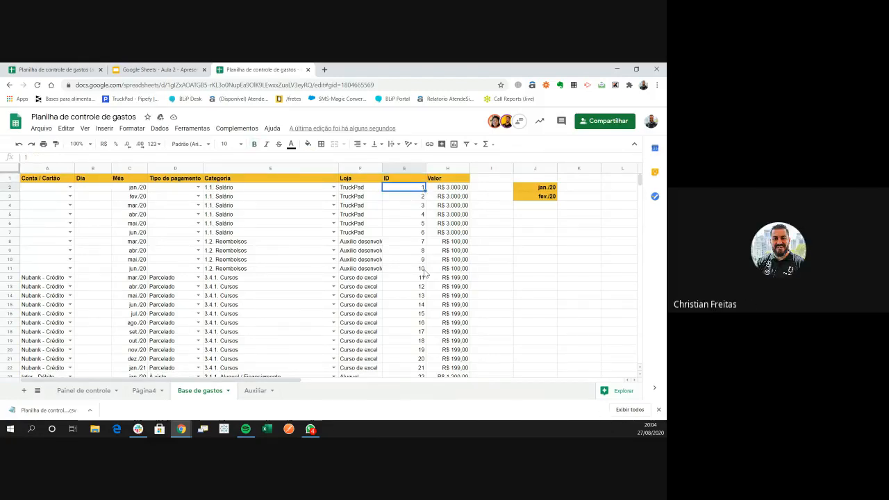
key("Up")
key("shift+Down")
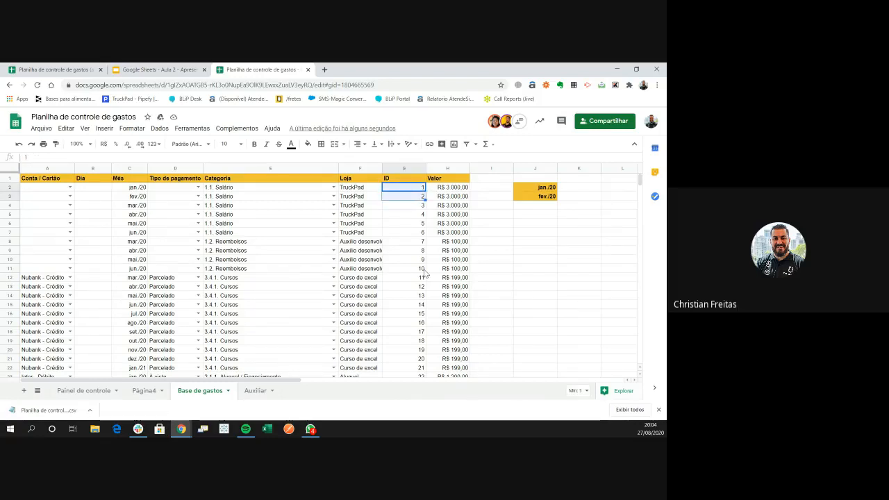
key("Down")
key("Down")
key("Down")
key("Down")
key("Down")
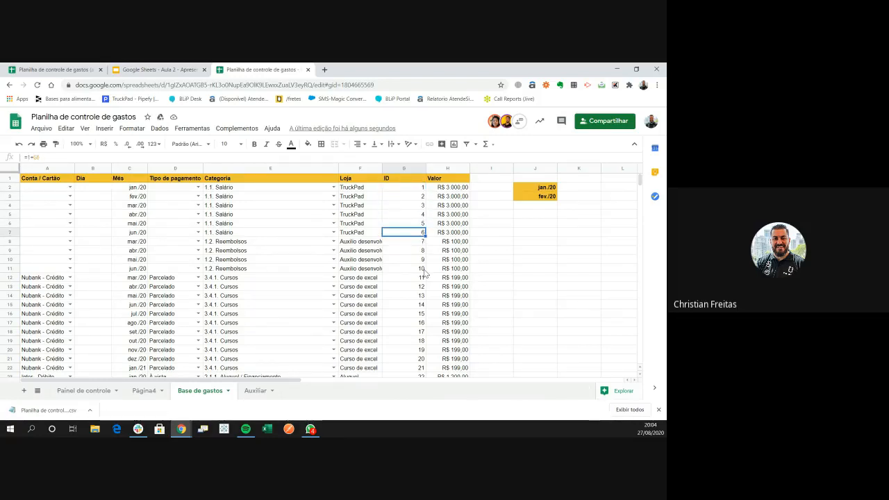
key("Up")
key("Up")
key("Up")
key("Up")
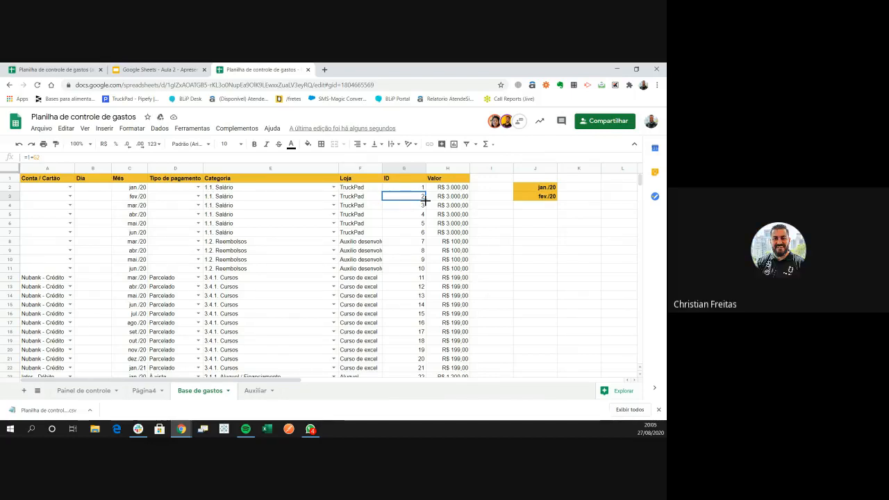
Inspect the ID formulas in the first rows of column G
left_click(401, 224)
left_click(401, 206)
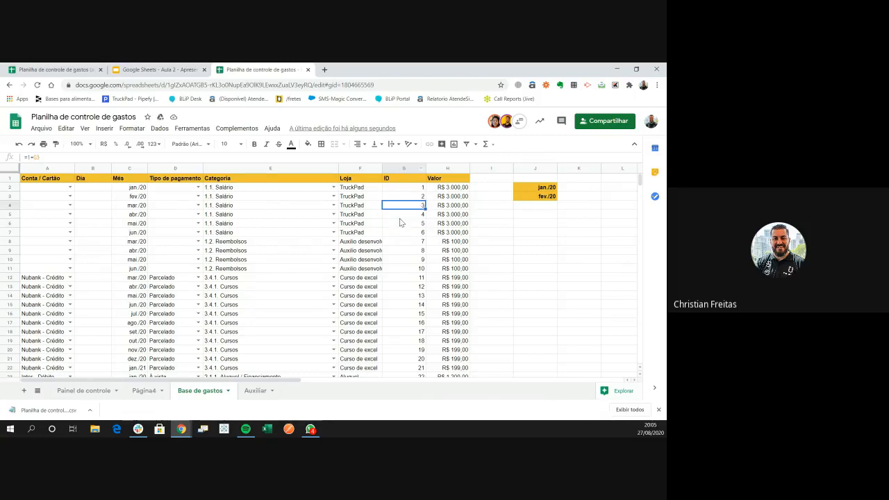
left_click(401, 222)
left_click(406, 197)
Drag the ID column from G to column A, ahead of Conta / Cartão
left_click(404, 187)
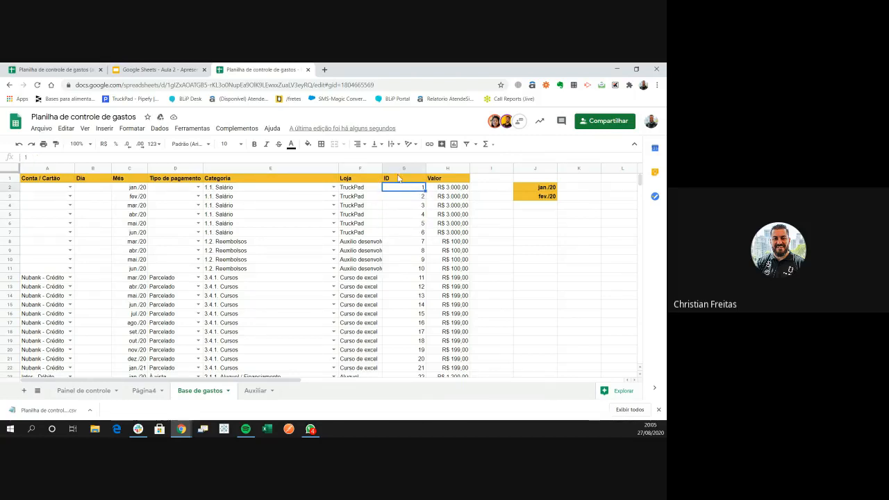
left_click_drag(403, 169, 28, 164)
key("ctrl+c")
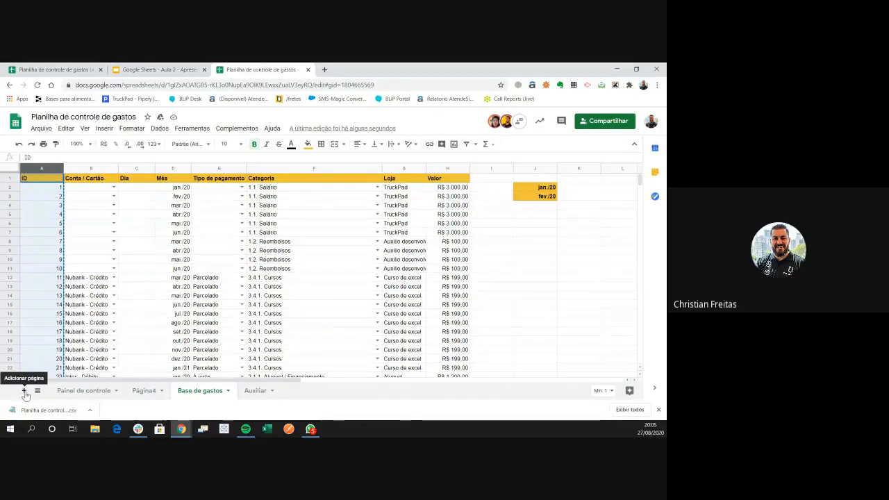
Add sheet Página5, paste the ID column into it, and return to Base de gastos
left_click(23, 391)
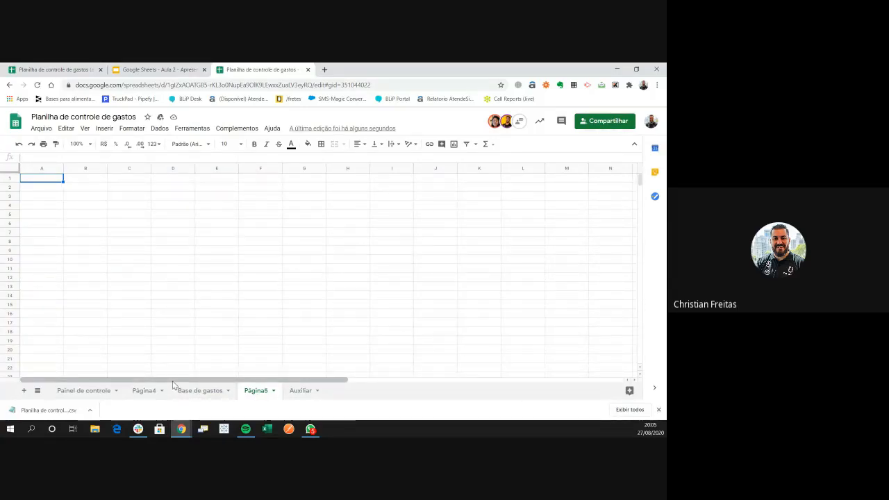
key("ctrl+v")
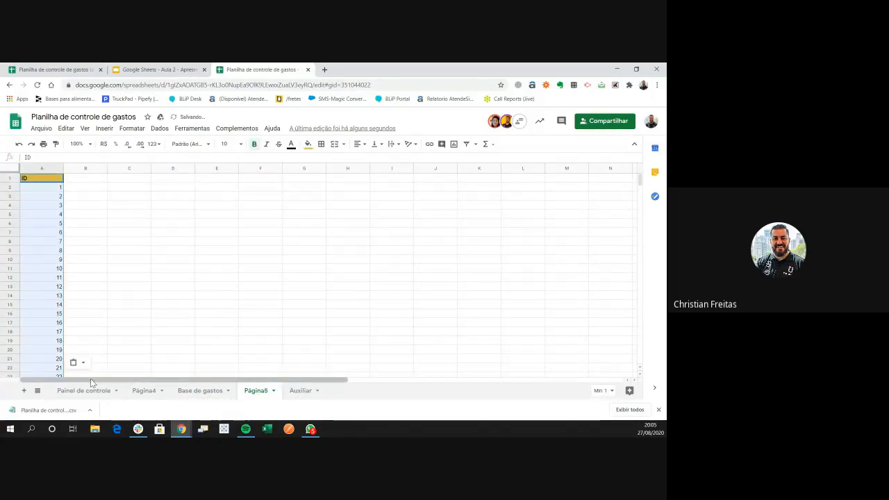
double_click(261, 392)
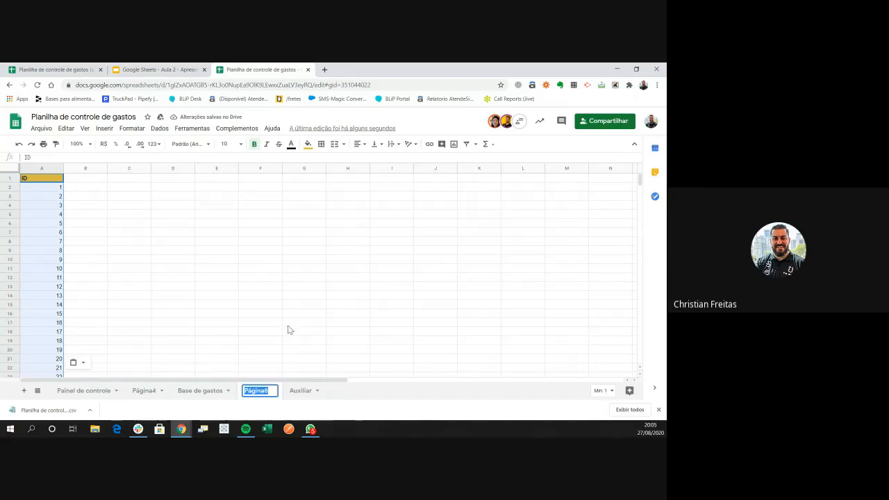
left_click(288, 315)
left_click(213, 276)
left_click(347, 286)
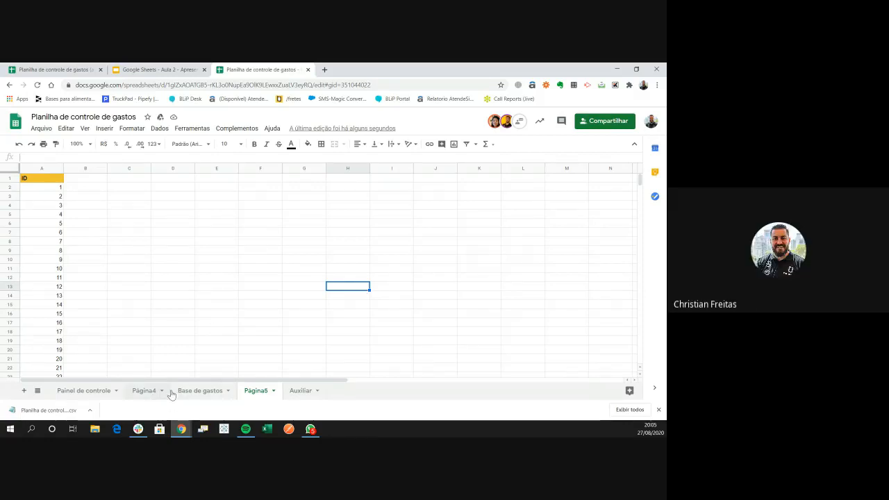
left_click(184, 394)
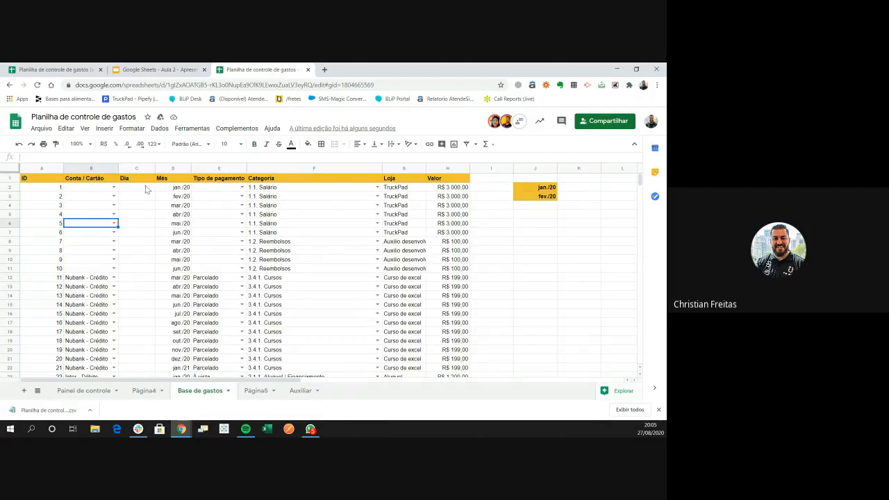
left_click_drag(49, 187, 46, 339)
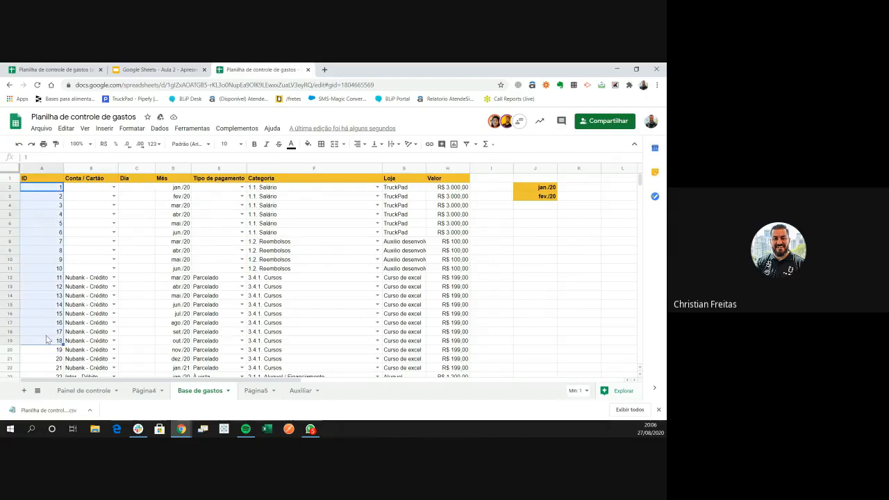
scroll(42, 331, "down", 9)
left_click(43, 332)
key("ctrl+Down")
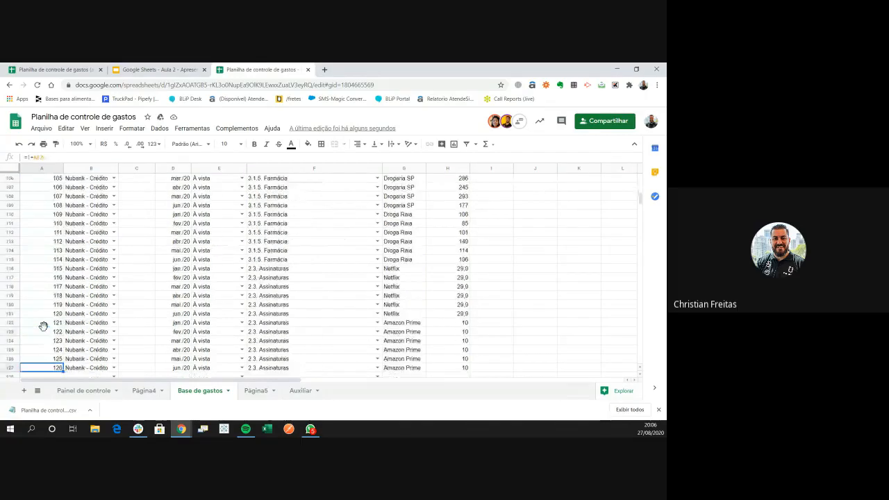
key("Up")
key("ctrl+Up")
key("Down")
key("Down")
key("Down")
key("Down")
key("Down")
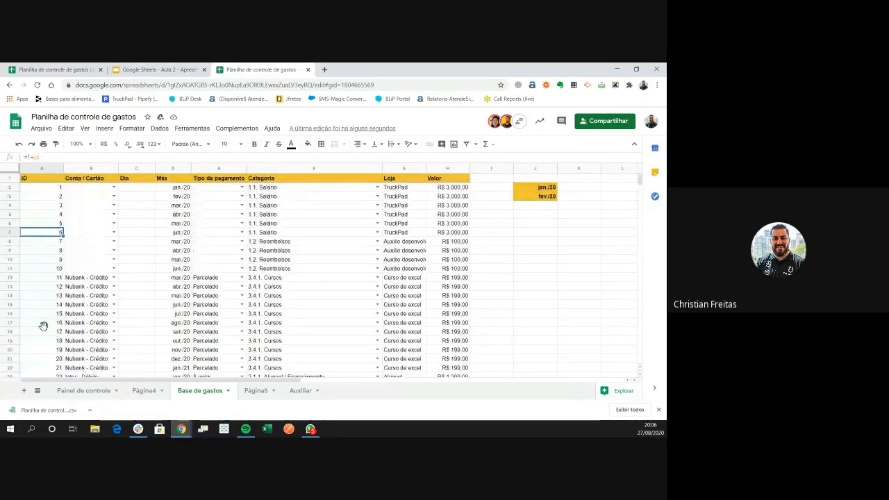
key("Up")
key("ctrl+Up")
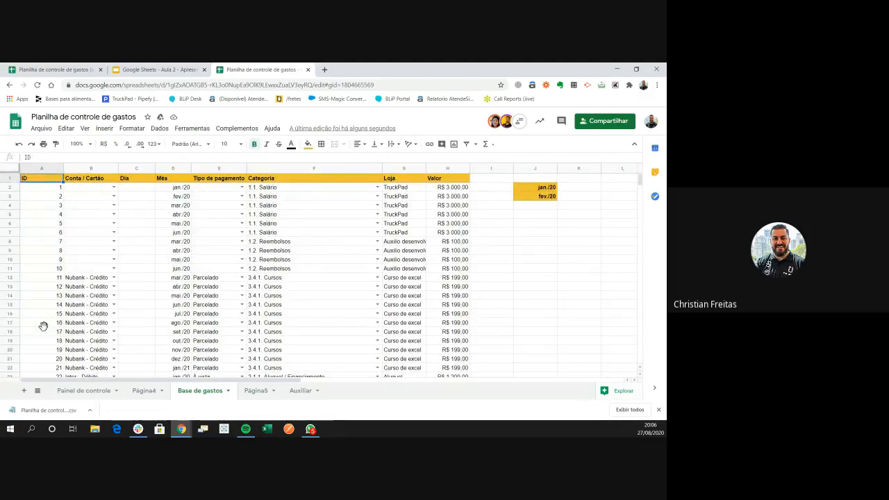
left_click(254, 391)
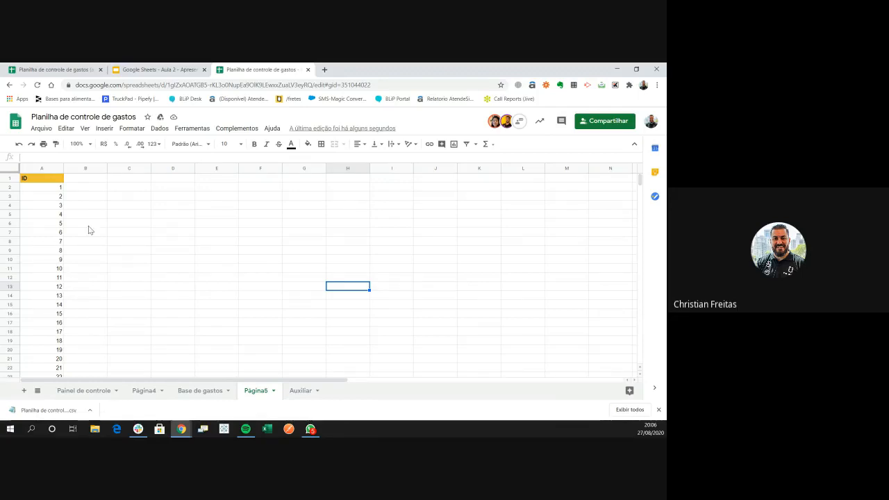
left_click(86, 187)
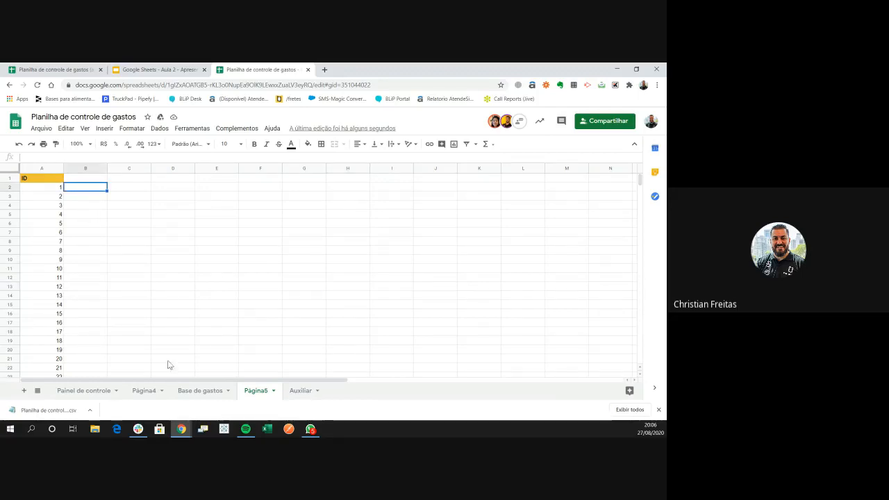
left_click(137, 392)
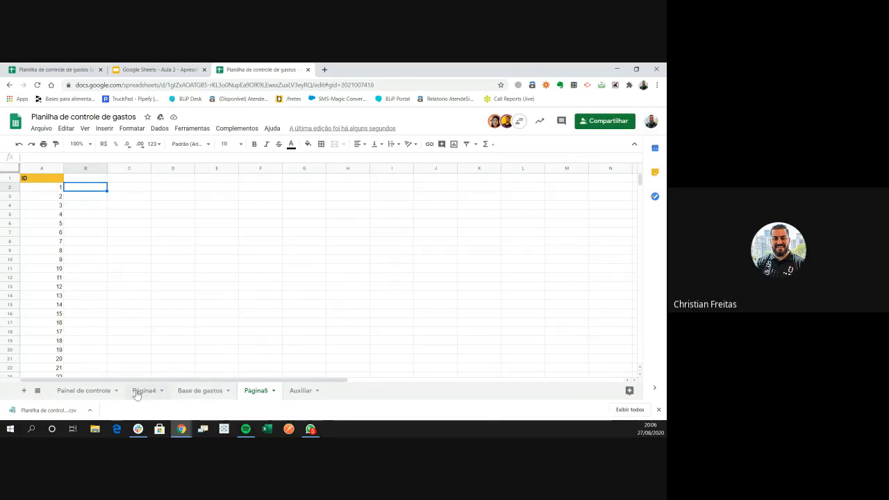
left_click(200, 393)
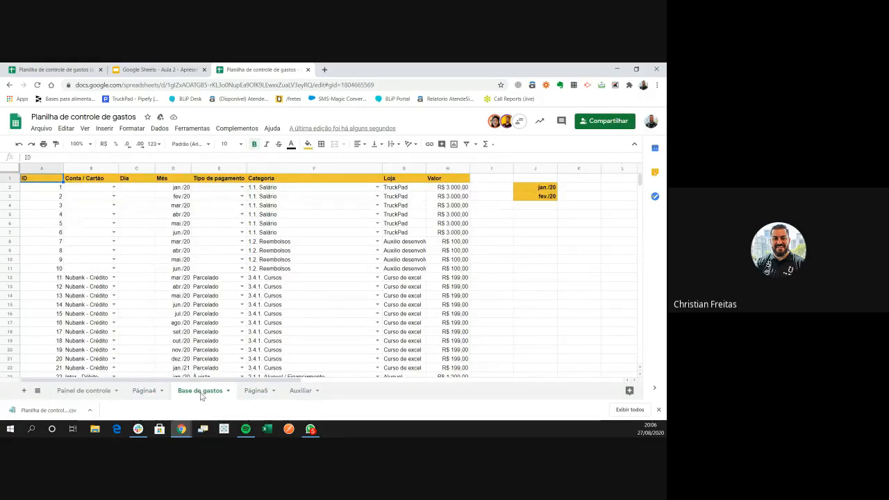
left_click(134, 269)
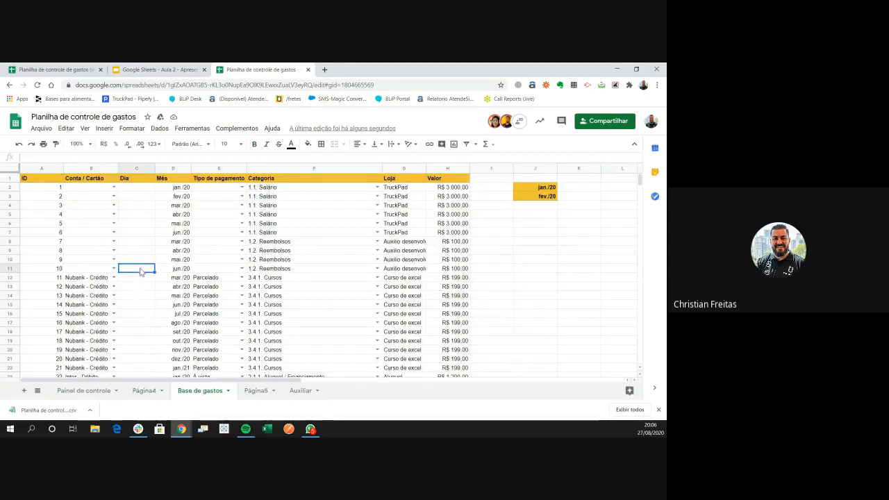
left_click_drag(80, 183, 431, 179)
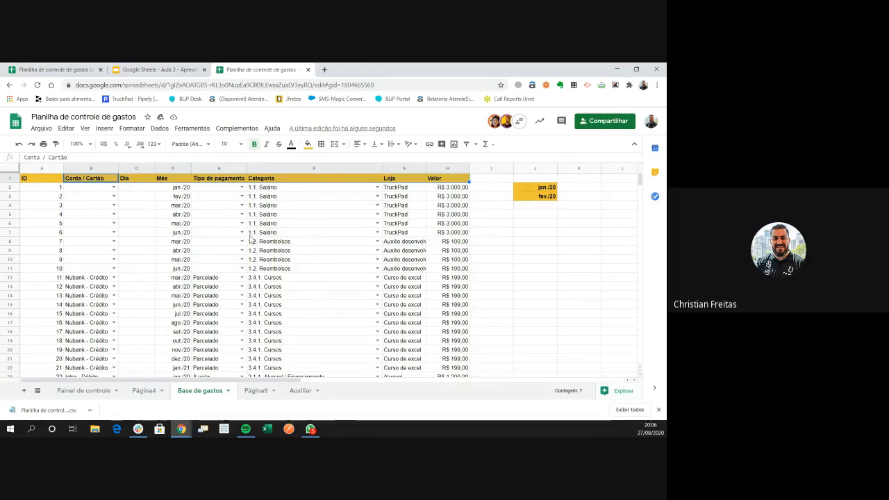
Copy the Base de gastos header row and rename Página5 to procv
key("ctrl+c")
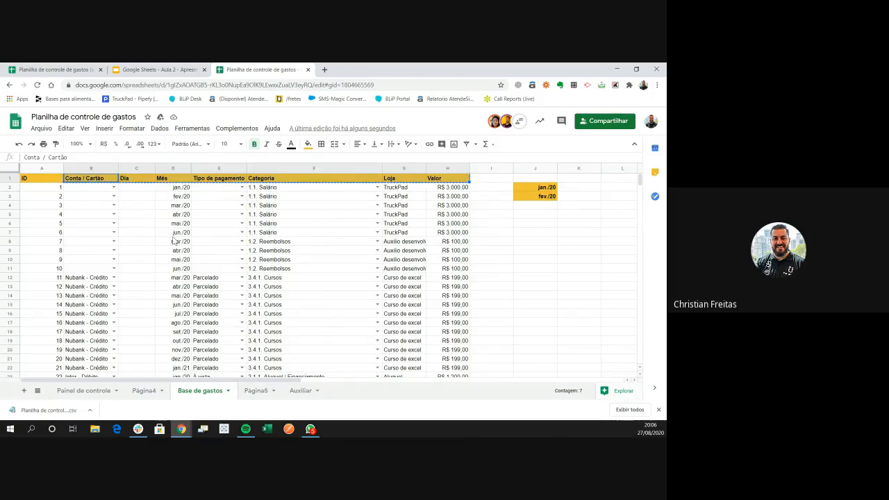
left_click(29, 178)
left_click(11, 177)
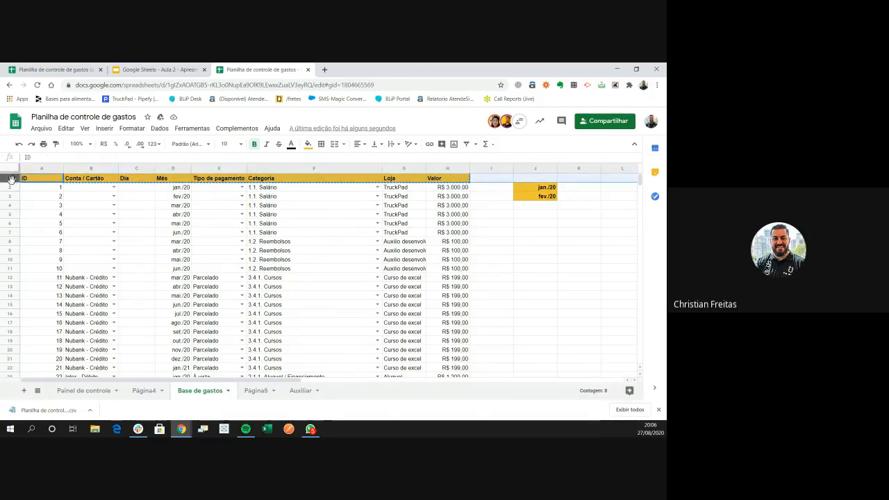
key("ctrl+c")
double_click(254, 391)
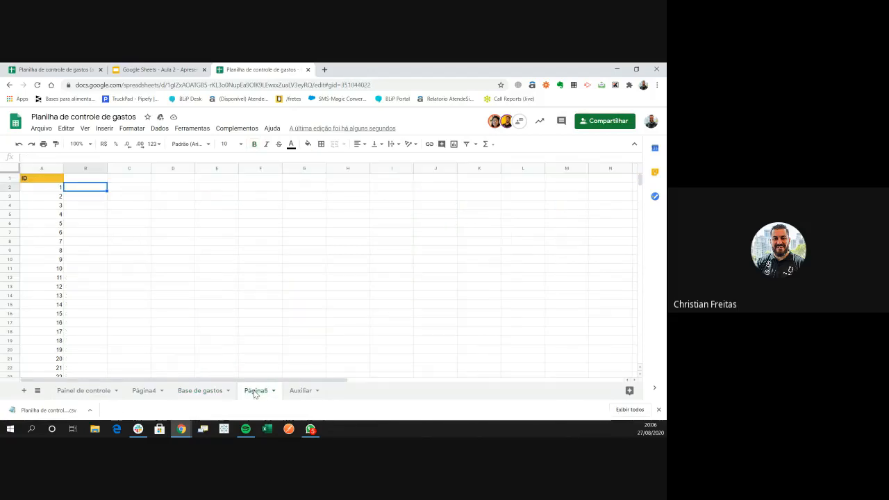
type("pro")
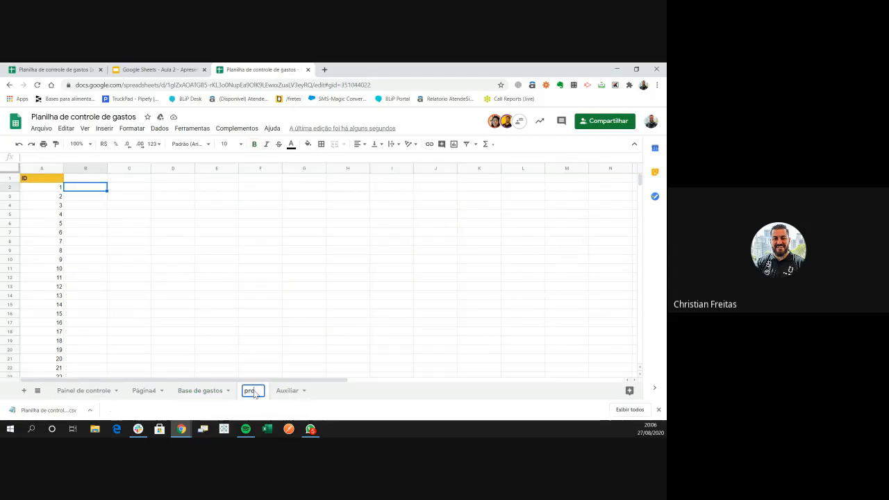
type("cv")
key("Return")
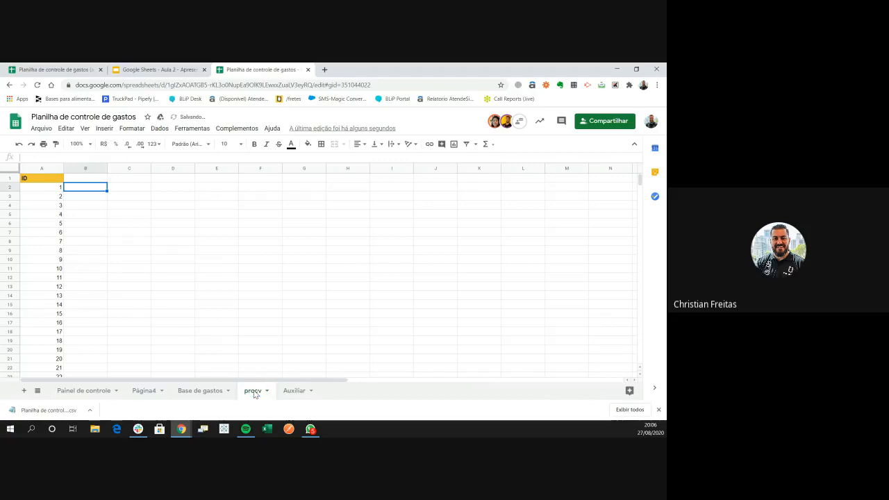
Paste headers ID, Conta / Cartão, Dia, Mês, Categoria, Loja, Valor into procv's row 1
left_click(39, 182)
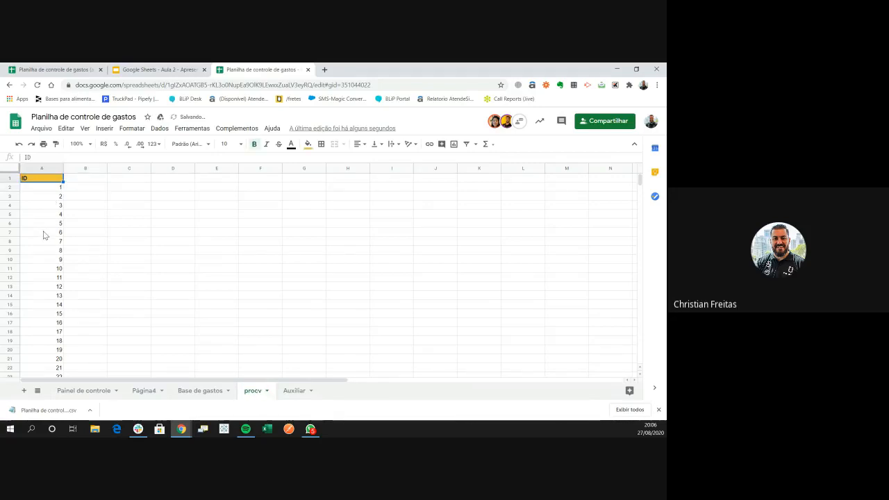
key("ctrl+v")
left_click(119, 215)
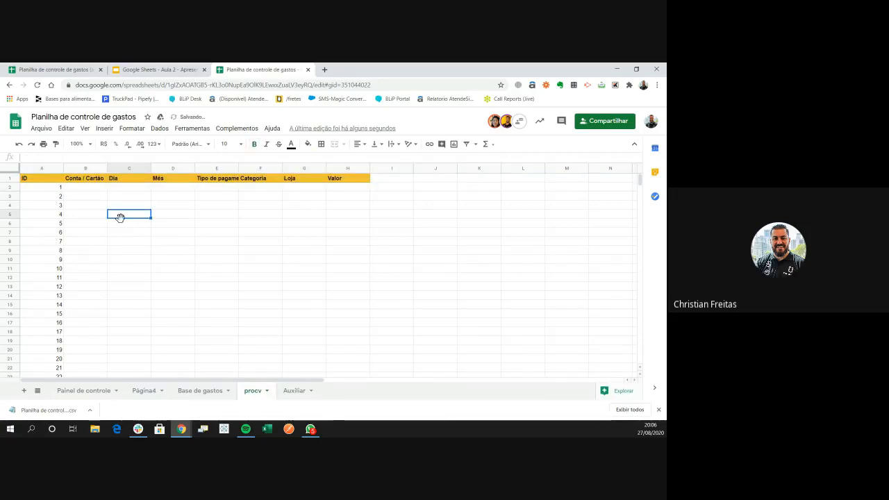
left_click(93, 198)
left_click(100, 259)
left_click(173, 297)
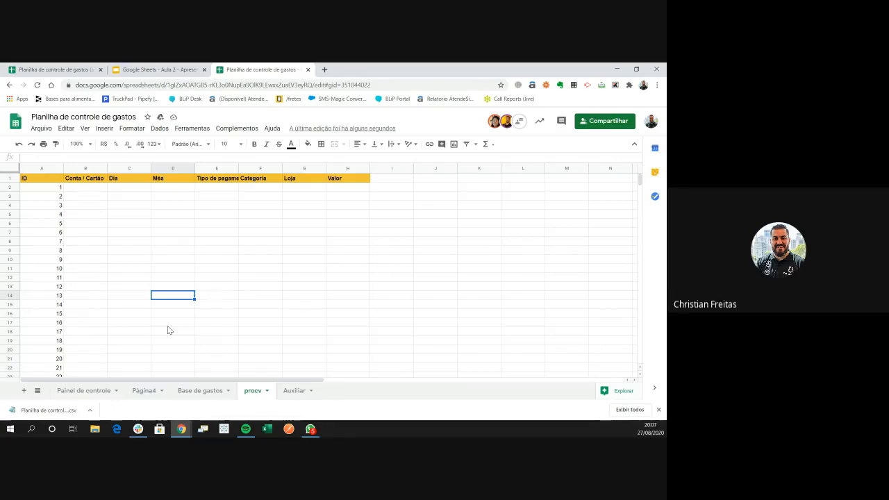
Move through the Procv table's headers and ID column, ending on cell B2
key("Up")
key("Up")
key("Up")
key("Up")
key("Up")
key("Up")
key("Up")
key("Up")
key("Up")
key("Up")
key("Up")
key("Up")
key("Up")
key("Left")
key("Left")
key("Left")
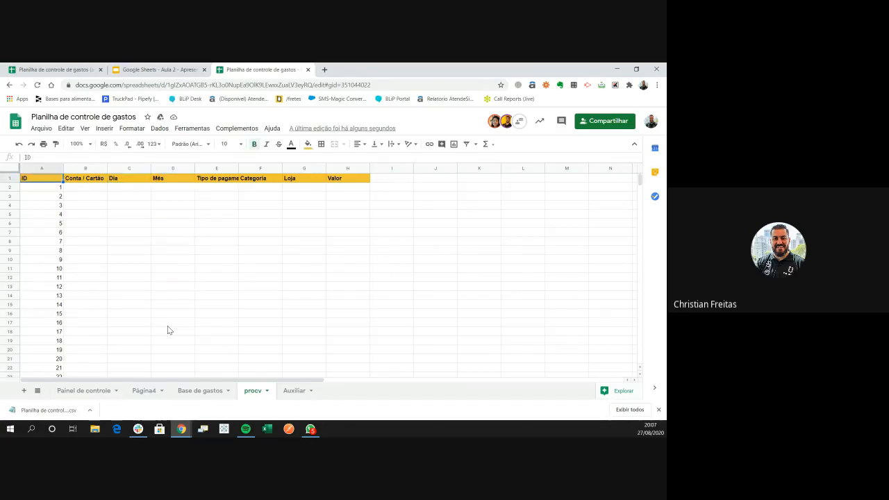
key("Down")
key("Down")
key("Down")
key("Up")
key("Up")
key("Down")
key("Down")
key("Down")
key("Down")
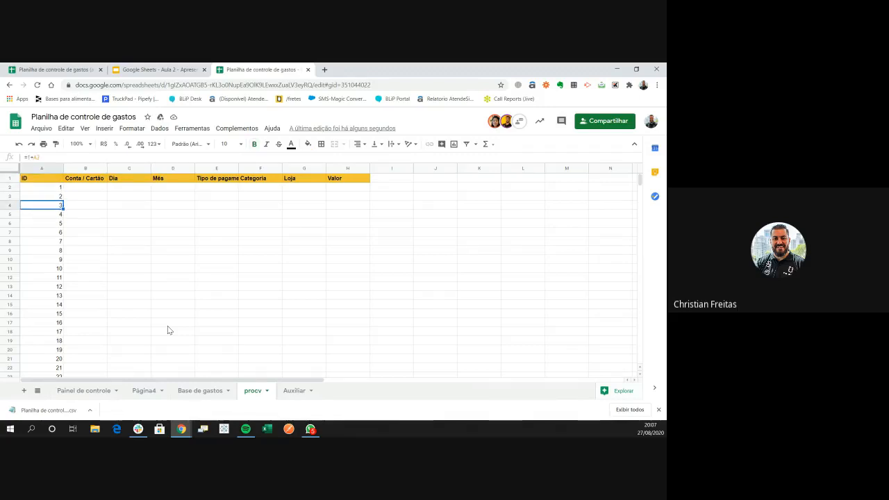
key("Up")
key("Up")
key("Right")
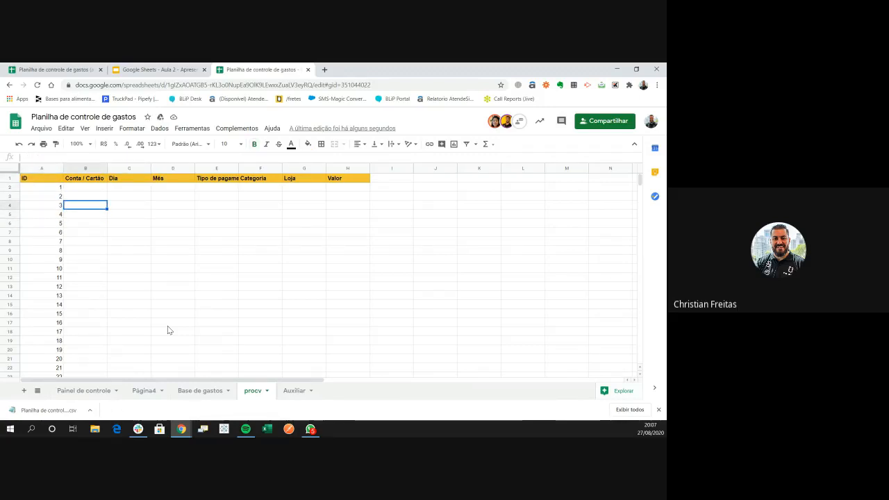
key("Up")
key("Up")
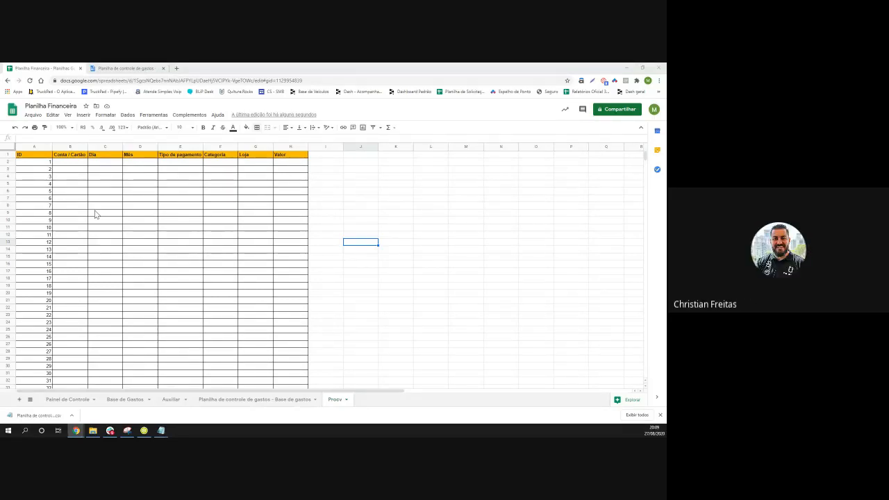
Start a PROCV formula in Procv B2 with A2 as the lookup key
left_click(75, 164)
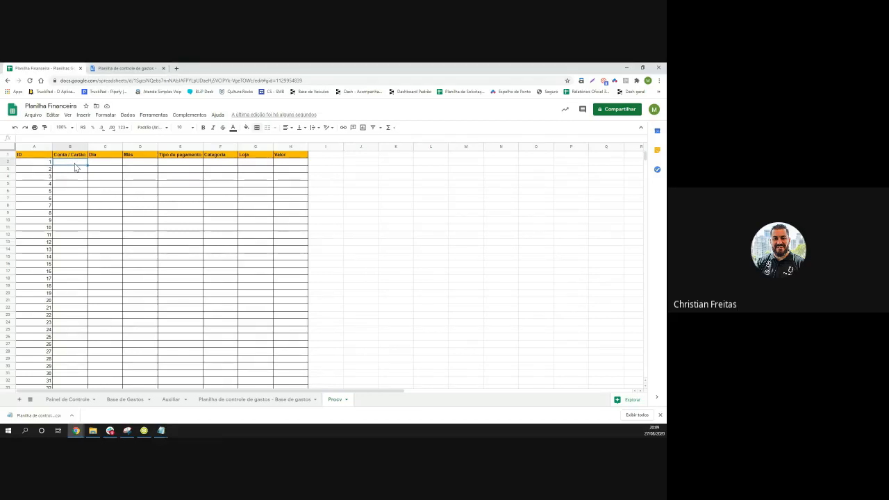
type("=proc")
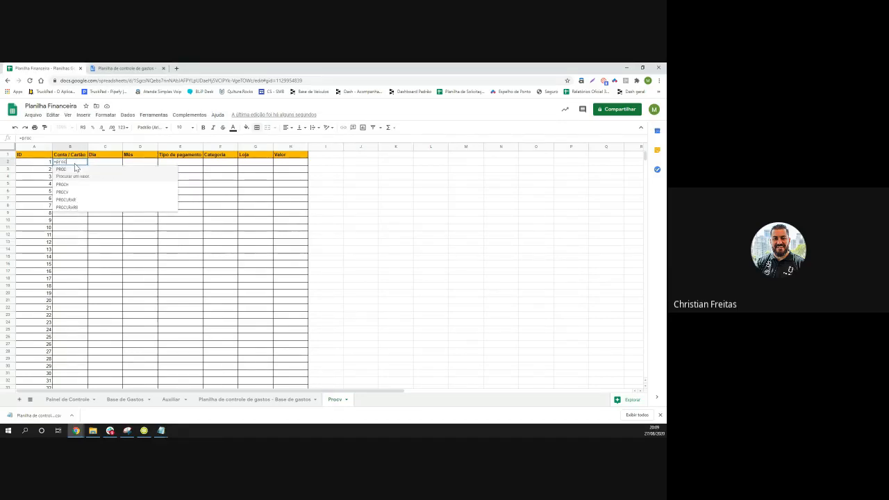
type("v")
key("Tab")
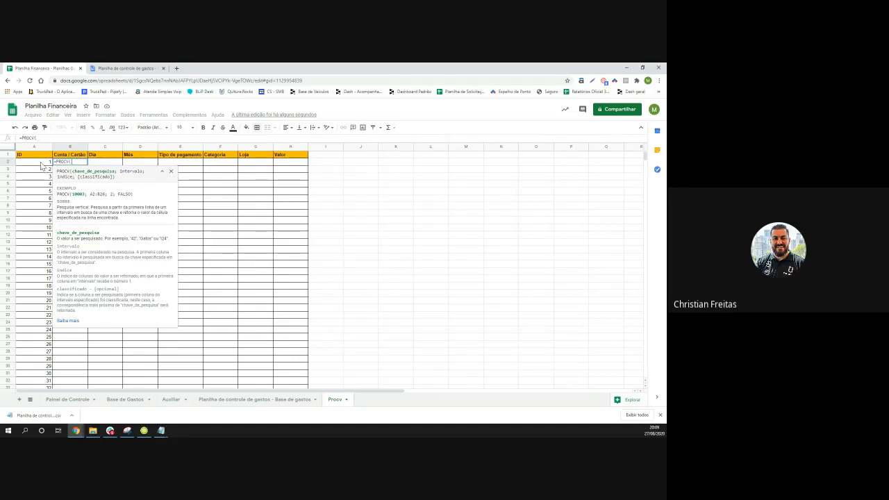
left_click(41, 165)
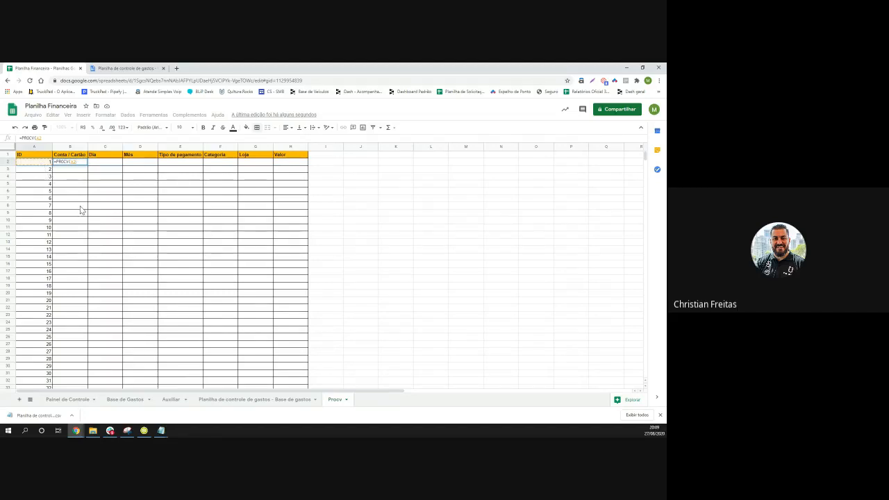
type(";")
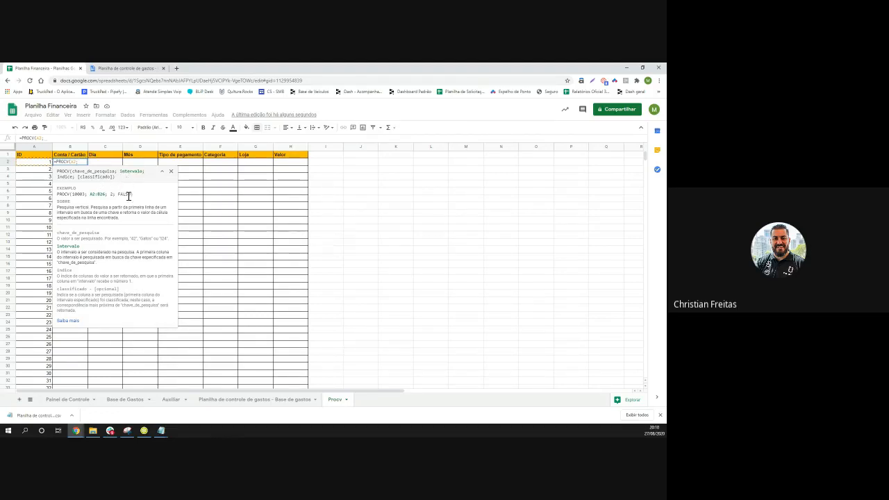
Select columns A:H of the Base de gastos sheet as the lookup range
left_click(252, 404)
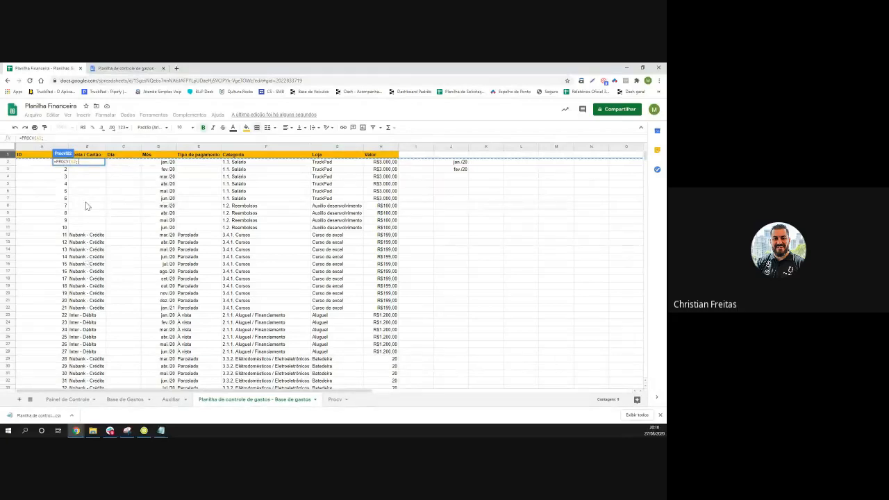
left_click(39, 147)
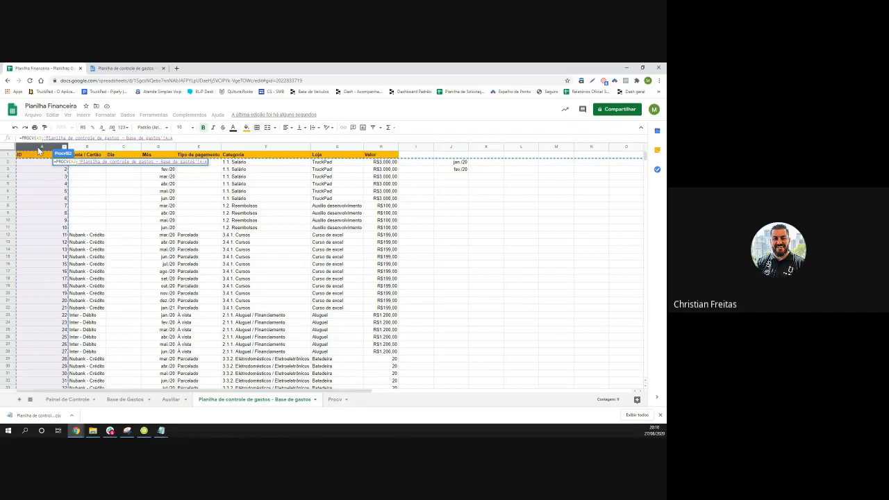
key("shift+Right")
key("shift+Right")
key("shift+Right")
key("shift+Right")
key("shift+Right")
key("shift+Right")
key("shift+Right")
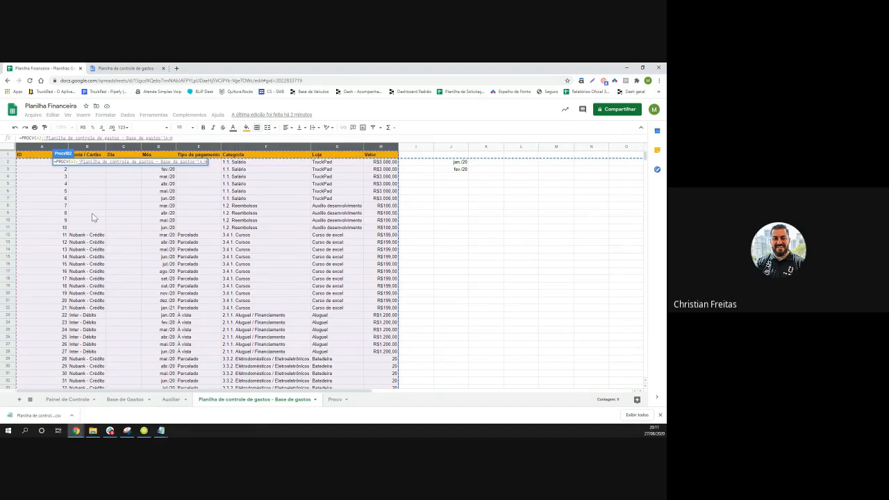
type(";")
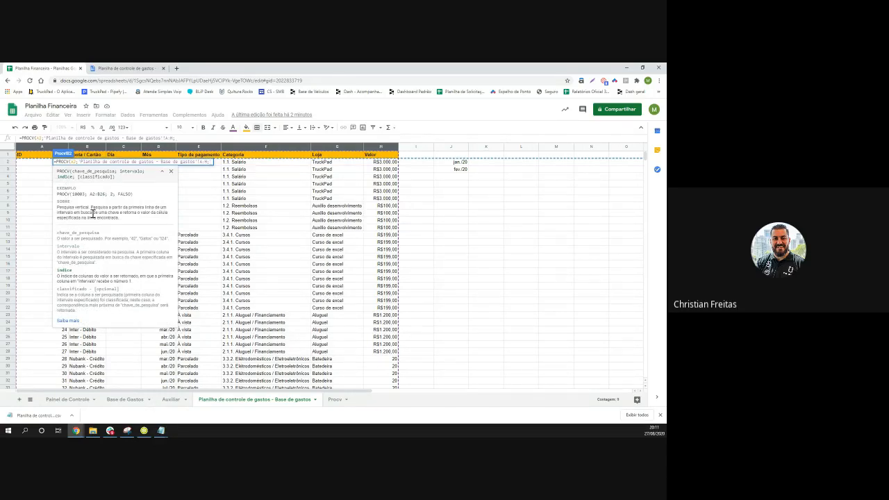
Switch to the Procv sheet and back to Base de gastos while the formula remains open
left_click(334, 400)
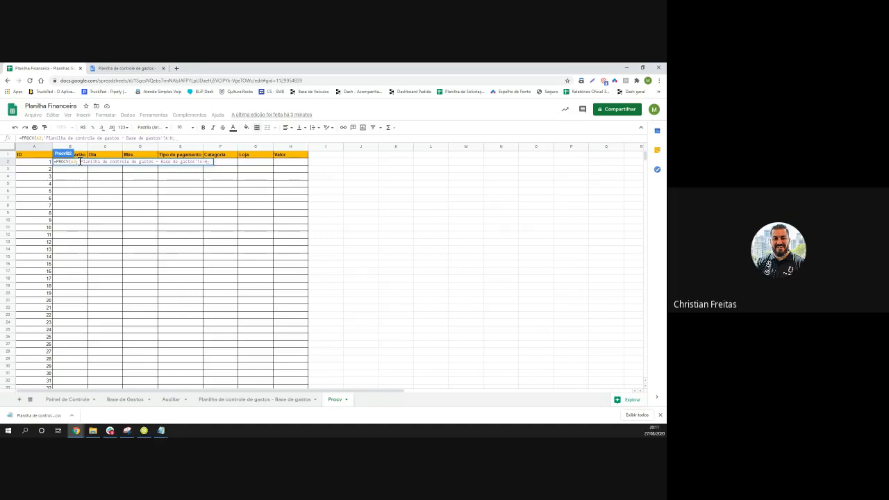
left_click(256, 408)
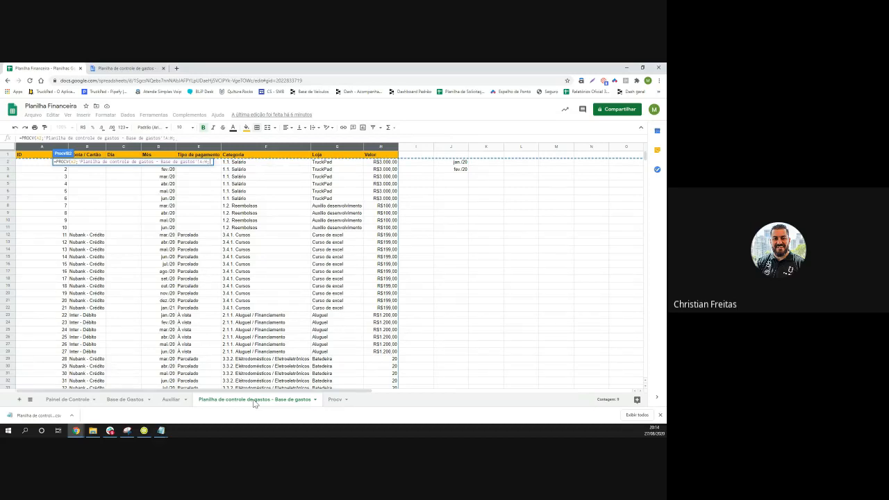
Complete the B2 lookup with column index 4 and FALSO, returning jan/20
type("4")
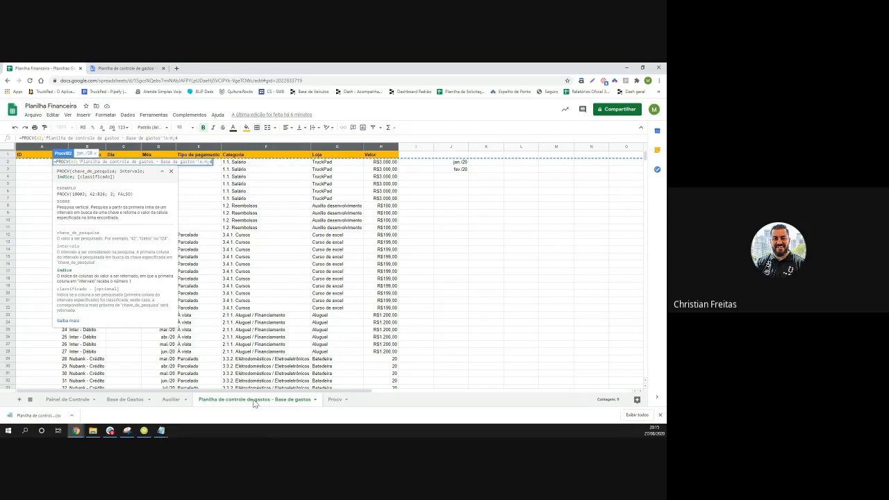
type(";")
type("falso")
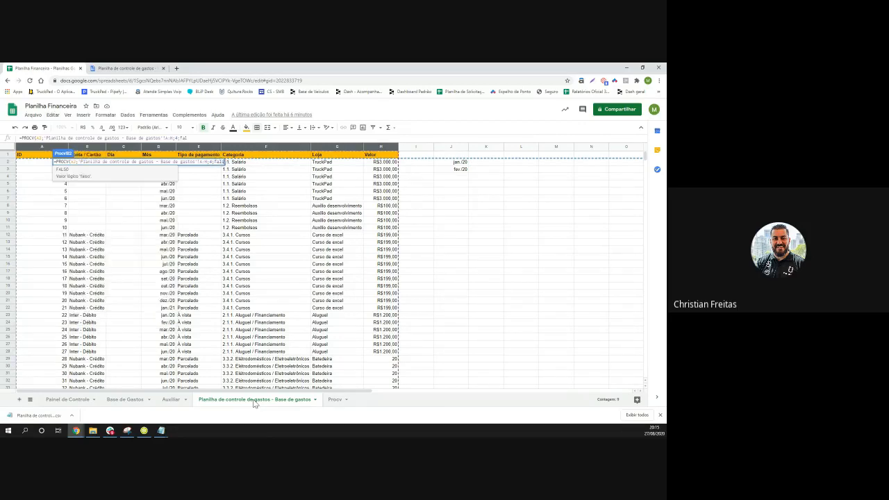
type(")")
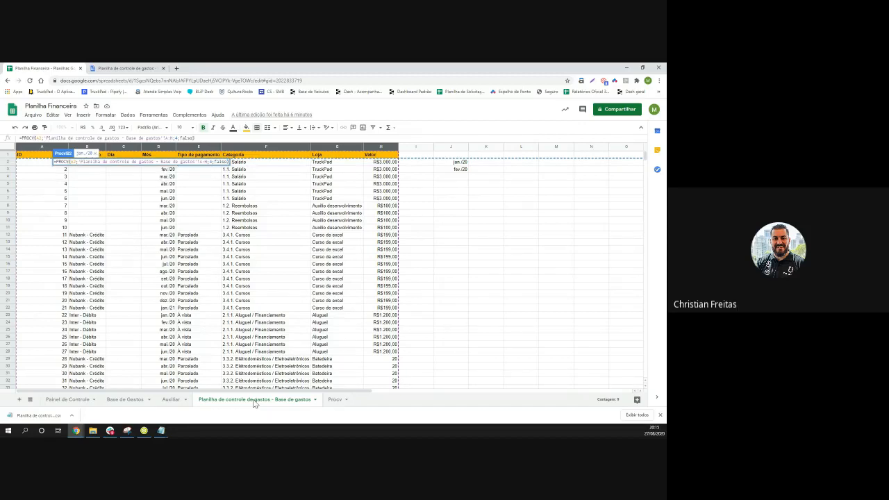
key("Return")
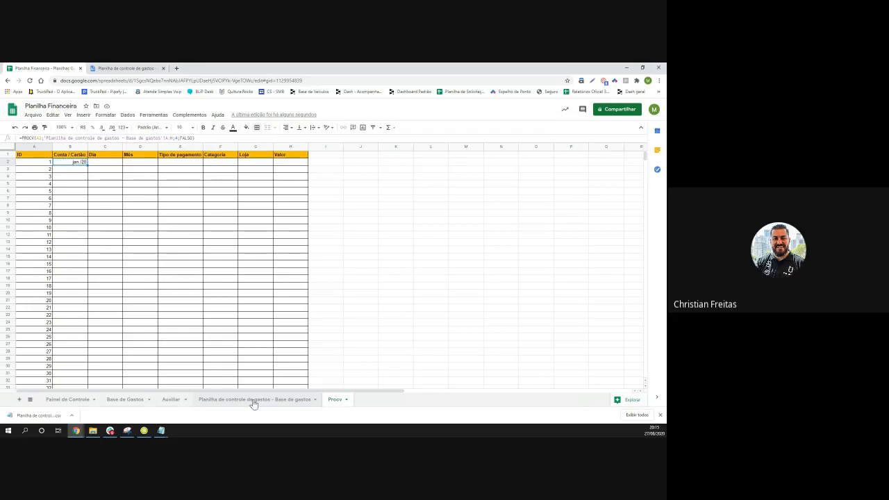
Compare Procv's jan/20 result with the base sheet, ending on the base sheet
left_click(253, 401)
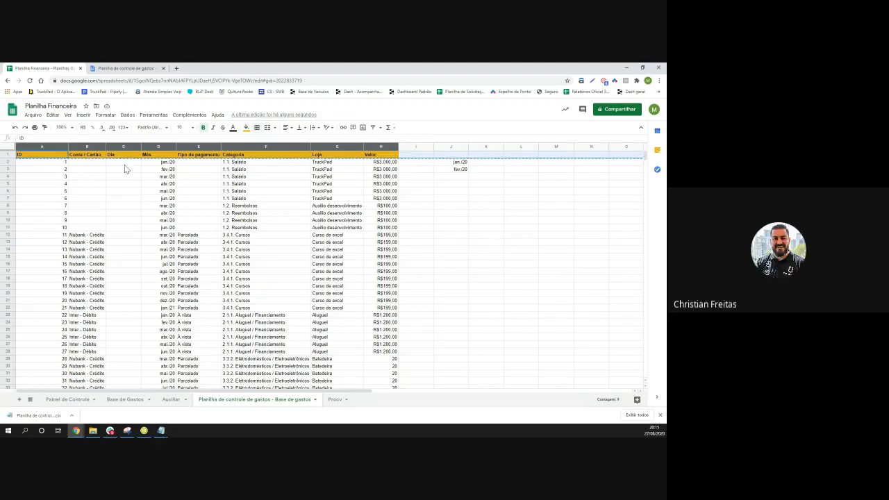
left_click(335, 400)
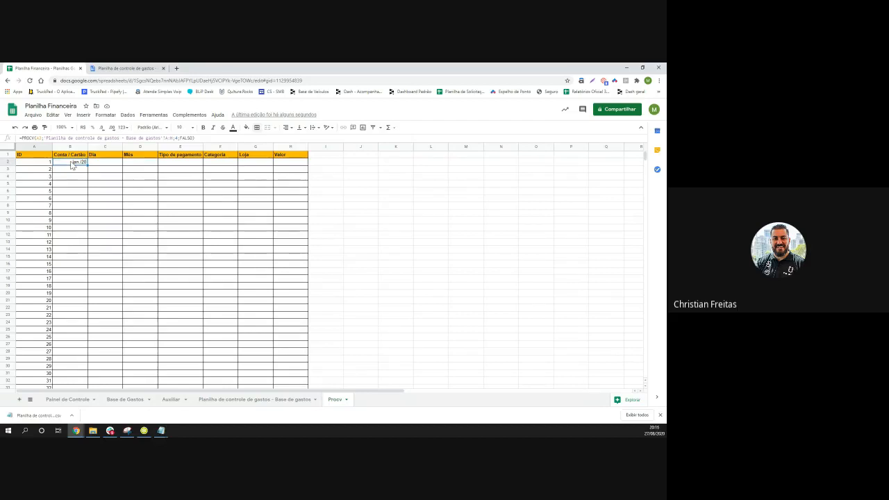
left_click(269, 401)
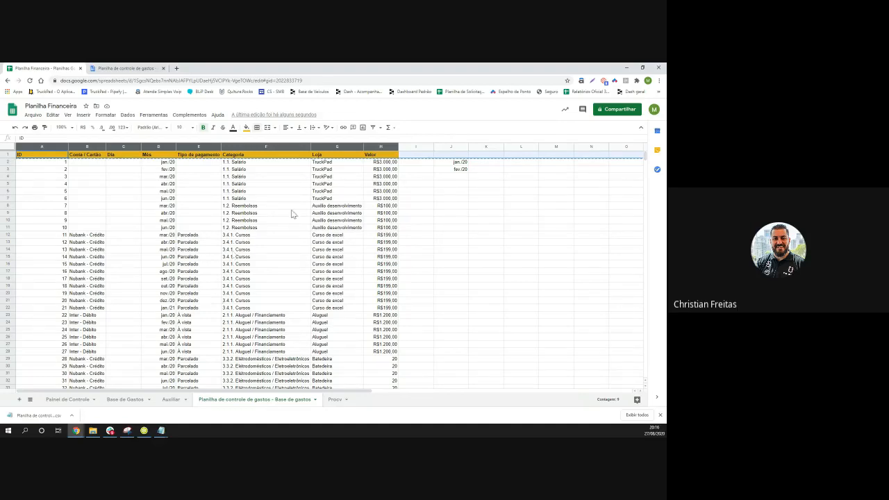
Move the Categoria column to sit after Loja
left_click(274, 145)
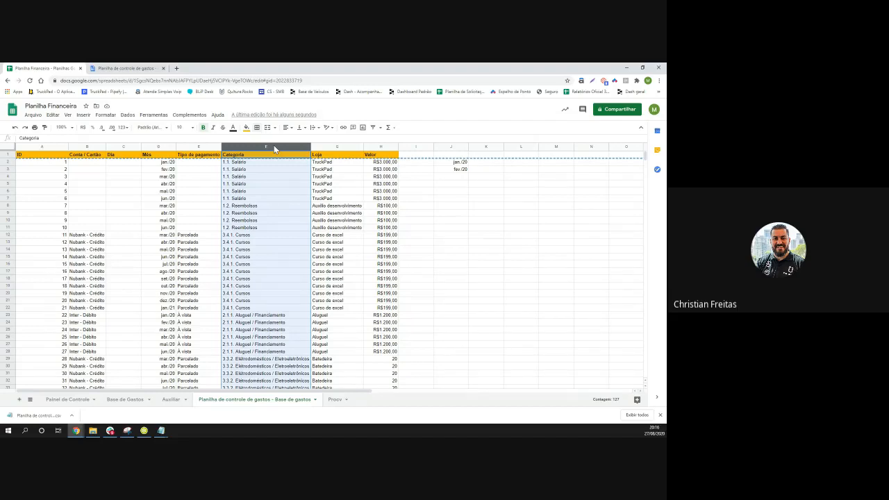
right_click(273, 146)
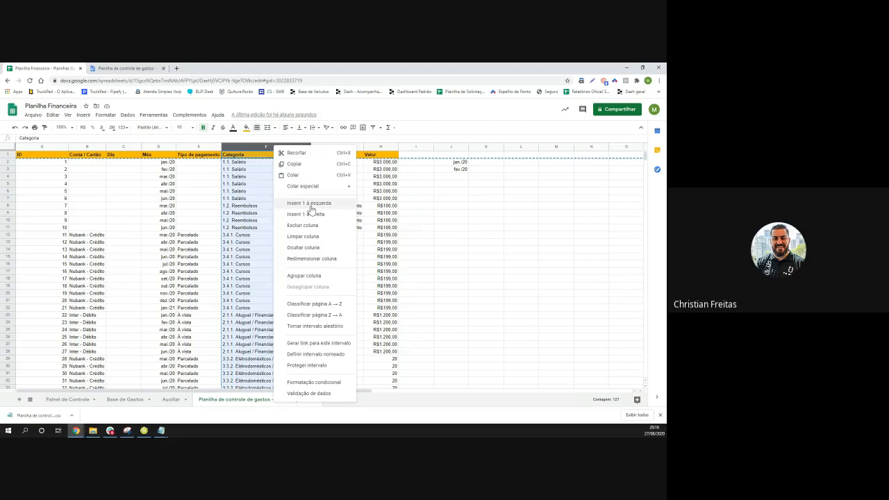
left_click(247, 147)
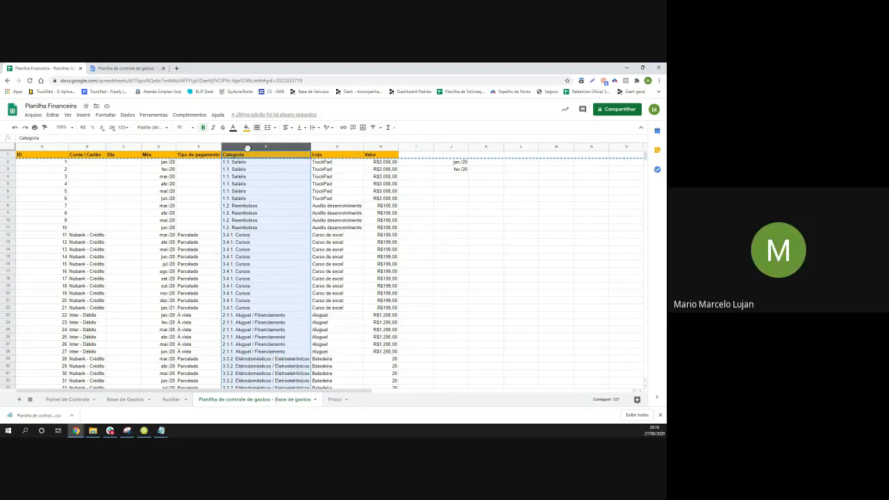
left_click_drag(269, 147, 325, 143)
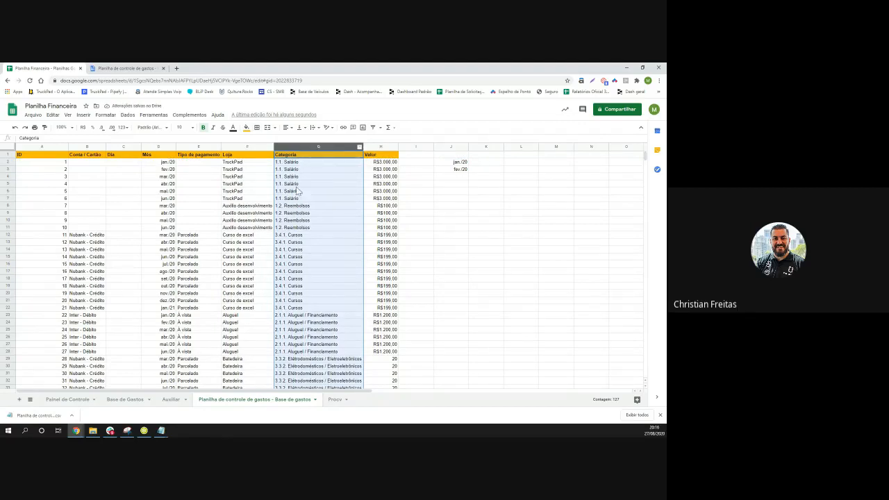
left_click(421, 243)
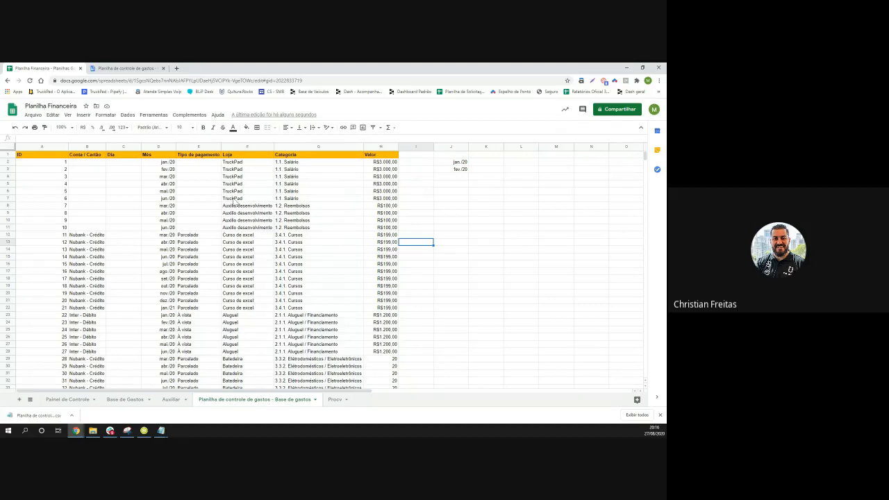
Move the Mês column in front of Dia
left_click(159, 149)
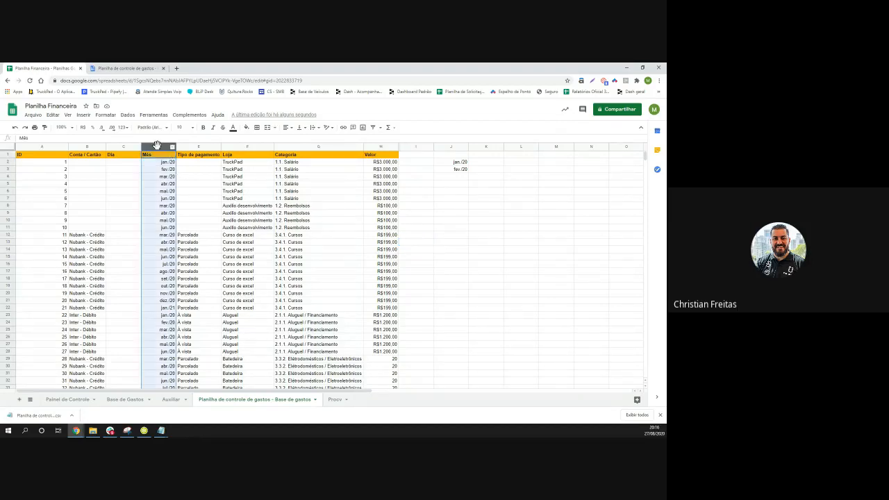
left_click_drag(159, 149, 123, 143)
left_click(161, 171)
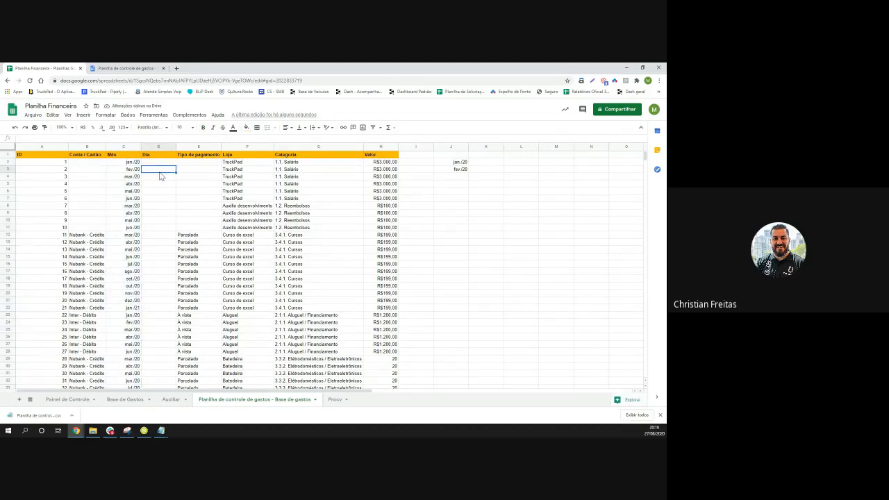
Change the Procv B2 lookup's column index from 4 to 2, then return to the base sheet
left_click(333, 400)
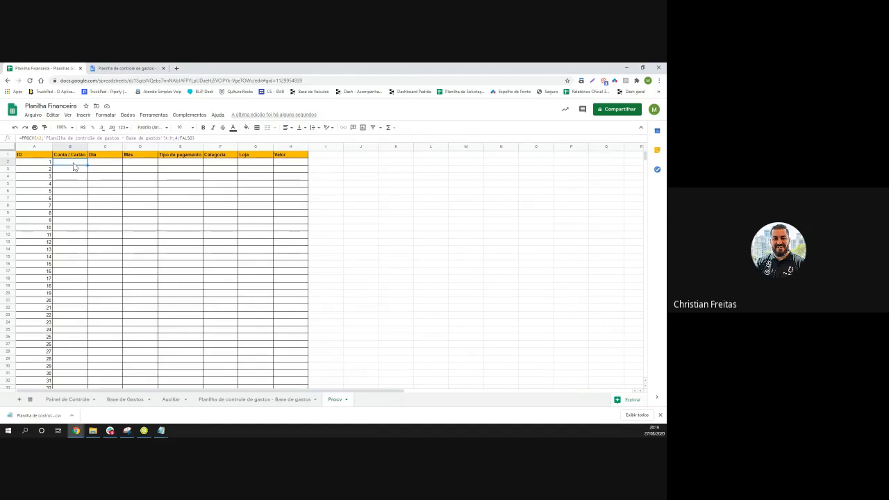
double_click(74, 167)
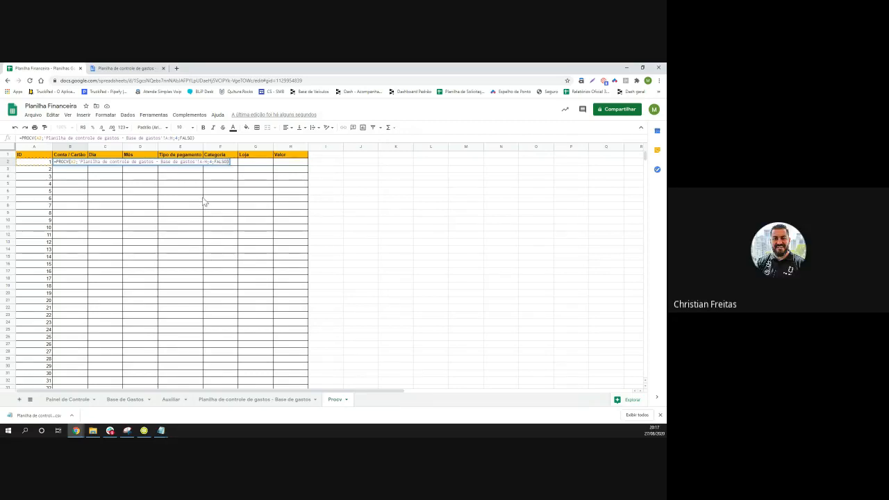
left_click(211, 161)
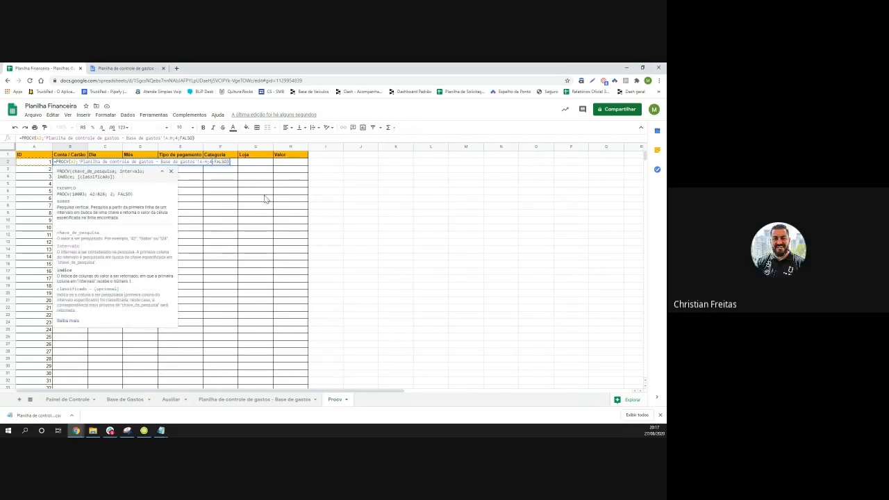
key("BackSpace")
type("2")
key("Return")
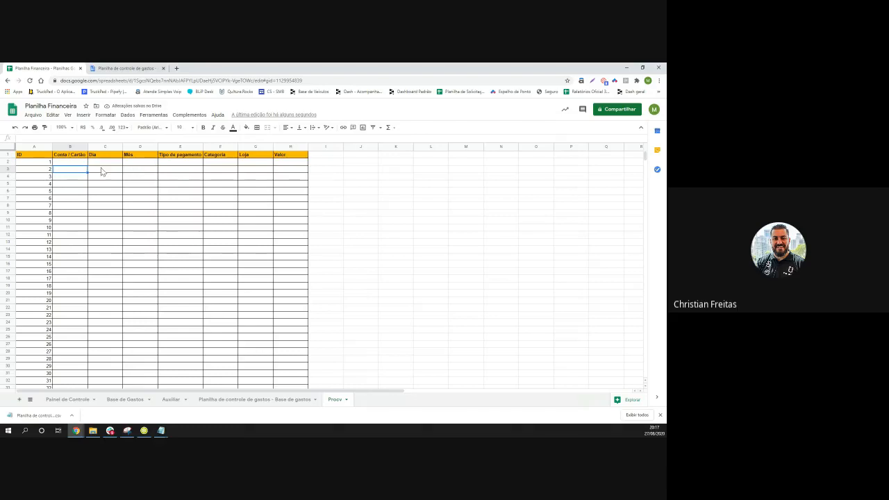
left_click(80, 162)
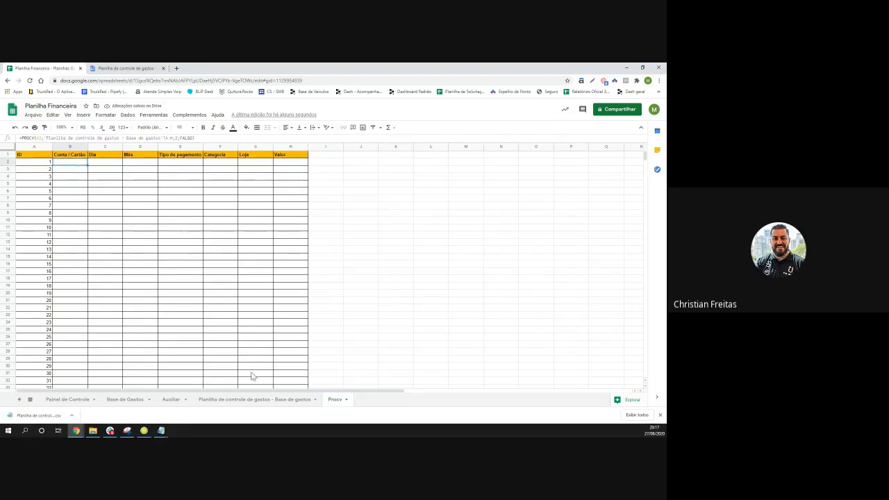
left_click(248, 400)
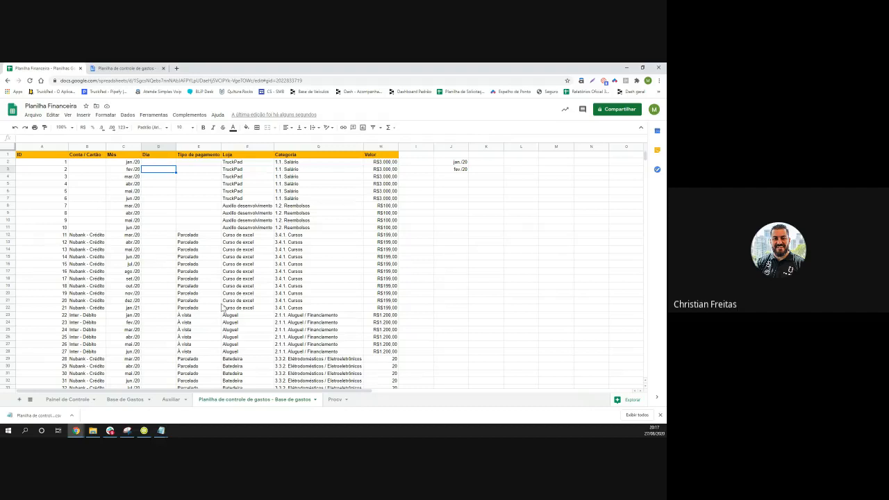
Return to the Procv sheet to view the B2 lookup
left_click(334, 400)
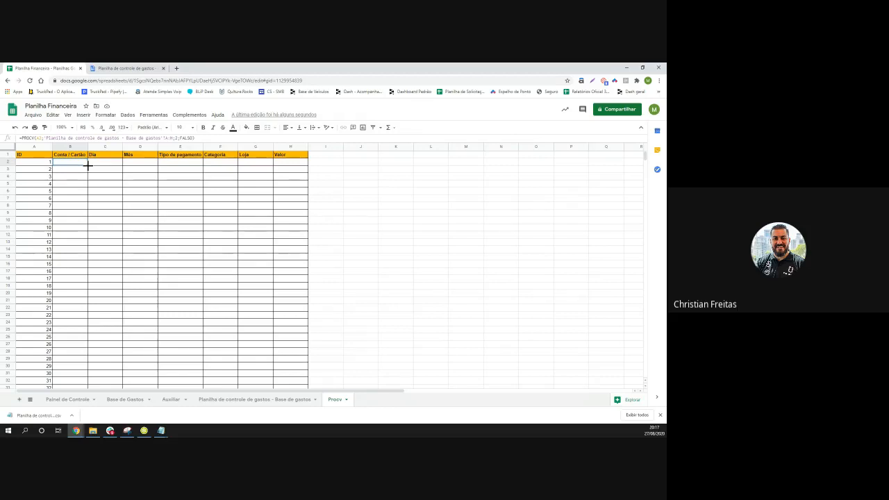
Copy B2's Conta / Cartão lookup down column B and widen column B slightly
double_click(88, 165)
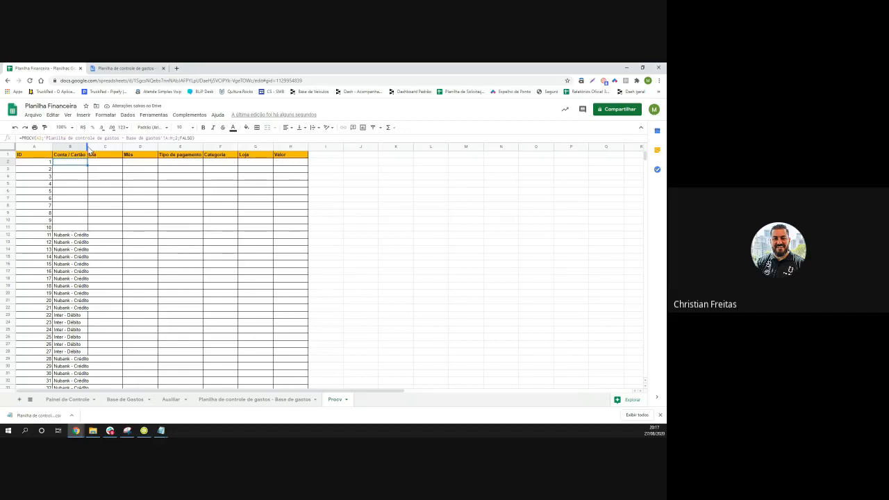
left_click_drag(87, 148, 90, 147)
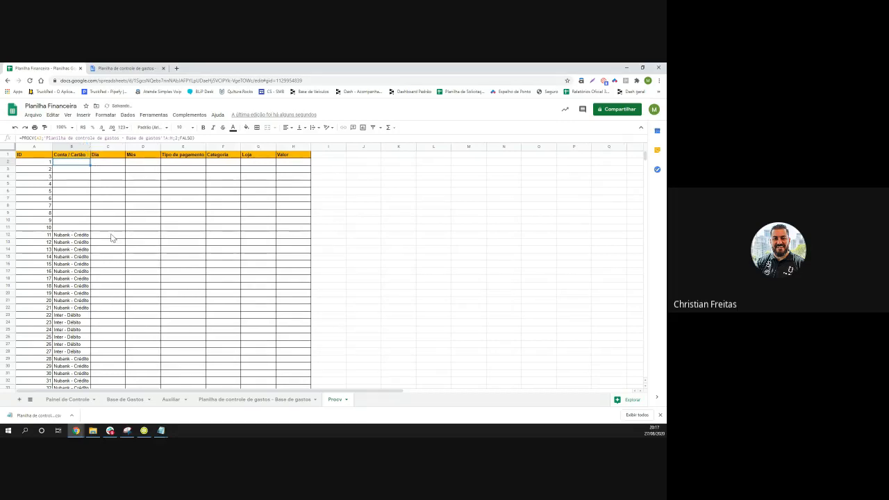
scroll(103, 241, "down", 3)
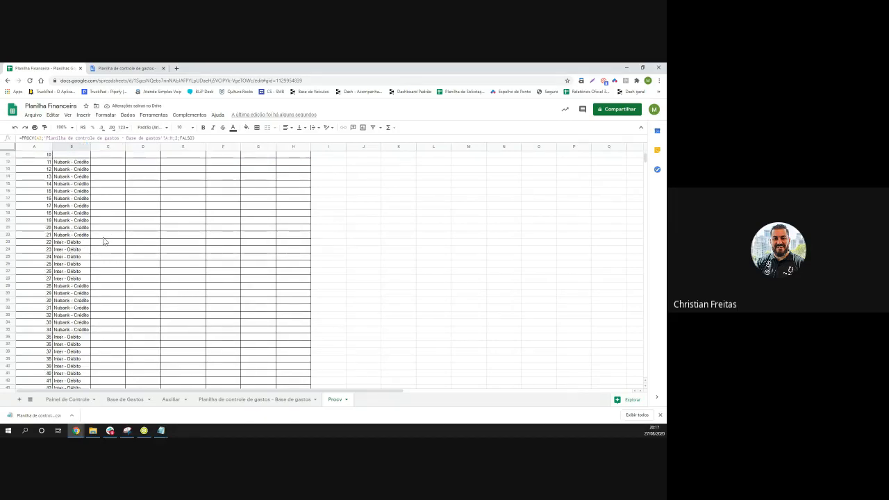
scroll(86, 241, "up", 2)
scroll(86, 242, "up", 2)
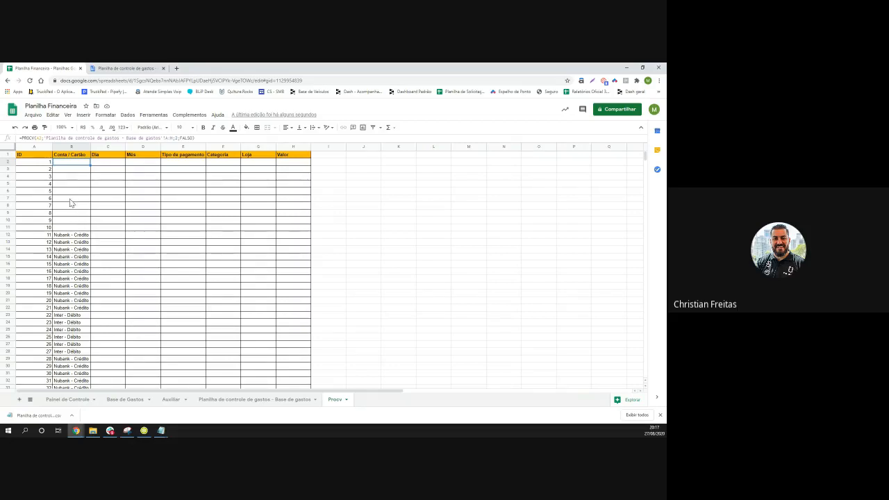
left_click(133, 166)
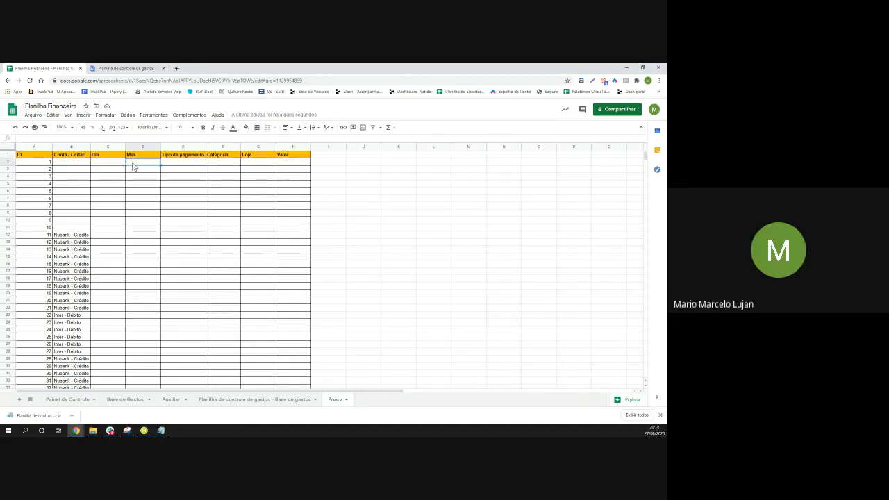
Begin =PROCV(A2; in Procv cell D2, correcting mistaken references along the way
type("=p")
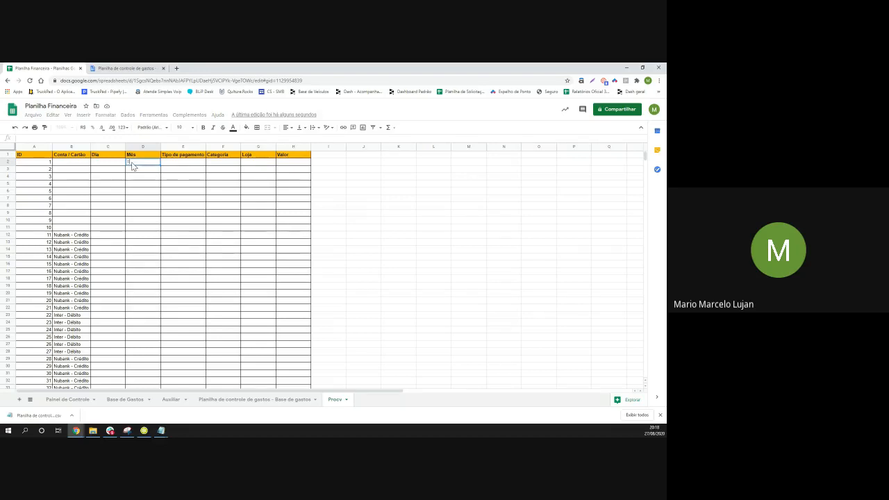
type("roc")
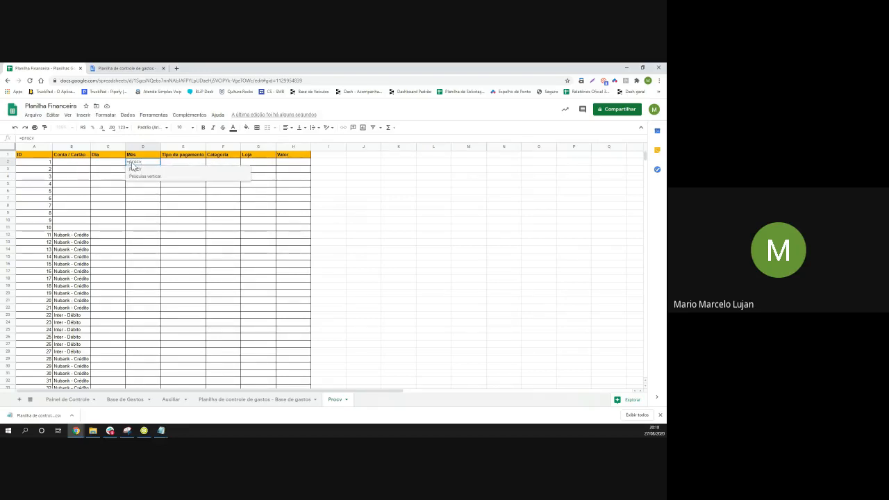
type("v")
left_click(159, 174)
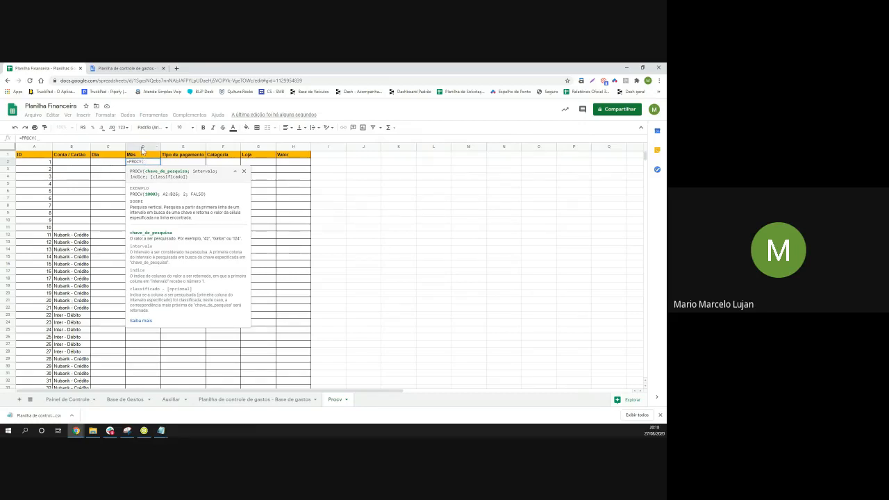
left_click(10, 163)
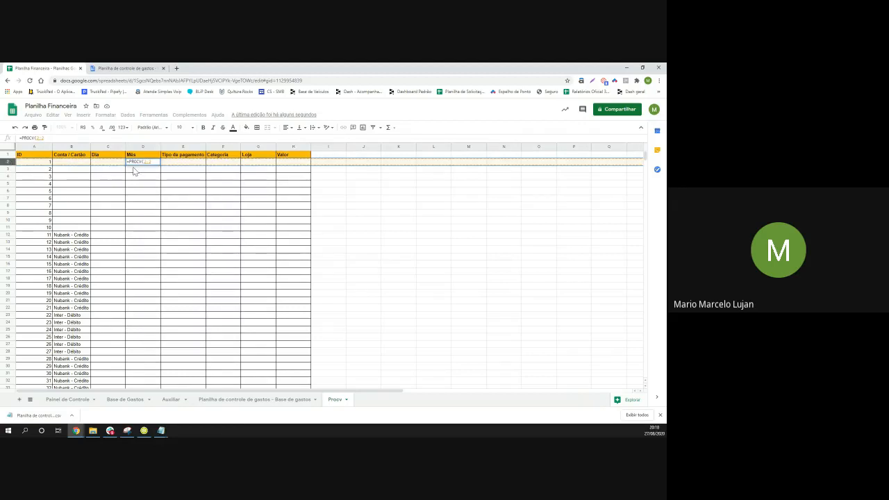
key("BackSpace")
key("BackSpace")
key("BackSpace")
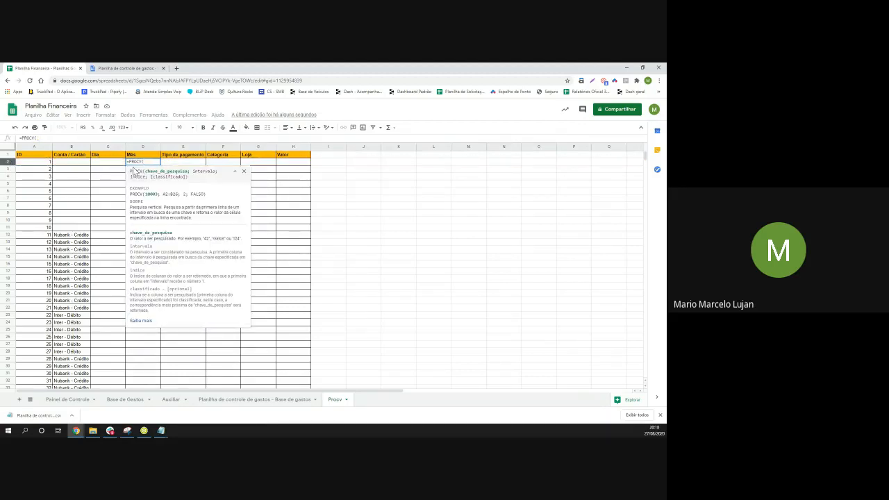
type("D")
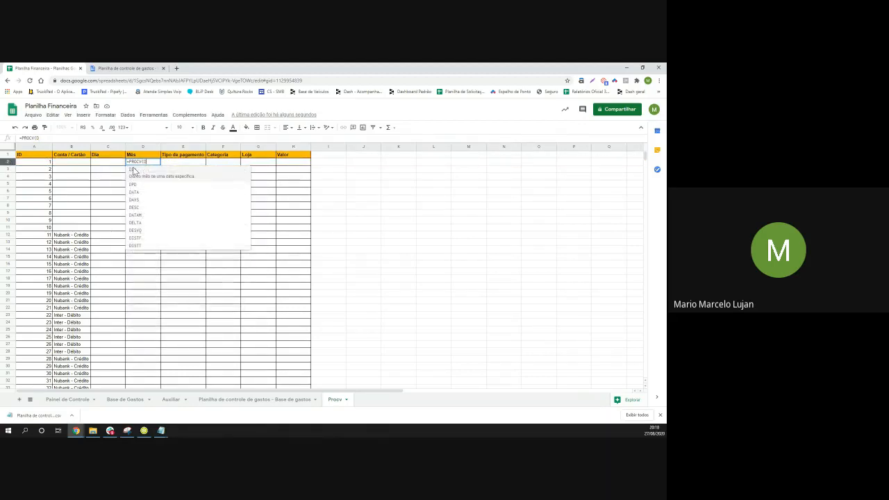
type("3")
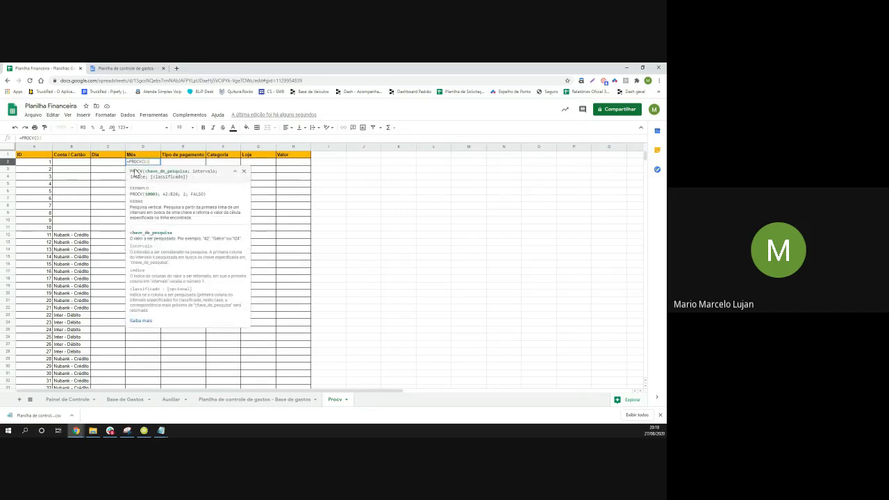
key("BackSpace")
type("2")
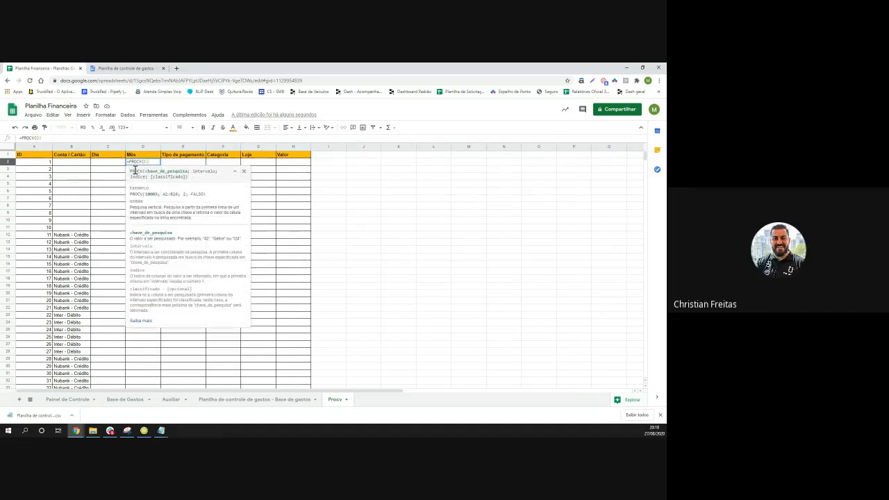
type(";")
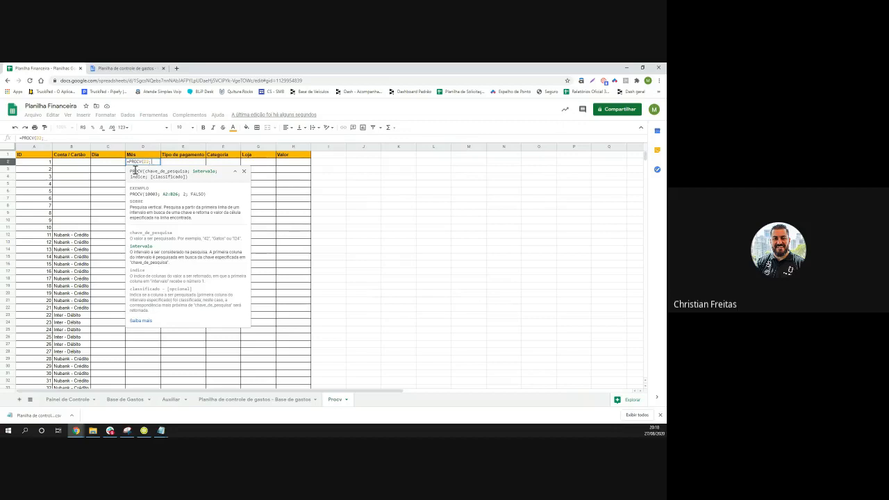
key("BackSpace")
key("BackSpace")
key("BackSpace")
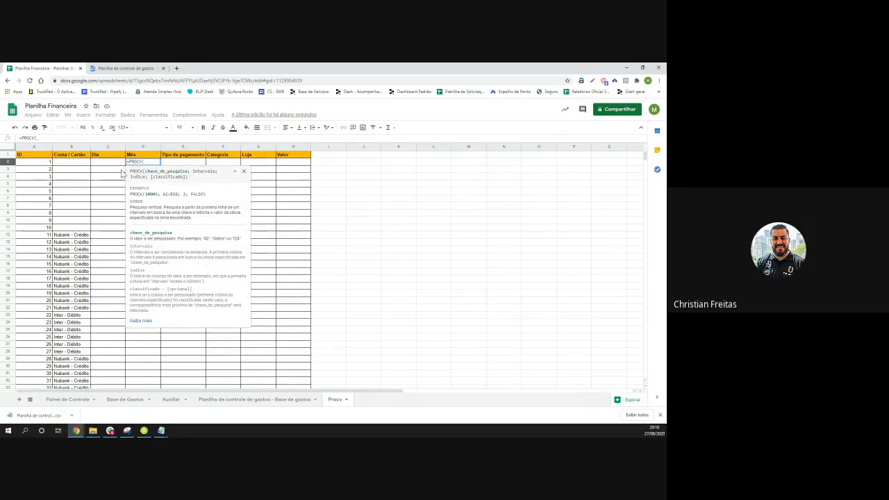
left_click(32, 162)
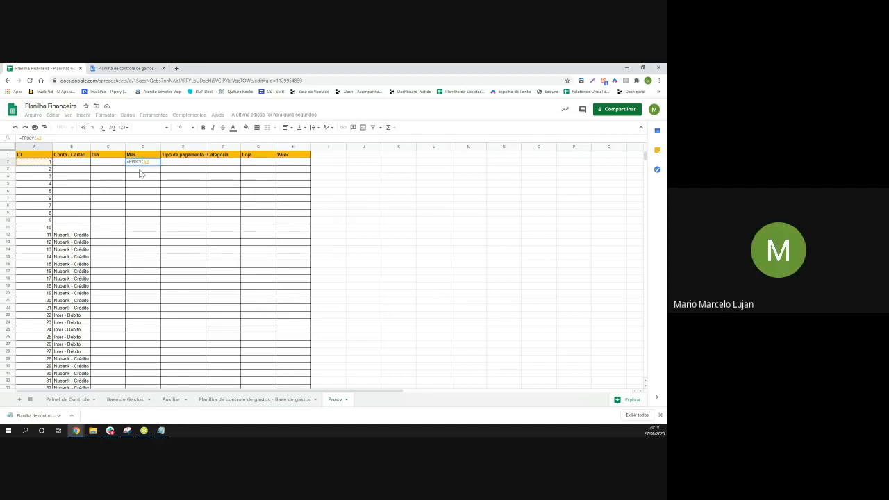
type(";")
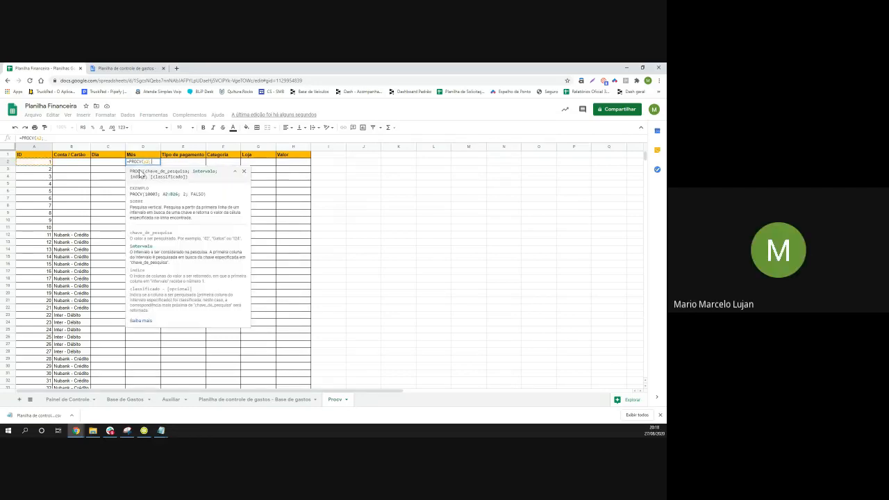
Finish the D2 PROCV using Base de gastos columns A:H, column index 3 and FALSO
left_click(285, 401)
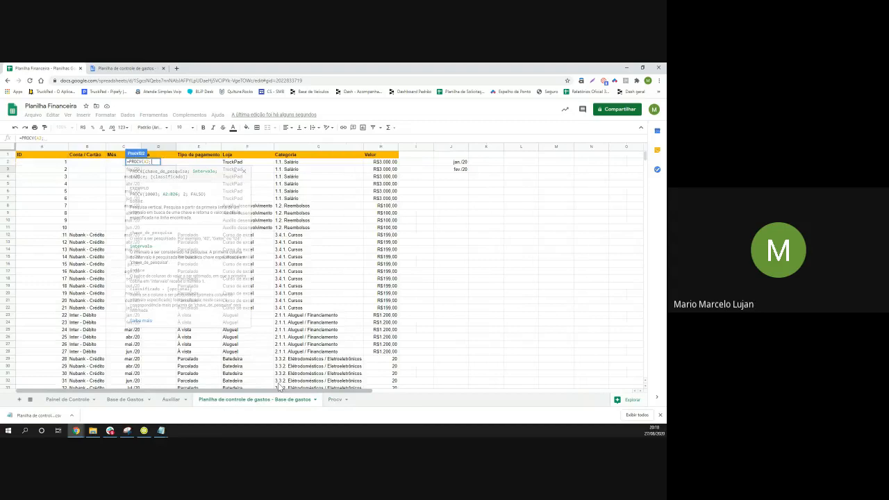
left_click(33, 146)
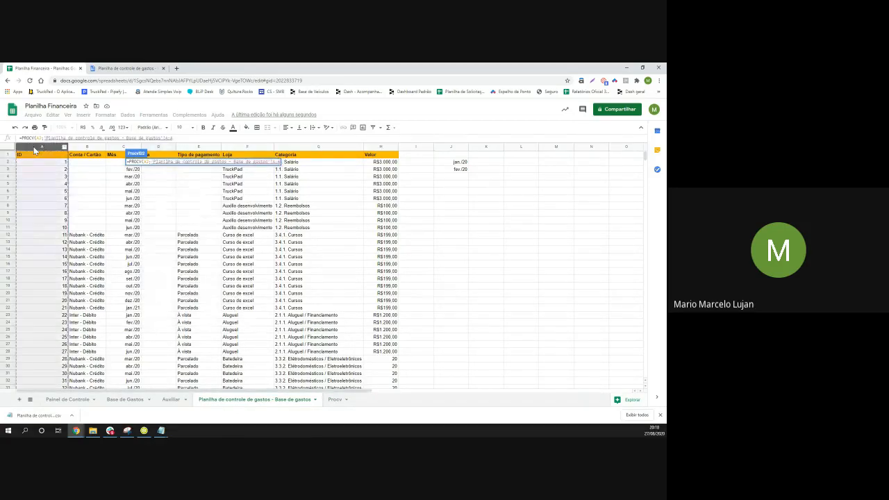
key("ctrl+shift+Right")
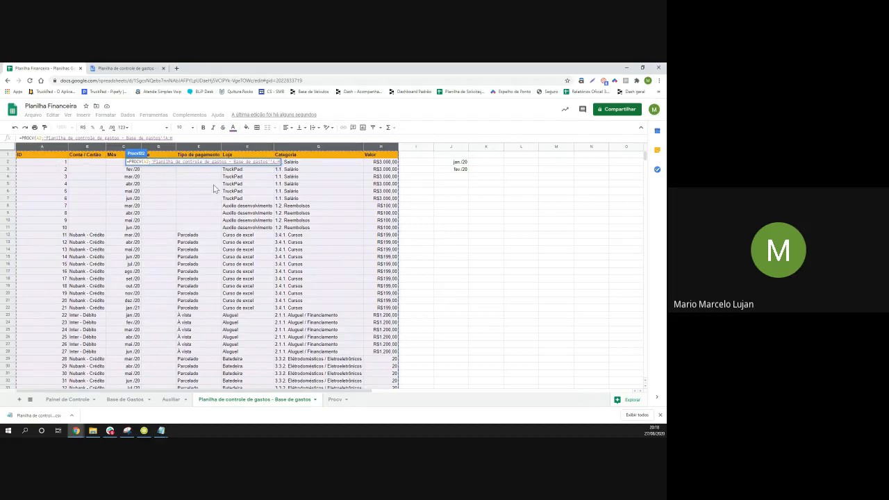
type(";")
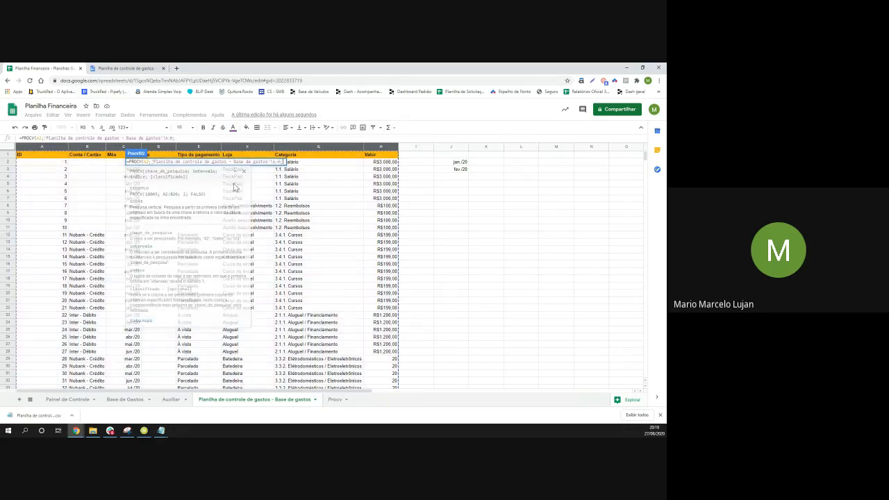
left_click(334, 400)
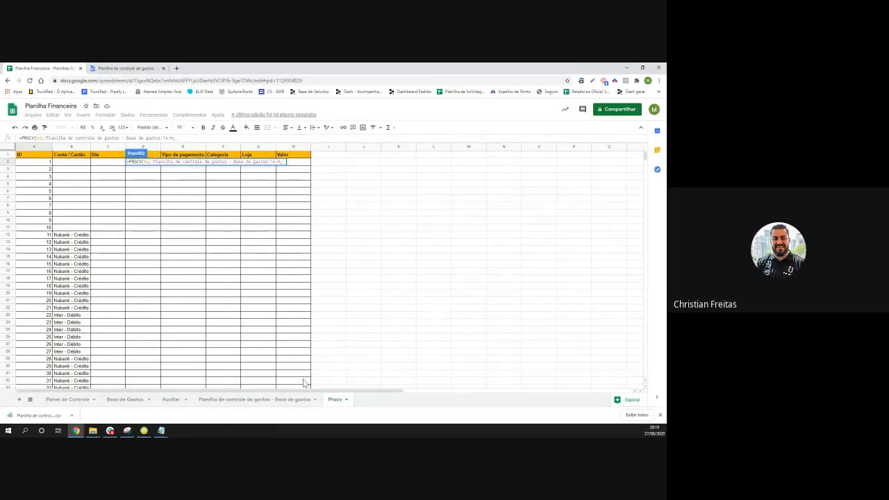
left_click(260, 400)
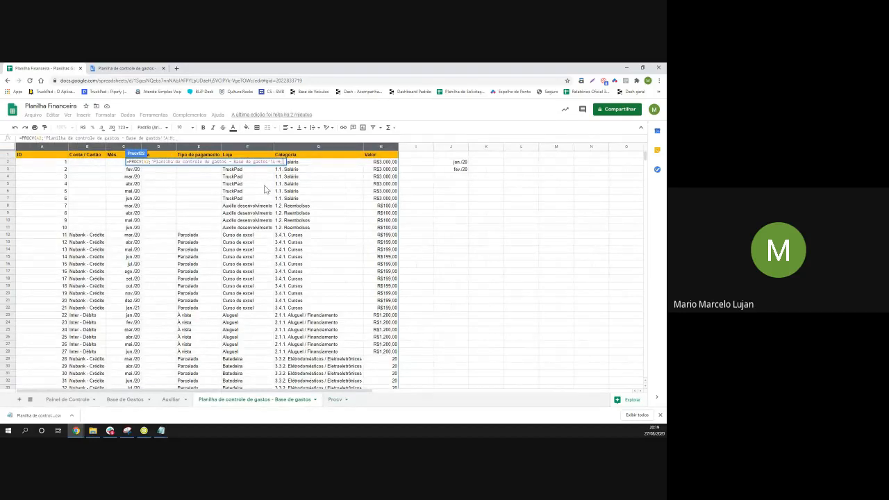
type("3")
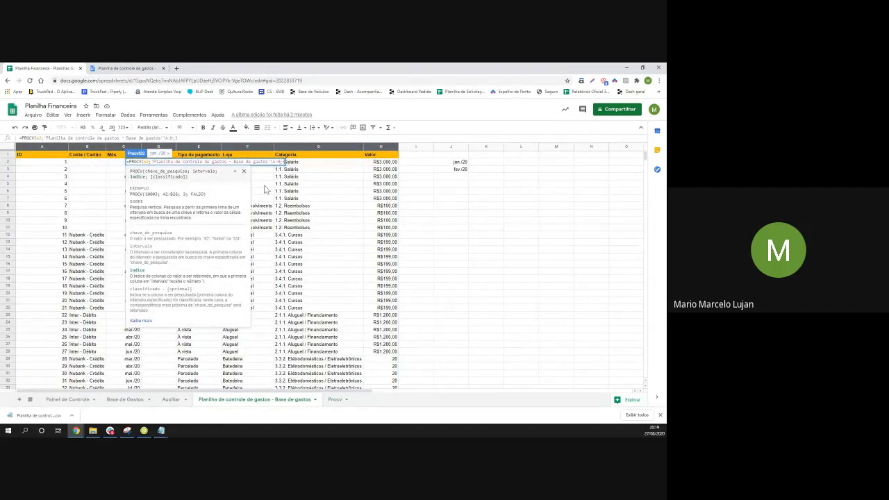
type(";falso)")
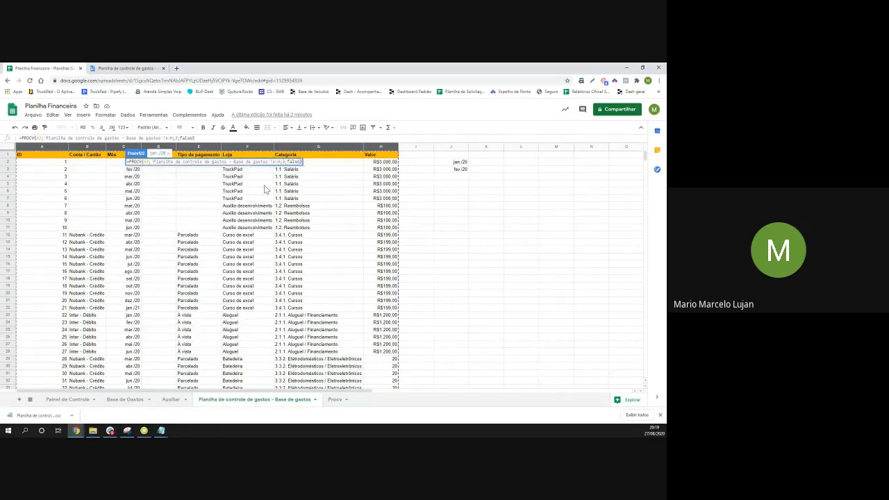
key("Return")
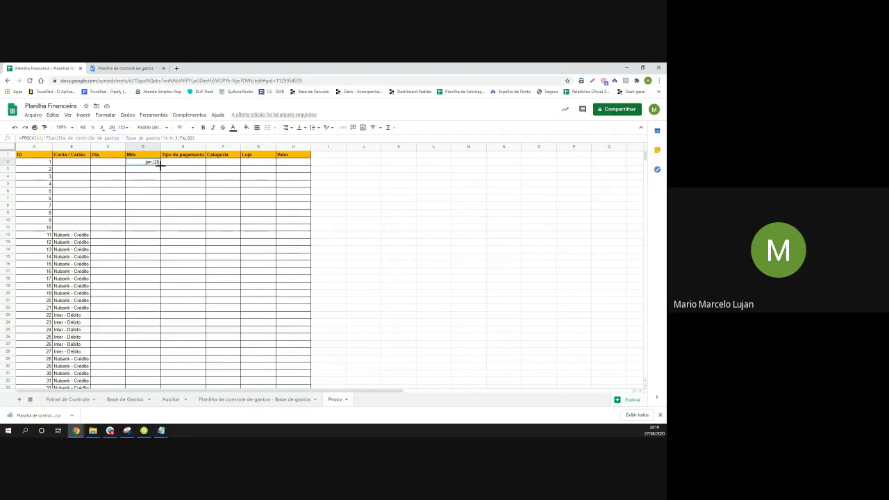
Fill the D2 month formula down to D7 and select the D2:D7 results
left_click_drag(161, 166, 152, 207)
left_click(157, 199)
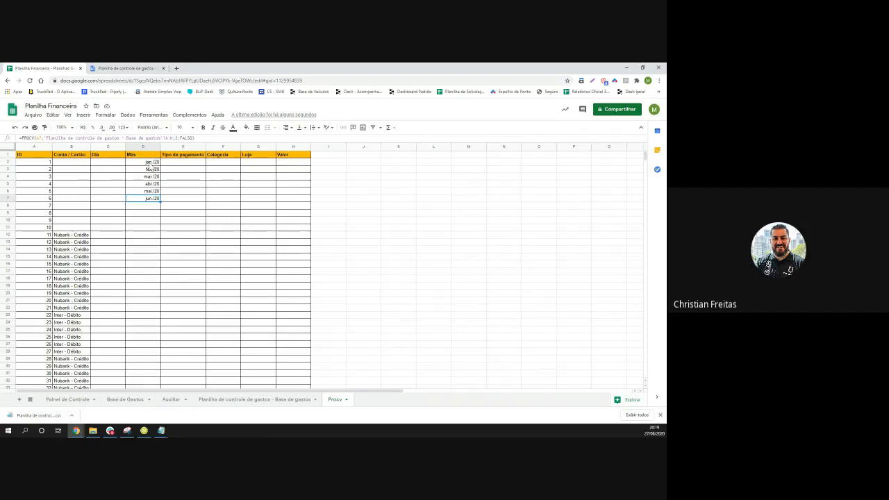
left_click(149, 162)
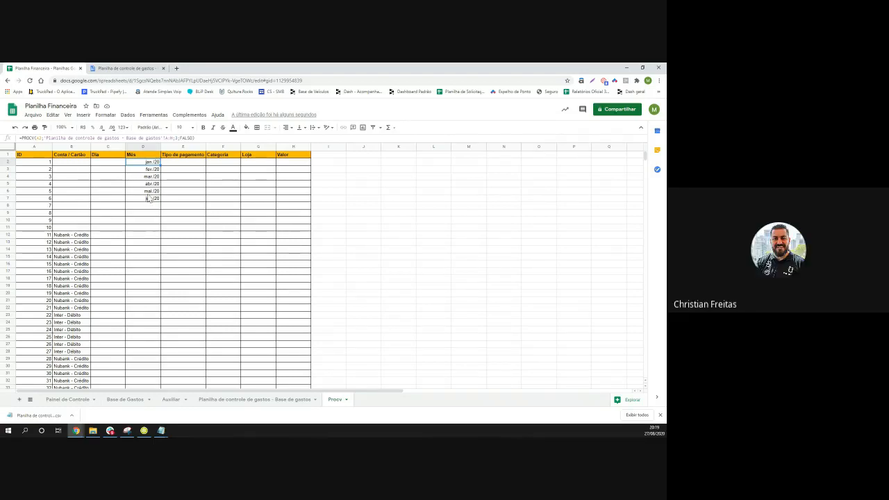
left_click(147, 200)
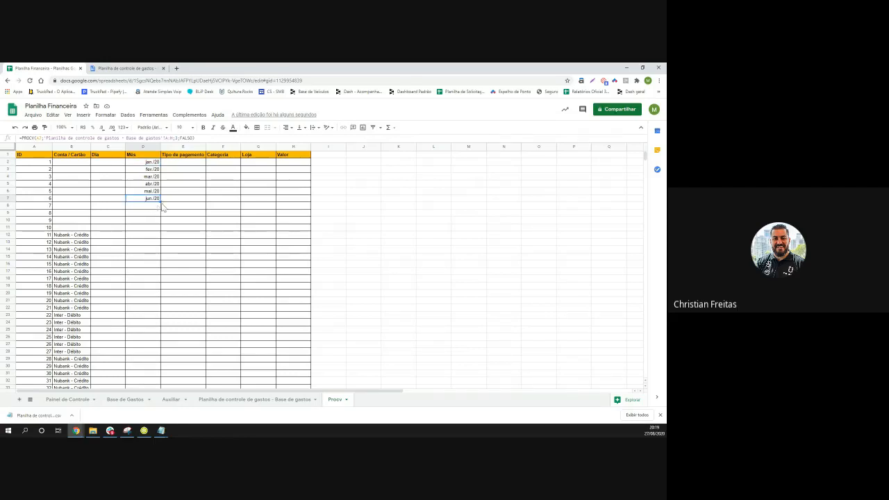
left_click_drag(152, 164, 153, 203)
Copy the D7 month formula and paste it down column D through row 1000
key("ctrl+shift+Down")
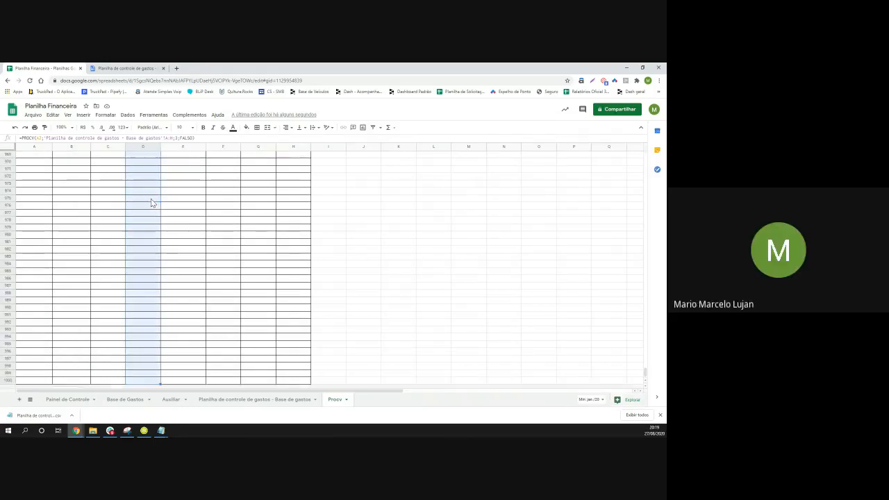
key("ctrl+shift+Up")
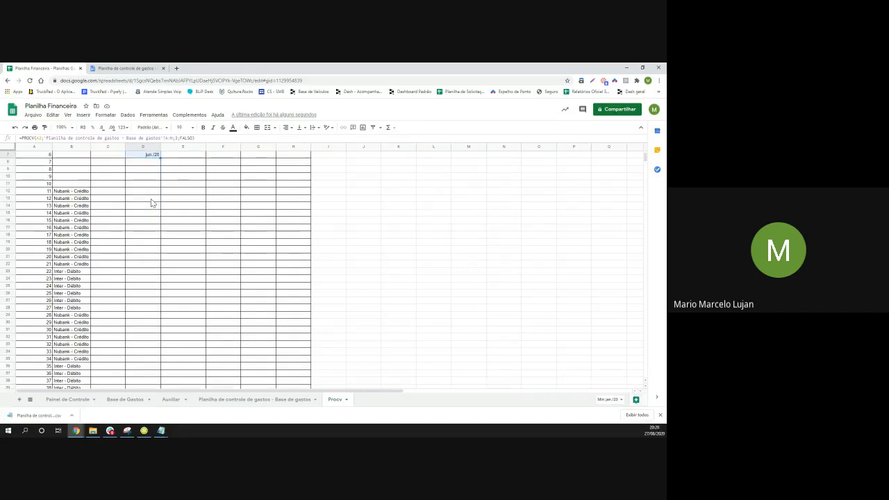
scroll(151, 198, "up", 2)
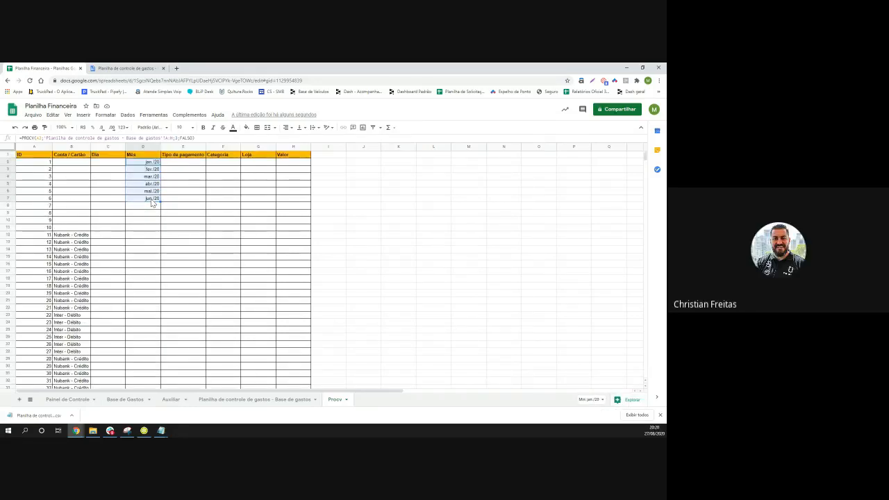
left_click(148, 204)
left_click(148, 201)
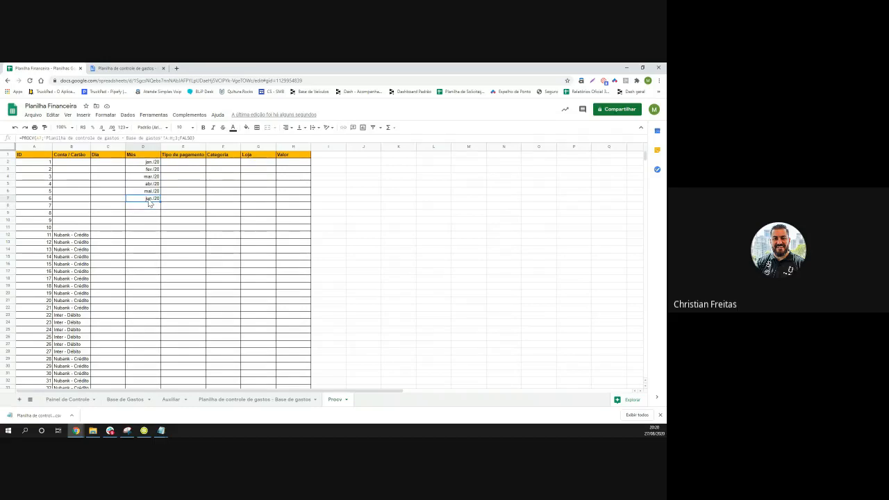
key("ctrl+c")
left_click(151, 208)
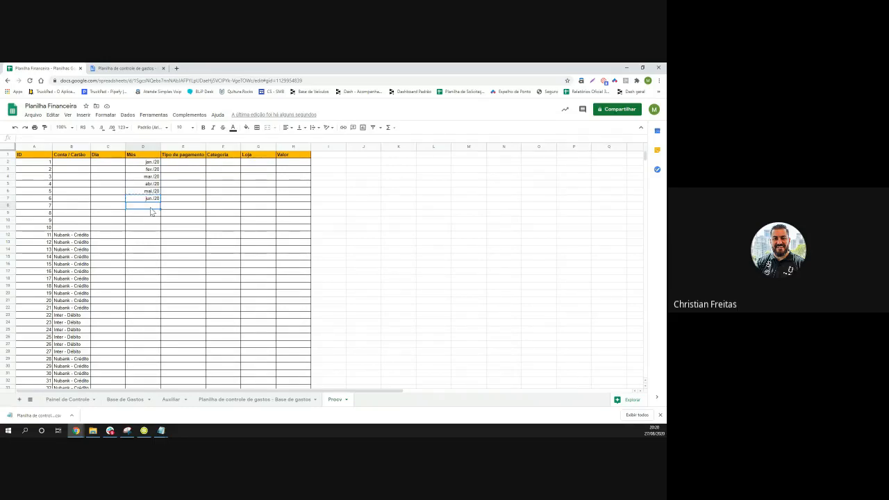
left_click(158, 201)
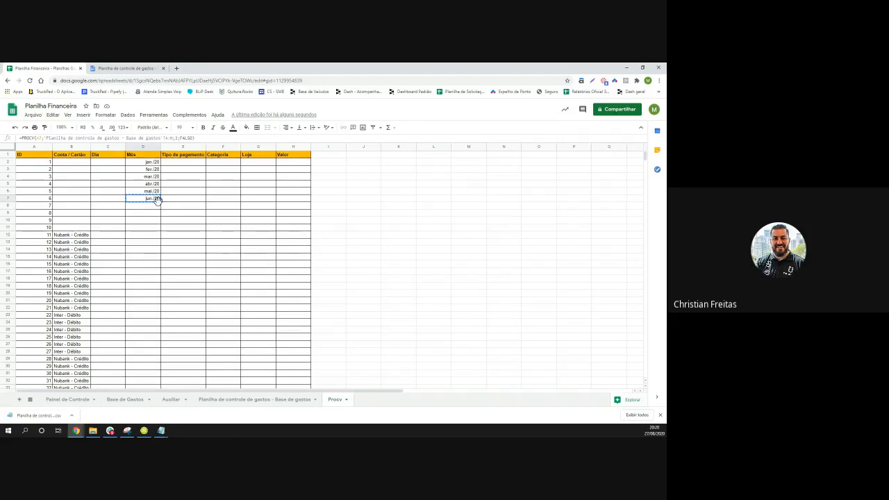
key("ctrl+shift+Down")
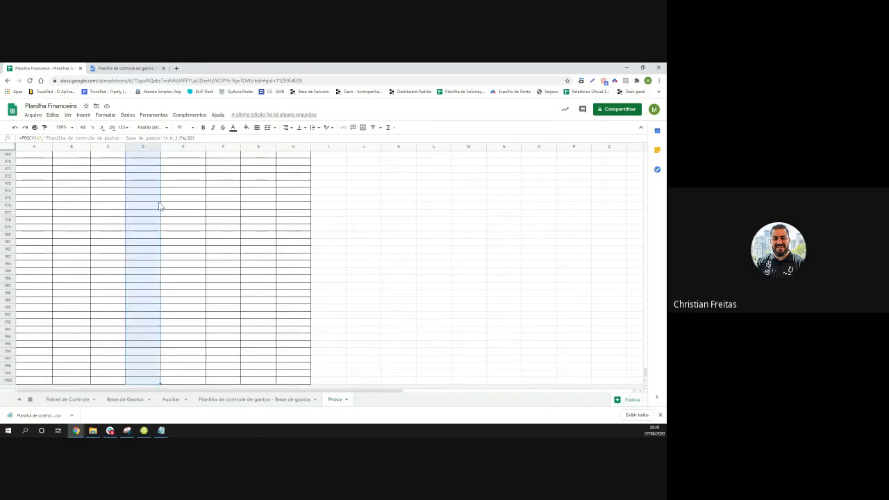
key("ctrl+v")
Return to the top of the sheet and select the first Categoria cell
scroll(148, 224, "up", 3)
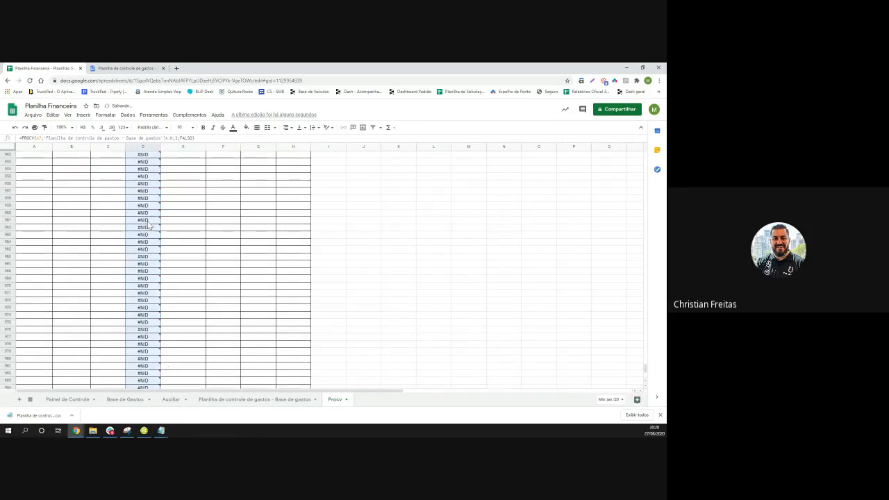
scroll(148, 225, "up", 10)
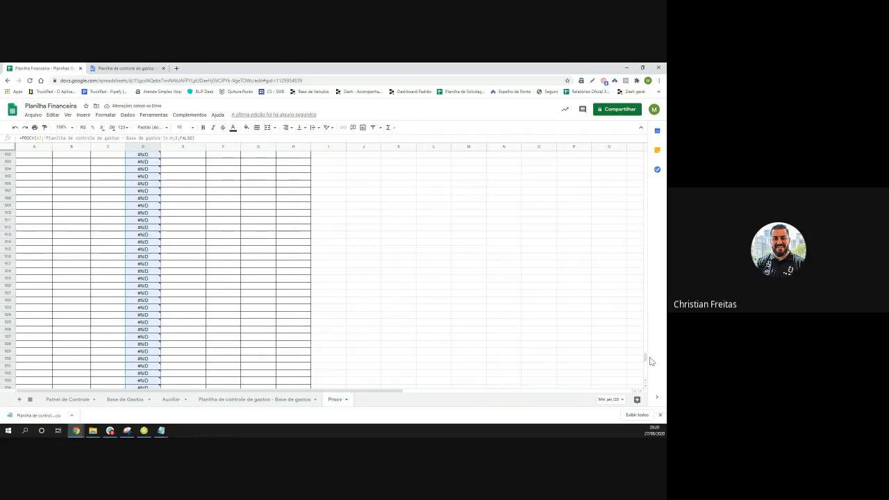
left_click_drag(645, 357, 639, 205)
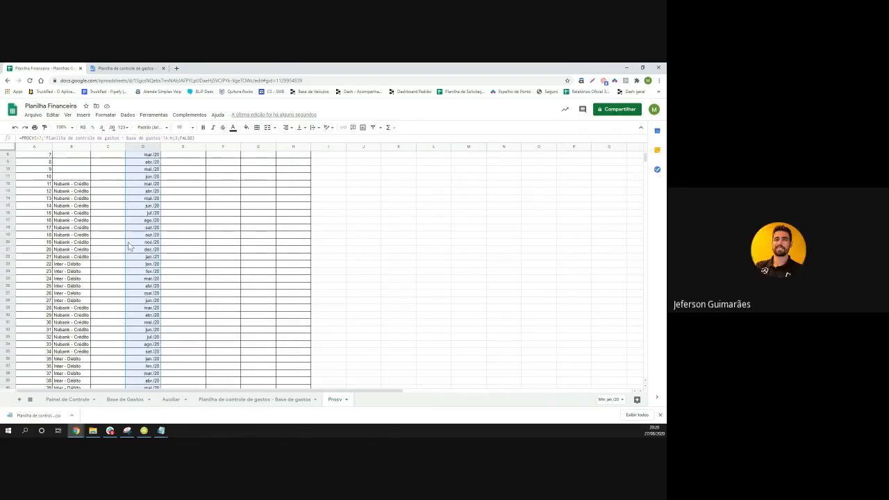
scroll(128, 245, "up", 2)
left_click(194, 235)
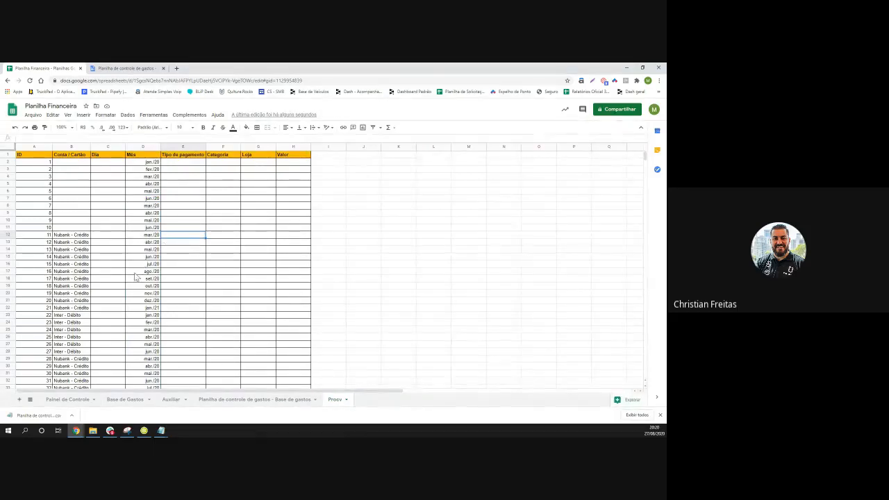
left_click(214, 165)
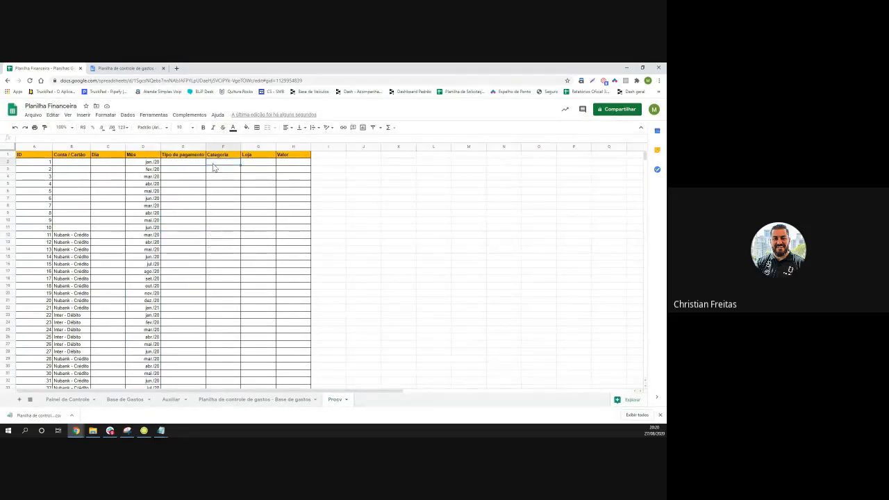
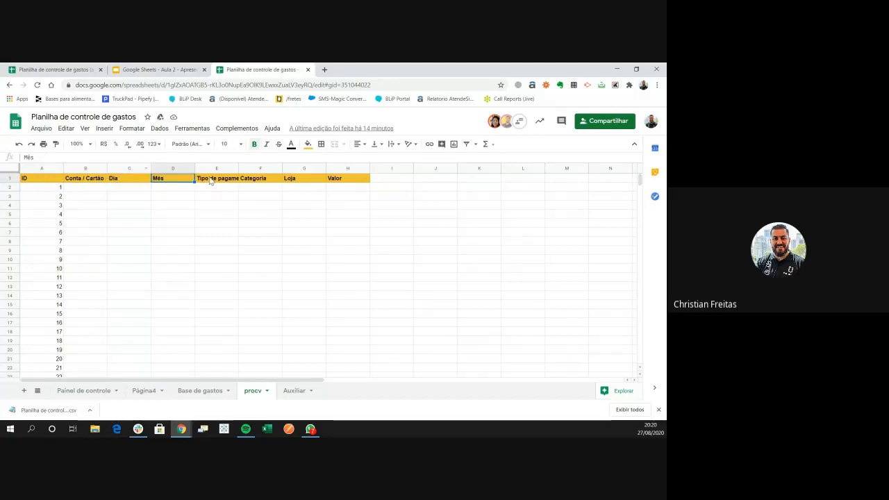
Move Valor right after Categoria and Conta / Cartão to the last procv column
left_click(258, 181)
left_click(289, 180)
left_click_drag(296, 169, 139, 168)
key("ctrl+z")
left_click_drag(299, 168, 243, 170)
left_click(212, 213)
left_click(215, 168)
left_click(85, 169)
left_click(347, 169)
left_click(86, 188)
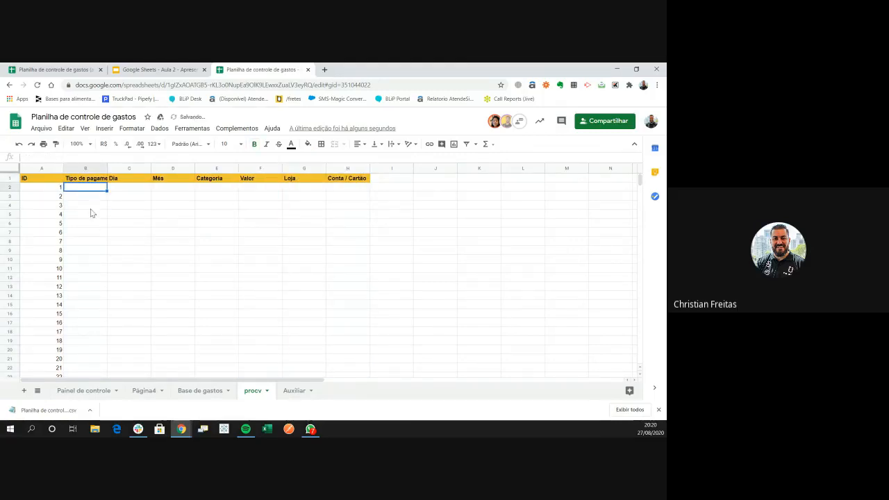
Start a PROCV in B2 with A2 as the key and 'Base de gastos'!A:H as the range
type("=procv")
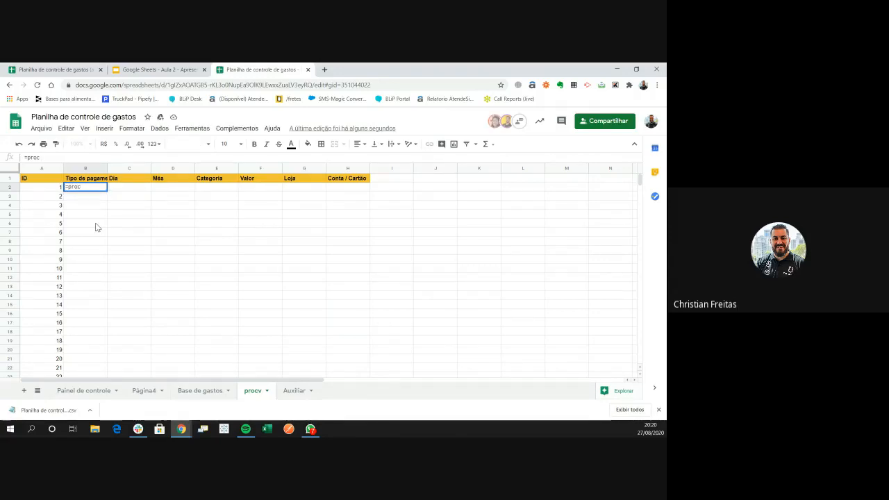
type("(")
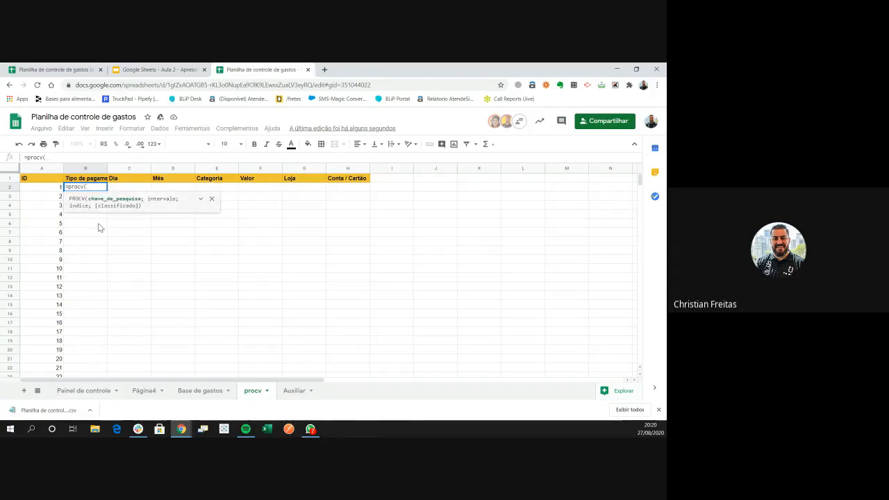
left_click(42, 187)
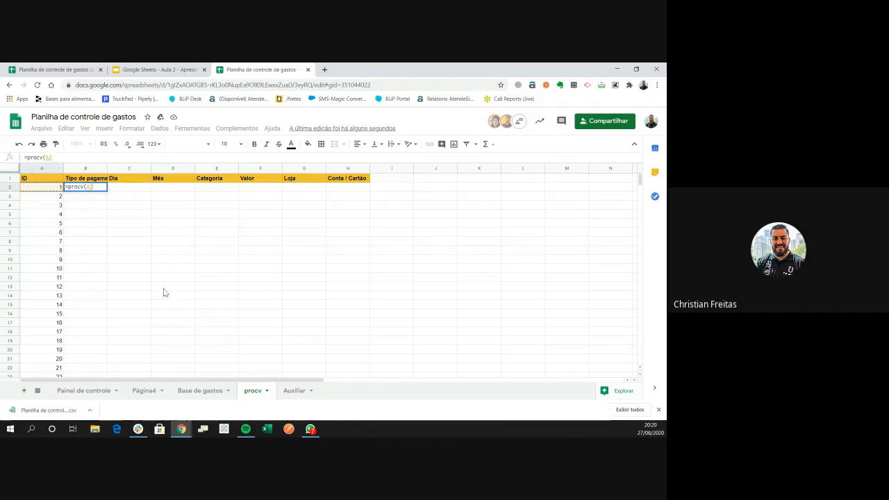
type(";")
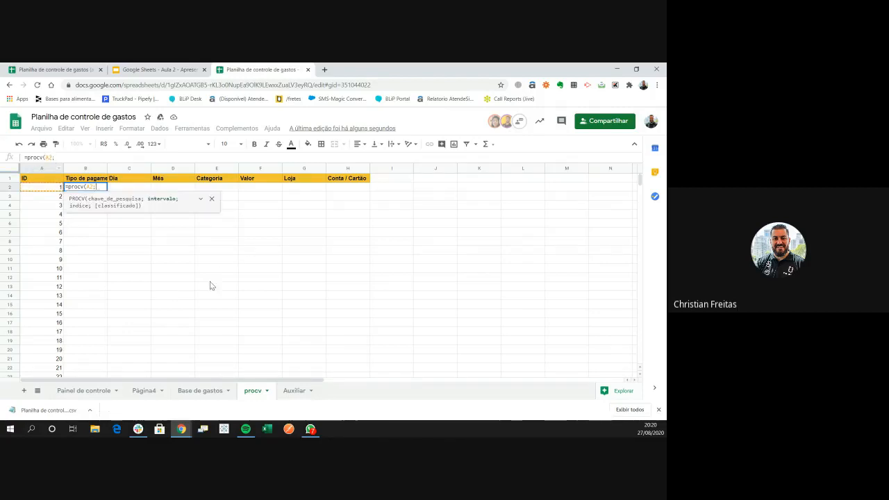
left_click(199, 391)
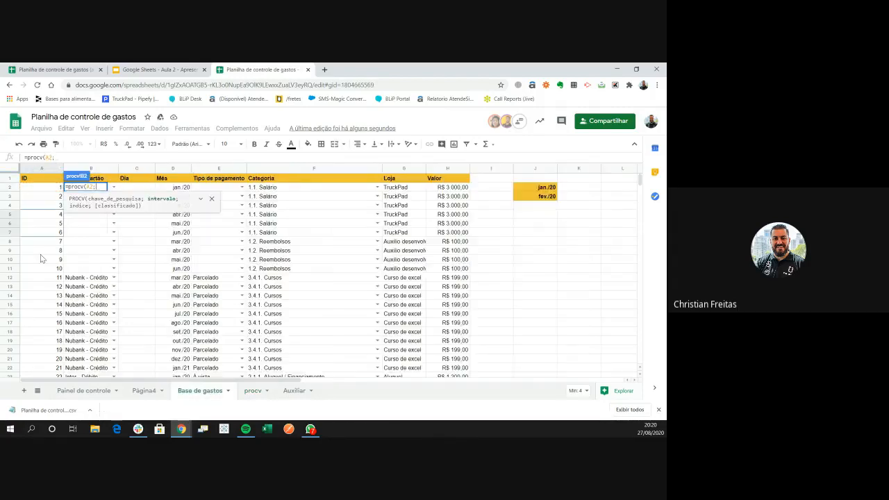
left_click(38, 169)
left_click_drag(38, 172, 448, 169)
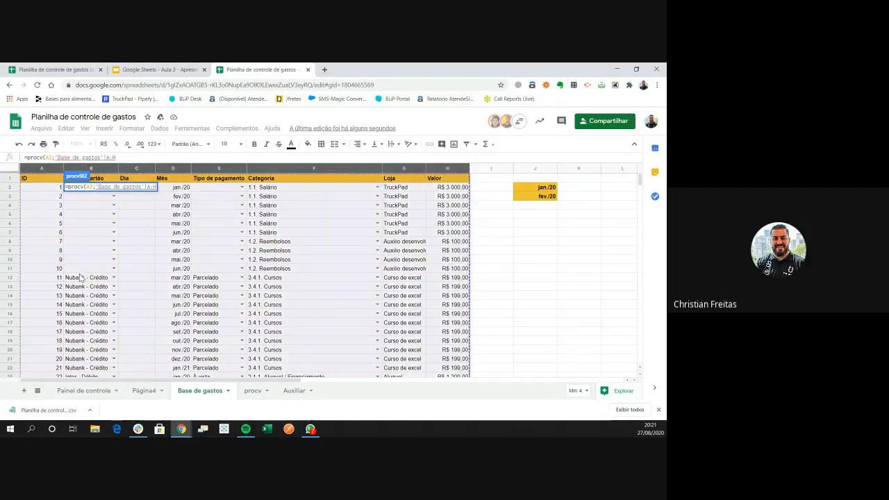
type(";")
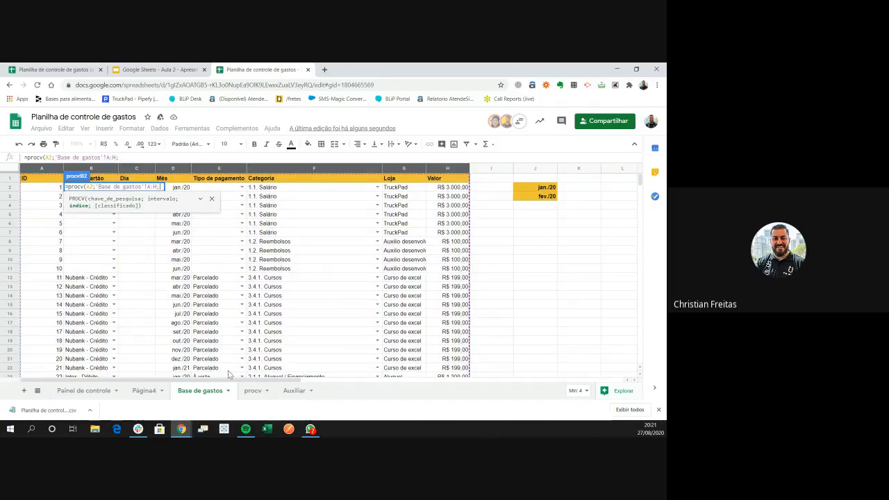
left_click(268, 392)
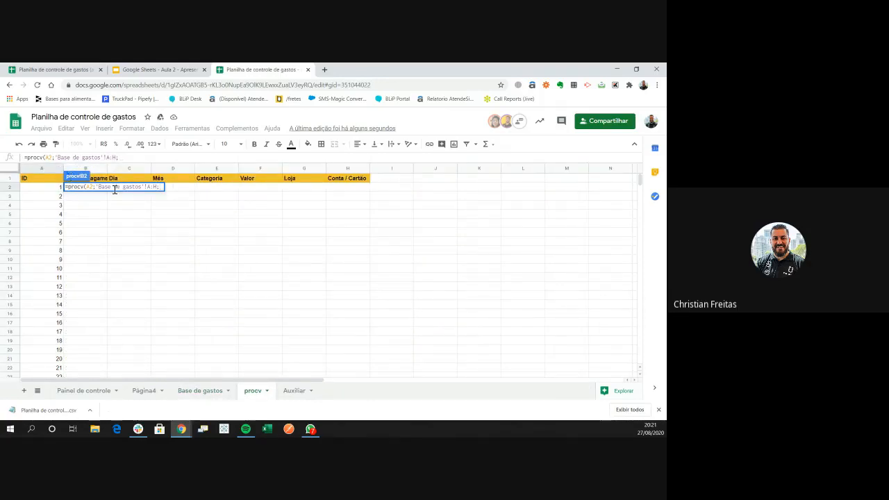
Commit the unfinished B2 formula, which shows #VALOR!, and reselect B2 to fix it
left_click(135, 157)
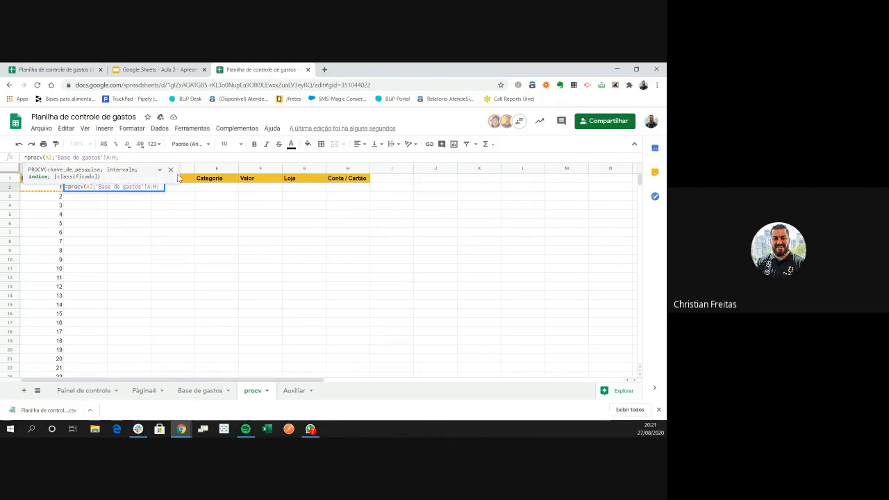
left_click(169, 169)
left_click(153, 188)
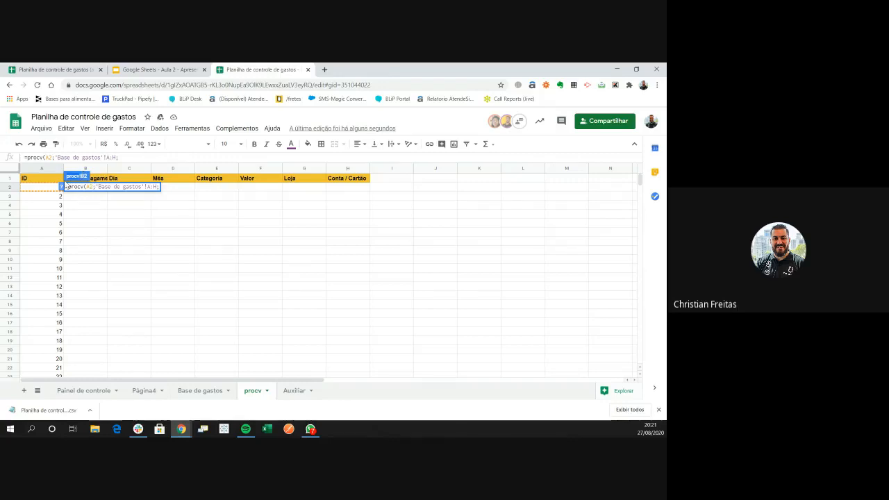
left_click(100, 180)
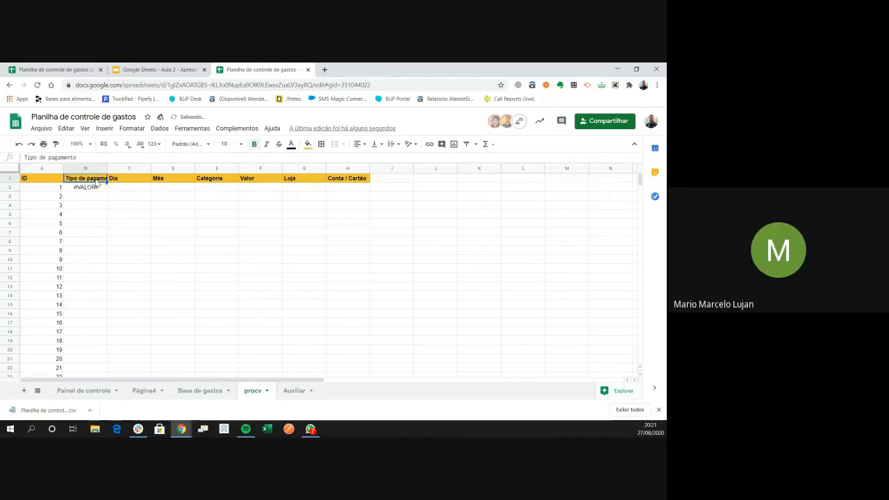
left_click(93, 188)
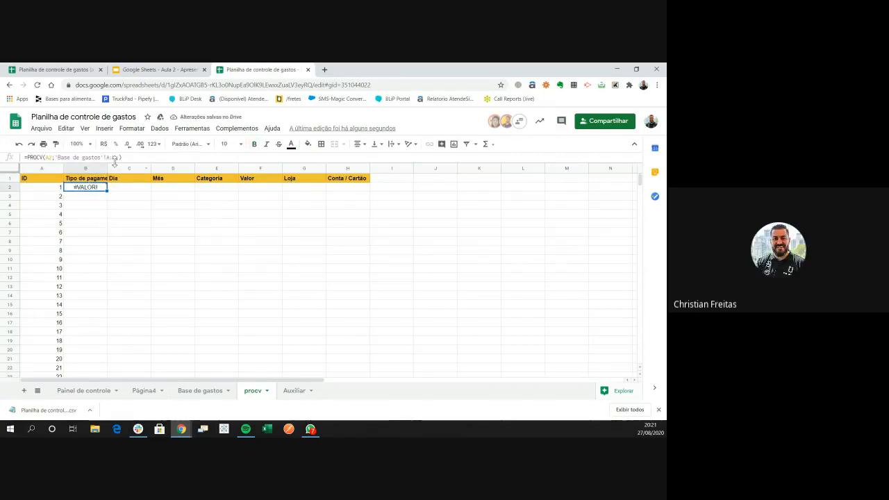
Count the Base de gastos columns to find that Tipo de pagamento is column 5
type(";")
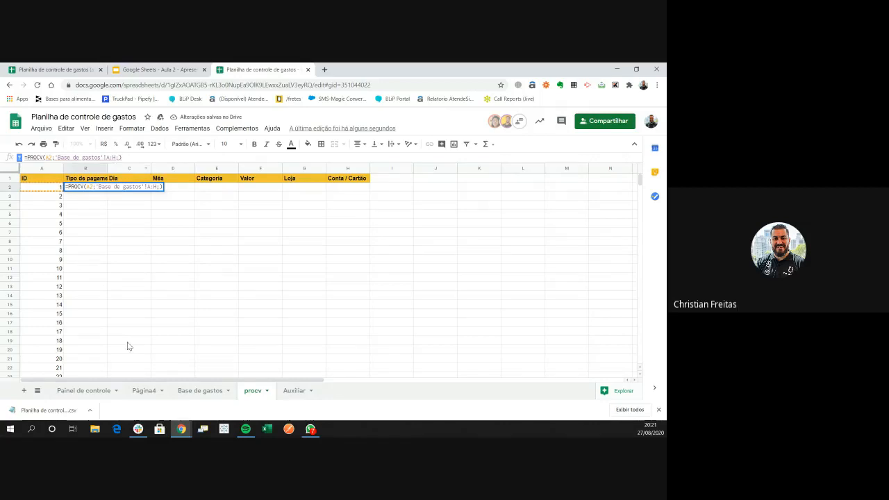
left_click(199, 390)
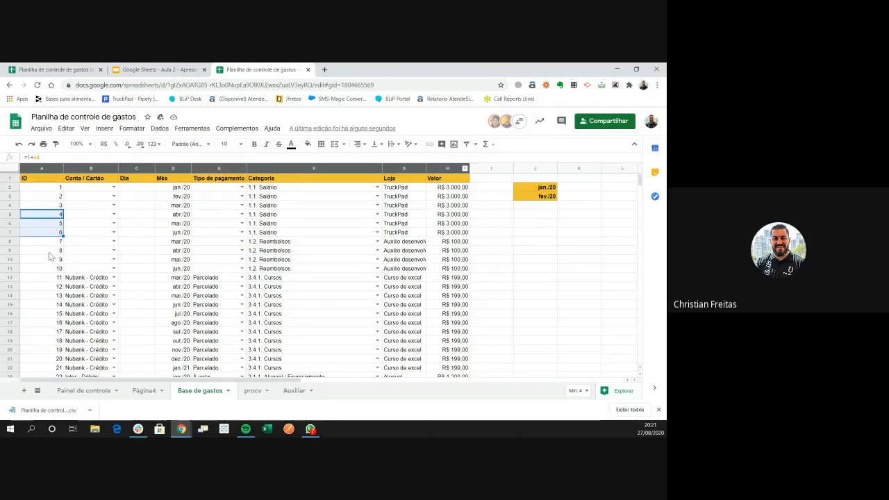
left_click(40, 169)
left_click(91, 168)
left_click(136, 168)
left_click(173, 169)
left_click(219, 168)
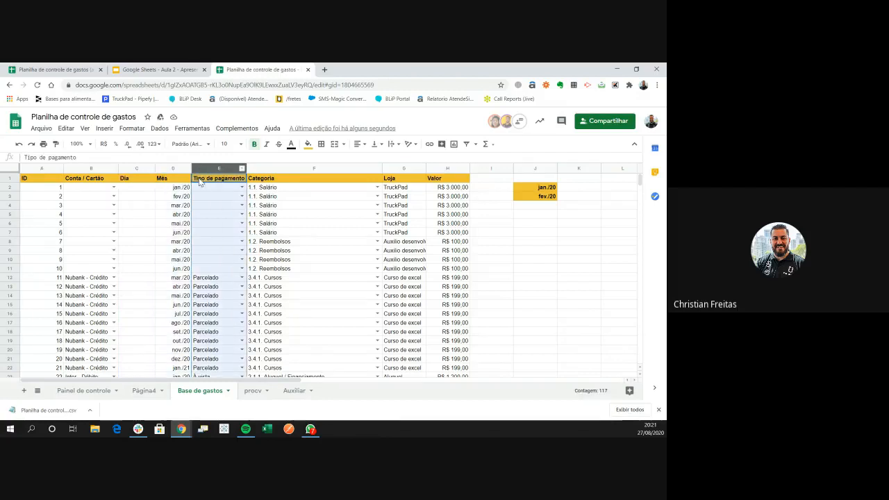
left_click(252, 391)
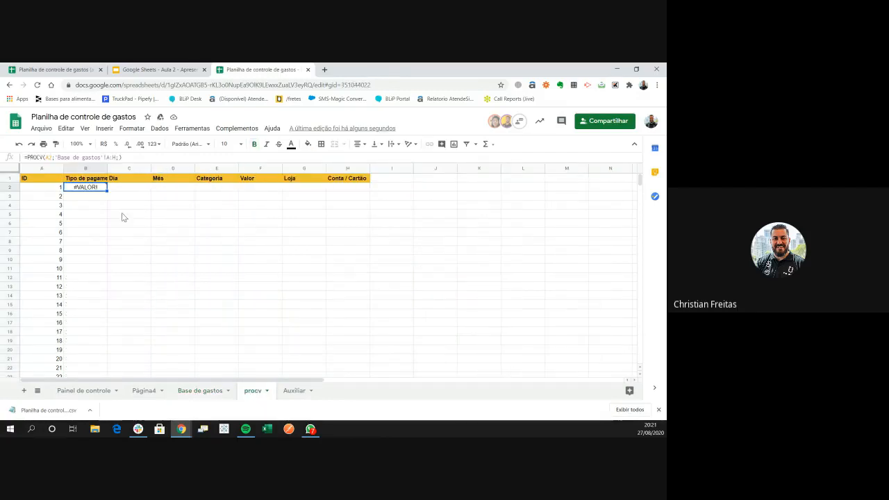
Complete B2's formula with column index 5 and FALSO for an exact match
left_click(118, 157)
type(";5")
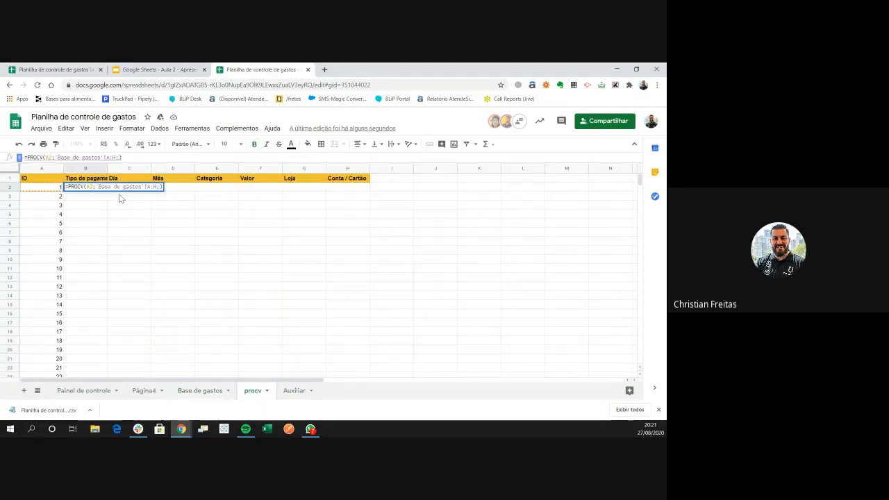
type(";falso")
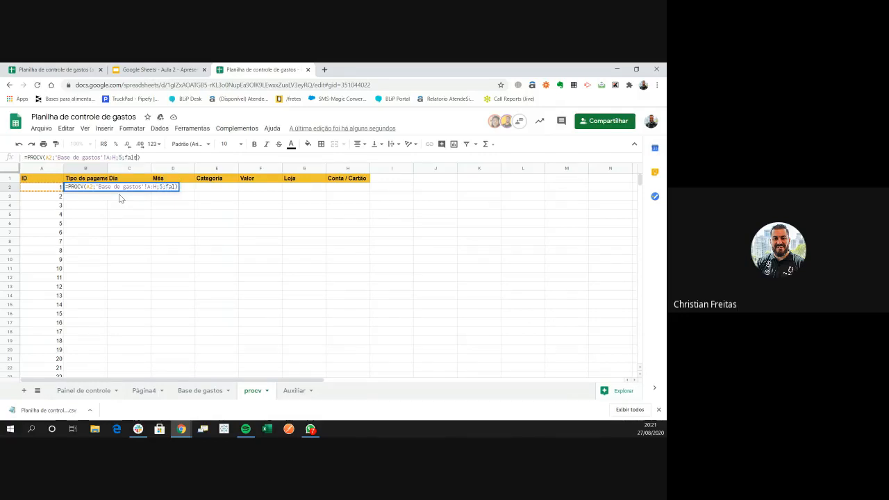
key("Tab")
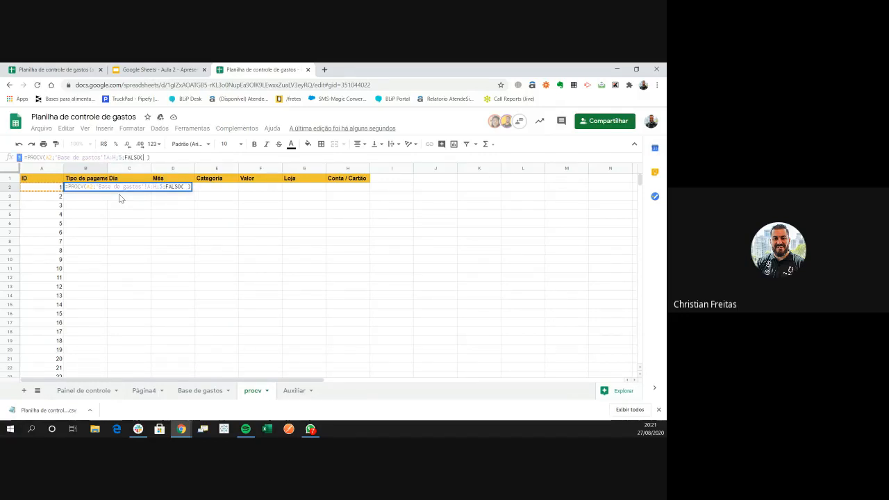
key("Return")
key("Up")
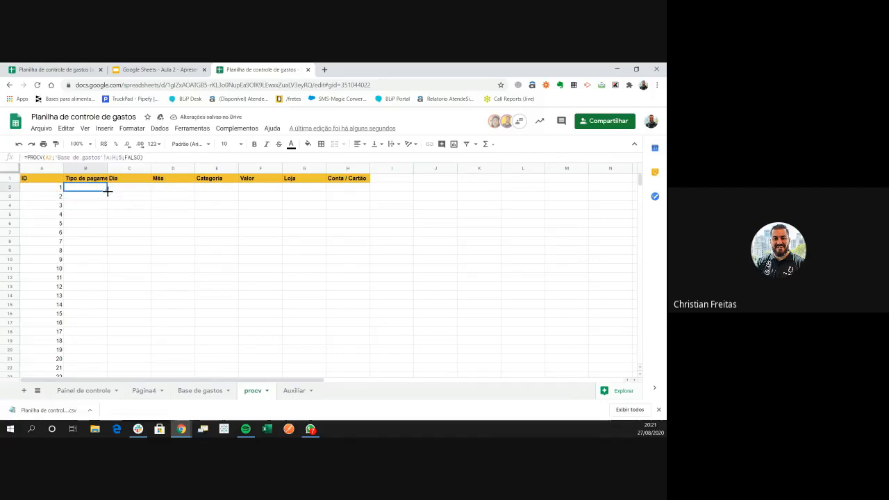
Fill the B2 formula down the column and check the results at the bottom of the data
double_click(108, 191)
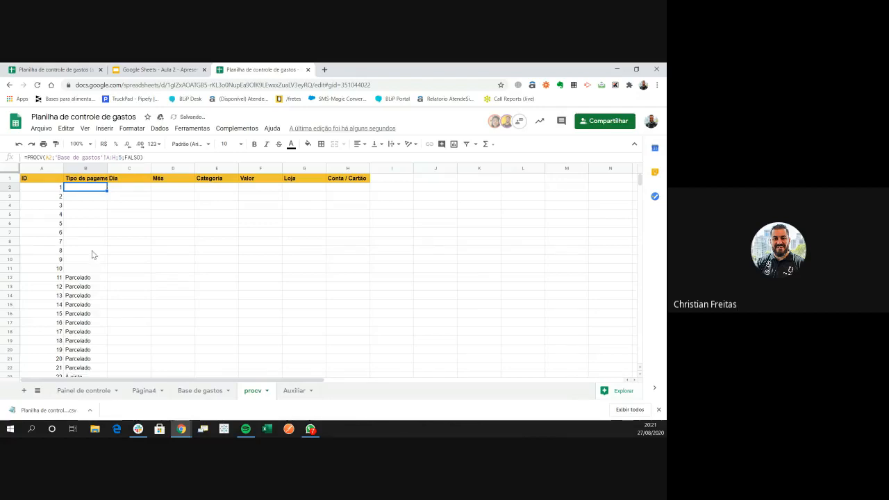
left_click(93, 317)
key("ctrl+Down")
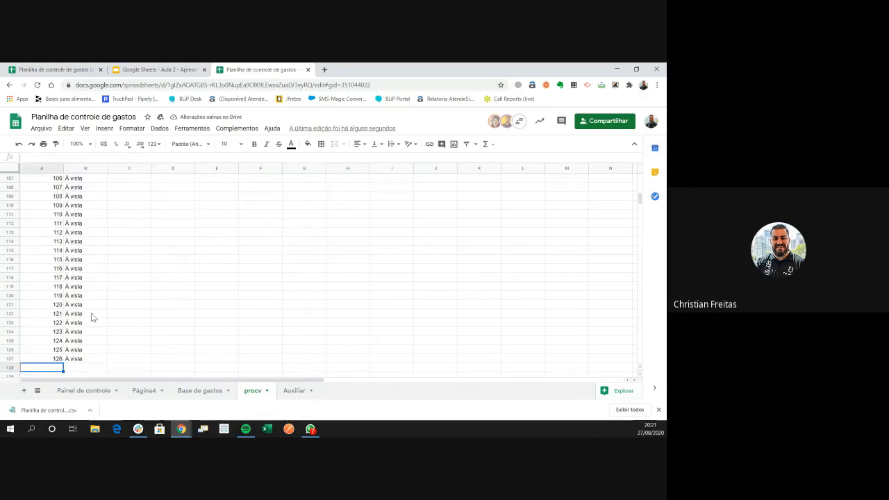
key("Right")
key("ctrl+Up")
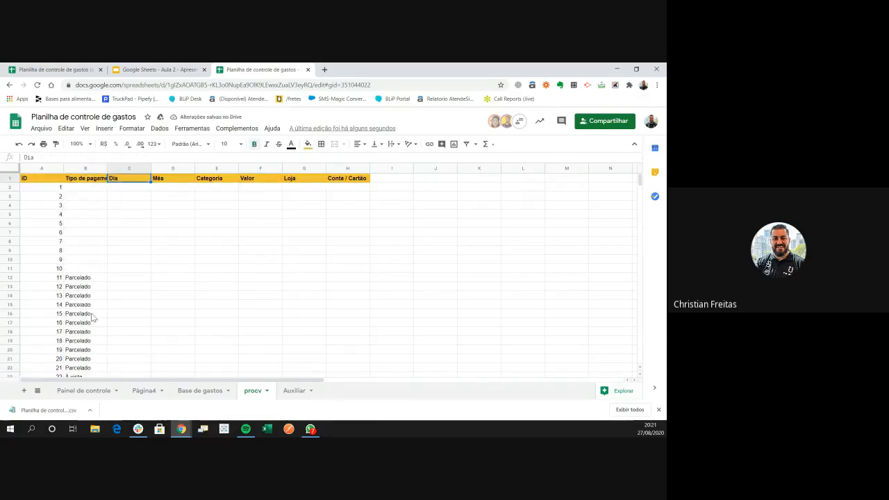
key("Left")
key("Down")
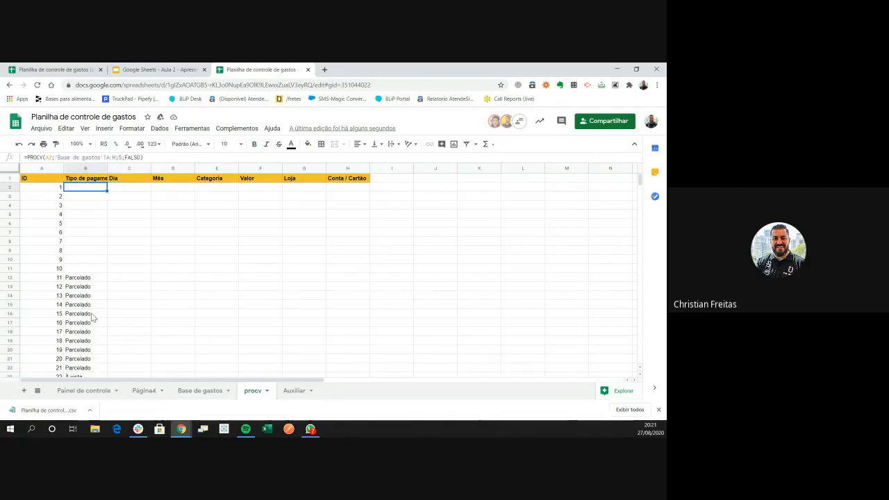
Paste B2's formula across row 2 to column H, then test clearing C2 and restore it
key("shift+Right")
key("shift+Right")
key("shift+Right")
key("shift+Right")
key("shift+Right")
key("shift+Right")
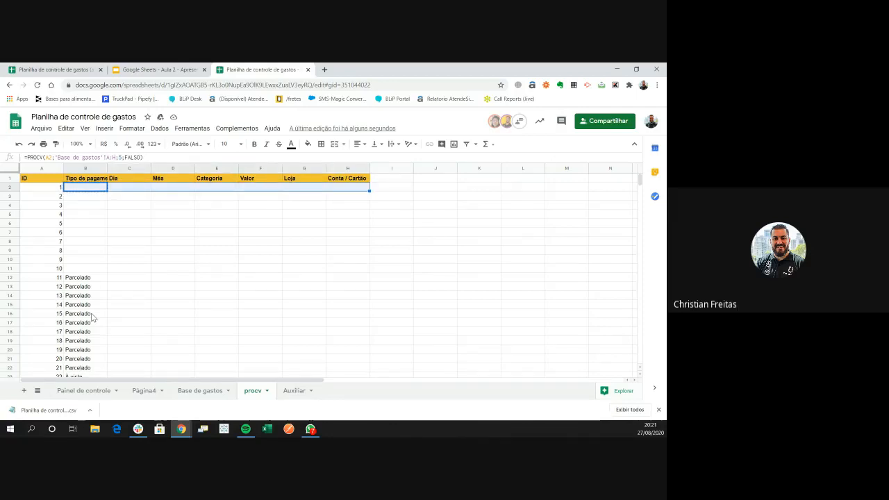
key("ctrl+v")
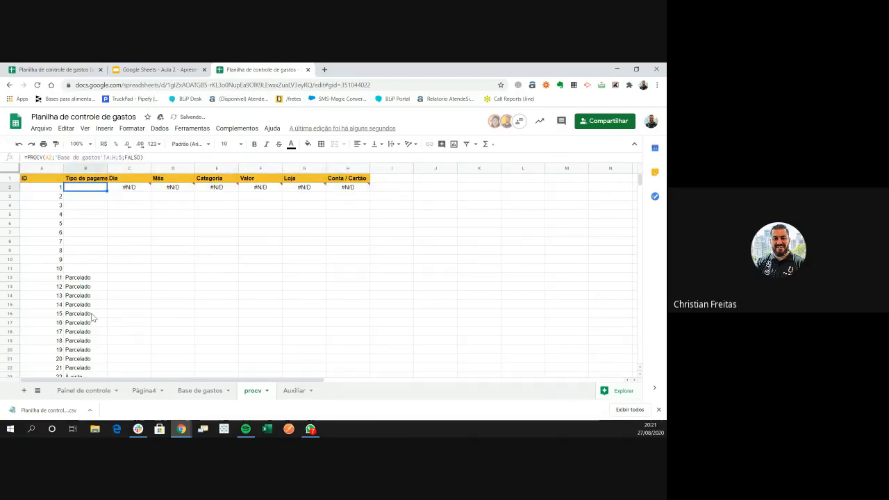
key("Right")
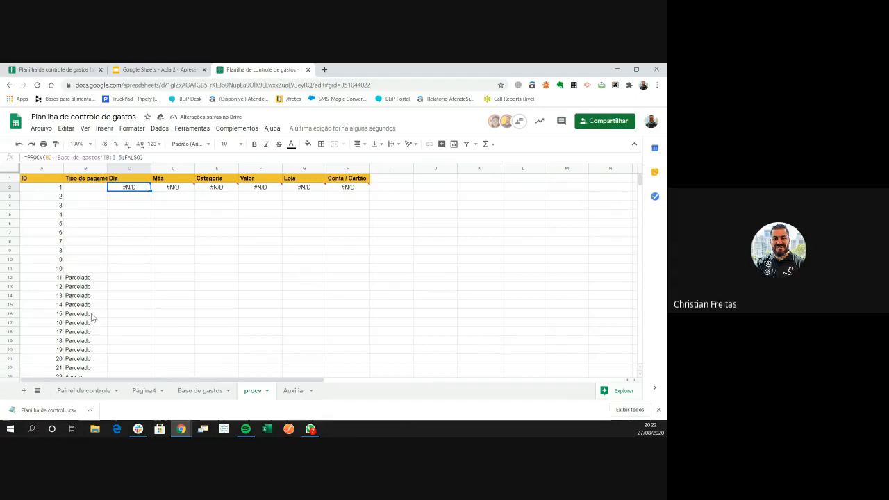
key("F2")
key("ctrl+a")
key("BackSpace")
key("Return")
key("ctrl+z")
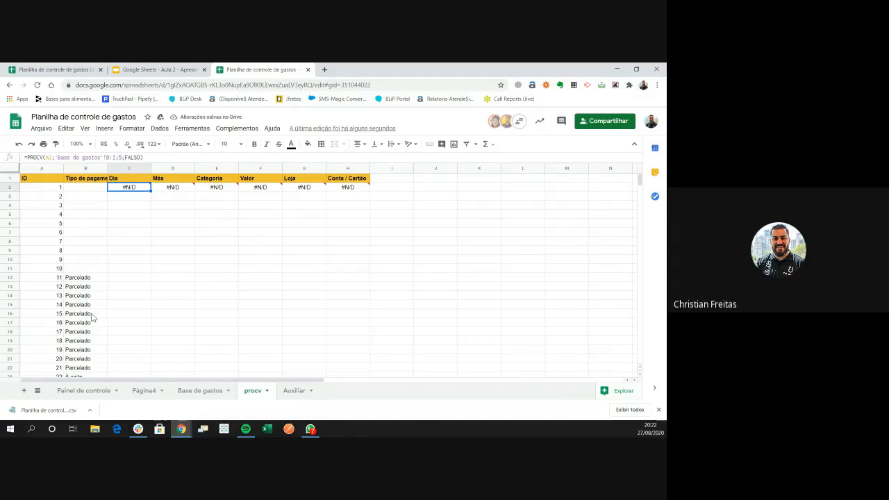
Lock B2's range as 'Base de gastos'!$A:$H and paste the formula across B2:H2
key("Left")
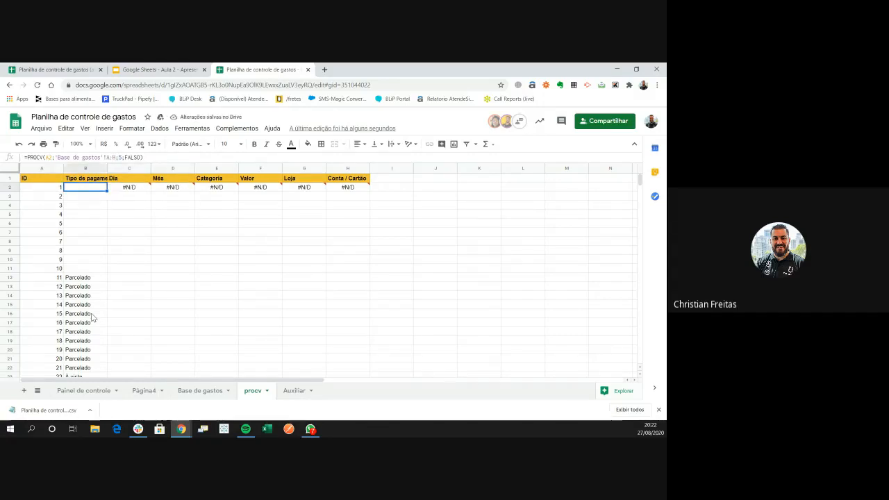
key("Return")
key("Left")
key("Left")
key("Left")
key("Left")
key("Left")
key("Left")
key("Left")
key("Left")
key("Left")
key("Left")
key("Left")
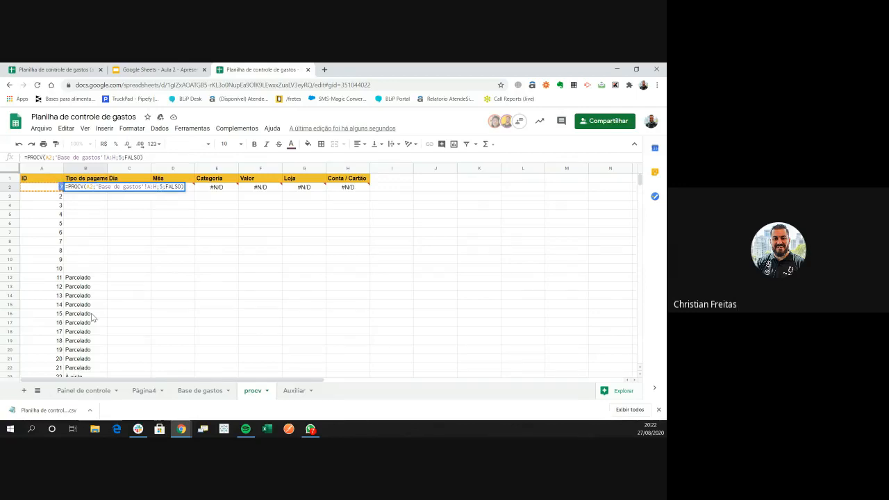
key("Return")
key("Up")
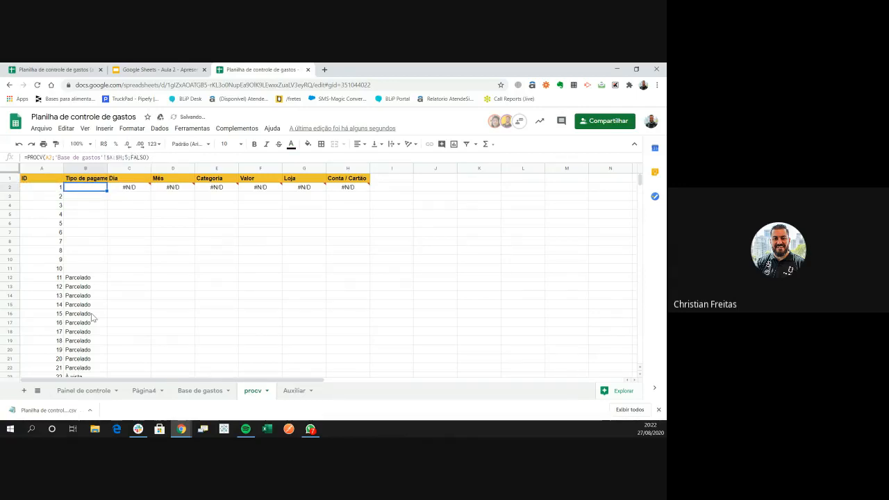
key("ctrl+shift+Right")
key("ctrl+v")
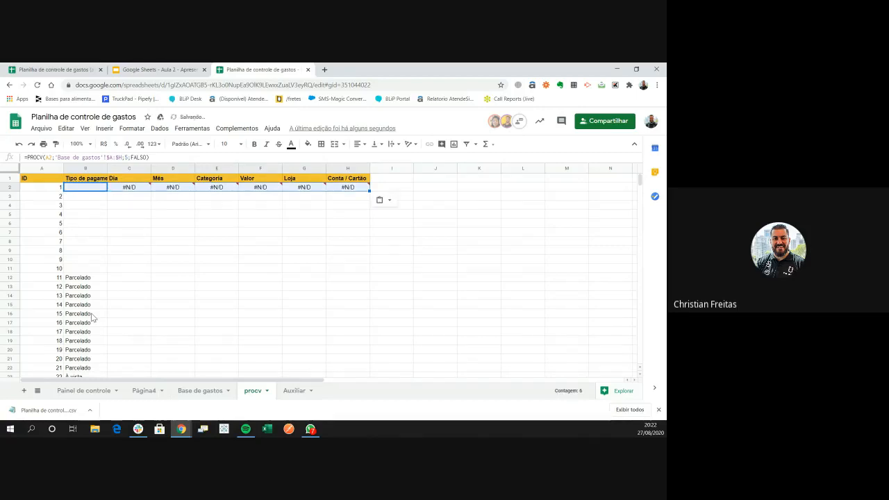
key("F2")
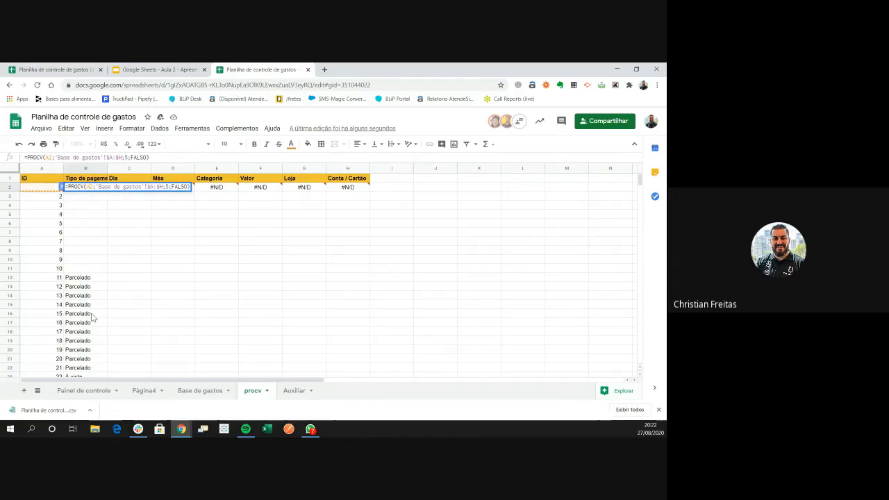
Anchor B2's lookup key as $A2 and paste it across B2:H2, clearing the #N/D errors
key("F4")
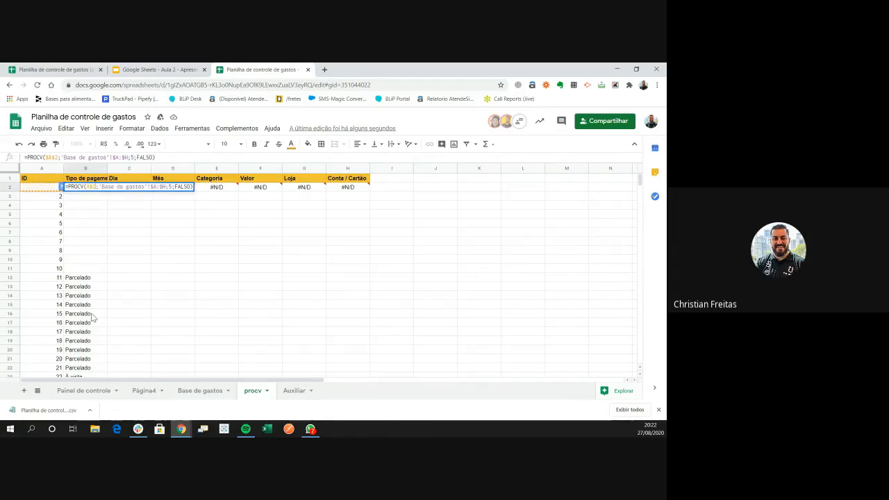
key("Return")
key("Up")
key("ctrl+shift+Right")
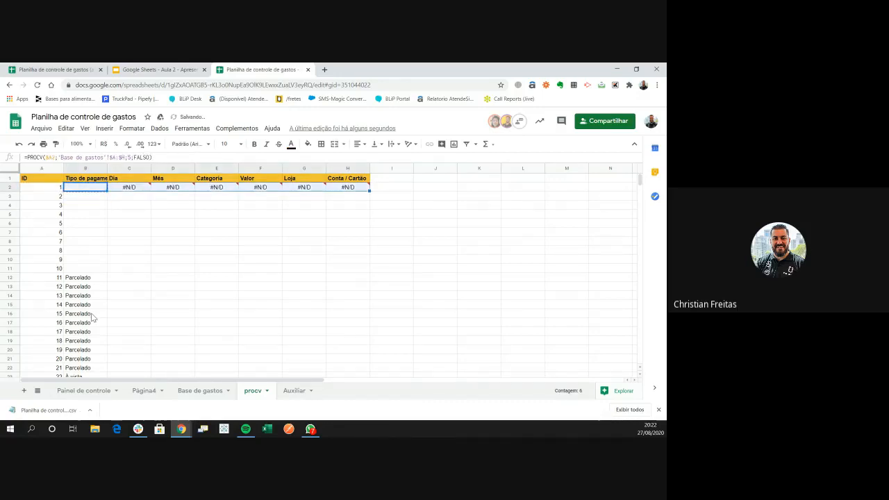
key("ctrl+v")
key("Right")
key("Right")
key("Right")
key("Left")
key("Left")
key("Left")
key("Right")
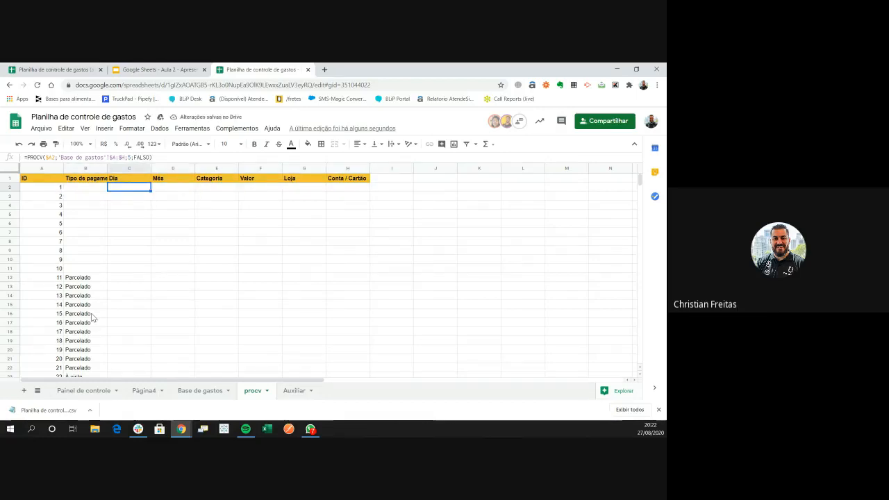
Check the slides and Base de gastos column order, then confirm C2's formula
key("ctrl+shift+Tab")
key("ctrl+Tab")
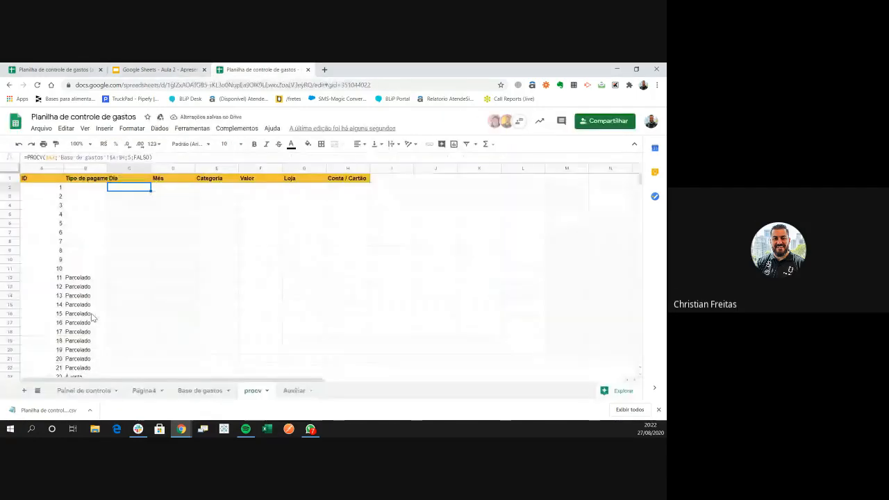
key("ctrl+shift+Page_Up")
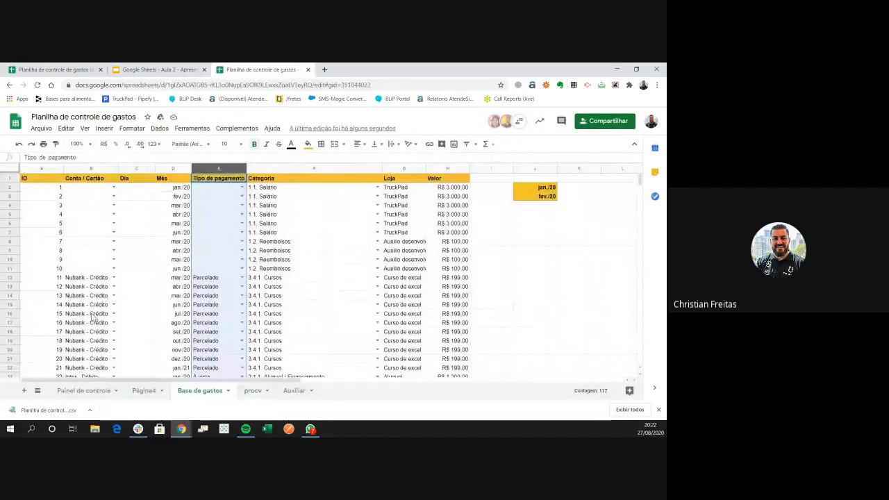
key("ctrl+shift+Page_Down")
key("Return")
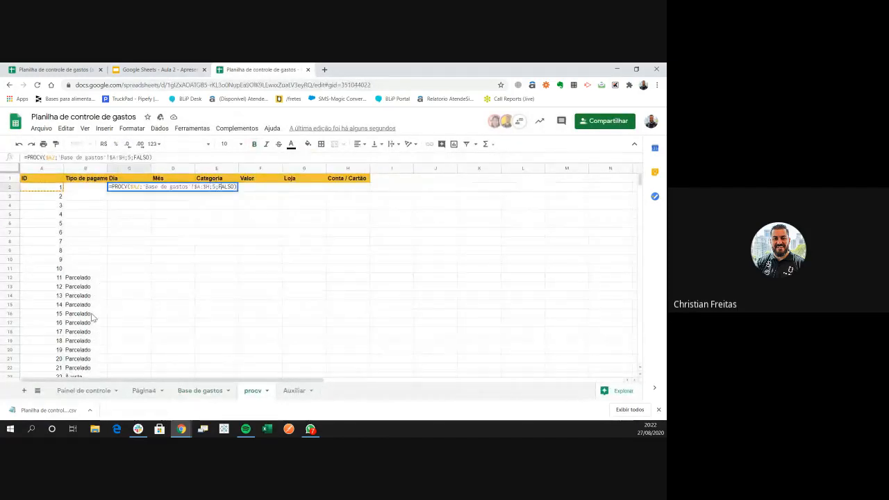
key("Tab")
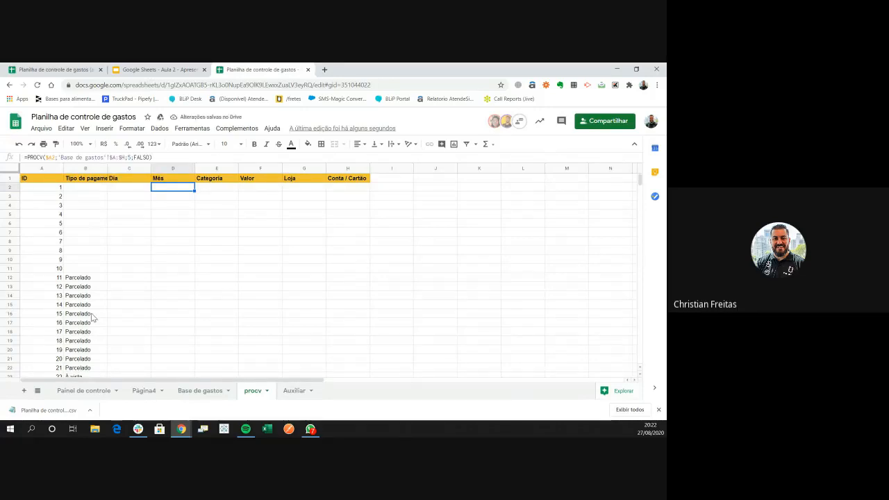
Set D2's column index to the Mês column so it returns jan./20
key("alt+Up")
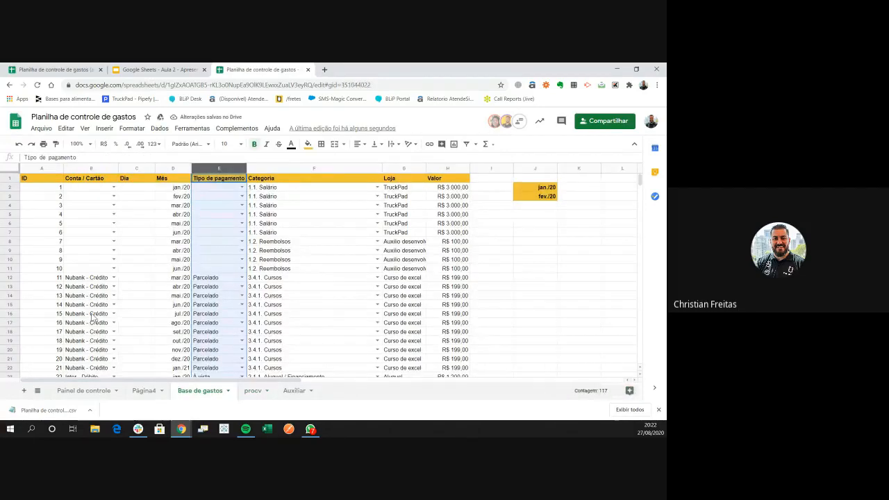
key("alt+Down")
key("F2")
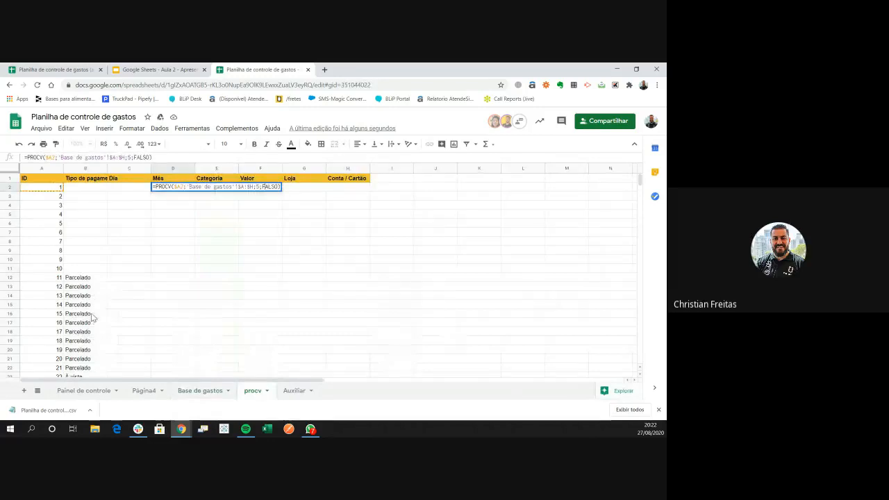
key("Tab")
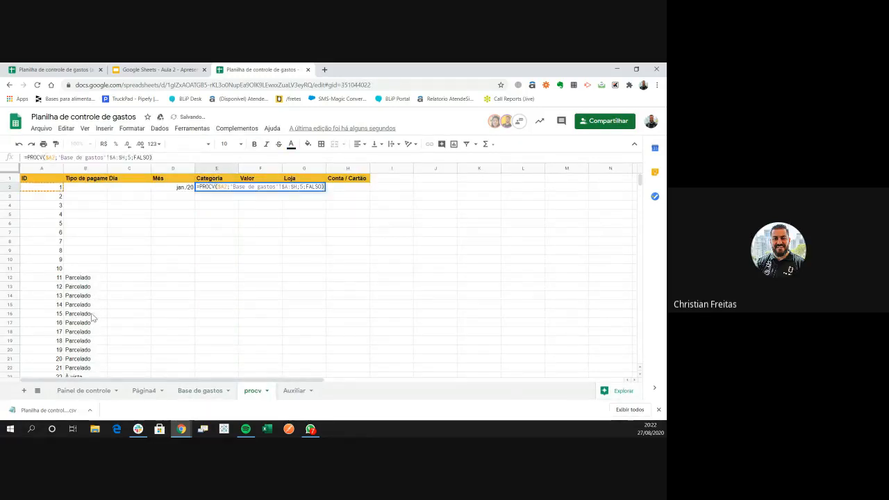
Review the PROCV syntax slide and count Base de gastos columns before editing E2's formula
key("ctrl+shift+Tab")
key("Down")
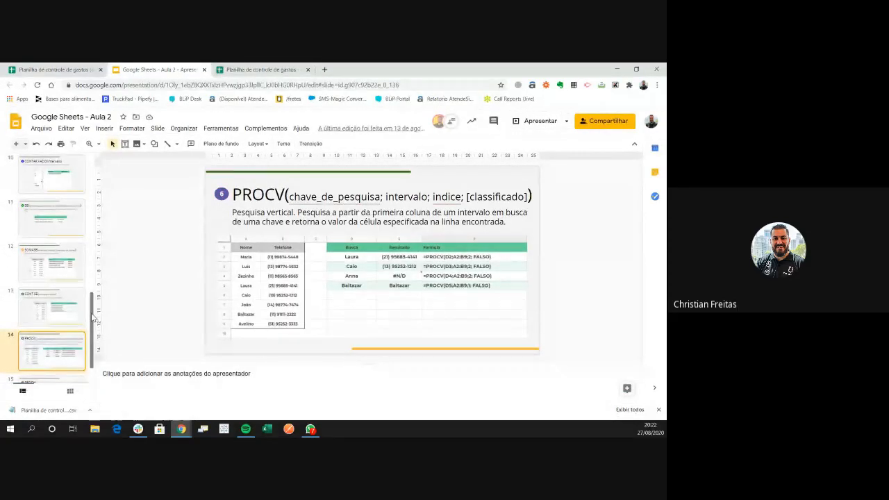
key("ctrl+Tab")
key("ctrl+Page_Up")
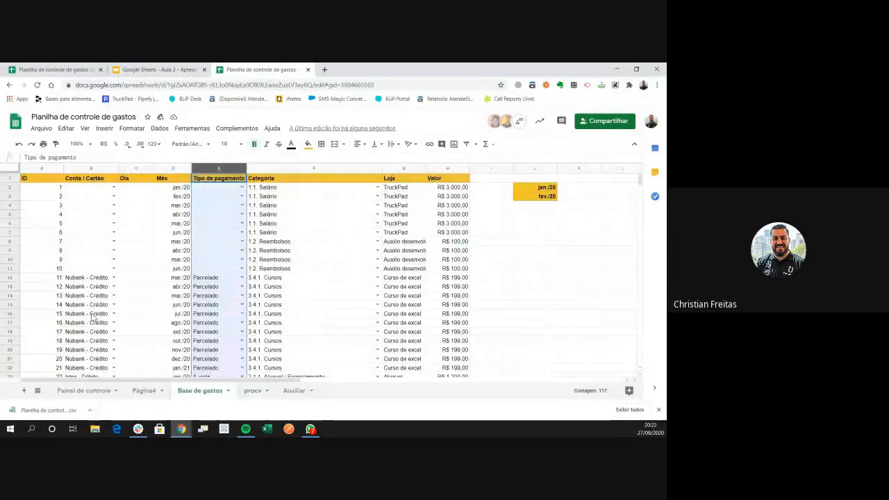
key("Right")
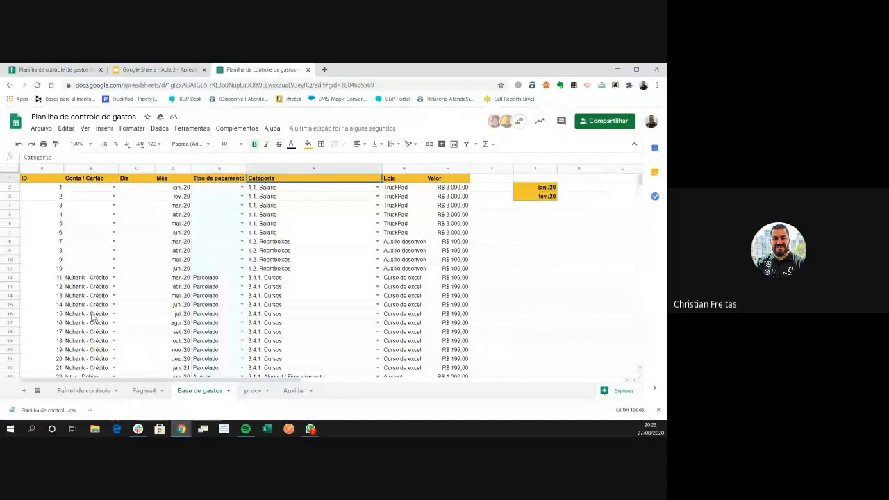
key("Left")
key("Left")
key("Left")
key("Left")
key("Left")
key("Right")
key("Right")
key("Right")
key("Right")
key("Right")
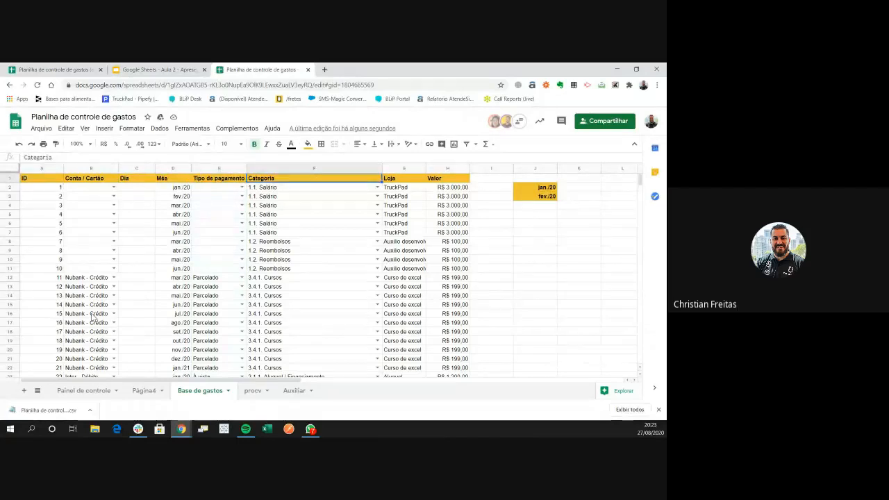
key("ctrl+Page_Down")
key("Left")
key("Right")
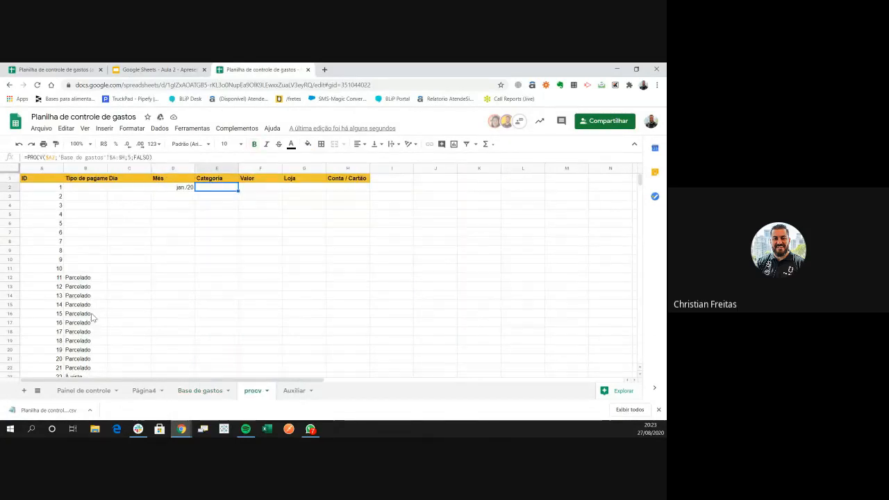
key("F2")
Set the Categoria lookup in E2 and the Valor lookup in F2, showing R$ 3.000,00
key("Left")
key("Left")
key("Left")
key("Left")
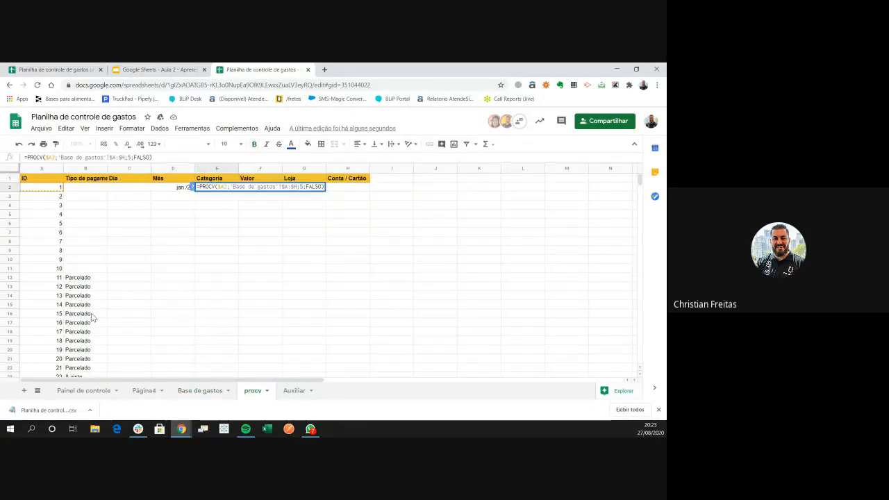
key("Tab")
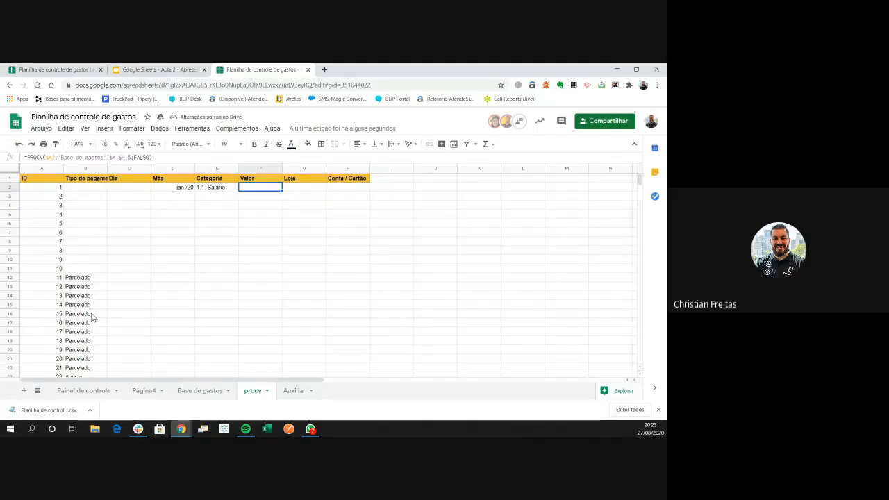
key("ctrl+shift+Page_Up")
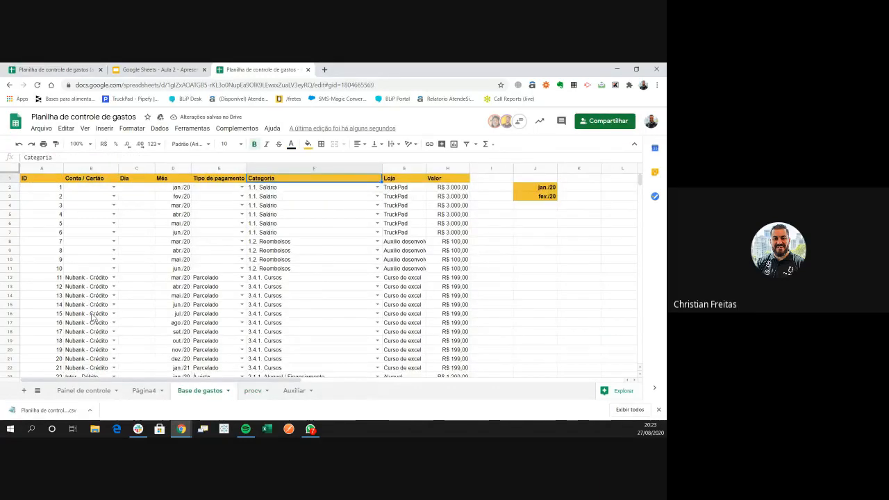
key("Left")
key("Left")
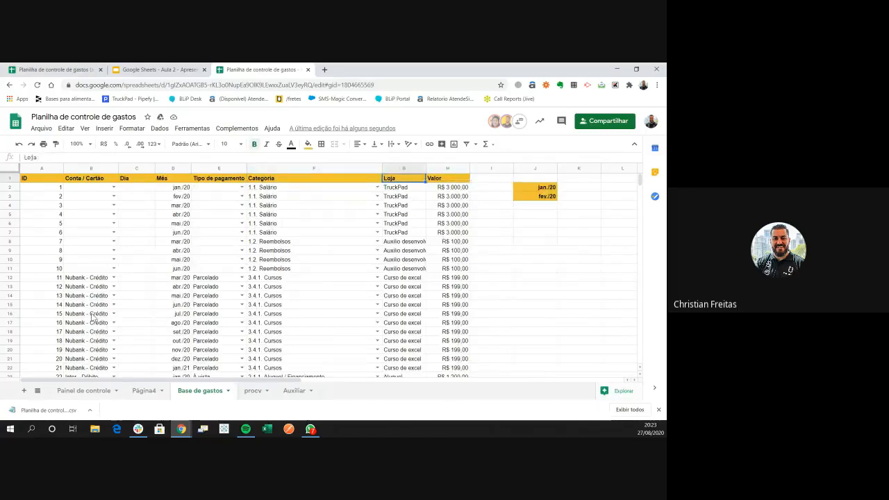
key("Right")
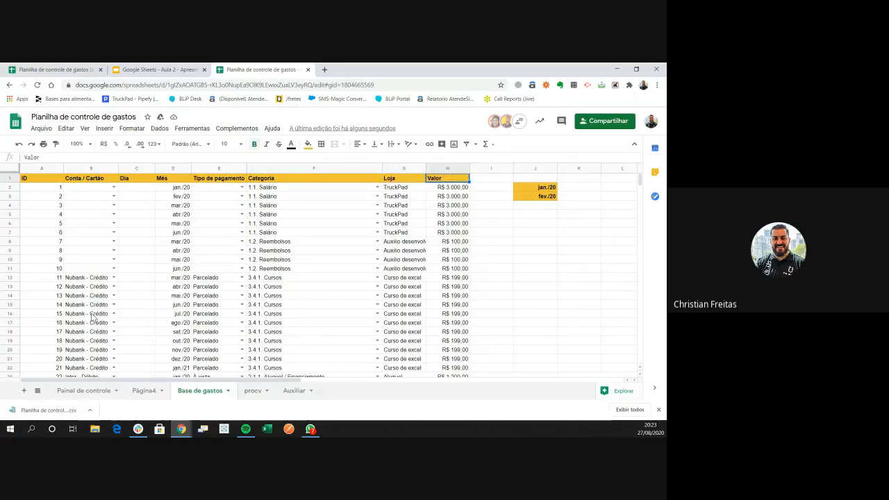
key("ctrl+shift+Page_Down")
key("Left")
key("Right")
key("F2")
key("Left")
key("Left")
key("Left")
key("Left")
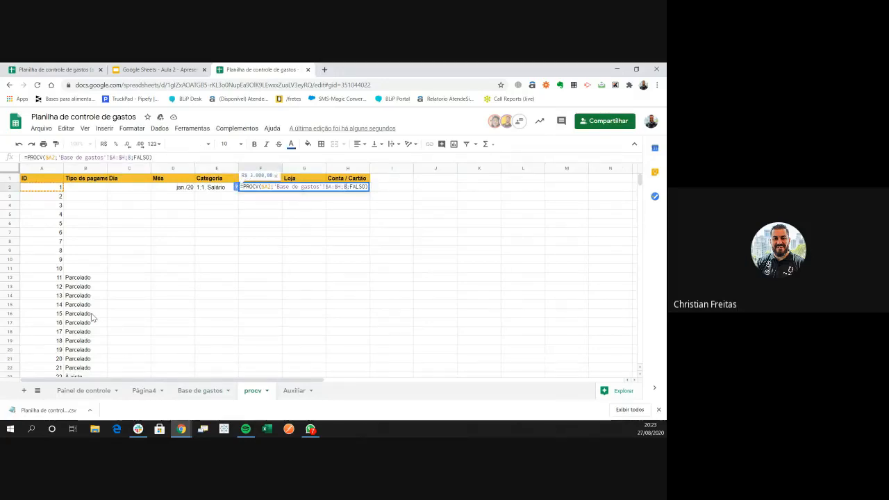
key("Tab")
Set G2's column index to the Loja column so it shows TruckPad
key("ctrl+v")
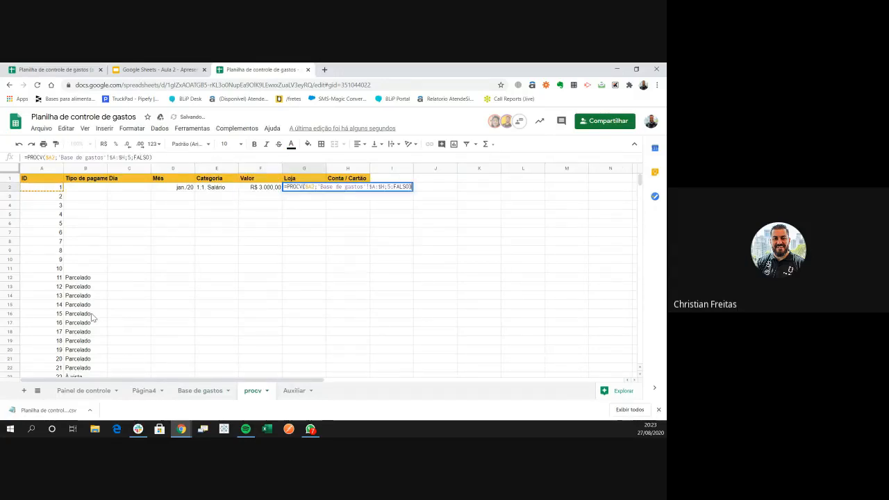
key("Escape")
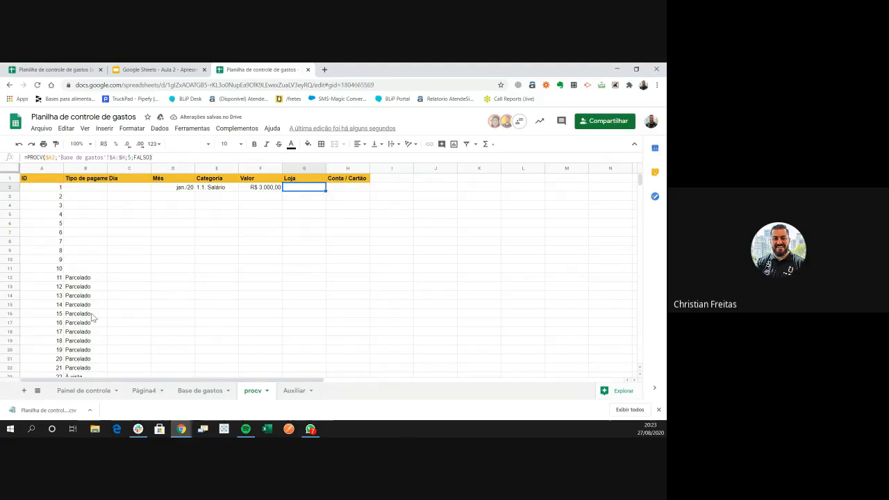
key("ctrl+Page_Up")
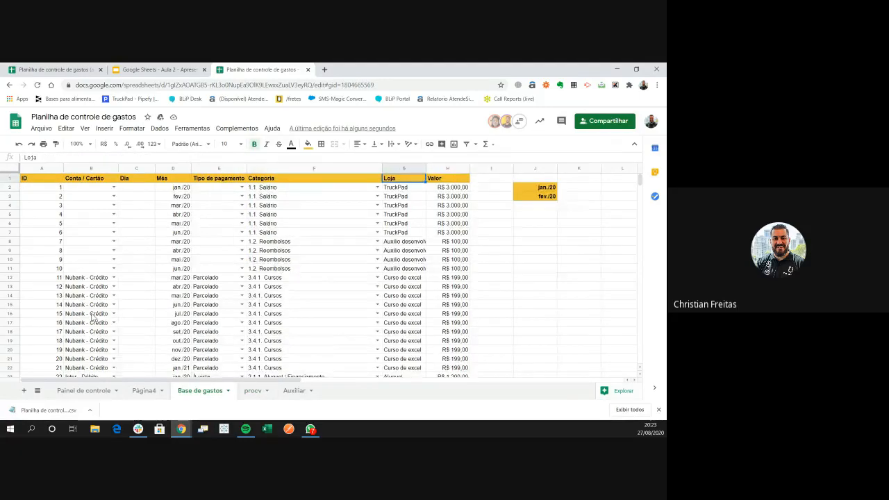
key("ctrl+Page_Down")
key("F2")
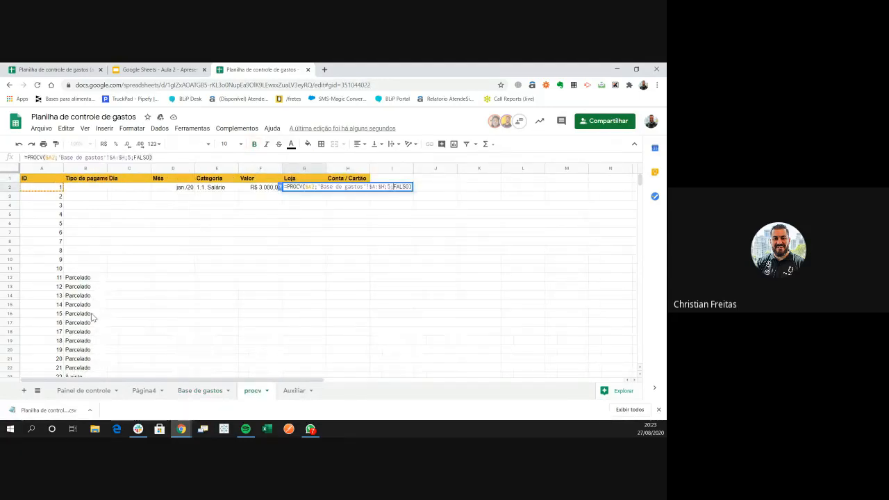
key("Tab")
Change H2's column index to 2 for Conta / Cartão and select C2:H2
key("F2")
key("Escape")
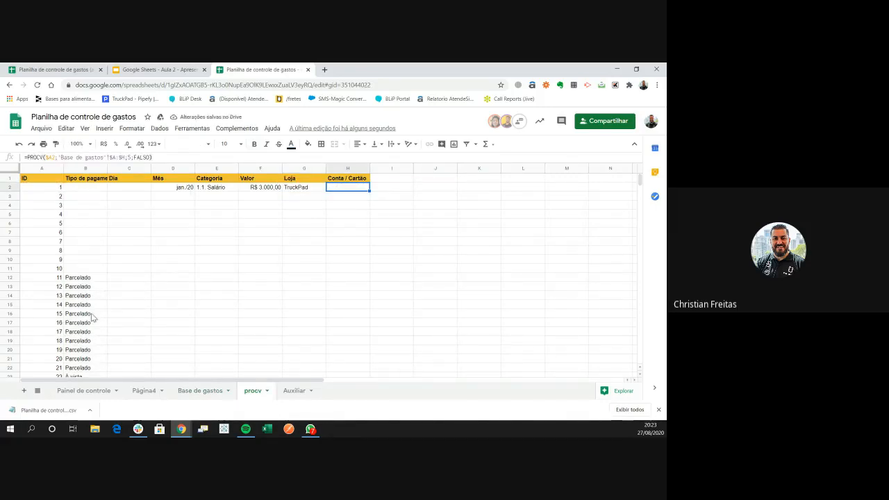
key("ctrl+Page_Up")
key("ctrl+Page_Down")
key("F2")
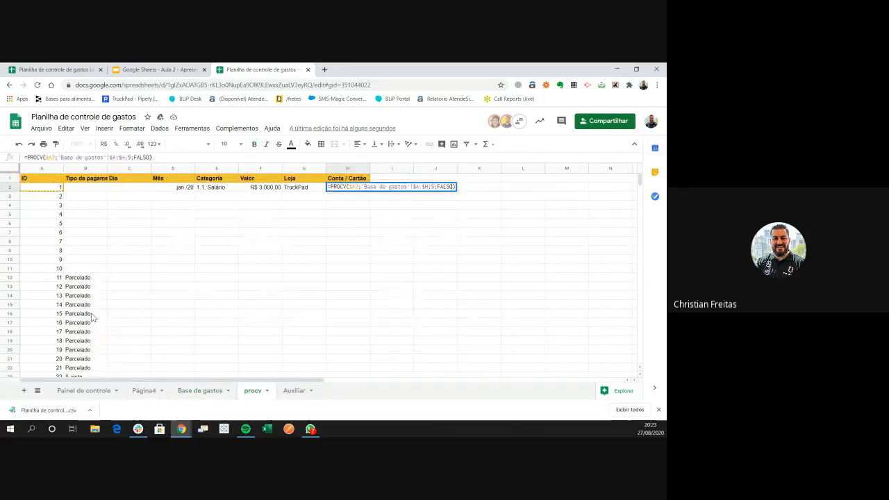
key("Delete")
key("Return")
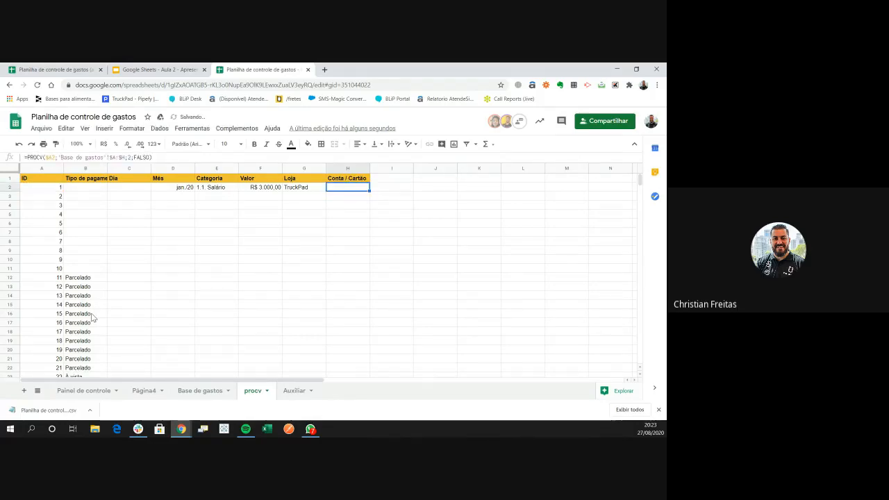
key("ctrl+shift+Left")
key("shift+Right")
key("shift+Right")
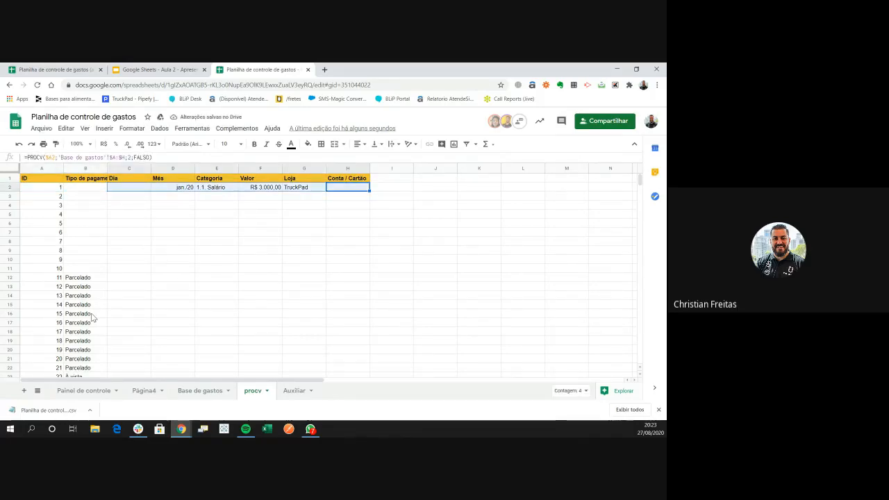
Copy the C2:H2 formulas and paste them over C2:H127
key("ctrl+c")
key("Left")
key("ctrl+Left")
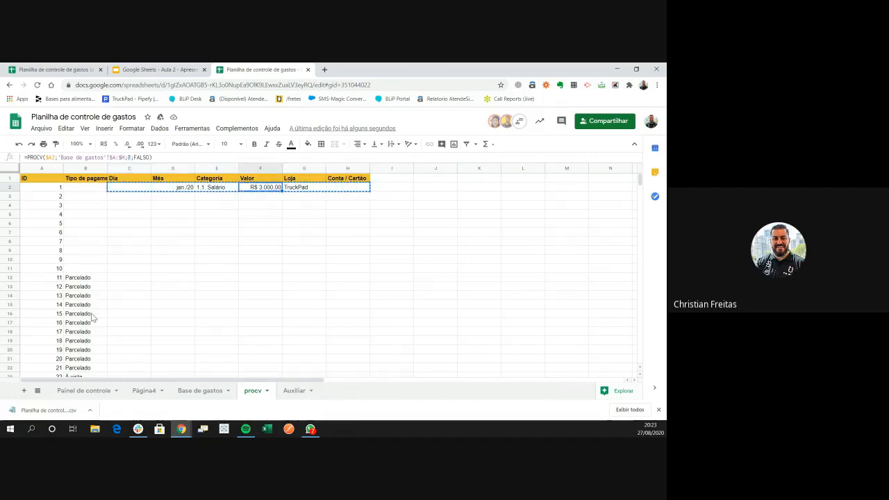
key("Right")
key("ctrl+Down")
key("Right")
key("shift+Right")
key("shift+Right")
key("shift+Right")
key("shift+Right")
key("ctrl+shift+Up")
key("shift+Right")
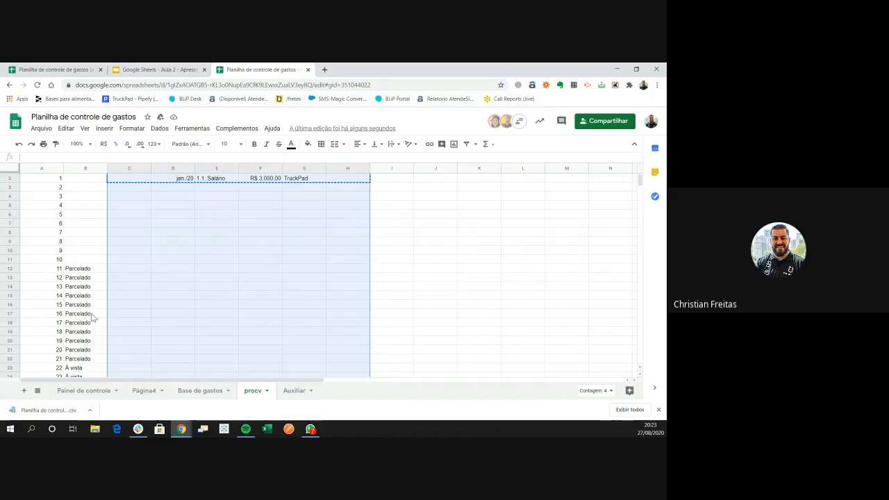
key("ctrl+v")
Check the copied Mês, Categoria and Conta / Cartão results near the top
key("ctrl+Up")
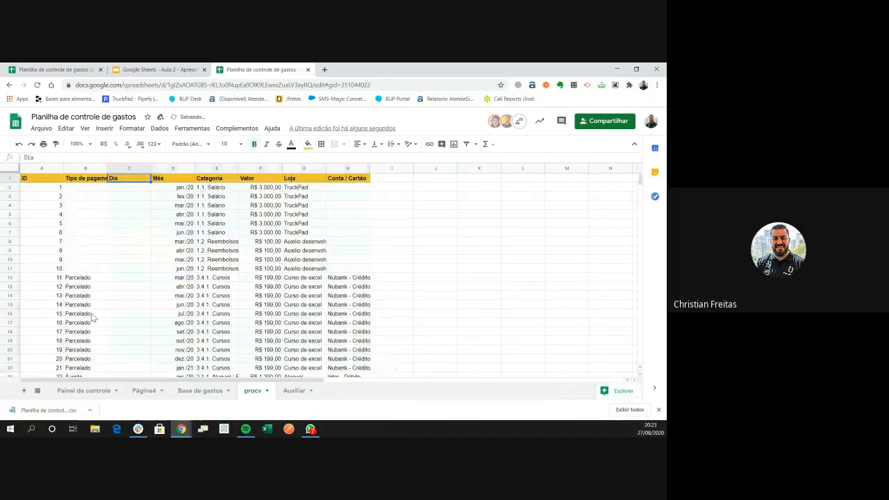
key("Right")
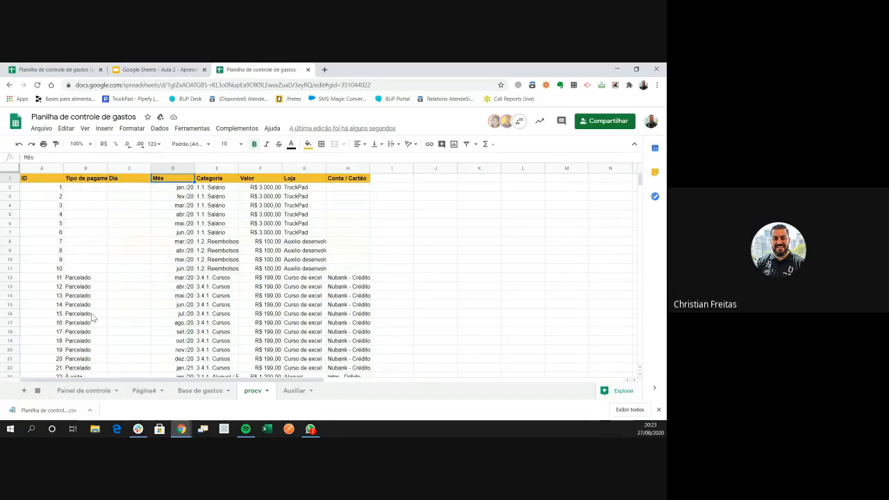
key("Down")
key("Right")
key("Down")
key("Down")
key("Down")
key("Down")
key("Down")
key("Down")
key("Down")
key("Down")
key("Down")
key("Down")
key("Right")
key("Right")
key("Right")
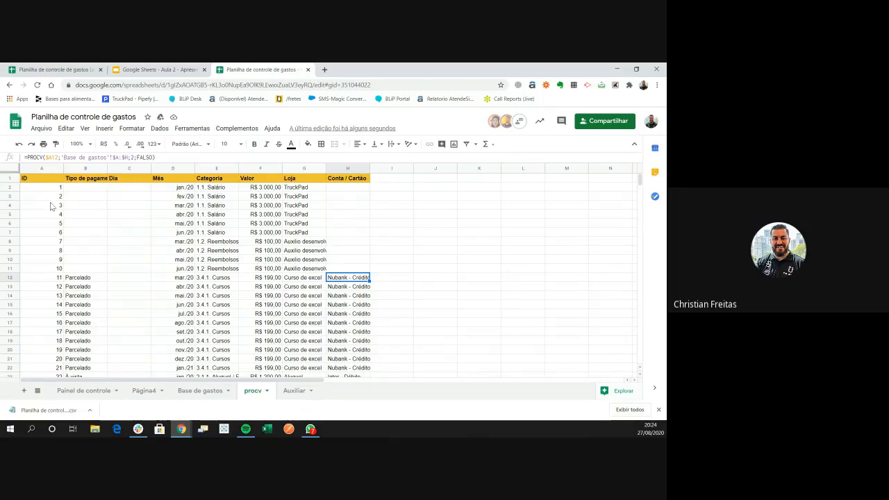
Auto-fit every column's width on the procv sheet to its contents
left_click(14, 170)
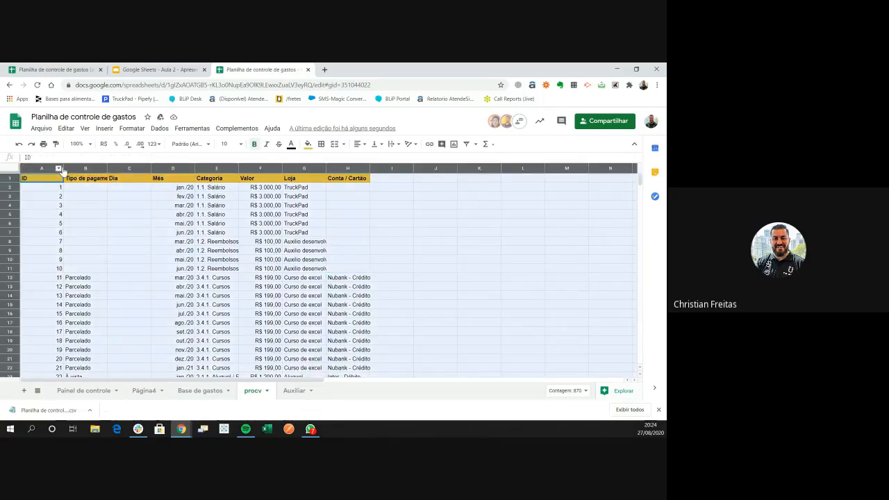
double_click(104, 168)
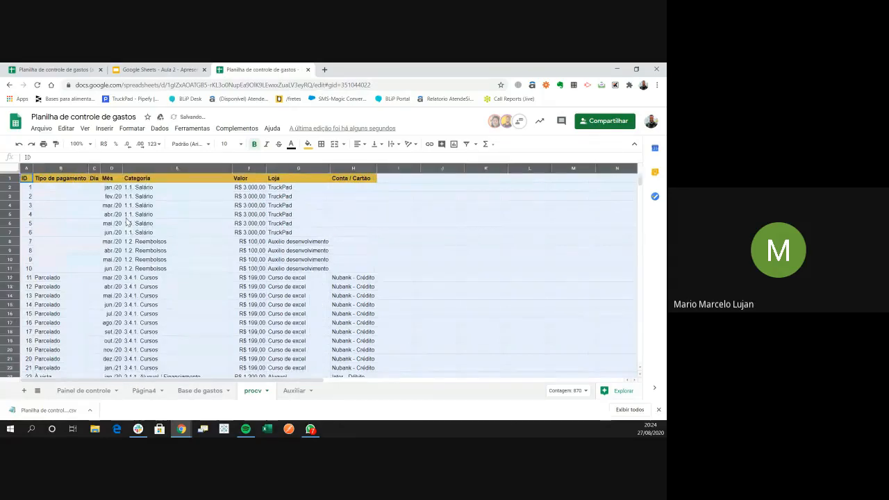
left_click(183, 329)
Inspect the Categoria PROCV formula in E2 and the Mês formula in D5
key("ctrl+Up")
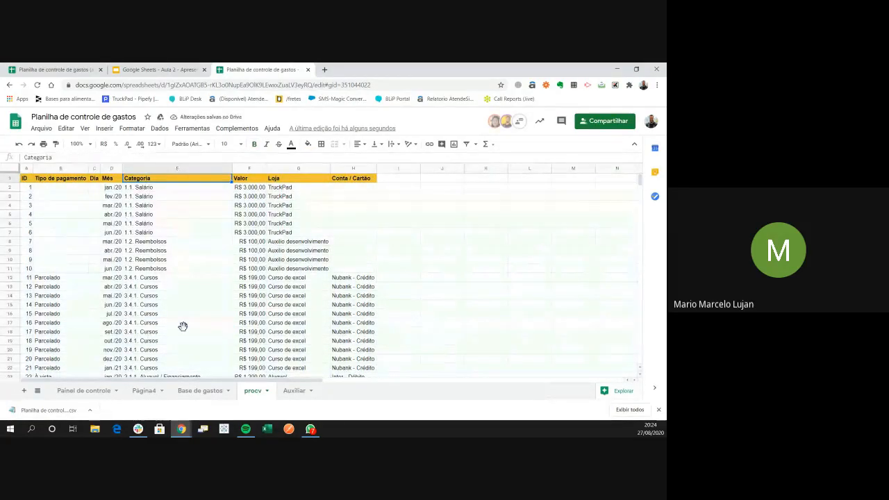
key("Down")
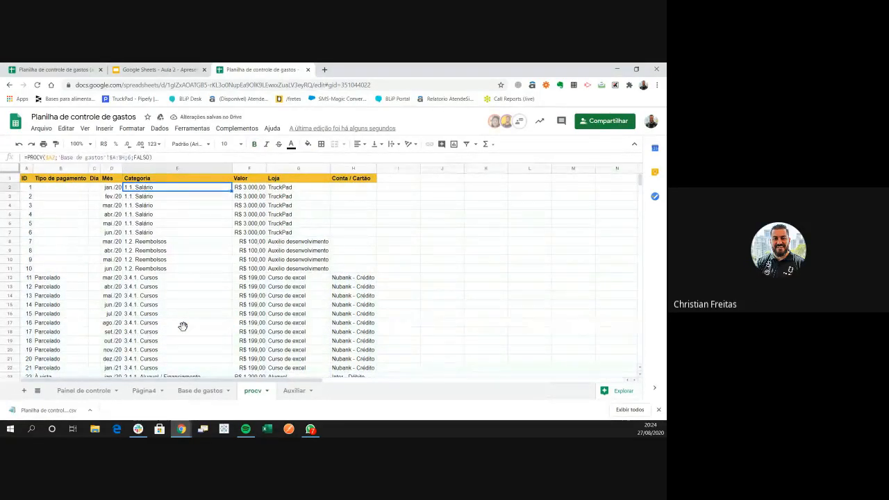
left_click(110, 158)
left_click(113, 214)
left_click_drag(112, 181, 368, 177)
left_click(391, 188)
Review the formulas in H2, F2, E3 and D2, noting Categoria's column index 6
left_click(365, 190)
left_click(255, 189)
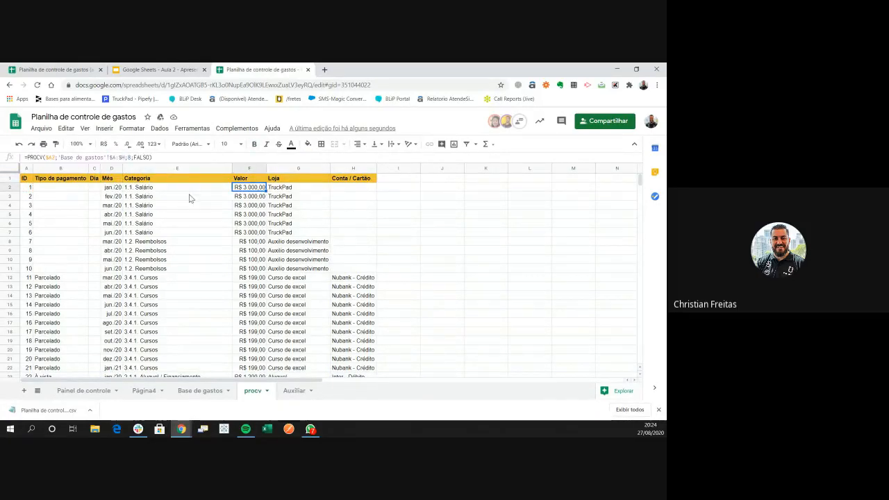
left_click(178, 196)
left_click(113, 187)
left_click(148, 189)
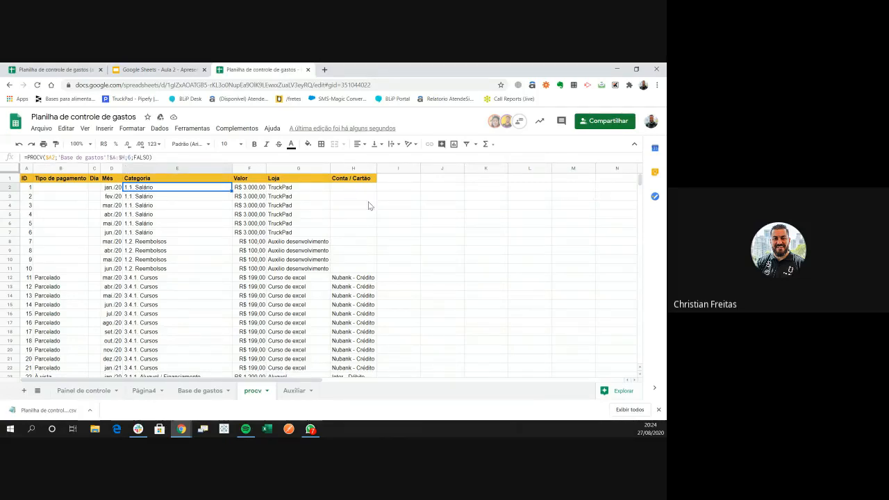
left_click(111, 158)
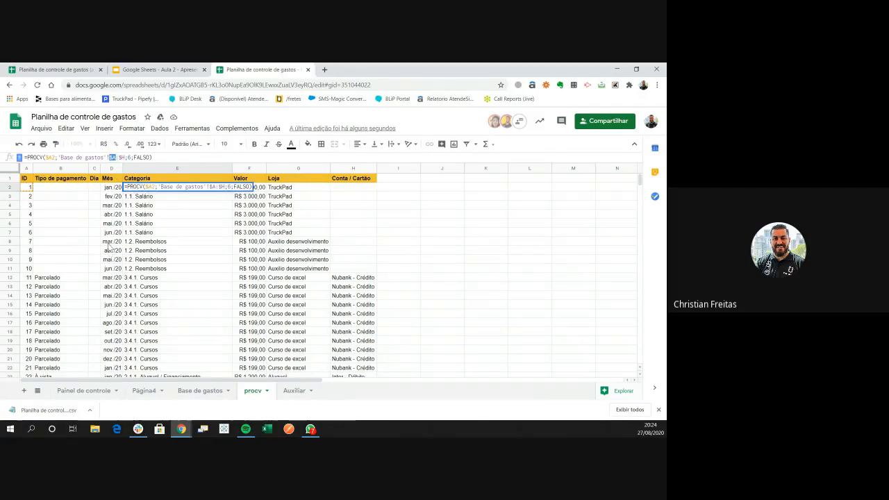
left_click(108, 187)
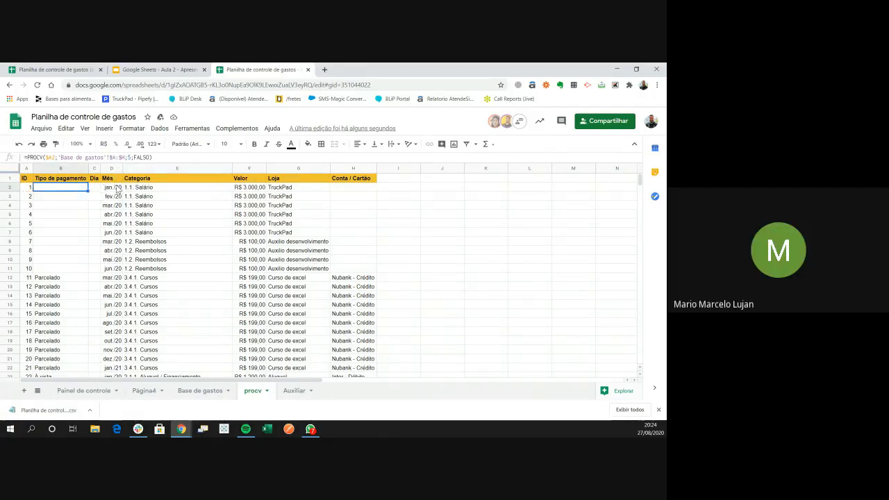
Check the looked-up values down column B and along row 23, then return to the table top
left_click(87, 189)
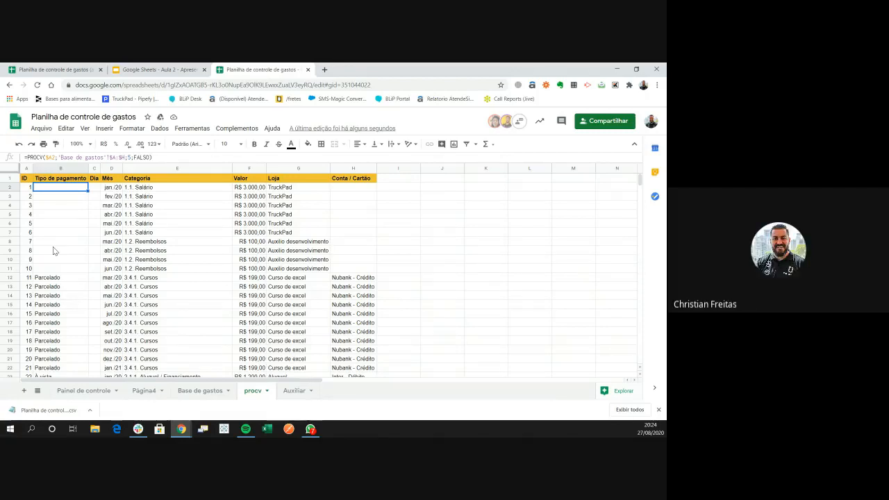
key("Down")
key("Down")
key("Down")
key("Down")
key("Down")
key("Down")
key("Down")
key("Down")
key("Down")
key("Down")
key("Down")
key("Down")
key("Down")
key("Down")
key("Down")
key("Down")
key("Down")
key("Down")
key("Down")
key("Down")
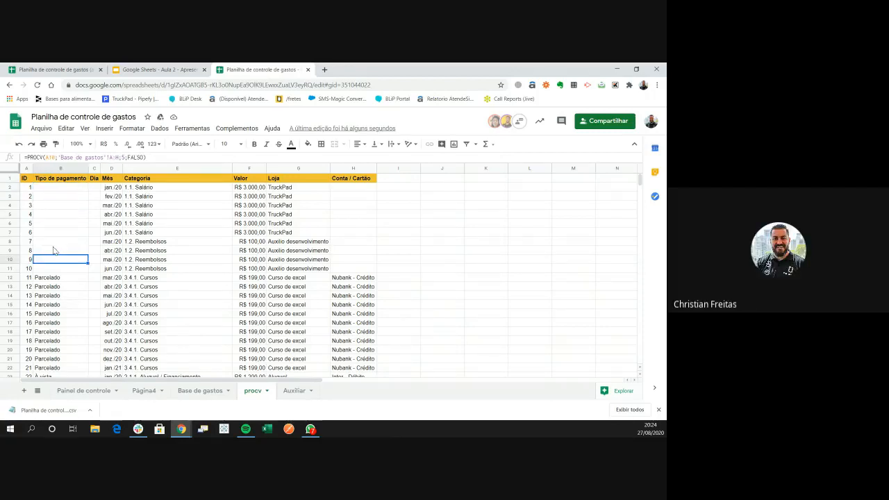
key("Down")
key("Right")
key("Right")
key("Right")
key("Right")
key("Right")
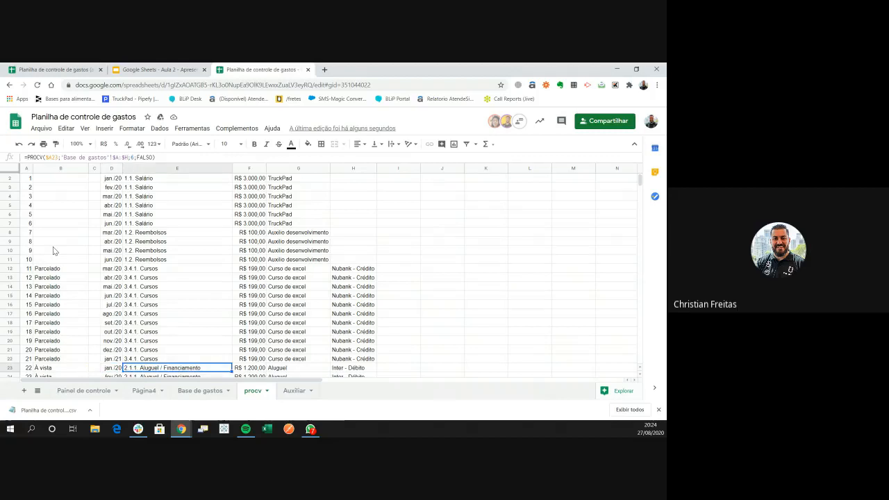
key("Right")
key("Left")
key("ctrl+Left")
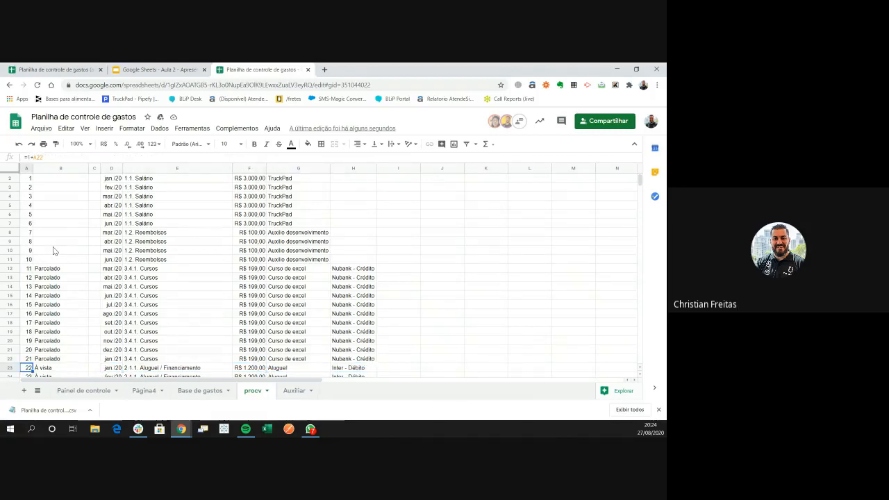
key("ctrl+Up")
key("Right")
key("Down")
Inspect row 2's formulas and bring up the Aula 2 PROCV syntax slide
key("Right")
key("Right")
key("Right")
key("Right")
key("Right")
key("Right")
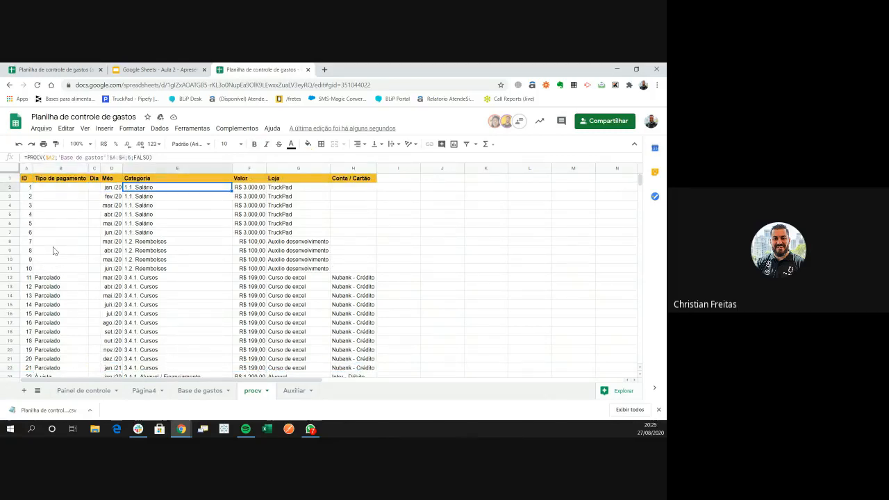
key("Left")
key("Left")
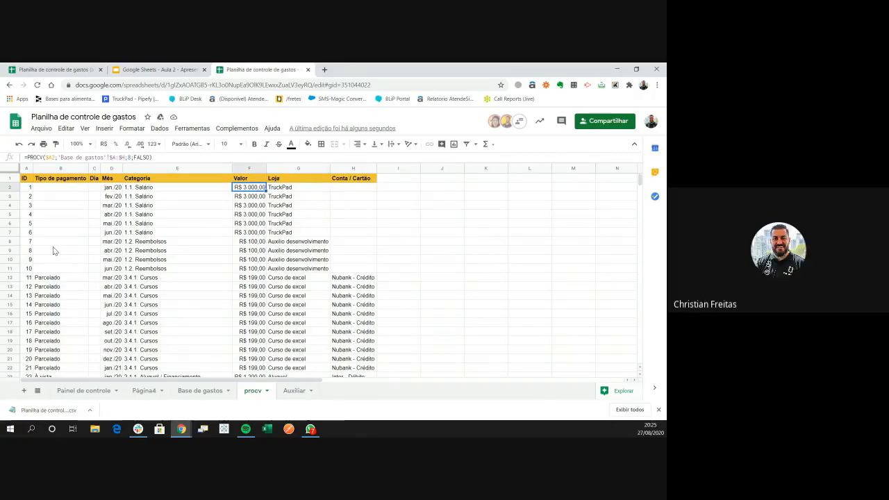
key("ctrl+shift+Tab")
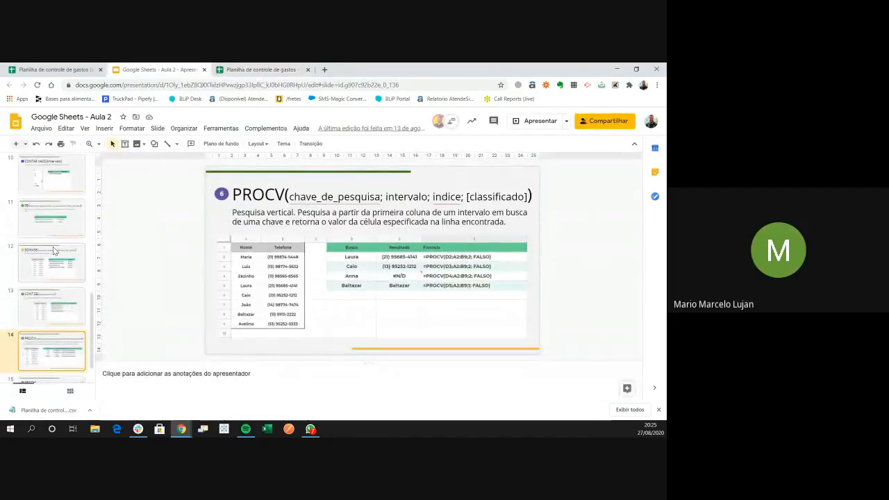
Check the ID and Conta / Cartão headers in Base de gastos, then select B2 on procv
key("ctrl+Tab")
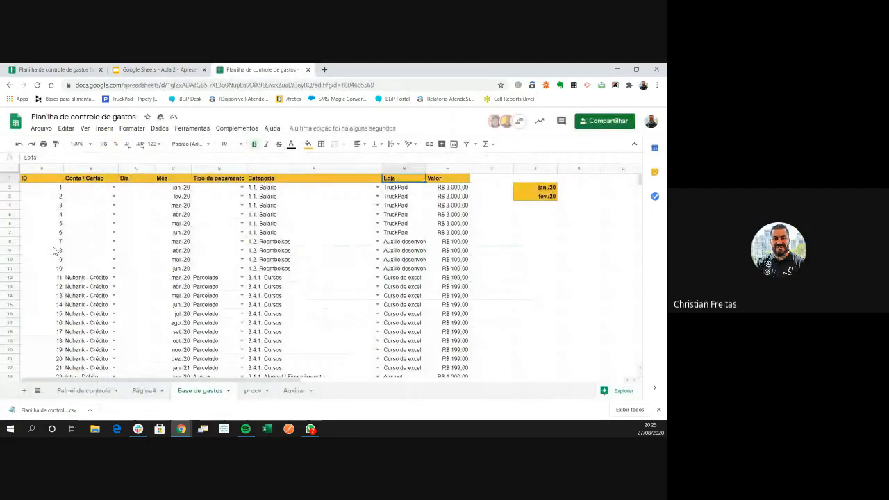
key("Home")
key("Right")
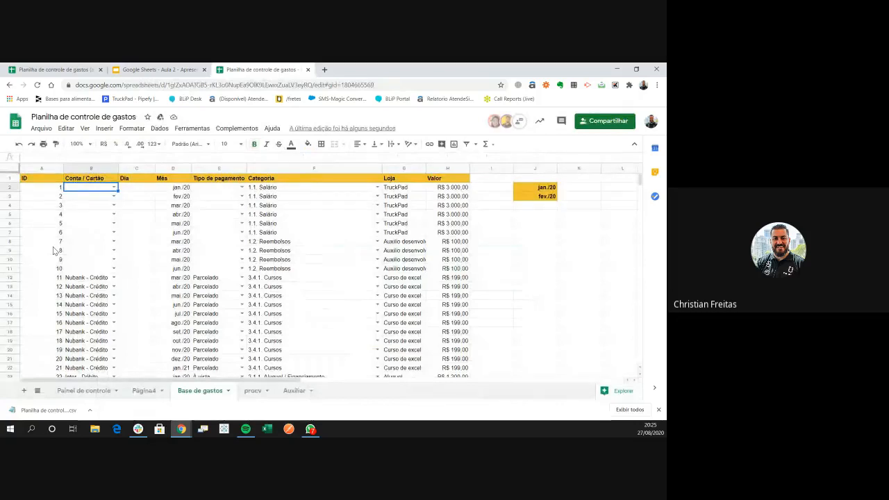
key("ctrl+shift+Page_Down")
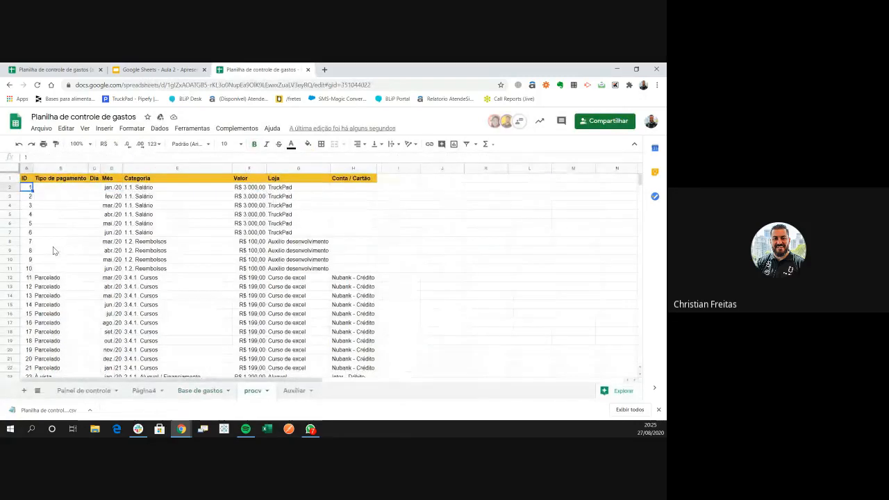
key("Down")
key("Right")
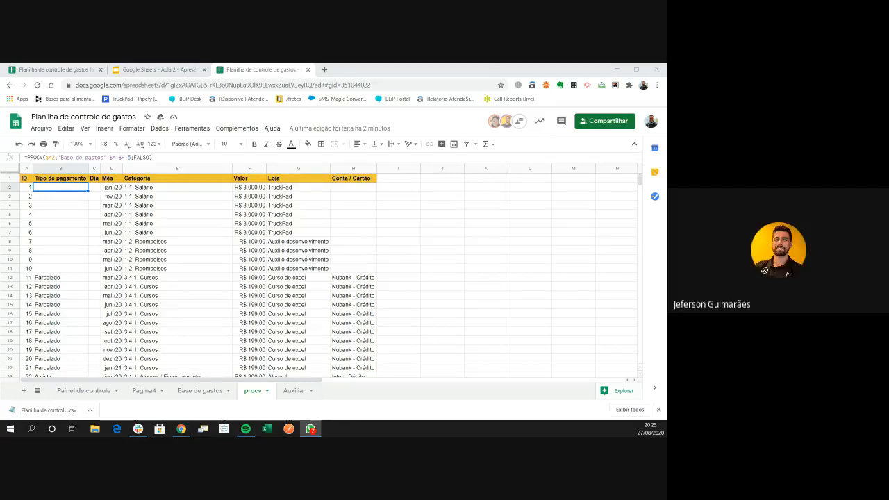
key("alt+Tab")
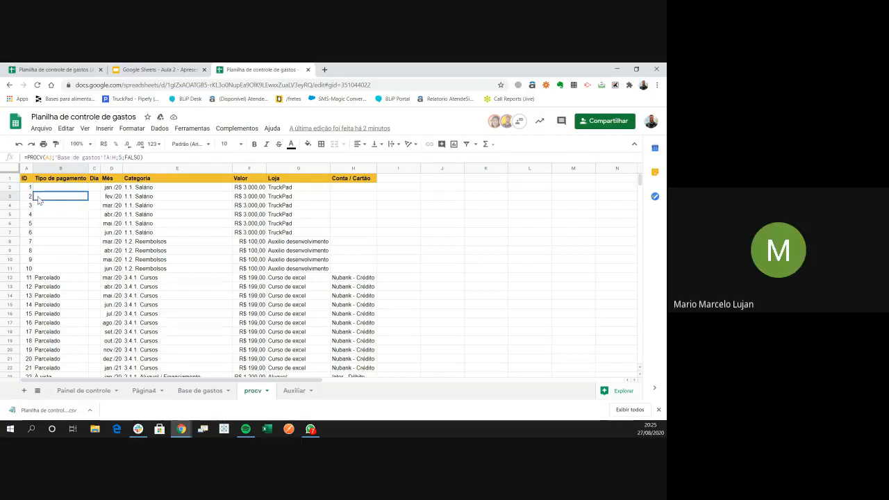
left_click_drag(30, 187, 30, 257)
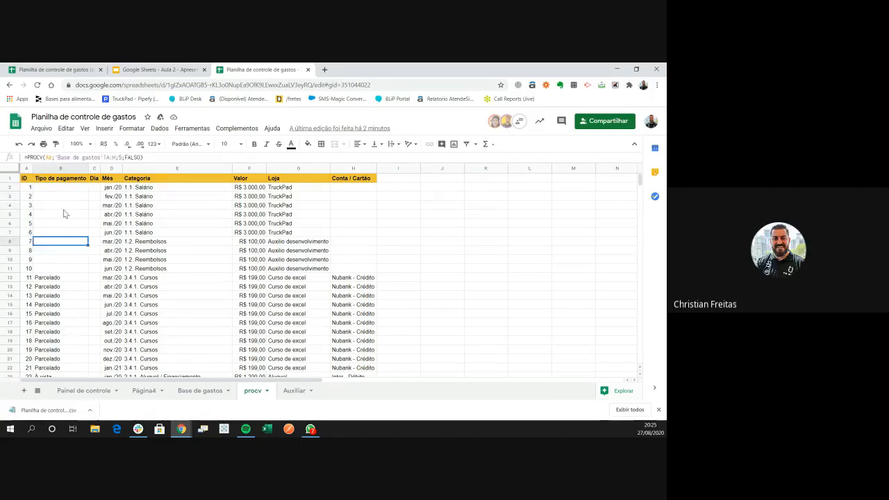
left_click(67, 188)
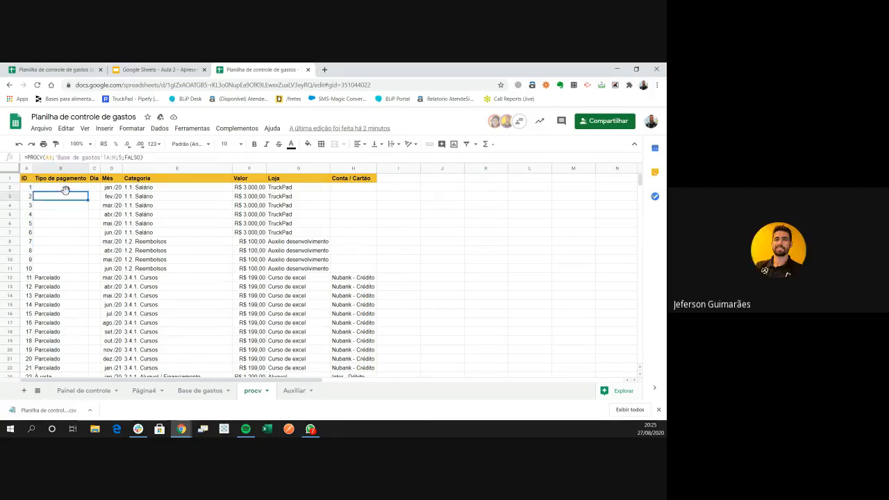
left_click(49, 157)
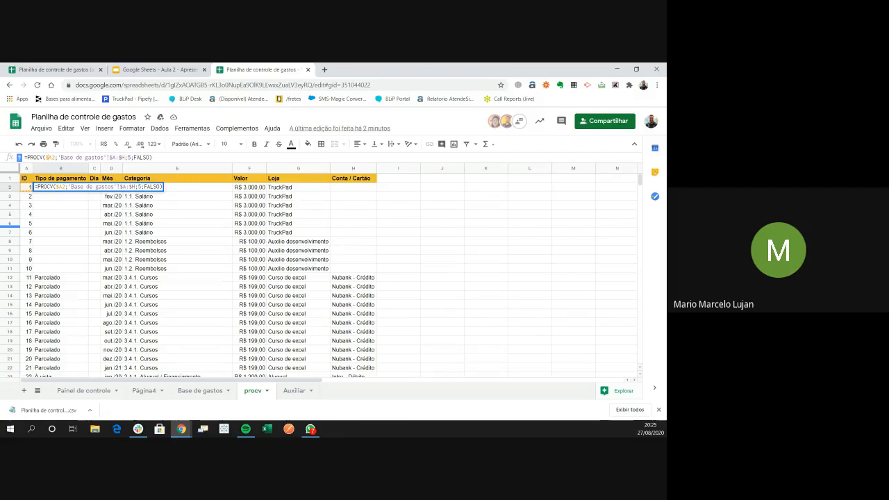
key("alt+Tab")
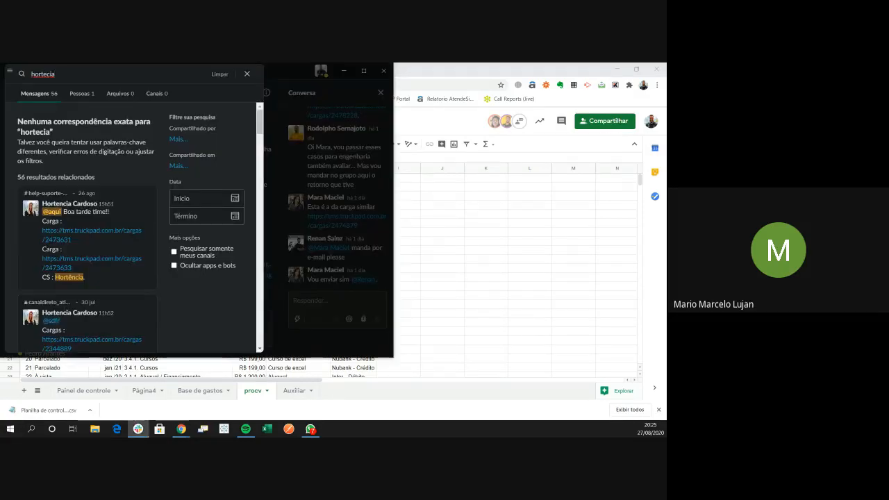
left_click(248, 74)
left_click(383, 70)
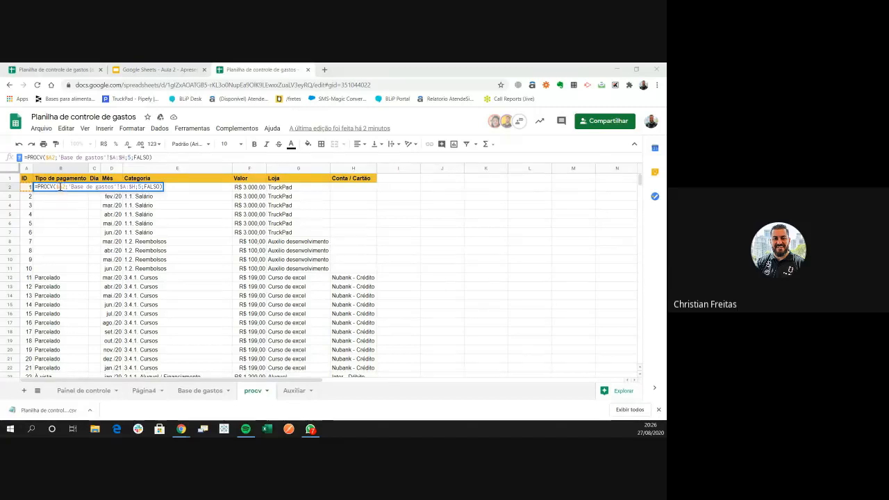
left_click(61, 187)
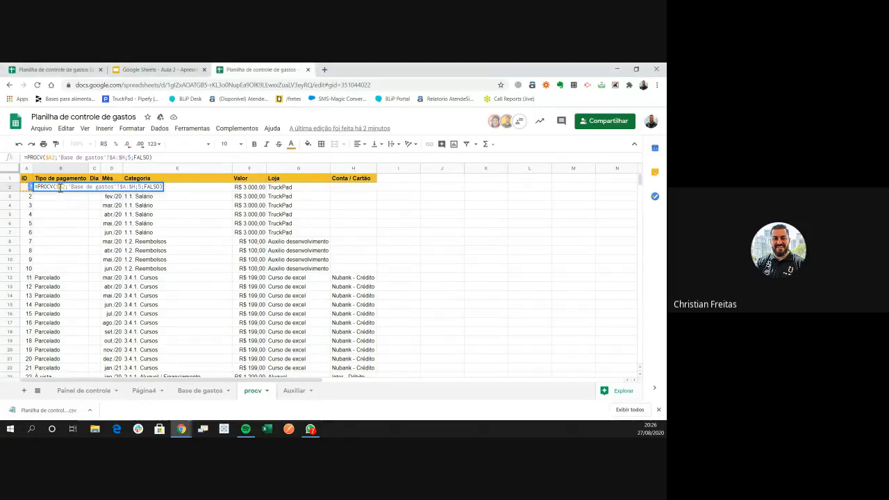
double_click(59, 186)
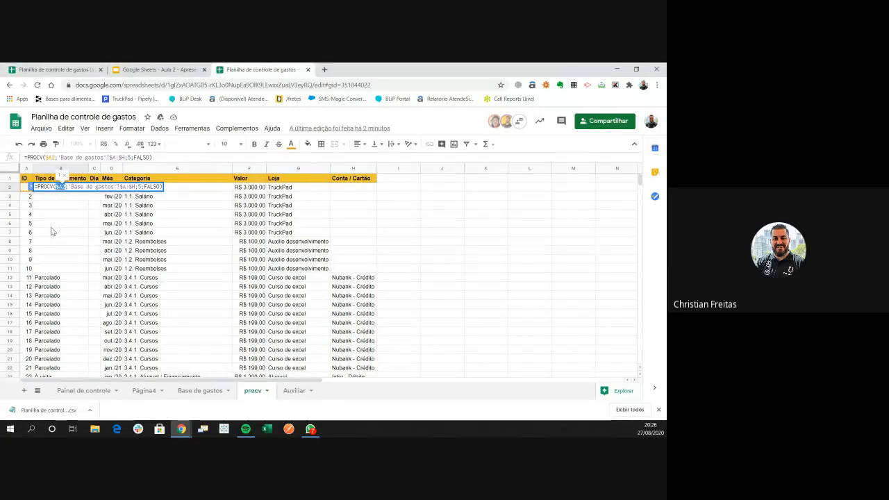
key("F4")
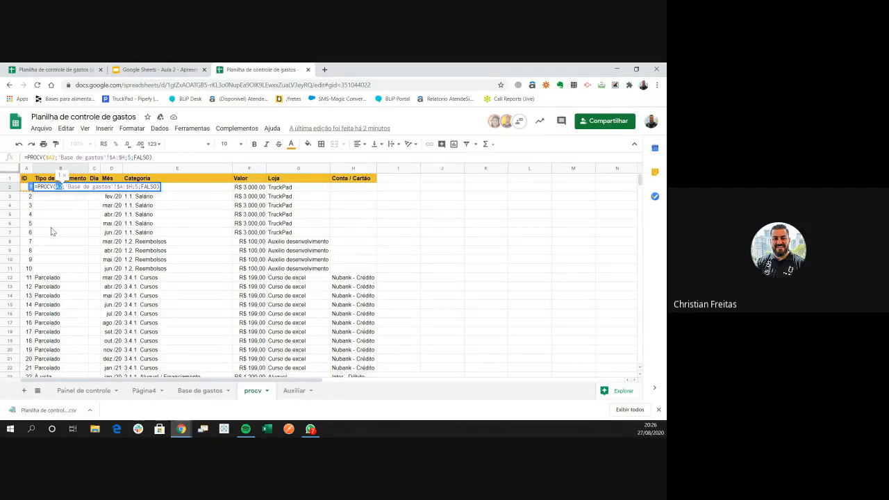
key("F4")
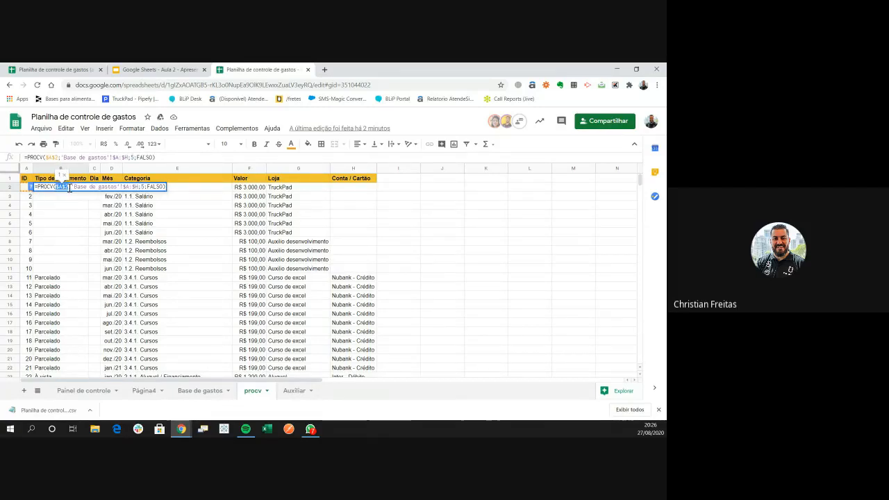
key("F4")
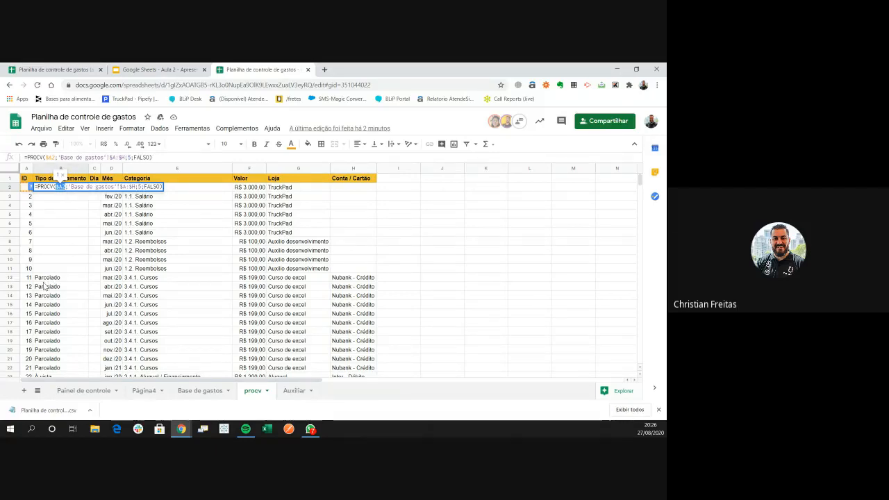
key("Escape")
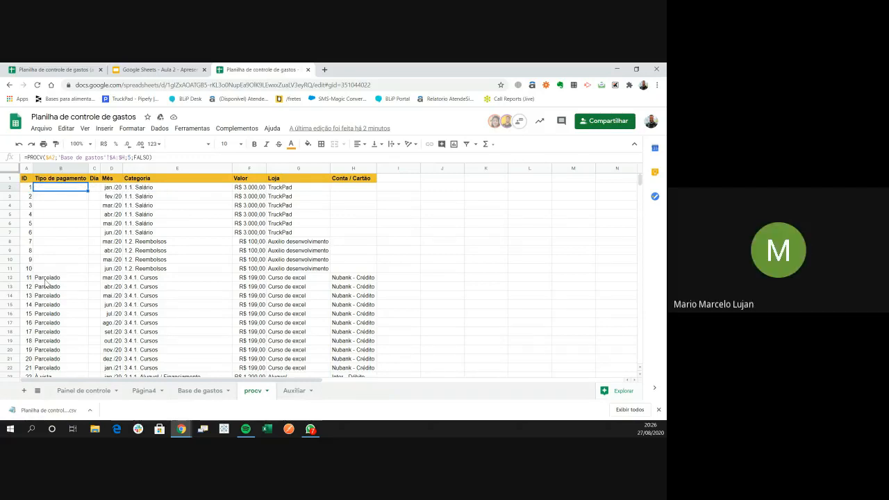